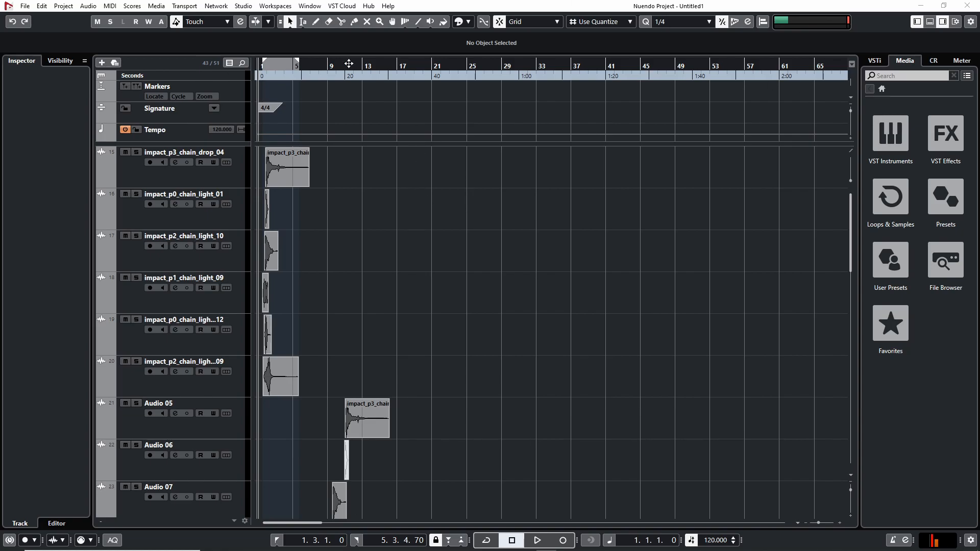
# - Look over the groups of staggered chain impact clips across the audio tracks, including the group that starts on Audio 11
pyautogui.scroll(-2, 418, 237)
pyautogui.scroll(2, 422, 253)
pyautogui.scroll(-12, 436, 285)
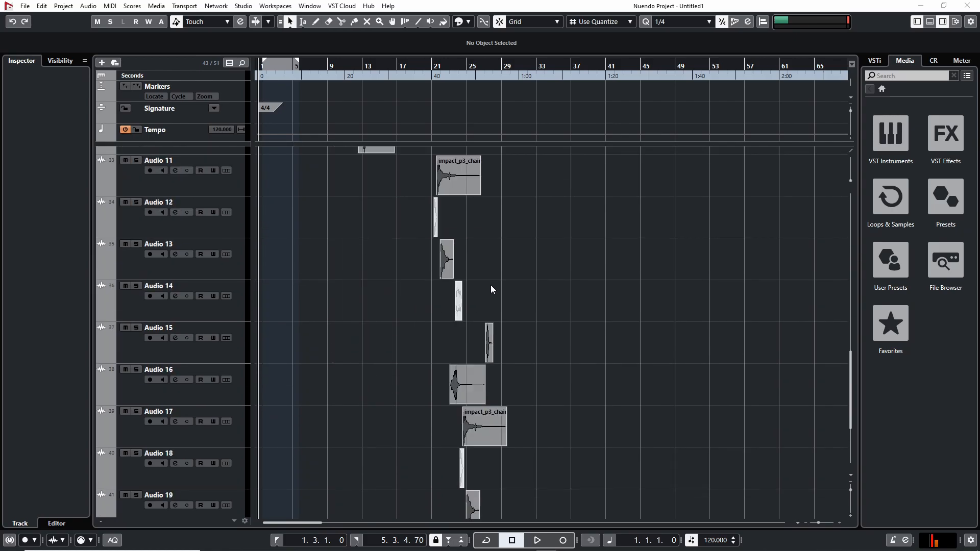
pyautogui.scroll(-9, 483, 274)
pyautogui.scroll(8, 495, 291)
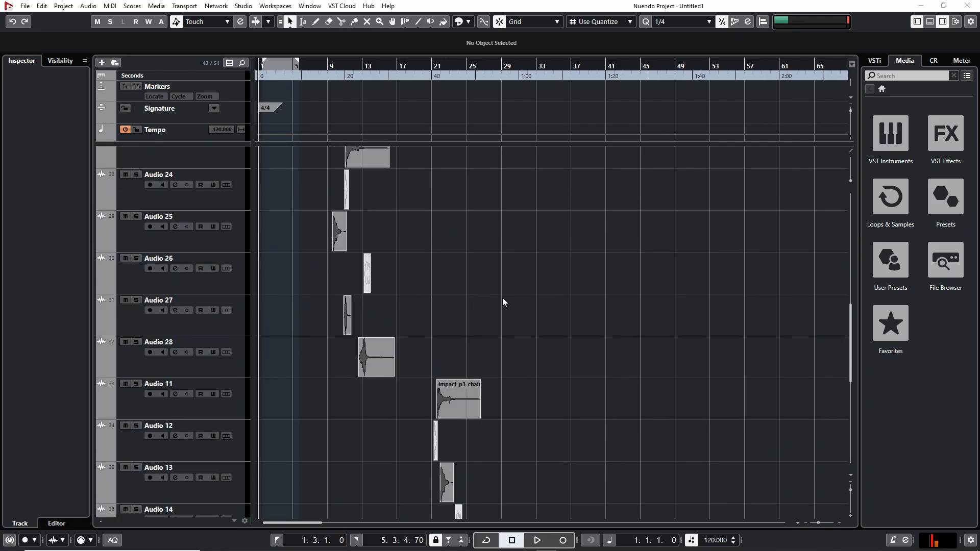
pyautogui.click(461, 401)
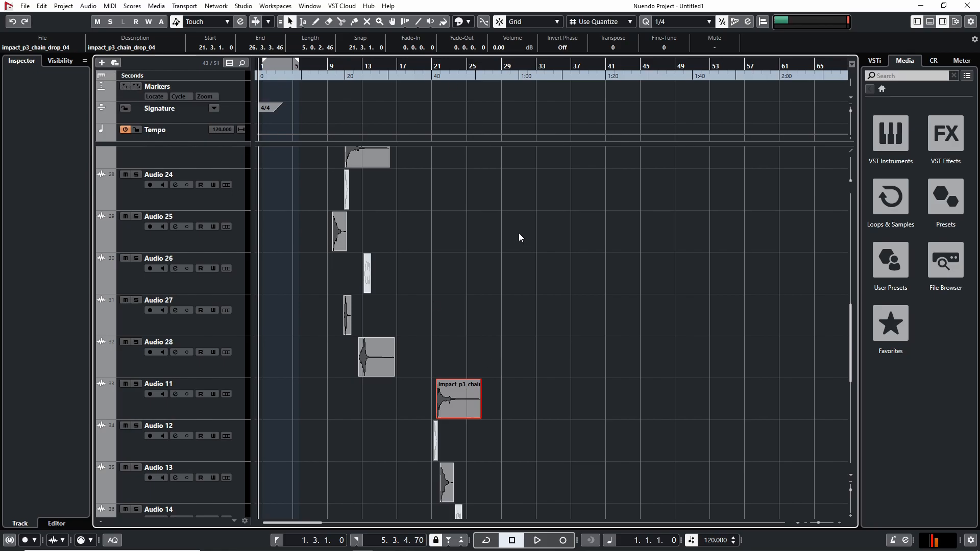
pyautogui.scroll(-7, 516, 256)
pyautogui.scroll(5, 478, 306)
pyautogui.click(564, 307)
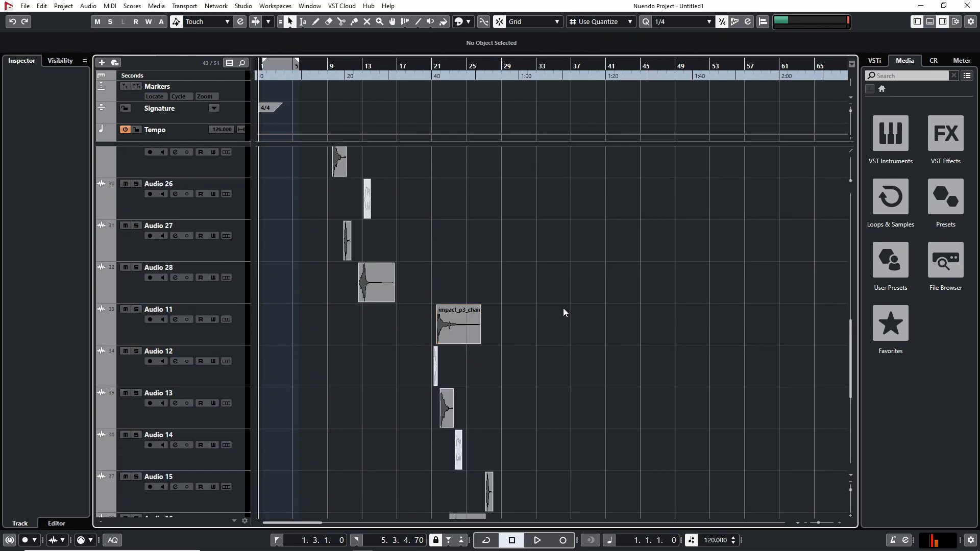
# - Select the clips on Audio 11 through Audio 22, set the locators to that selection and insert a cycle marker over it
pyautogui.click(473, 334)
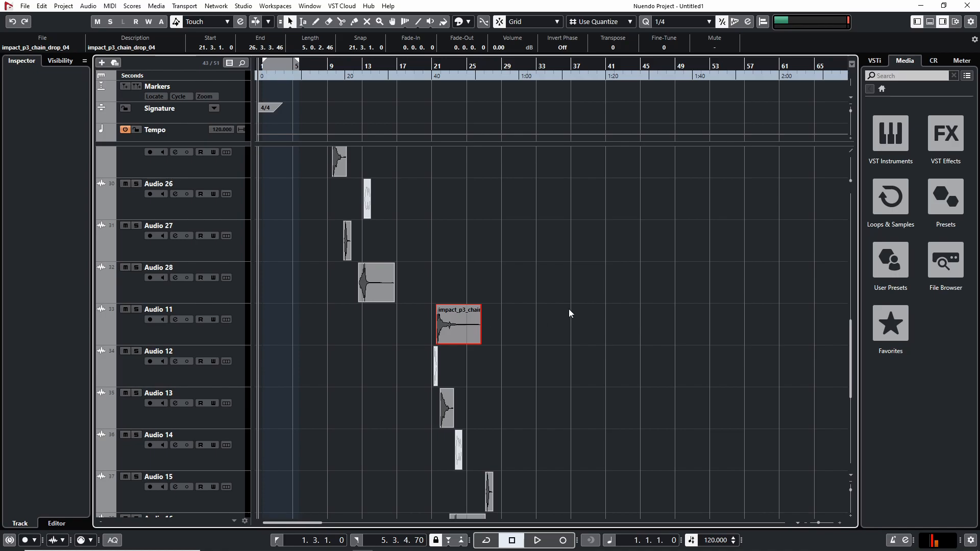
pyautogui.moveTo(425, 253); pyautogui.dragTo(612, 459)
pyautogui.scroll(8, 612, 458)
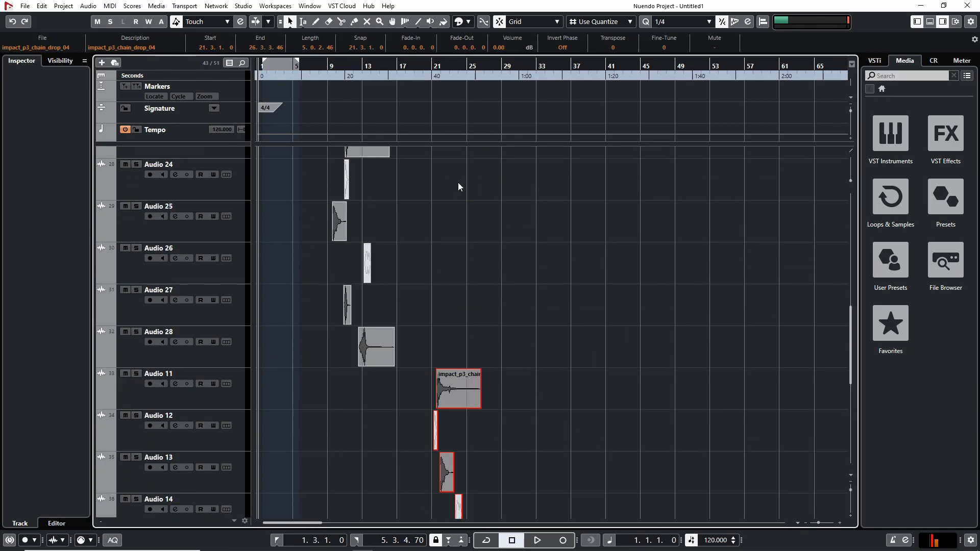
pyautogui.press('p')
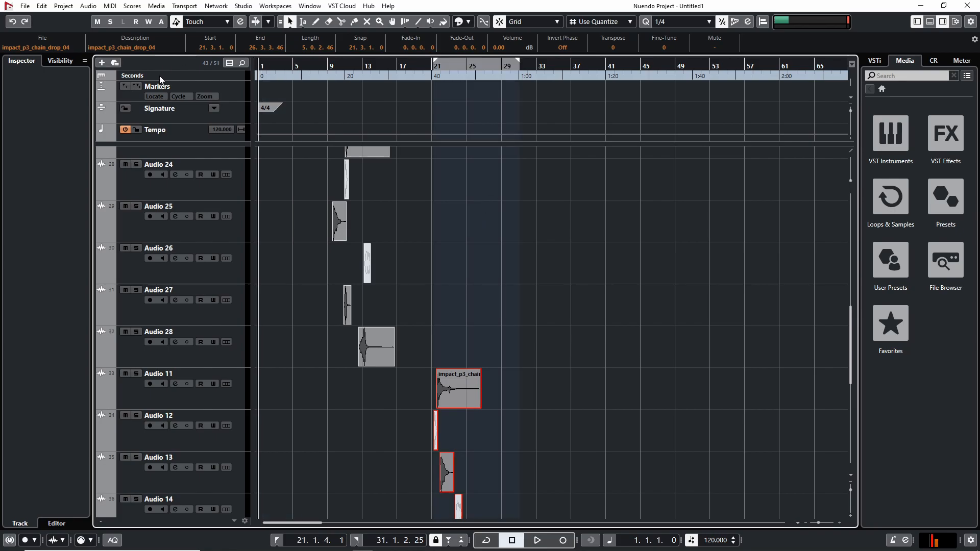
pyautogui.click(136, 86)
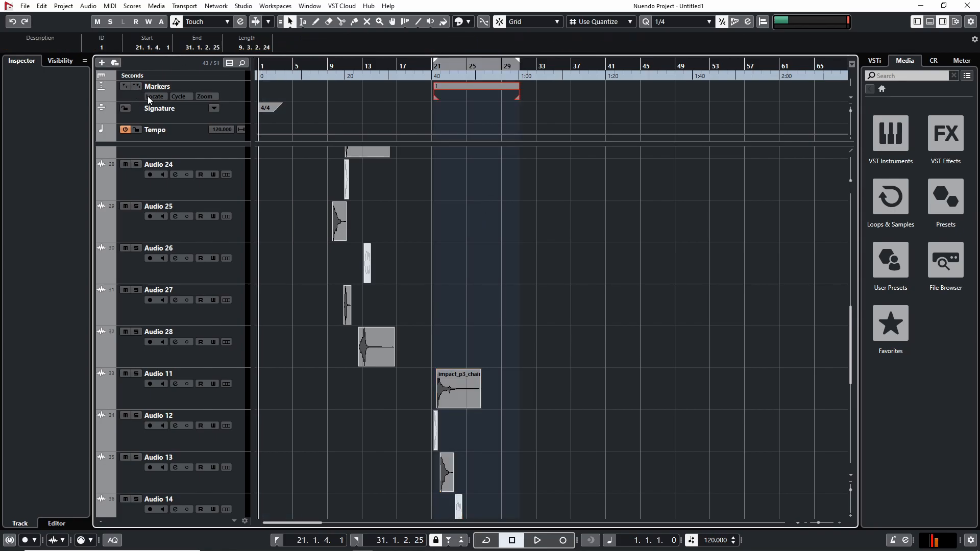
pyautogui.click(483, 154)
# - Select the clip on Audio 11 and run the Select and Set Loop-Marker 01 macro to create a cycle marker over its group
pyautogui.scroll(-4, 480, 194)
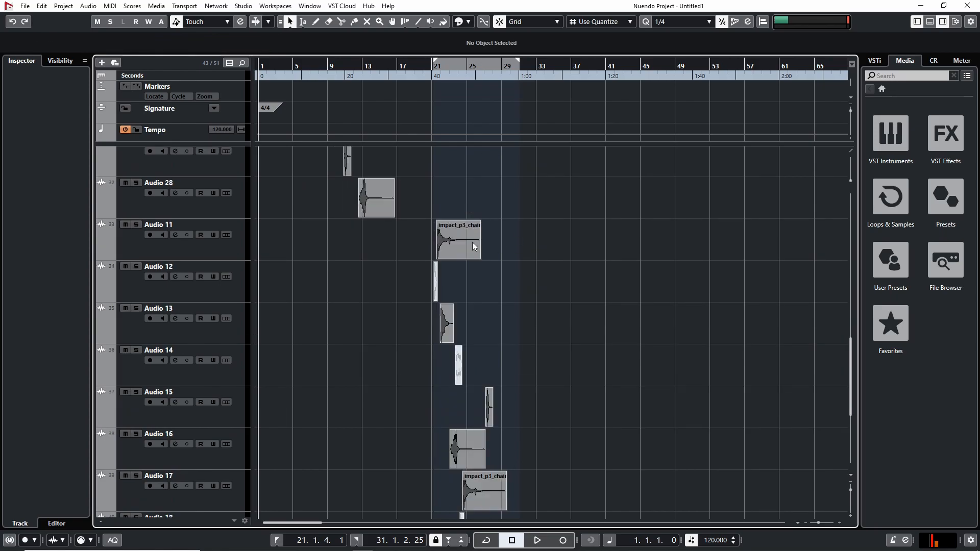
pyautogui.click(450, 237)
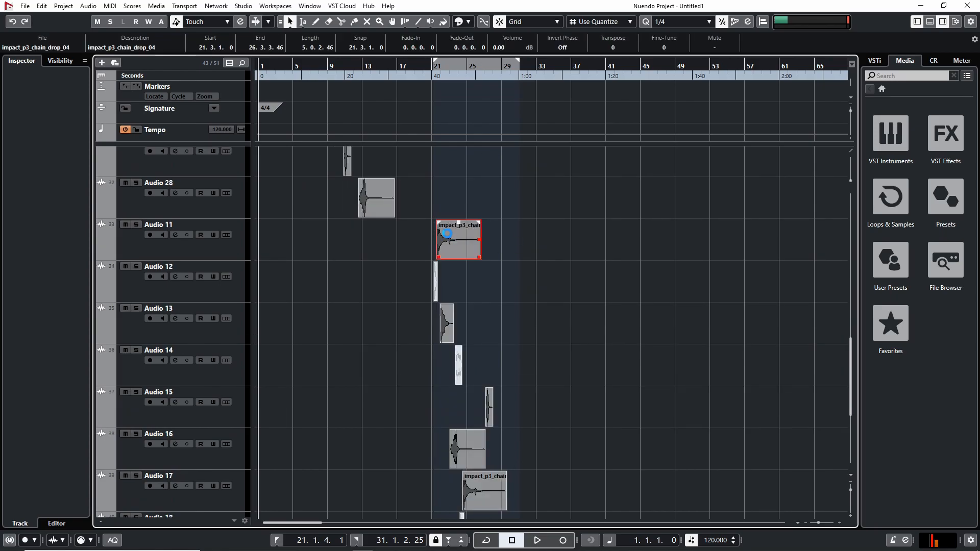
pyautogui.click(534, 226)
pyautogui.scroll(4, 483, 320)
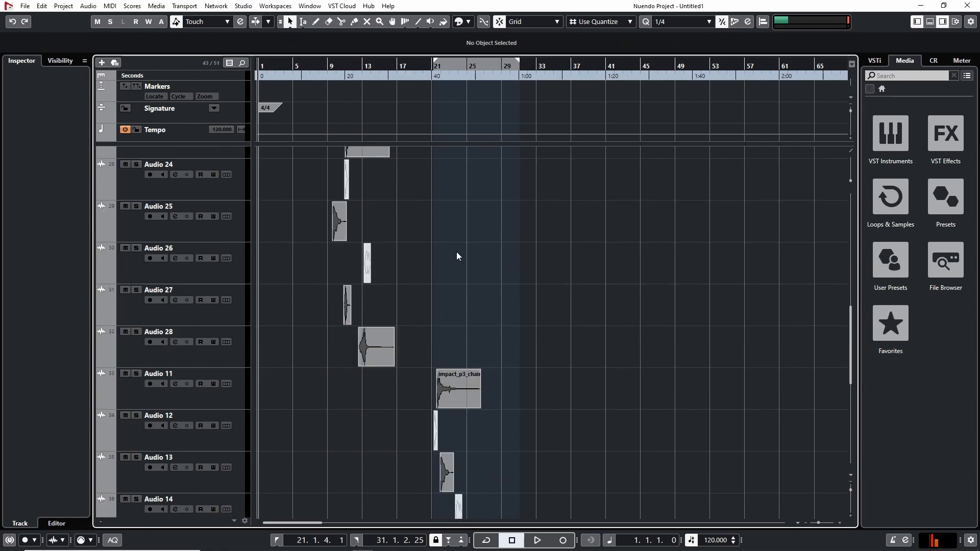
pyautogui.click(459, 397)
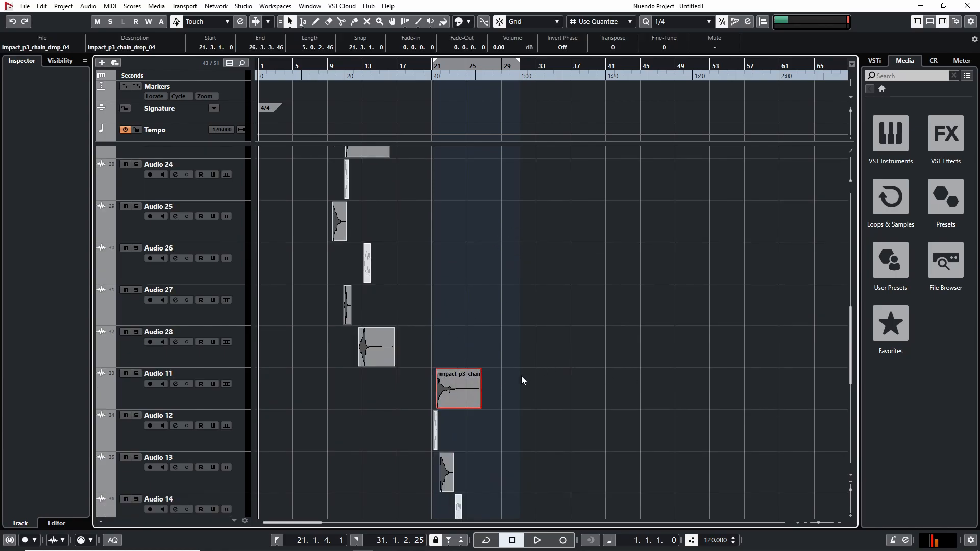
pyautogui.click(343, 414)
pyautogui.click(440, 394)
pyautogui.hotkey('alt', 'm')
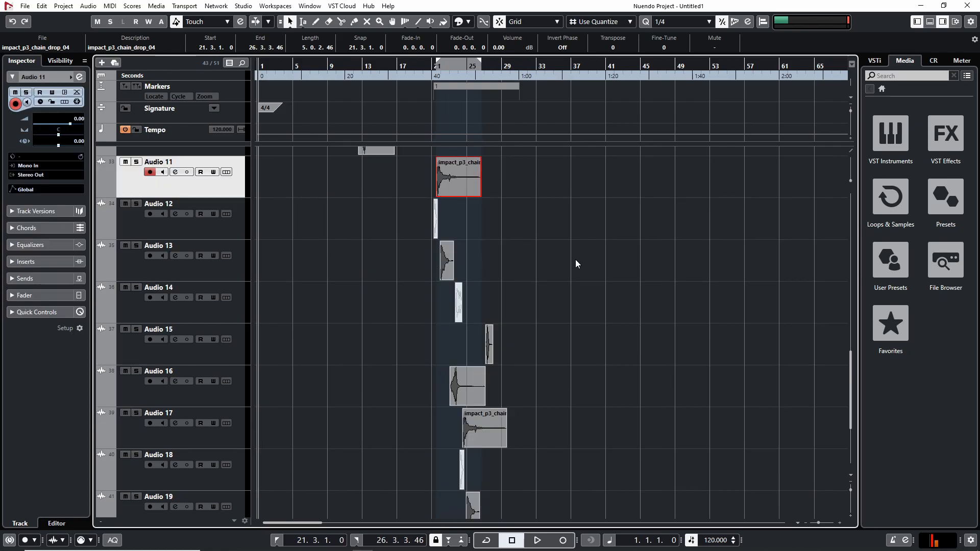
# - Check the new cycle marker's range against the clips on Audio 11 through Audio 22, and clear the event selection
pyautogui.scroll(-4, 528, 326)
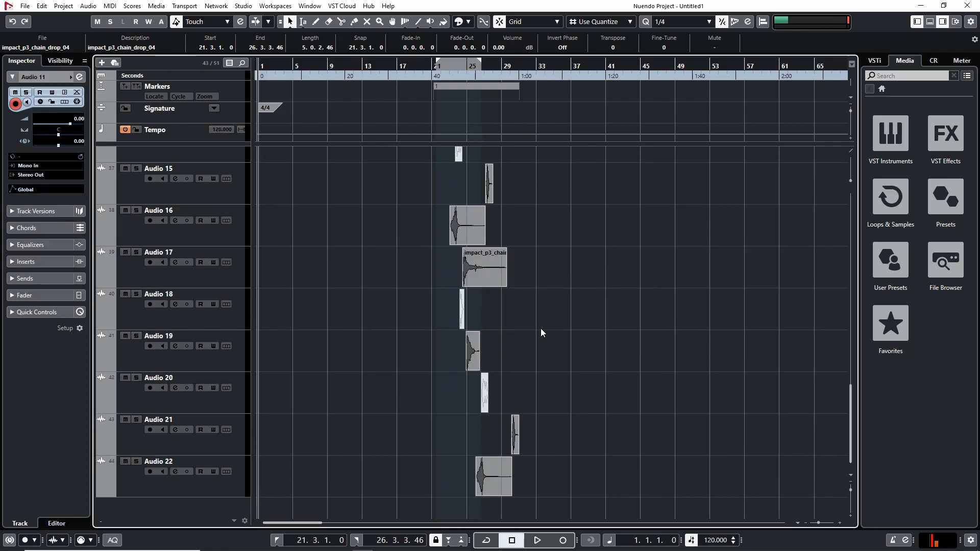
pyautogui.scroll(15, 541, 329)
pyautogui.scroll(-9, 483, 196)
pyautogui.scroll(2, 434, 214)
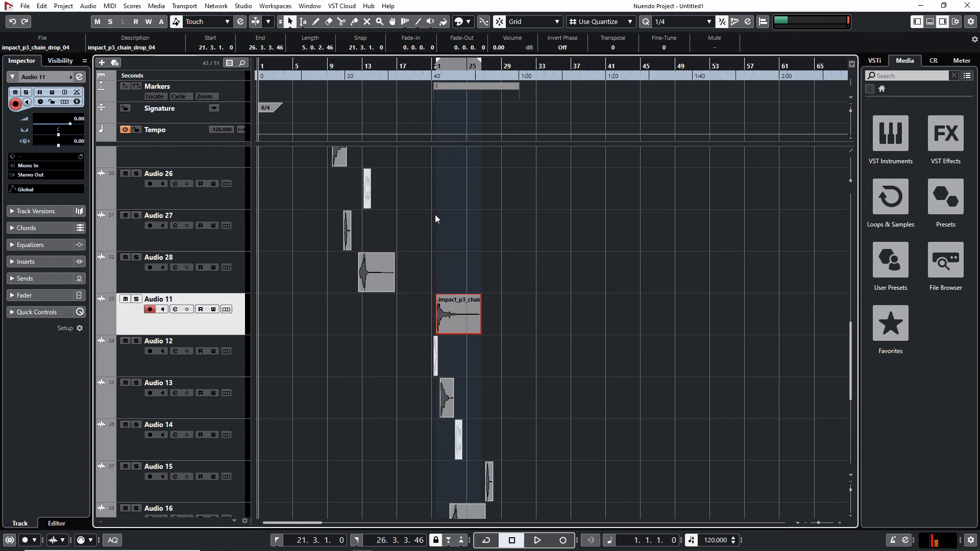
pyautogui.scroll(-7, 458, 289)
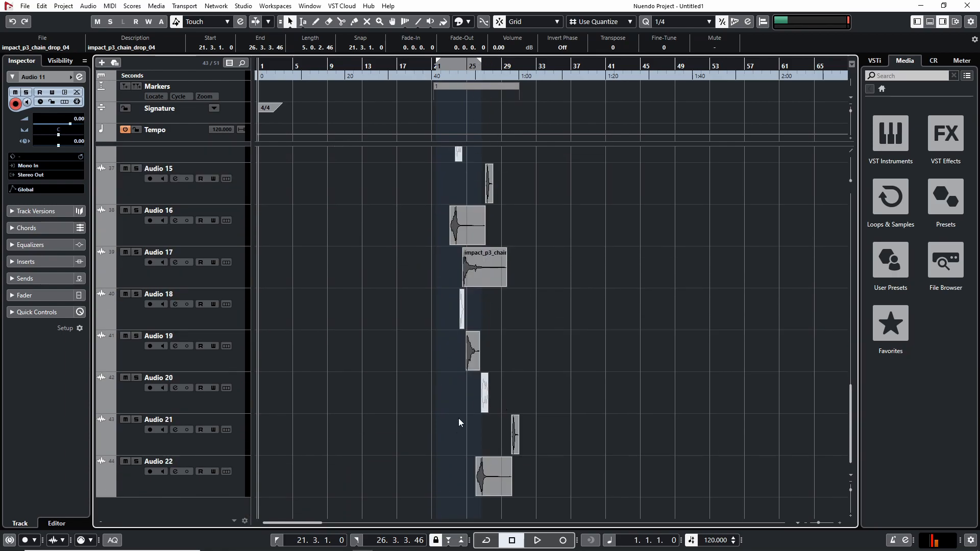
pyautogui.scroll(11, 460, 285)
pyautogui.click(504, 182)
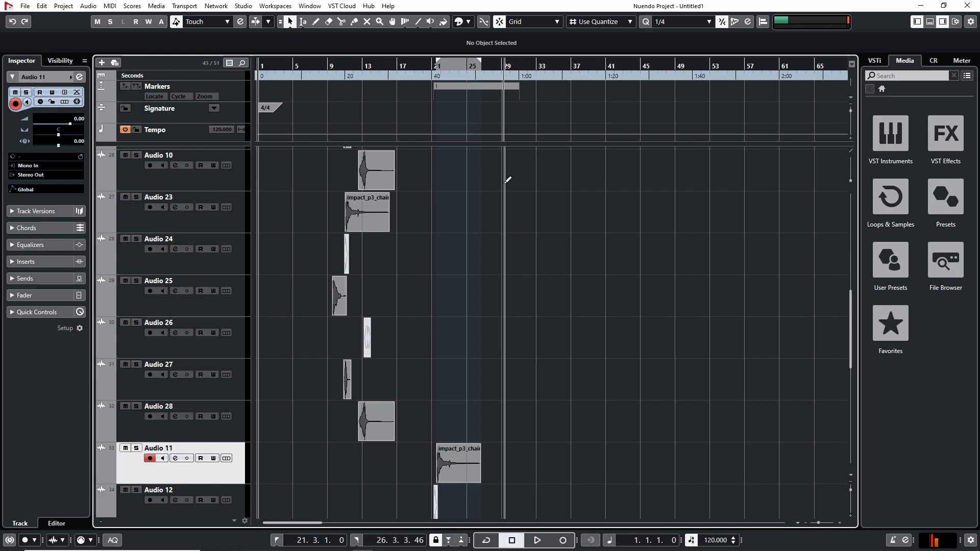
pyautogui.hotkey('alt', 'k')
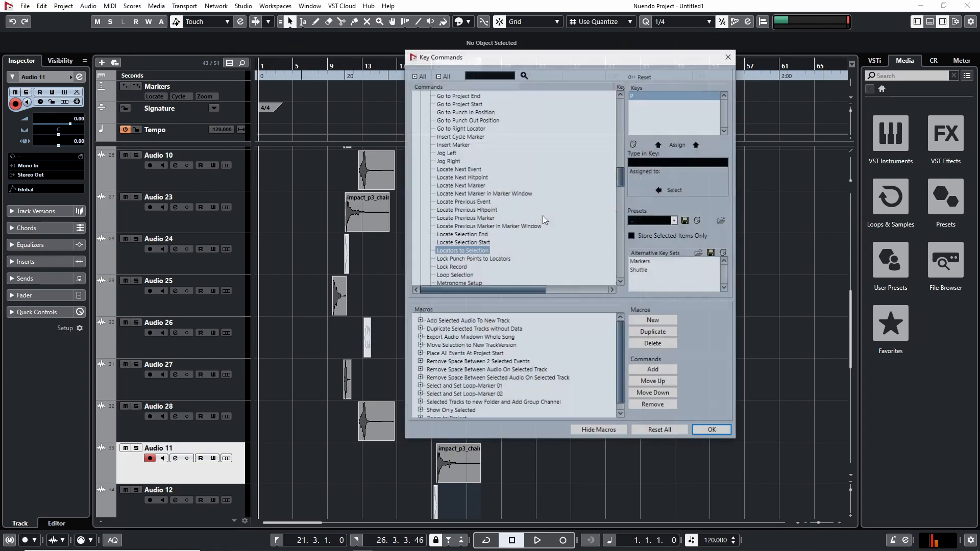
pyautogui.moveTo(518, 57); pyautogui.dragTo(565, 60)
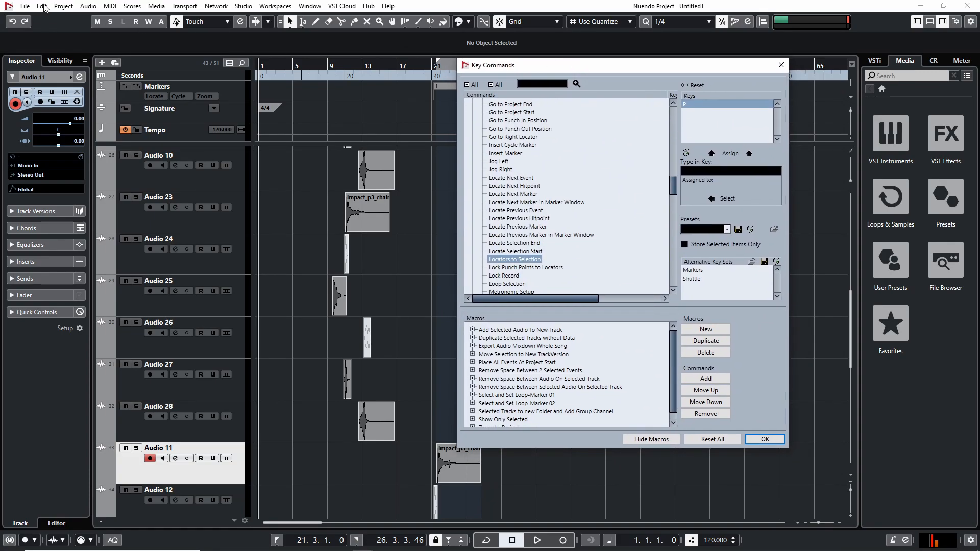
pyautogui.click(776, 61)
# - Open the Key Commands window, expand the Select and Set Loop-Marker 01 macro to examine its commands, and close the window
pyautogui.click(40, 11)
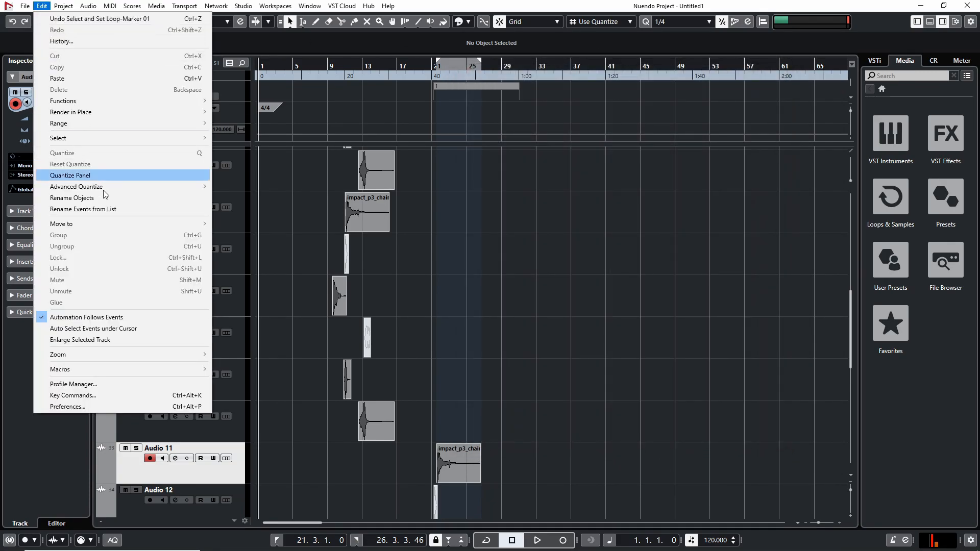
pyautogui.click(85, 397)
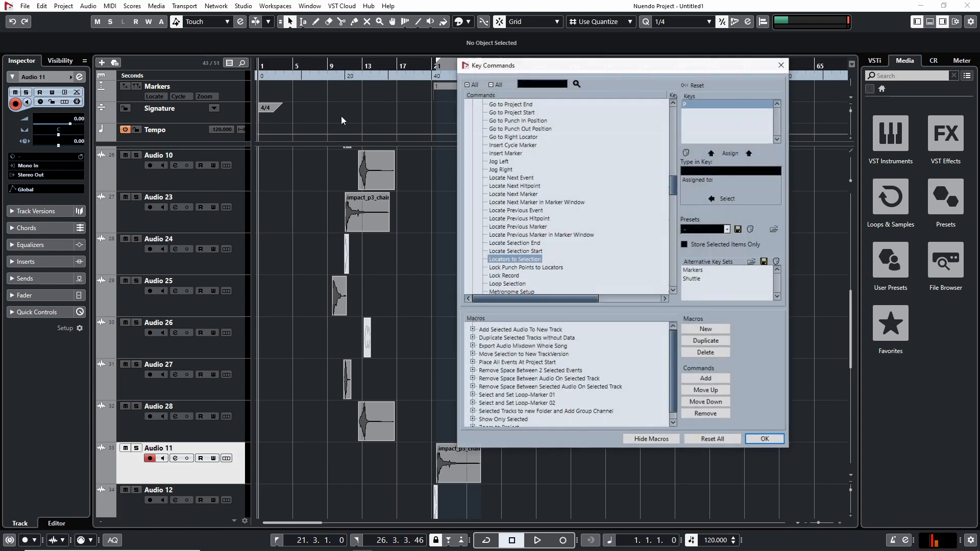
pyautogui.moveTo(561, 68)
pyautogui.mouseDown()
pyautogui.moveTo(546, 60)
pyautogui.moveTo(553, 54)
pyautogui.mouseUp()
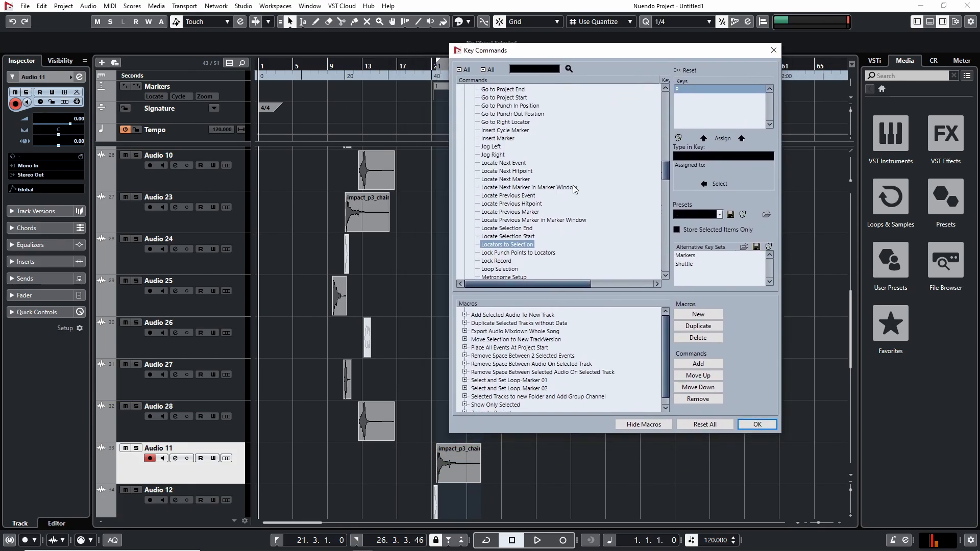
pyautogui.scroll(-1, 529, 374)
pyautogui.click(465, 373)
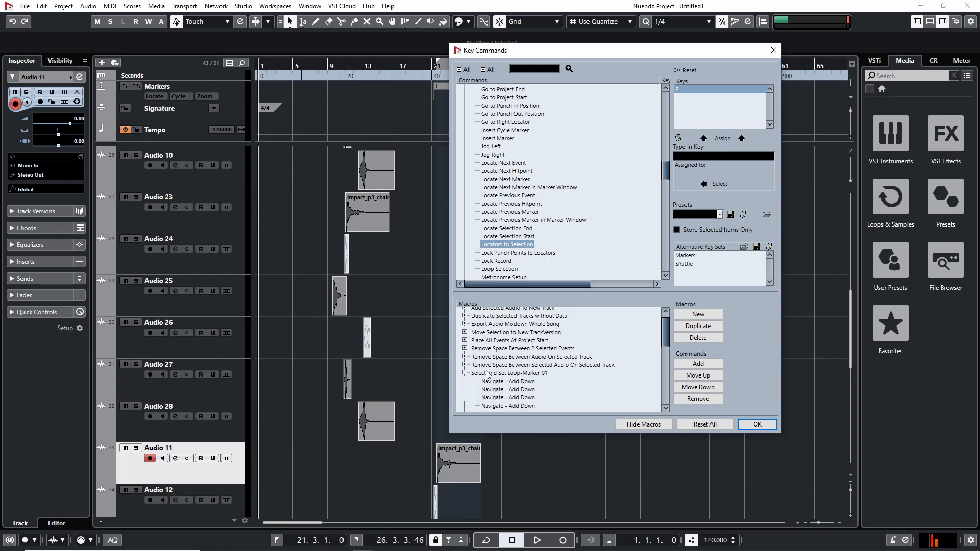
pyautogui.scroll(-1, 513, 378)
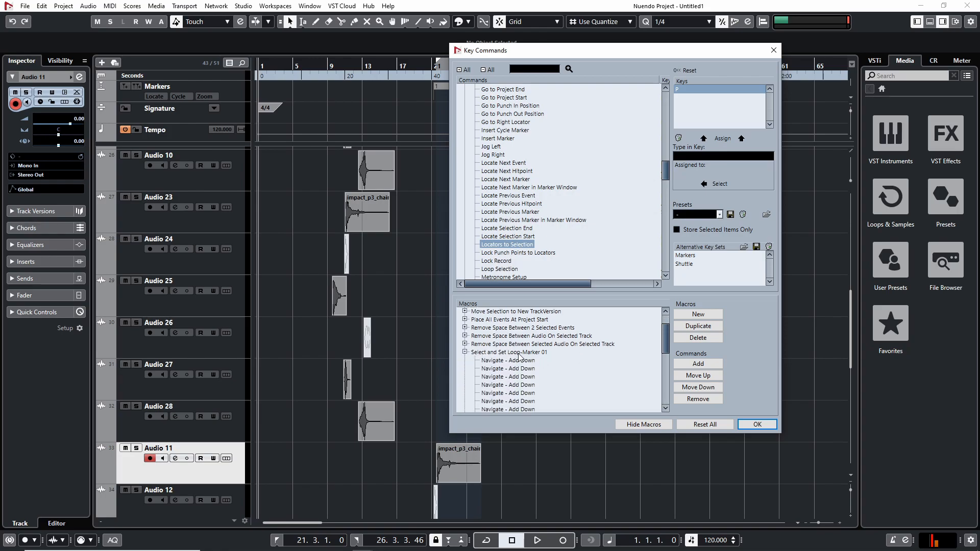
pyautogui.scroll(-1, 520, 355)
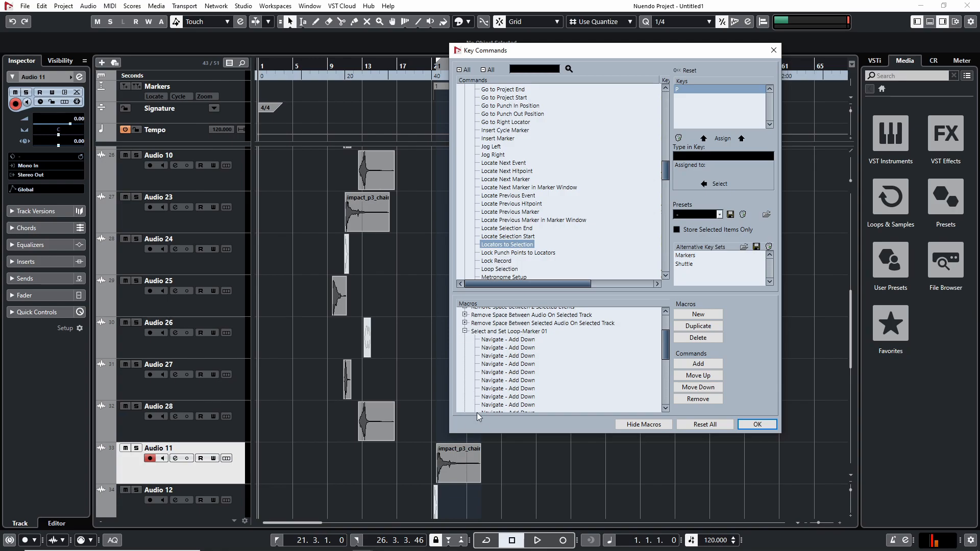
pyautogui.moveTo(633, 55); pyautogui.dragTo(667, 45)
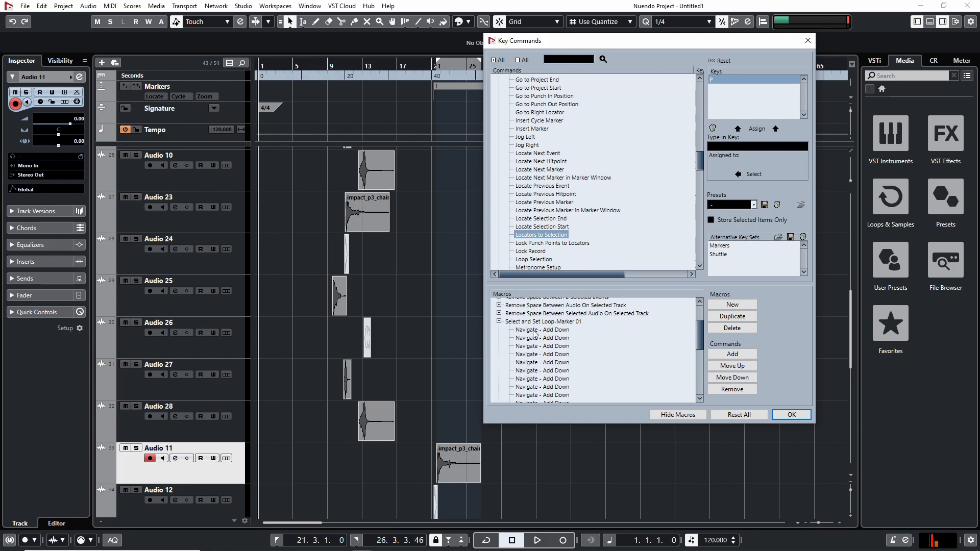
pyautogui.click(808, 40)
# - Try extending the event selection from the Audio 11 clip down track by track to Audio 19, and clear the selection
pyautogui.click(444, 467)
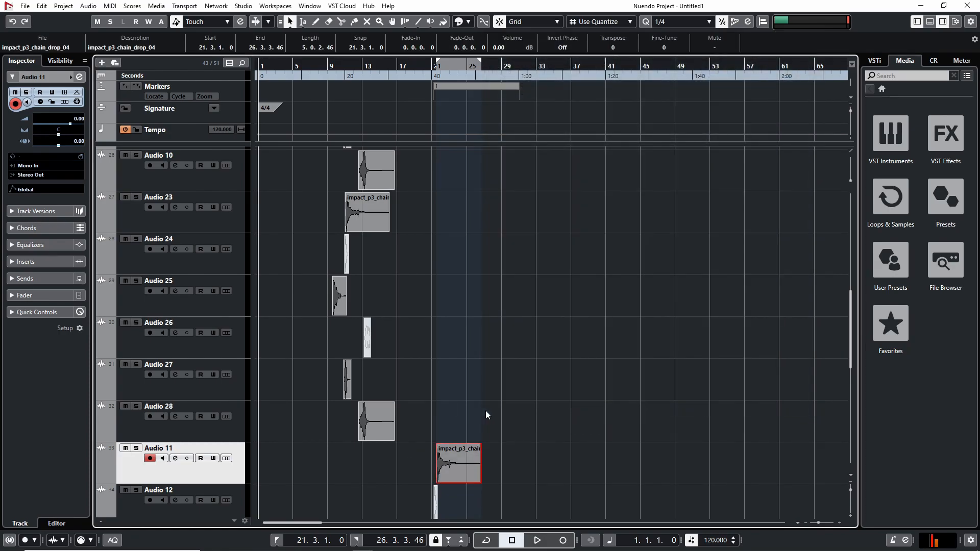
pyautogui.scroll(-3, 503, 332)
pyautogui.hotkey('shift', 'Down')
pyautogui.hotkey('shift', 'Down')
pyautogui.hotkey('shift', 'Down')
pyautogui.hotkey('shift', 'Down')
pyautogui.hotkey('shift', 'Down')
pyautogui.hotkey('shift', 'Down')
pyautogui.hotkey('shift', 'Down')
pyautogui.hotkey('shift', 'Down')
pyautogui.hotkey('shift', 'Down')
pyautogui.hotkey('shift', 'Down')
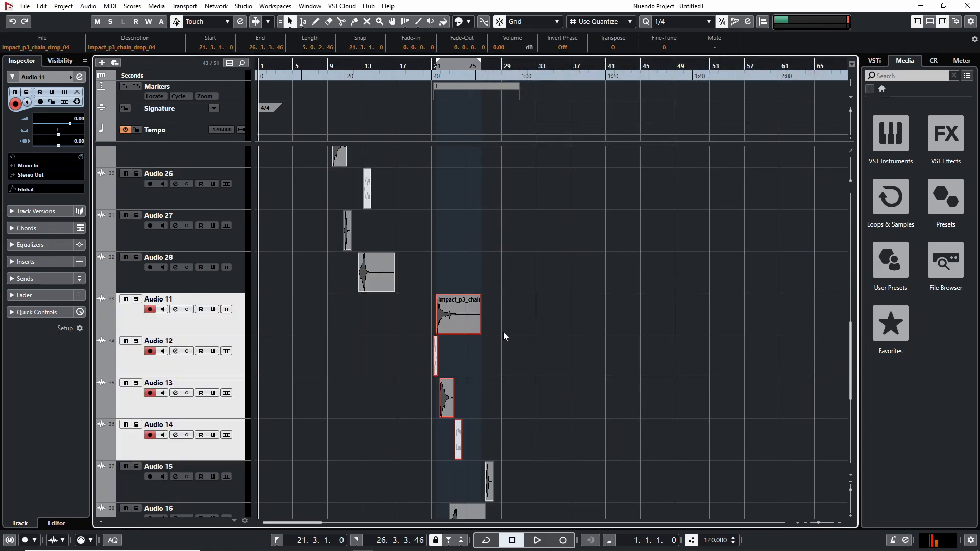
pyautogui.hotkey('shift', 'Down')
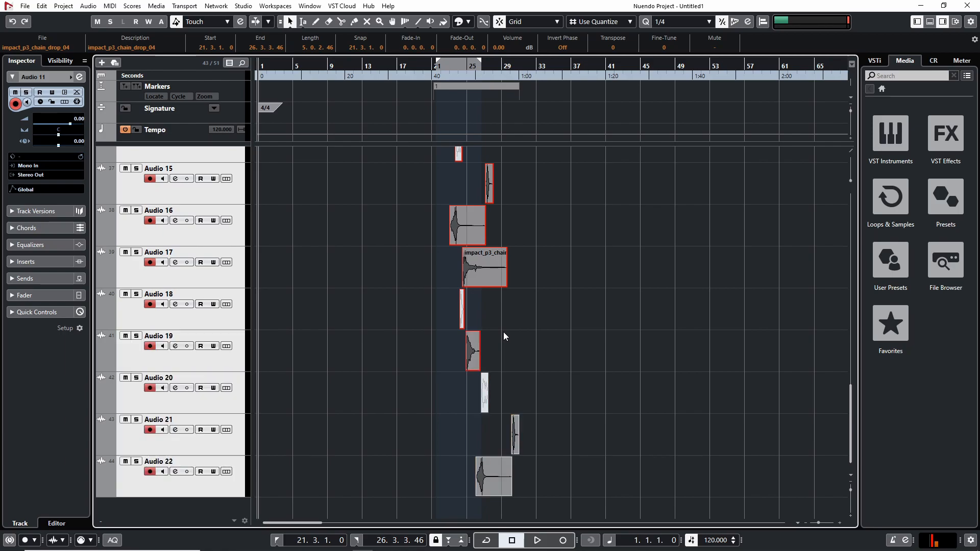
pyautogui.click(599, 332)
pyautogui.scroll(6, 481, 265)
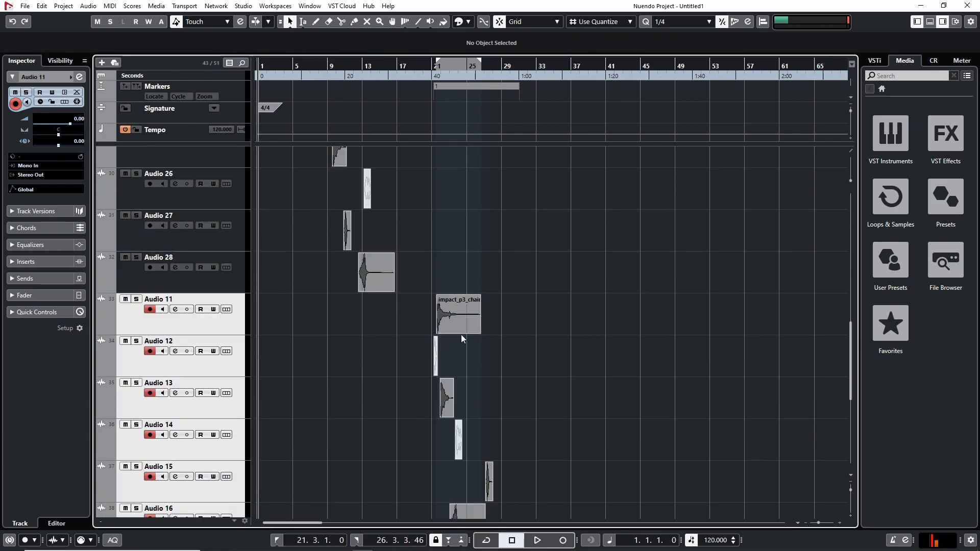
# - Select the Audio 11 clip and extend the selection down track by track to include the clip on Audio 22
pyautogui.click(461, 325)
pyautogui.hotkey('shift', 'Down')
pyautogui.hotkey('shift', 'Down')
pyautogui.hotkey('shift', 'Down')
pyautogui.hotkey('shift', 'Down')
pyautogui.hotkey('shift', 'Down')
pyautogui.hotkey('shift', 'Down')
pyautogui.hotkey('shift', 'Down')
pyautogui.hotkey('shift', 'Down')
pyautogui.hotkey('shift', 'Down')
pyautogui.hotkey('shift', 'Down')
pyautogui.hotkey('shift', 'Down')
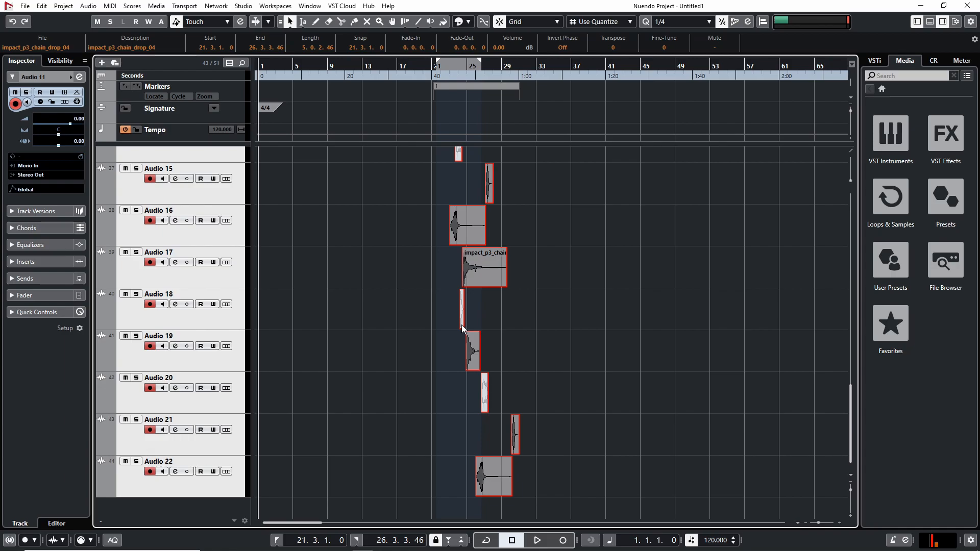
pyautogui.scroll(2, 698, 191)
pyautogui.scroll(7, 523, 384)
pyautogui.scroll(-4, 523, 383)
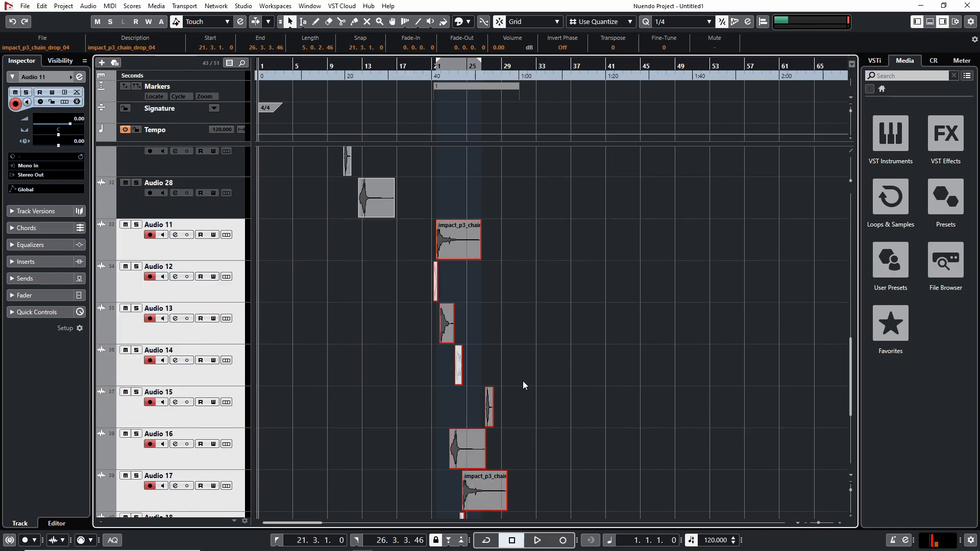
# - Reopen the Key Commands window and review the macro's repeated Navigate - Add Down commands up to the last one before Locators to Selection
pyautogui.click(554, 339)
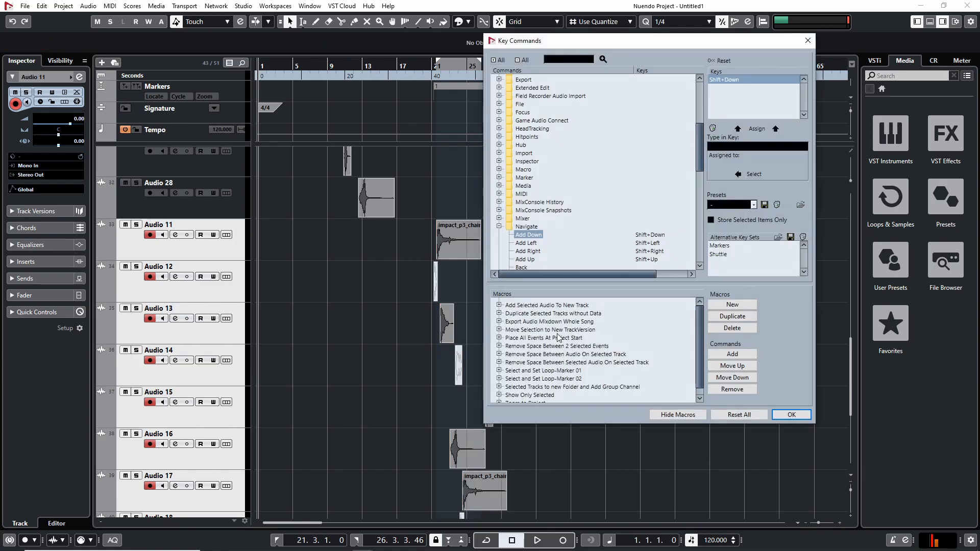
pyautogui.scroll(-1, 511, 364)
pyautogui.scroll(-2, 511, 364)
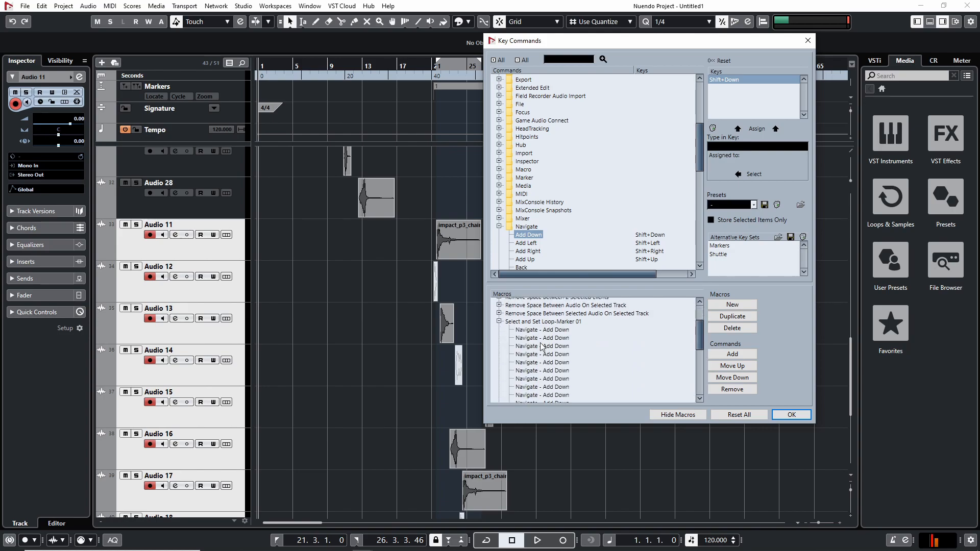
pyautogui.scroll(-3, 562, 357)
pyautogui.click(564, 381)
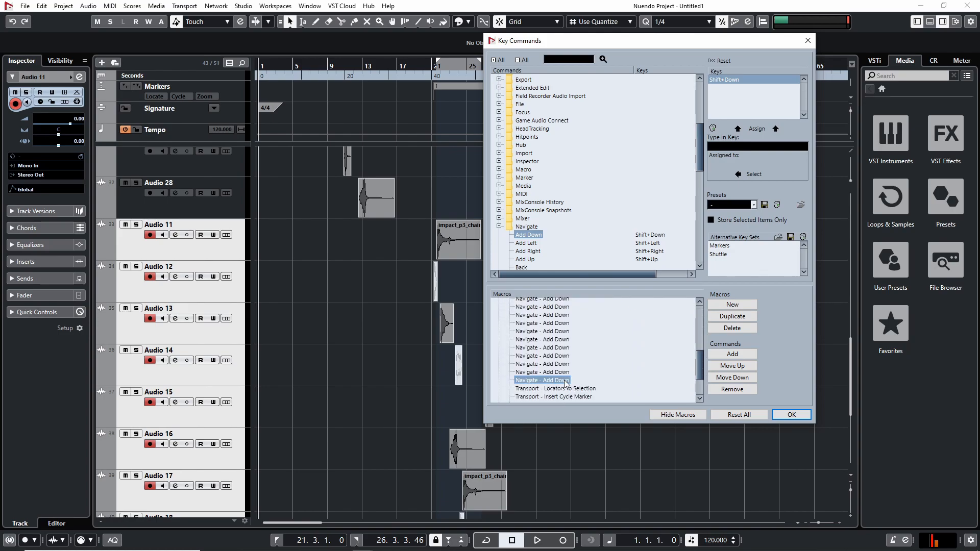
# - Review the repeated Navigate - Add Down commands in the Select and Set Loop-Marker 01 macro, from the first through the last
pyautogui.scroll(4, 567, 343)
pyautogui.click(562, 331)
pyautogui.scroll(-1, 561, 335)
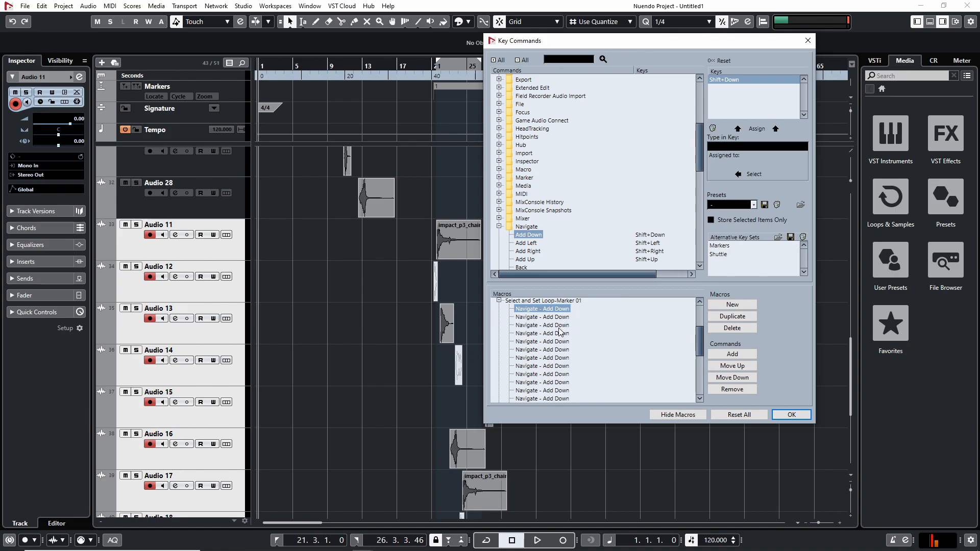
pyautogui.scroll(-3, 557, 347)
pyautogui.click(552, 364)
pyautogui.scroll(3, 553, 352)
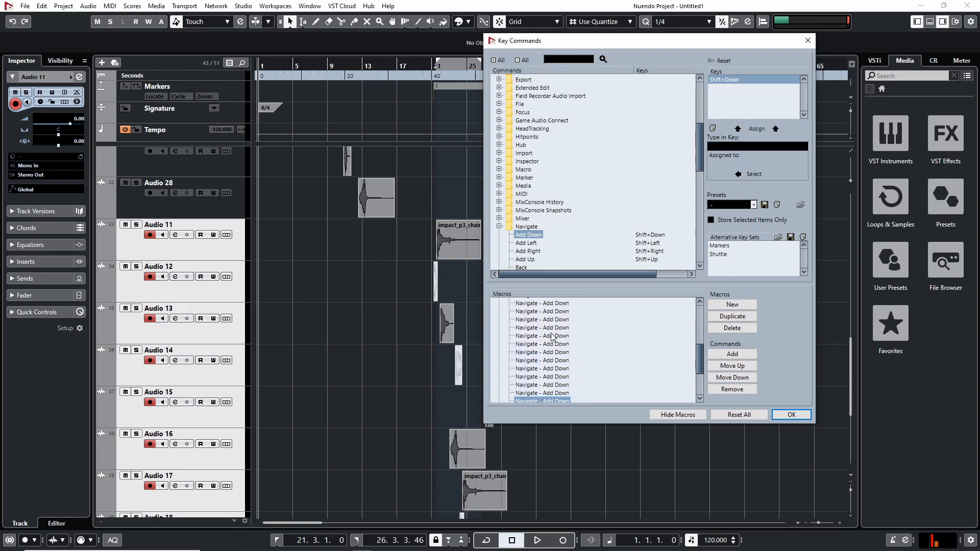
pyautogui.click(559, 311)
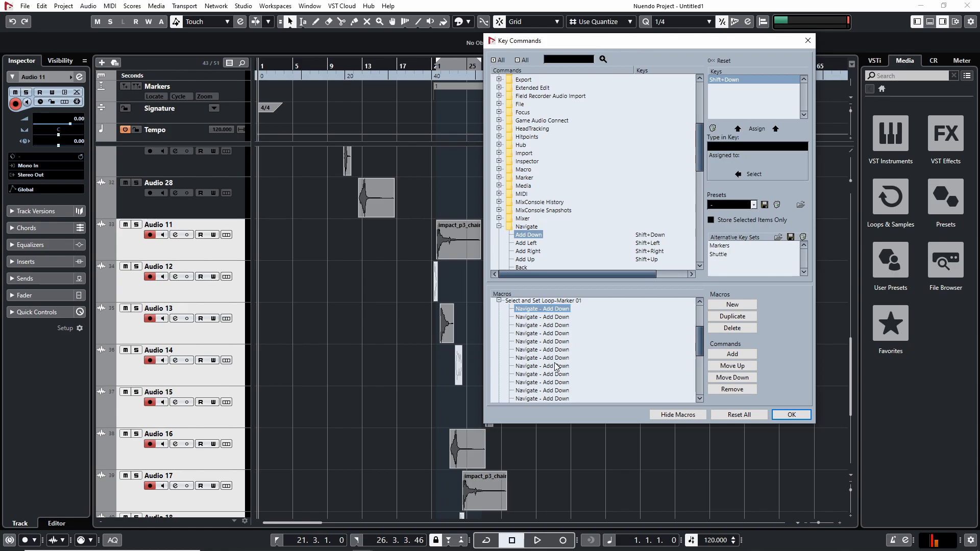
pyautogui.click(577, 327)
pyautogui.click(541, 310)
pyautogui.scroll(-4, 548, 329)
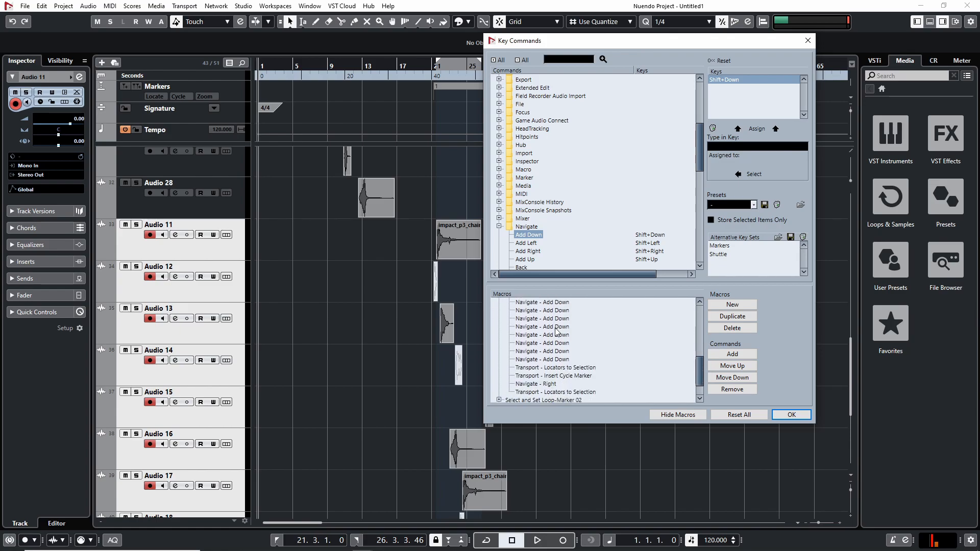
# - Highlight the macro's first Transport - Locators to Selection command, move the Key Commands window aside to see the clips, and close it
pyautogui.scroll(-1, 556, 337)
pyautogui.click(563, 348)
pyautogui.moveTo(626, 41); pyautogui.dragTo(701, 31)
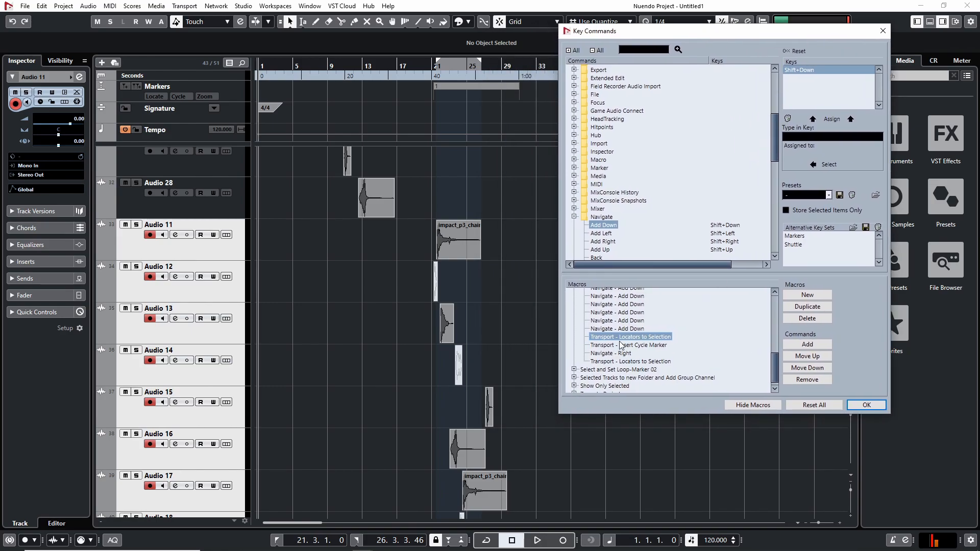
pyautogui.click(883, 30)
# - Delete the existing cycle marker and set the locators to the selected clips on the tracks from Audio 11 to Audio 22
pyautogui.click(504, 89)
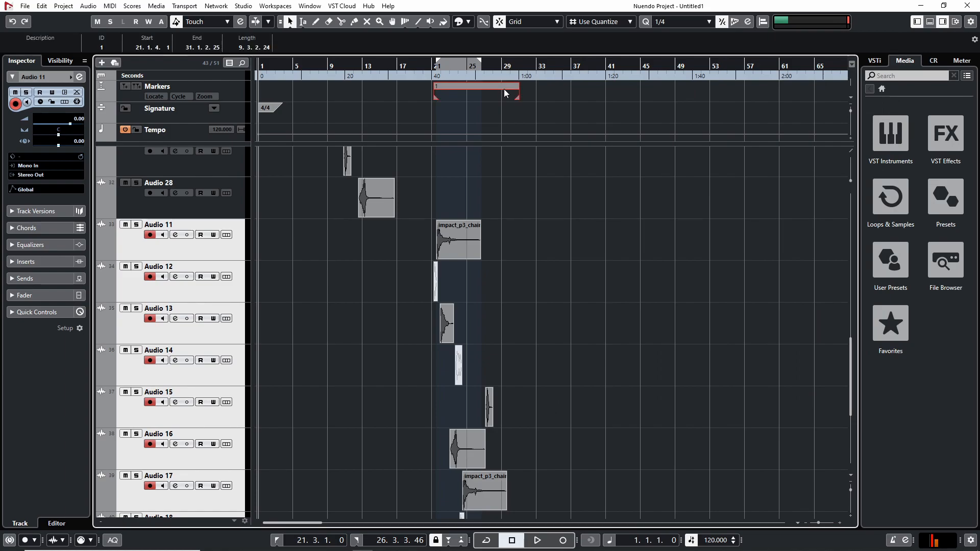
pyautogui.press('Delete')
pyautogui.moveTo(419, 189)
pyautogui.mouseDown()
pyautogui.moveTo(570, 518)
pyautogui.moveTo(599, 519)
pyautogui.mouseUp()
pyautogui.scroll(10, 562, 357)
pyautogui.scroll(-5, 510, 285)
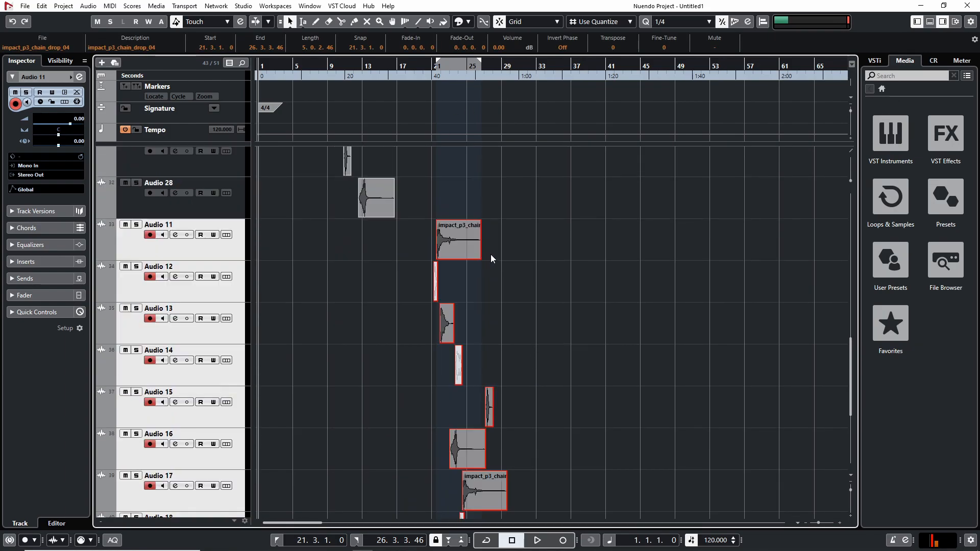
pyautogui.press('p')
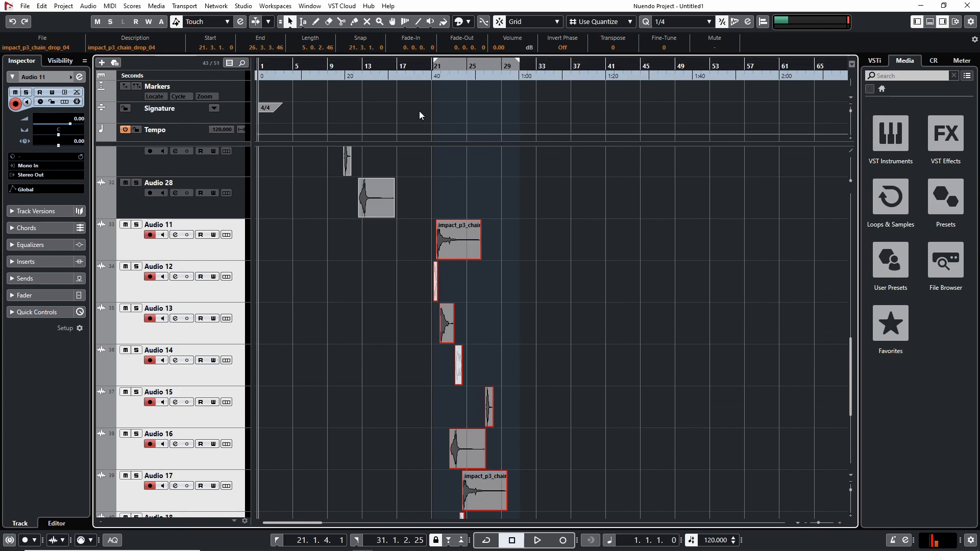
pyautogui.moveTo(435, 173); pyautogui.dragTo(603, 518)
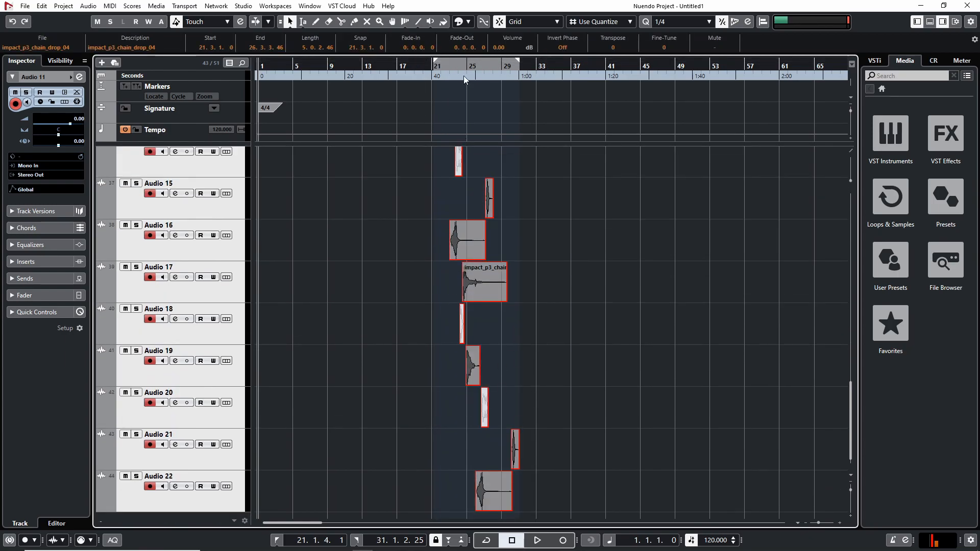
# - Insert a cycle marker on the Markers track that spans the locator range around the layered clips
pyautogui.moveTo(512, 65)
pyautogui.mouseDown()
pyautogui.moveTo(477, 66)
pyautogui.moveTo(526, 67)
pyautogui.mouseUp()
pyautogui.press('p')
pyautogui.click(137, 86)
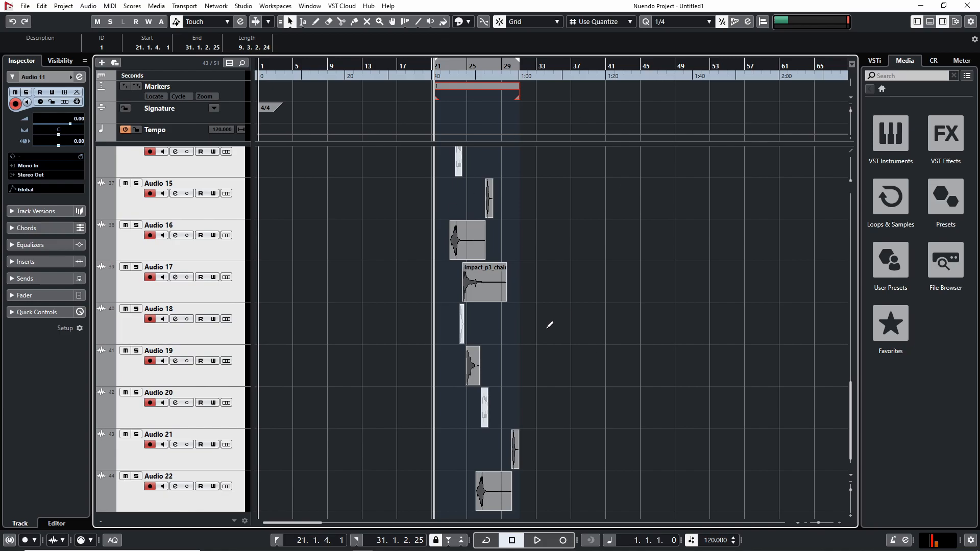
# - Open the Key Commands window, review the closing transport and navigation commands of the Select and Set Loop-Marker 01 macro, and close the window
pyautogui.hotkey('alt', 'k')
pyautogui.click(574, 361)
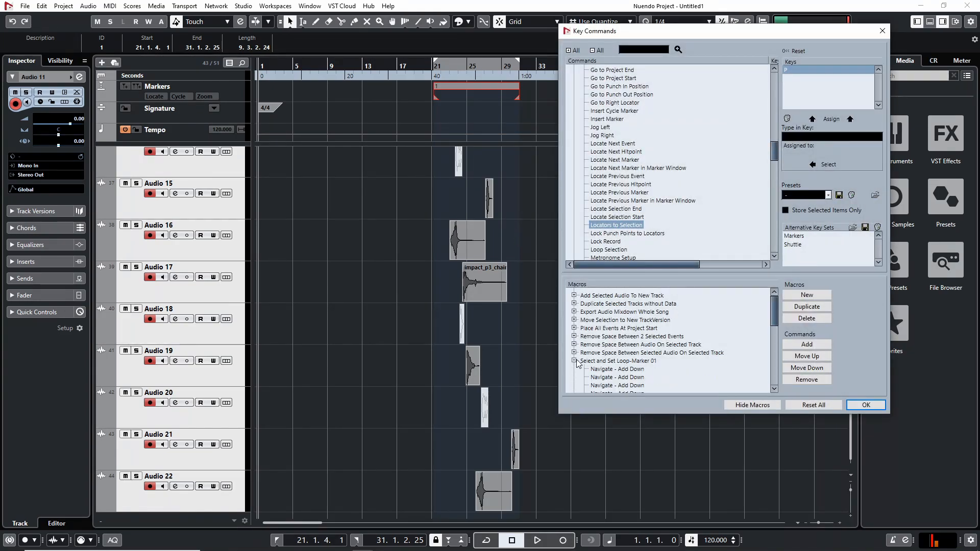
pyautogui.scroll(-4, 647, 343)
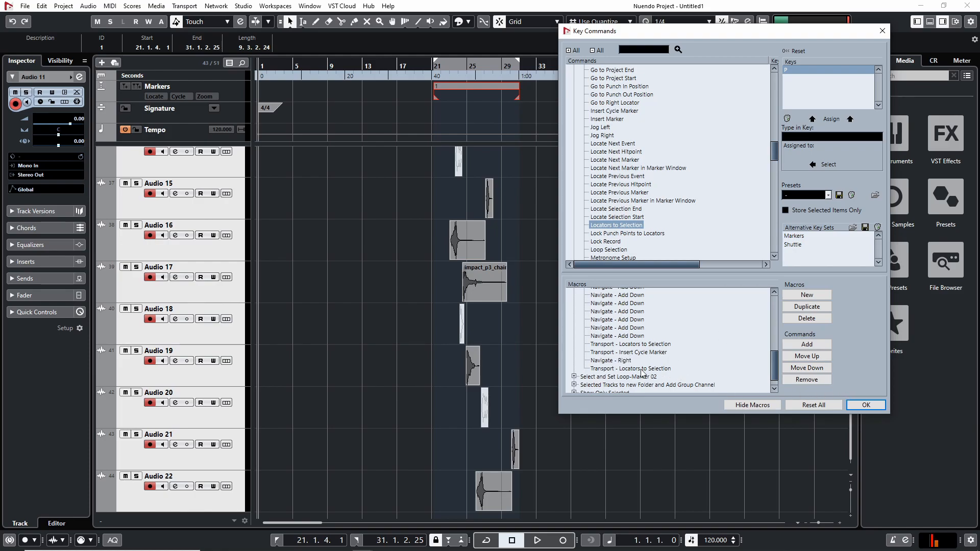
pyautogui.click(882, 31)
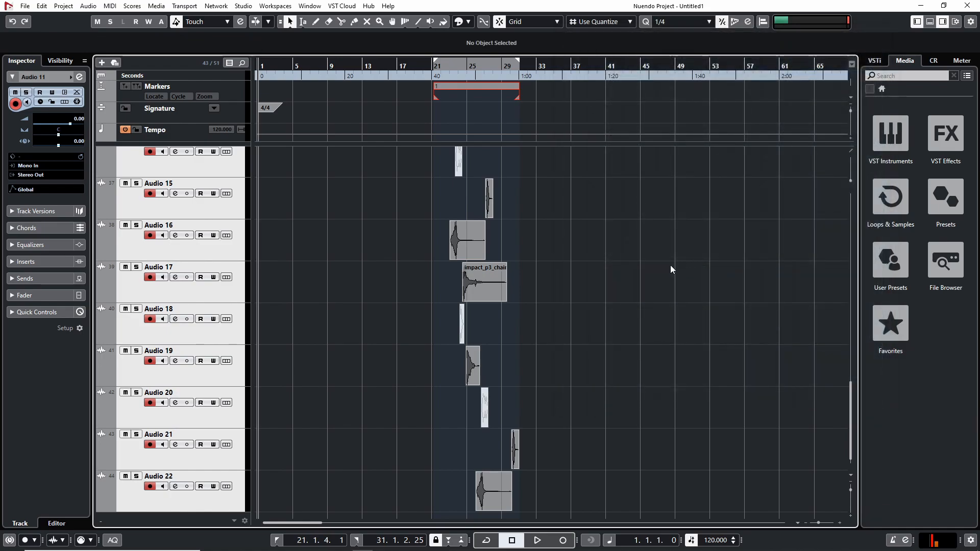
# - Place five copies of the Audio 22 clip on a new track below it, spaced between about bar 42 and bar 90
pyautogui.scroll(6, 534, 281)
pyautogui.scroll(-2, 520, 268)
pyautogui.click(464, 334)
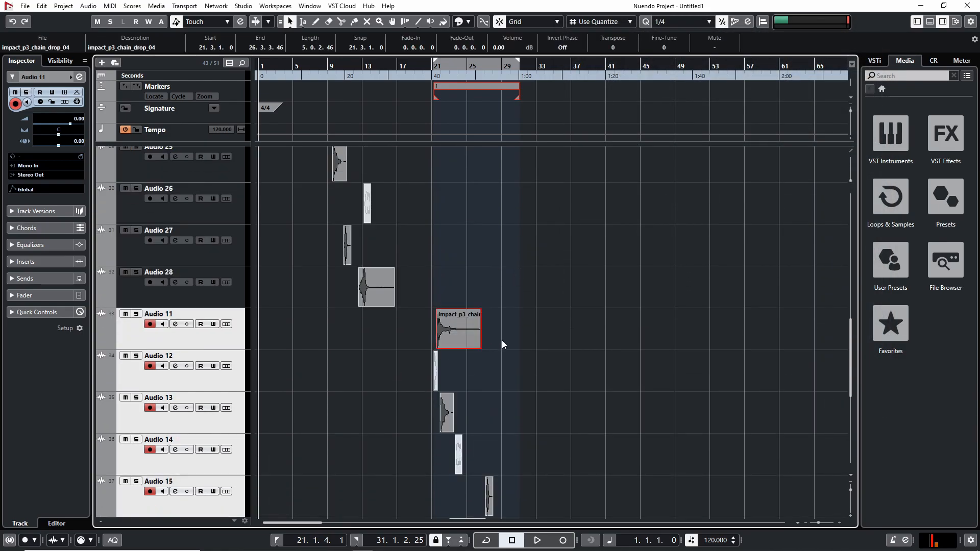
pyautogui.scroll(-6, 492, 338)
pyautogui.click(504, 473)
pyautogui.moveTo(489, 492); pyautogui.dragTo(729, 473)
pyautogui.hscroll(5, 544, 463)
pyautogui.moveTo(506, 476); pyautogui.dragTo(828, 477)
pyautogui.moveTo(368, 450); pyautogui.dragTo(455, 489)
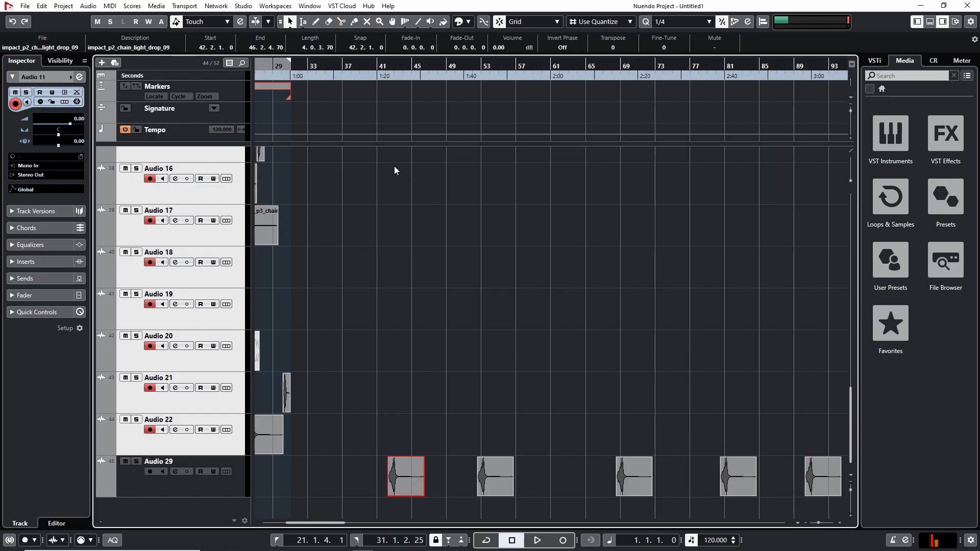
# - Try running the loop-marker macro repeatedly across the Audio 29 clips, and delete all the cycle markers created above them
pyautogui.moveTo(378, 372); pyautogui.dragTo(414, 475)
pyautogui.press('p')
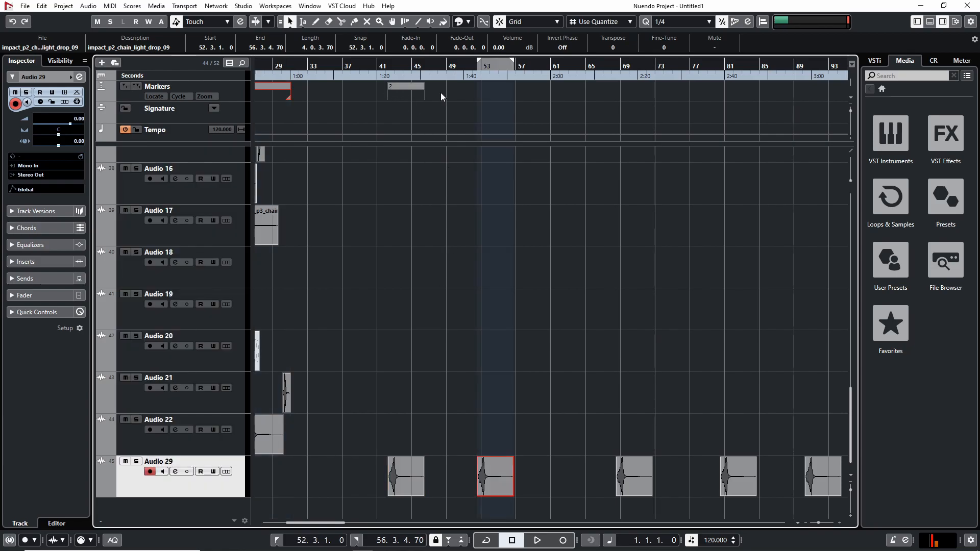
pyautogui.press('p')
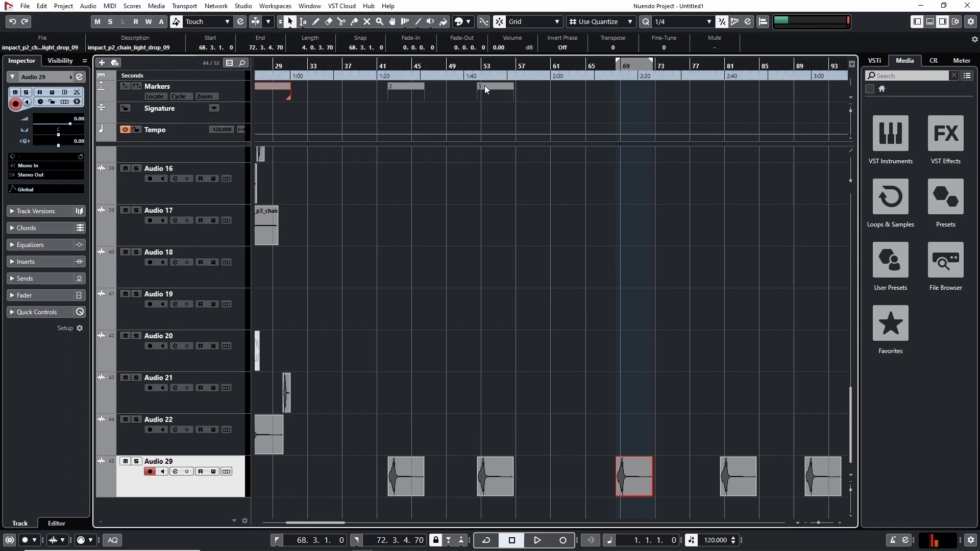
pyautogui.press('p')
pyautogui.press('p')
pyautogui.press('p')
pyautogui.press('p')
pyautogui.press('p')
pyautogui.press('p')
pyautogui.press('p')
pyautogui.press('p')
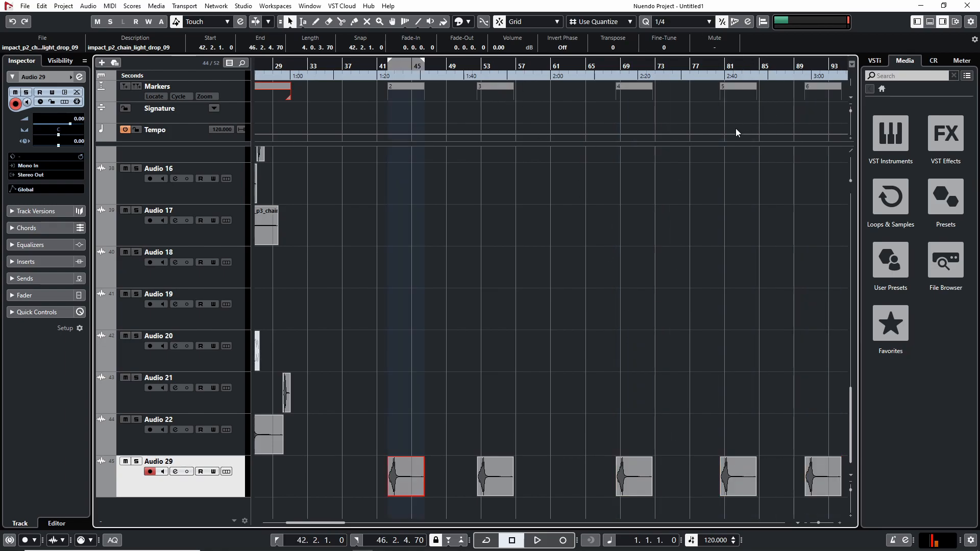
pyautogui.press('p')
pyautogui.press('p')
pyautogui.press('p')
pyautogui.press('p')
pyautogui.press('p')
pyautogui.press('p')
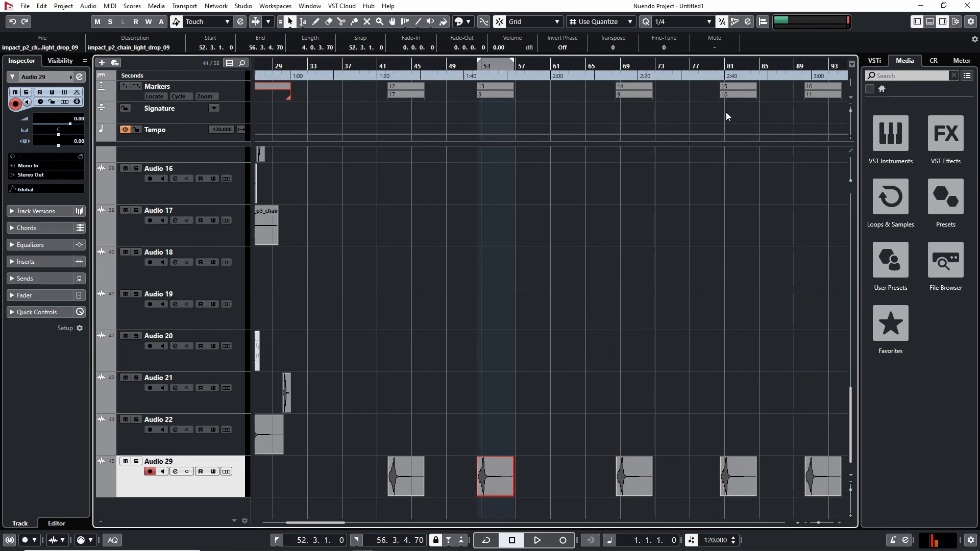
pyautogui.moveTo(832, 105)
pyautogui.mouseDown()
pyautogui.moveTo(338, 89)
pyautogui.moveTo(339, 81)
pyautogui.mouseUp()
pyautogui.press('Delete')
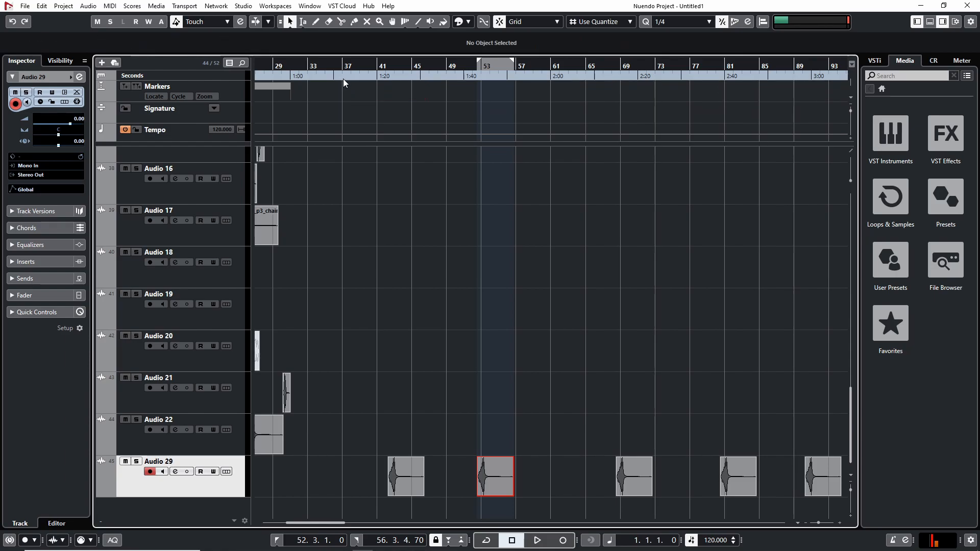
# - Starting from the first Audio 29 clip, run the loop-marker macro five times to insert one cycle marker over each clip
pyautogui.click(414, 477)
pyautogui.press('p')
pyautogui.press('p')
pyautogui.press('p')
pyautogui.press('p')
pyautogui.press('p')
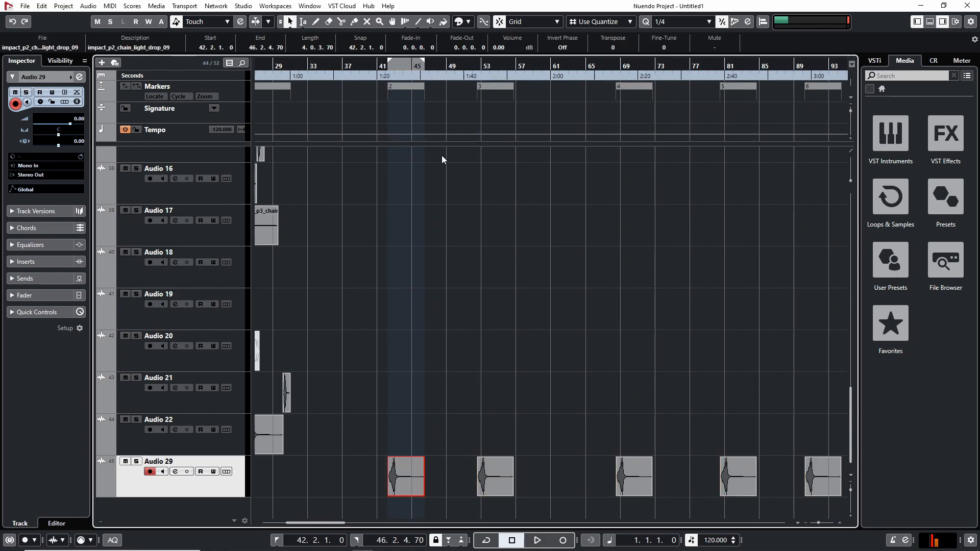
# - Open Export Audio Mixdown, enable all six cycle markers as the export range, and close the dialog without exporting
pyautogui.hotkey('ctrl', 'shift', 'e')
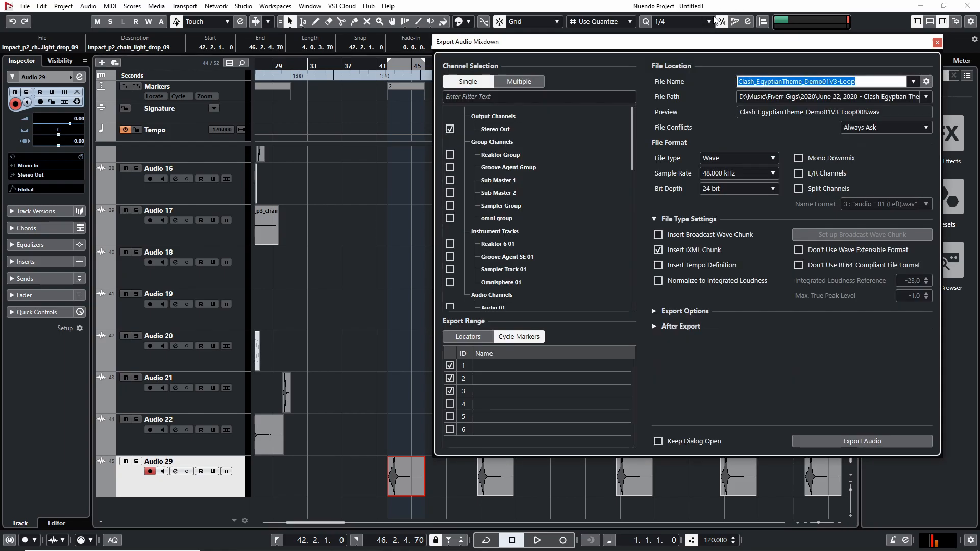
pyautogui.moveTo(605, 43); pyautogui.dragTo(455, 46)
pyautogui.click(379, 343)
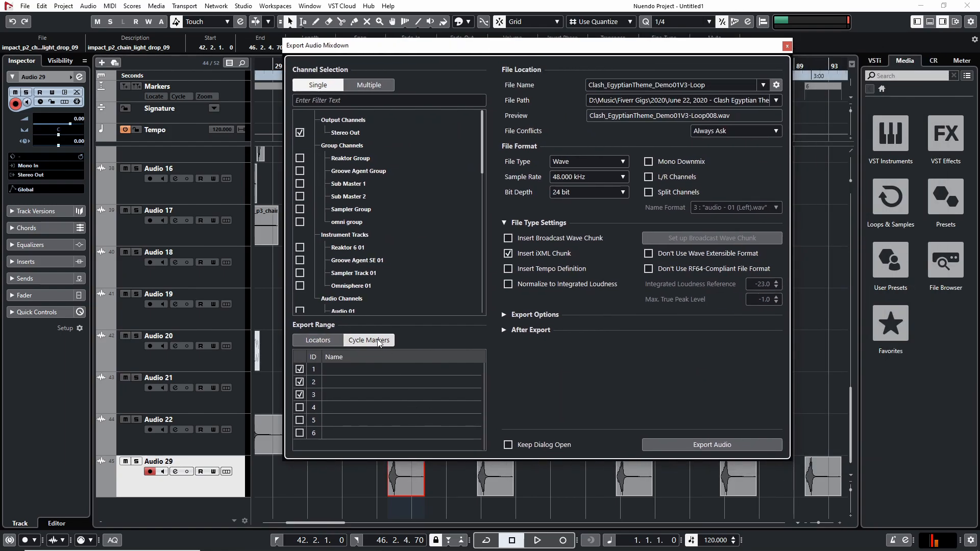
pyautogui.moveTo(365, 372); pyautogui.dragTo(320, 436)
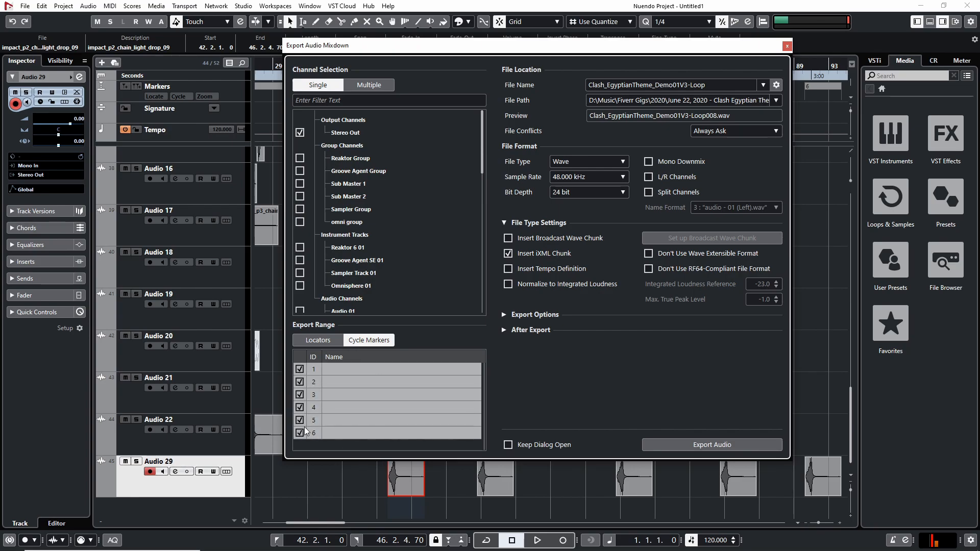
pyautogui.click(787, 46)
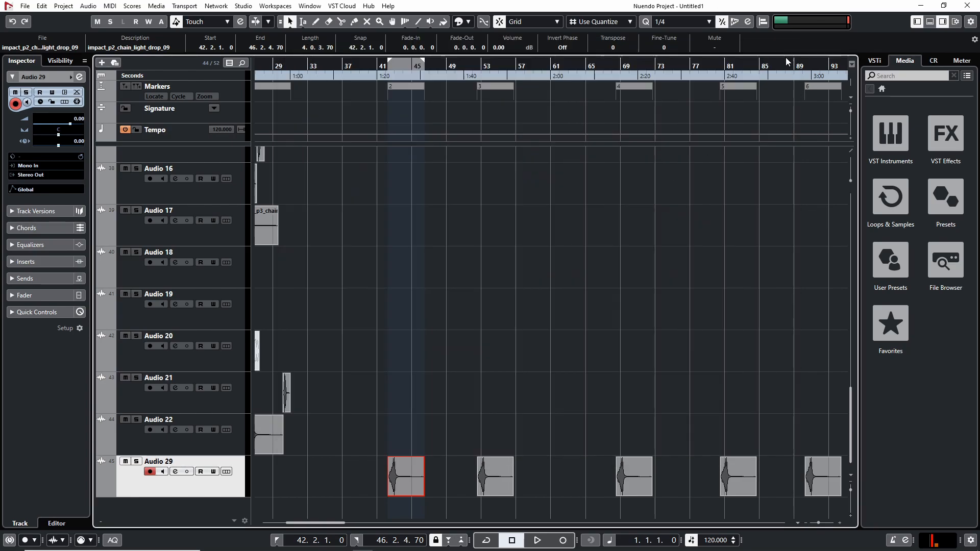
# - Delete cycle markers 2 to 6 and all the clips on the Audio 29 track
pyautogui.moveTo(383, 108); pyautogui.dragTo(803, 64)
pyautogui.press('Delete')
pyautogui.hscroll(-5, 510, 312)
pyautogui.scroll(-4, 659, 330)
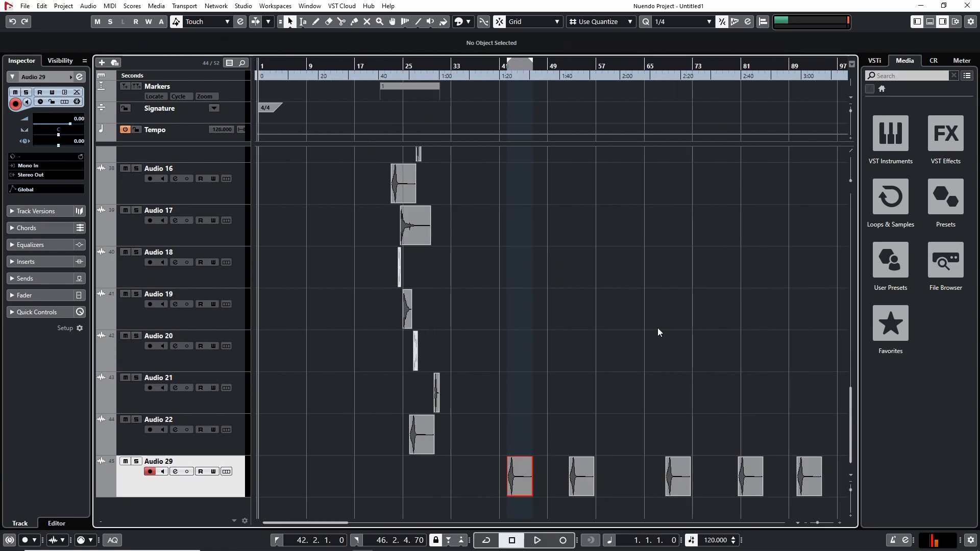
pyautogui.click(557, 334)
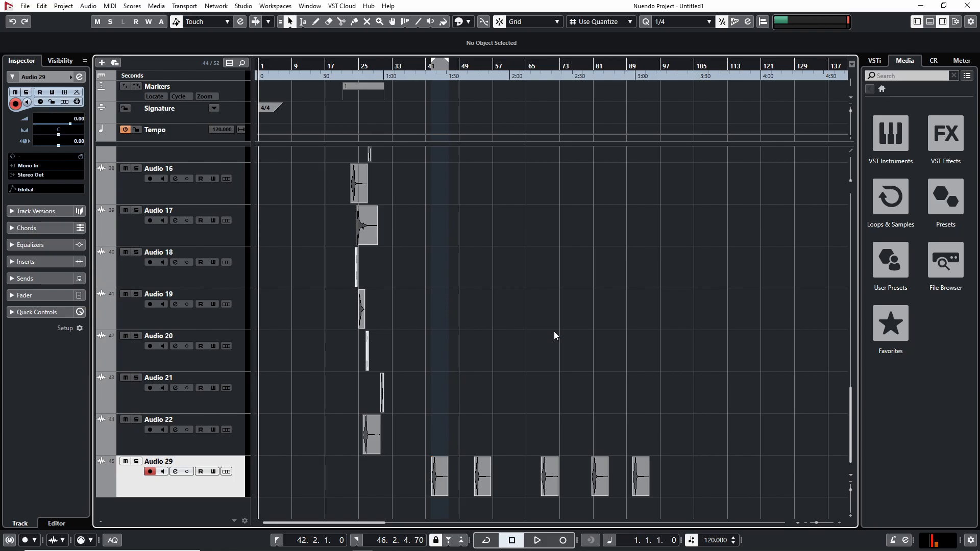
pyautogui.moveTo(749, 436); pyautogui.dragTo(431, 505)
pyautogui.press('Delete')
# - Try selecting the Audio 11 clip and extending the selection down track by track to Audio 20, and clear the clip selection
pyautogui.scroll(6, 409, 439)
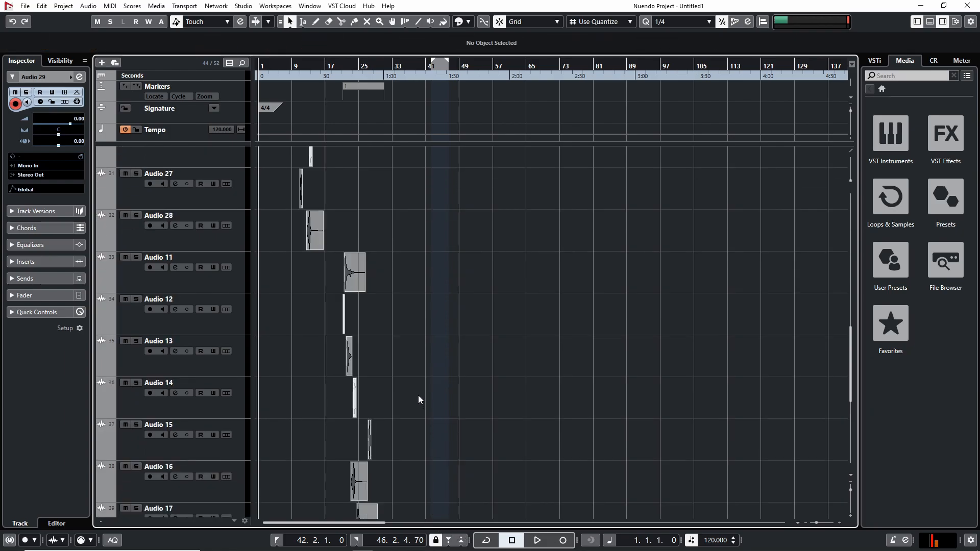
pyautogui.scroll(-1, 502, 347)
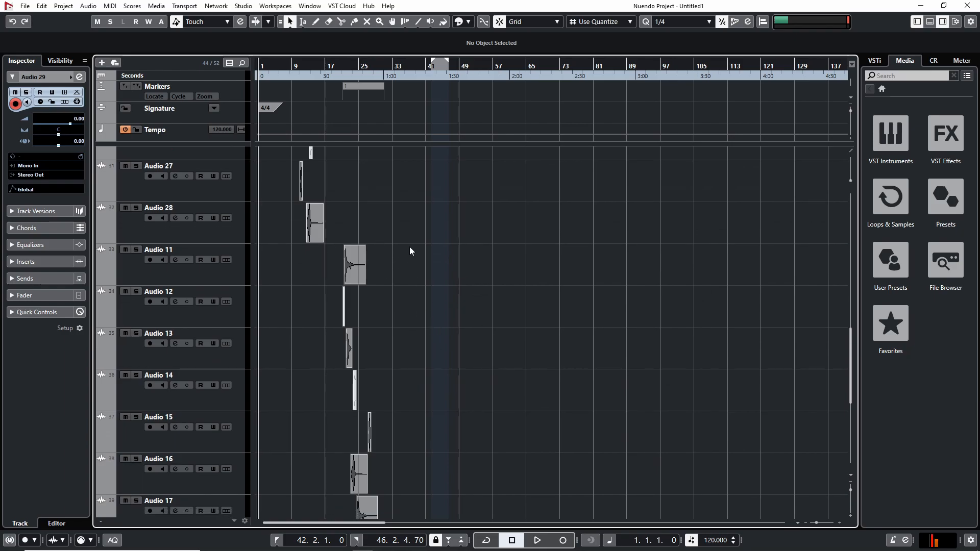
pyautogui.scroll(-1, 357, 291)
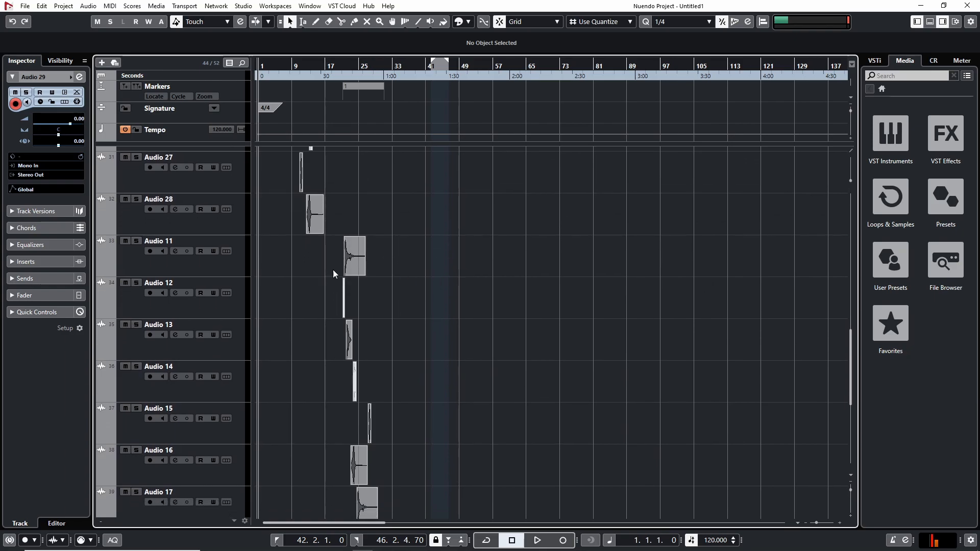
pyautogui.click(218, 270)
pyautogui.click(359, 262)
pyautogui.hotkey('shift', 'Down')
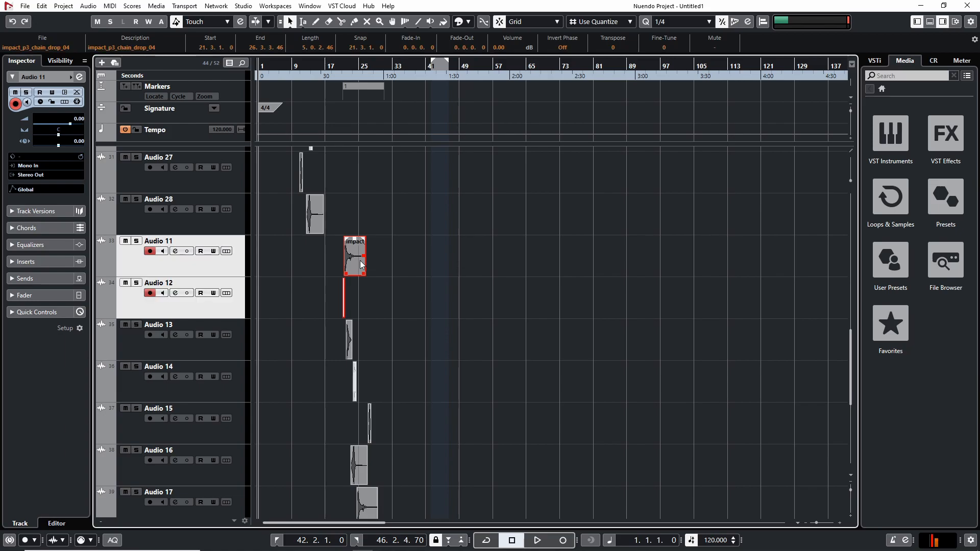
pyautogui.hotkey('shift', 'Down')
pyautogui.hotkey('shift', 'Down')
pyautogui.hotkey('shift', 'Down')
pyautogui.hotkey('shift', 'Down')
pyautogui.hotkey('shift', 'Down')
pyautogui.hotkey('shift', 'Down')
pyautogui.hotkey('shift', 'Down')
pyautogui.hotkey('shift', 'Down')
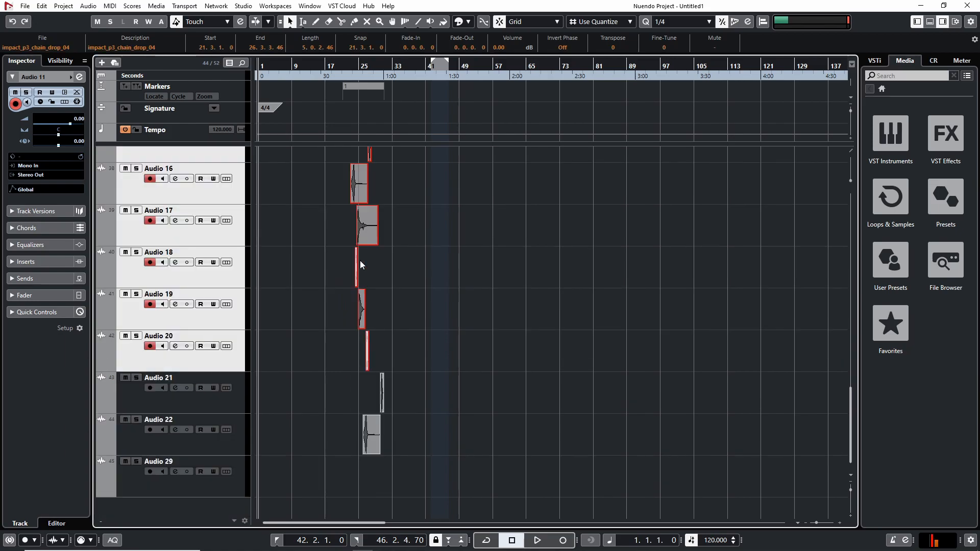
pyautogui.click(503, 273)
# - Zoom in on the timeline and examine the clip groups from Audio 11 up to the tracks around Audio 08
pyautogui.scroll(6, 475, 307)
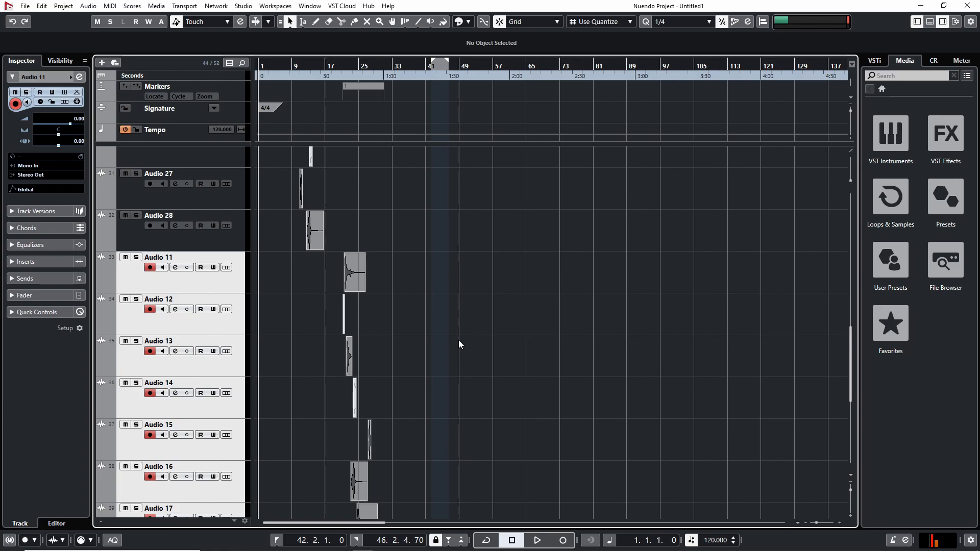
pyautogui.press('h')
pyautogui.press('h')
pyautogui.press('h')
pyautogui.press('h')
pyautogui.press('h')
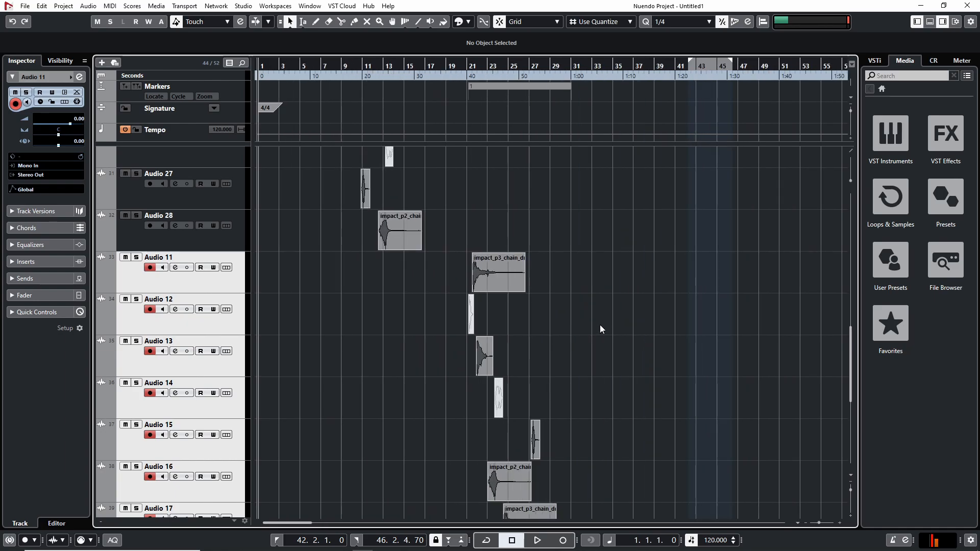
pyautogui.click(234, 282)
pyautogui.scroll(10, 592, 310)
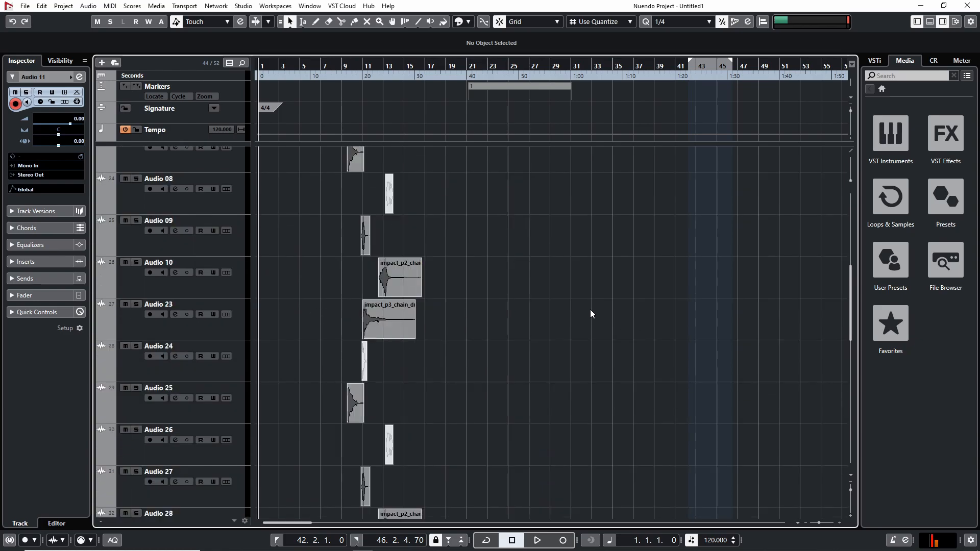
# - Select all the layered clips on the tracks from Audio 11 down to Audio 22
pyautogui.click(293, 169)
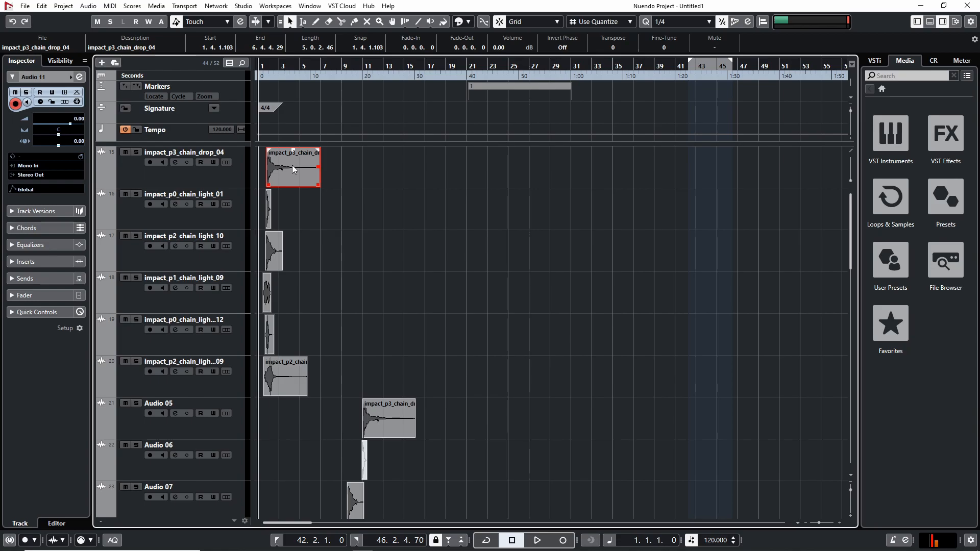
pyautogui.click(375, 204)
pyautogui.scroll(-15, 517, 333)
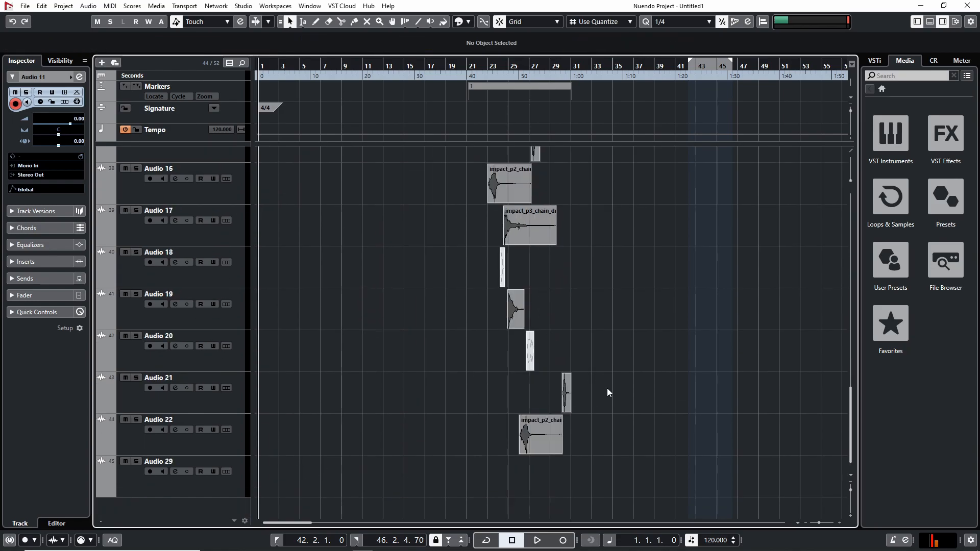
pyautogui.scroll(7, 604, 391)
pyautogui.click(506, 413)
pyautogui.moveTo(484, 354); pyautogui.dragTo(605, 509)
# - Delete the empty Audio 29 track and clear the clip selection
pyautogui.click(216, 494)
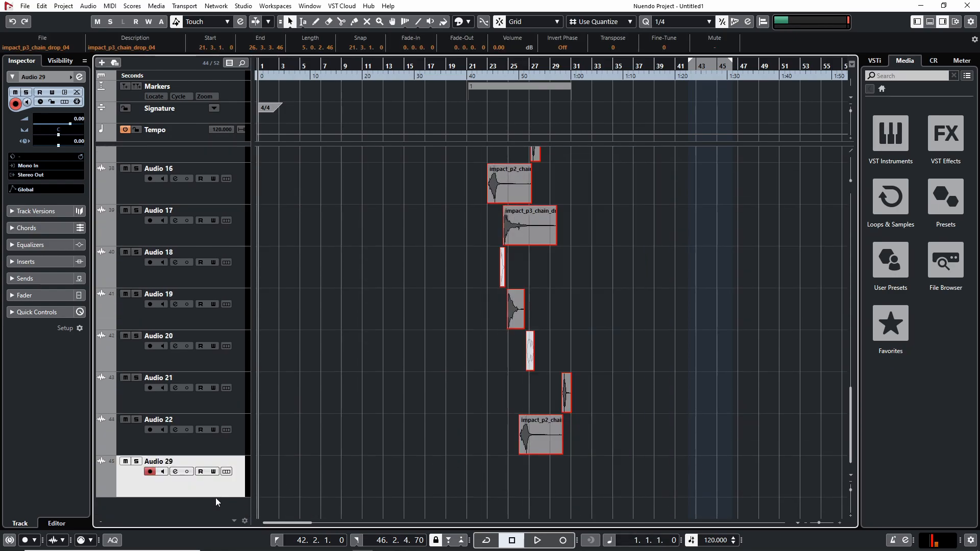
pyautogui.press('Delete')
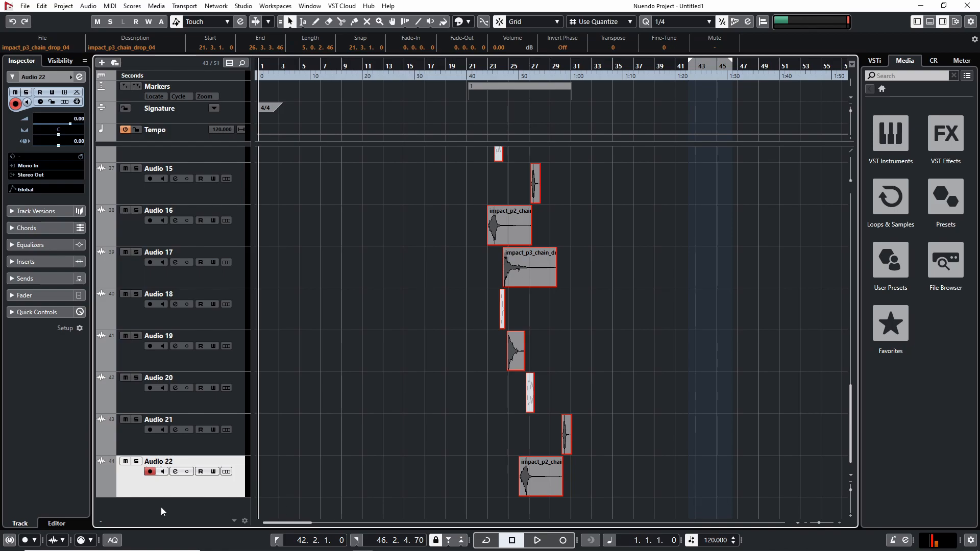
pyautogui.scroll(5, 585, 408)
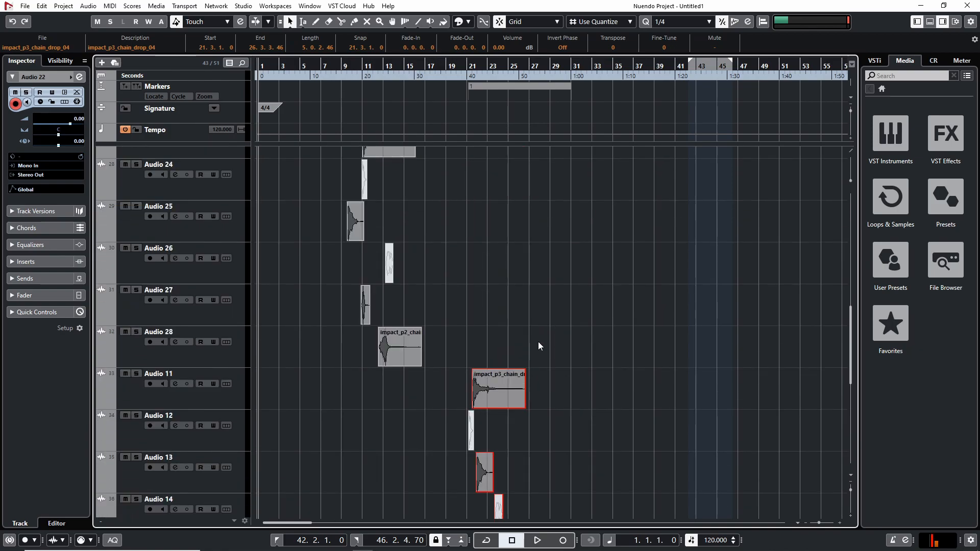
pyautogui.click(570, 305)
# - Insert a cycle marker from bar 1 to about bar 26, and set the locators to the impact_p3_chain_drop_04 clip
pyautogui.scroll(5, 430, 329)
pyautogui.click(277, 161)
pyautogui.click(378, 186)
pyautogui.moveTo(305, 409); pyautogui.dragTo(414, 452)
pyautogui.scroll(-2, 415, 453)
pyautogui.moveTo(453, 267); pyautogui.dragTo(653, 512)
pyautogui.scroll(9, 598, 453)
pyautogui.click(286, 172)
pyautogui.press('p')
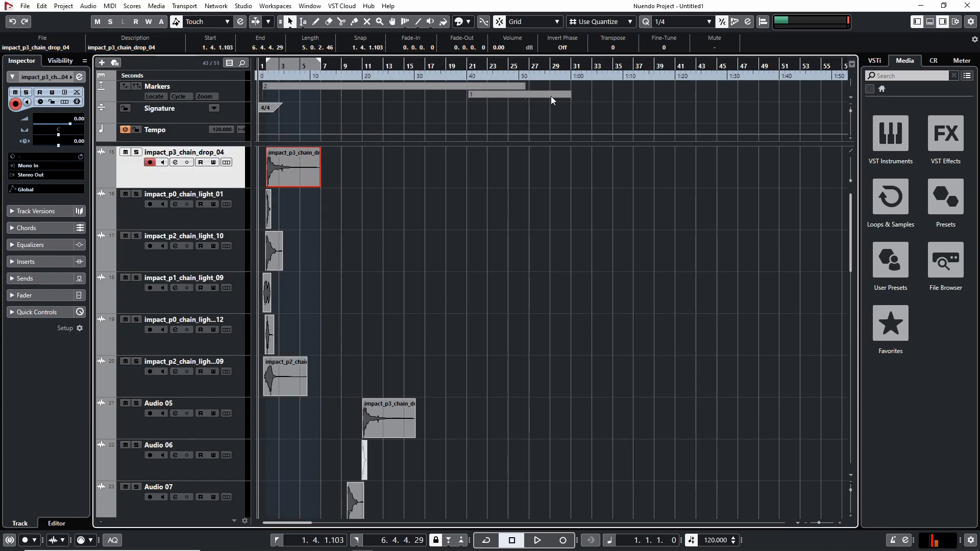
# - Try extending the clip selection from impact_p3_chain_drop_04 down track by track to Audio 26
pyautogui.scroll(-10, 542, 169)
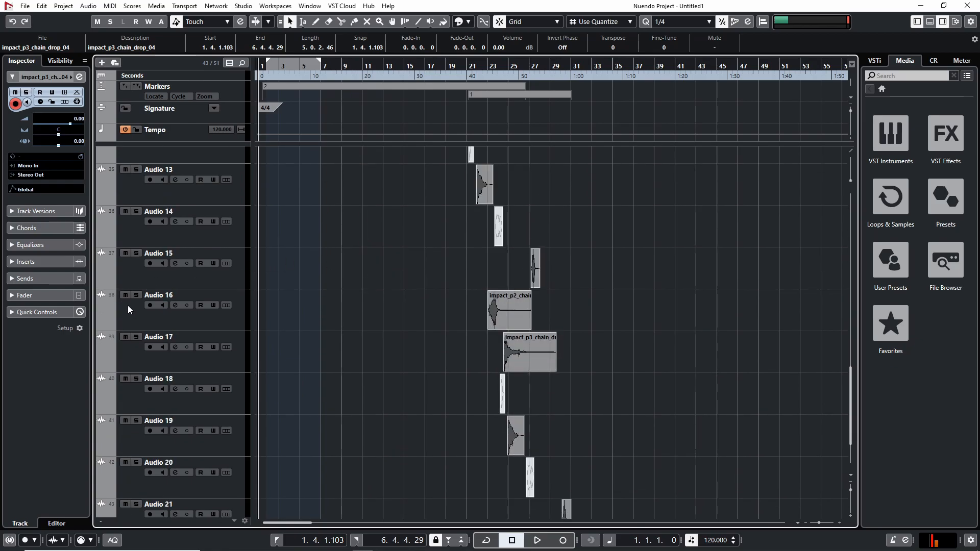
pyautogui.click(159, 329)
pyautogui.scroll(10, 383, 299)
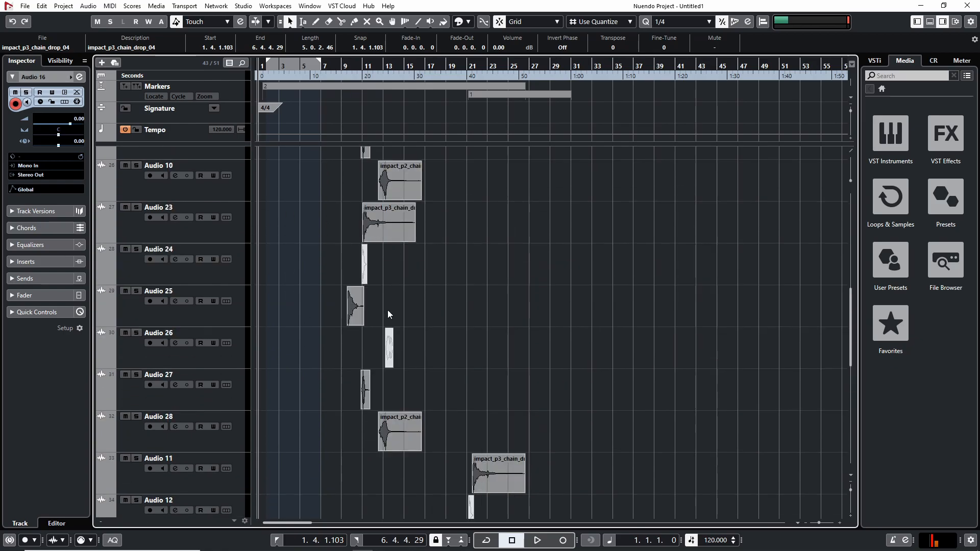
pyautogui.click(362, 197)
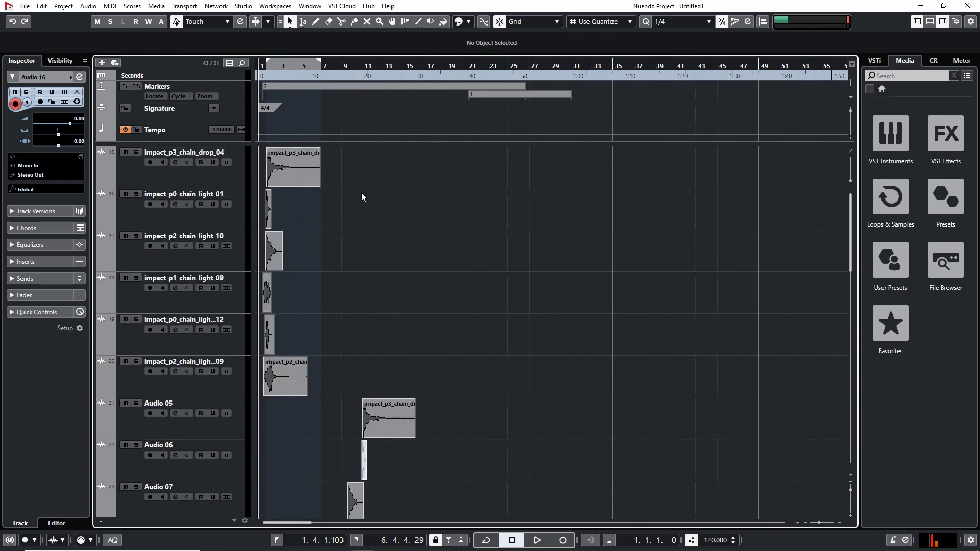
pyautogui.click(288, 163)
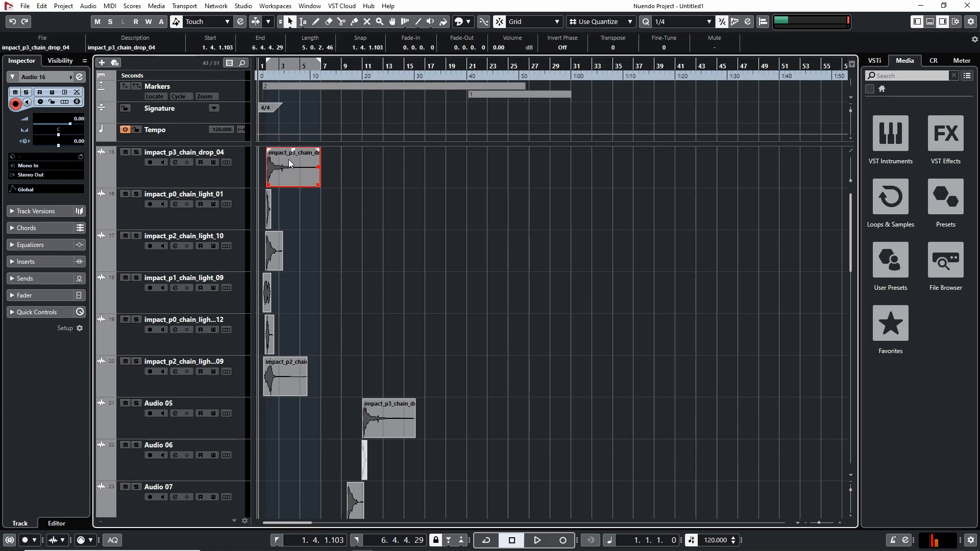
pyautogui.hotkey('shift', 'Down')
pyautogui.hotkey('shift', 'Down')
pyautogui.hotkey('shift', 'Down')
pyautogui.hotkey('shift', 'Down')
pyautogui.hotkey('shift', 'Down')
pyautogui.hotkey('shift', 'Down')
pyautogui.hotkey('shift', 'Down')
pyautogui.hotkey('shift', 'Down')
pyautogui.hotkey('shift', 'Down')
pyautogui.hotkey('shift', 'Down')
pyautogui.hotkey('shift', 'Down')
pyautogui.hotkey('shift', 'Down')
pyautogui.hotkey('shift', 'Down')
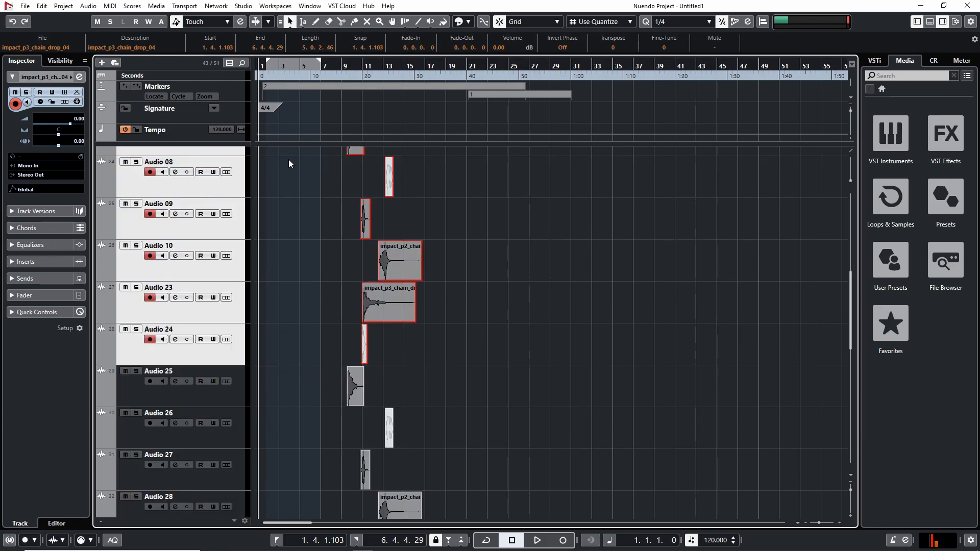
pyautogui.hotkey('shift', 'Down')
pyautogui.hotkey('shift', 'Down')
pyautogui.scroll(3, 347, 240)
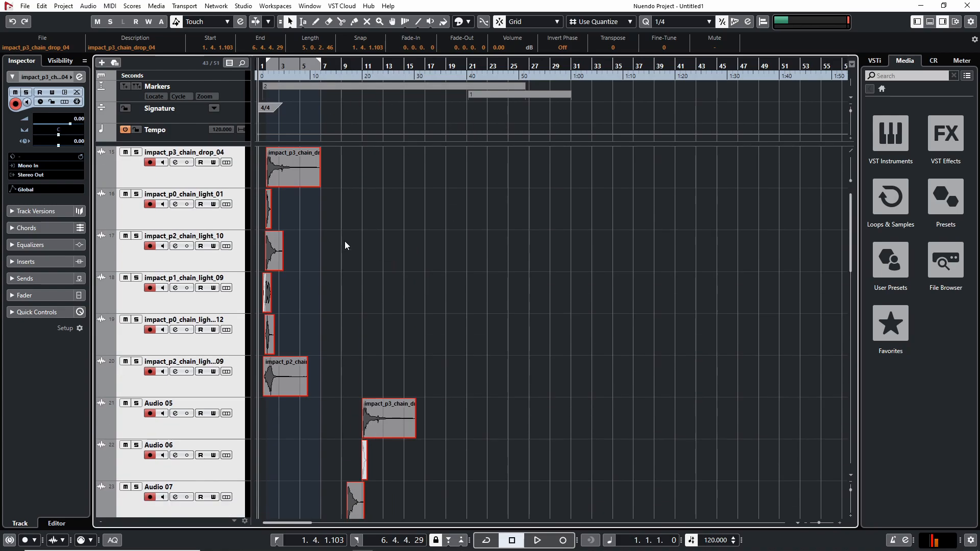
# - Clear the clip selection and delete both cycle markers from the Markers track
pyautogui.click(396, 265)
pyautogui.moveTo(631, 113); pyautogui.dragTo(357, 82)
pyautogui.press('Delete')
# - Copy the Audio 22 clip along its track, insert a cycle marker over each copy, and set the locators to the original clip
pyautogui.scroll(-7, 459, 296)
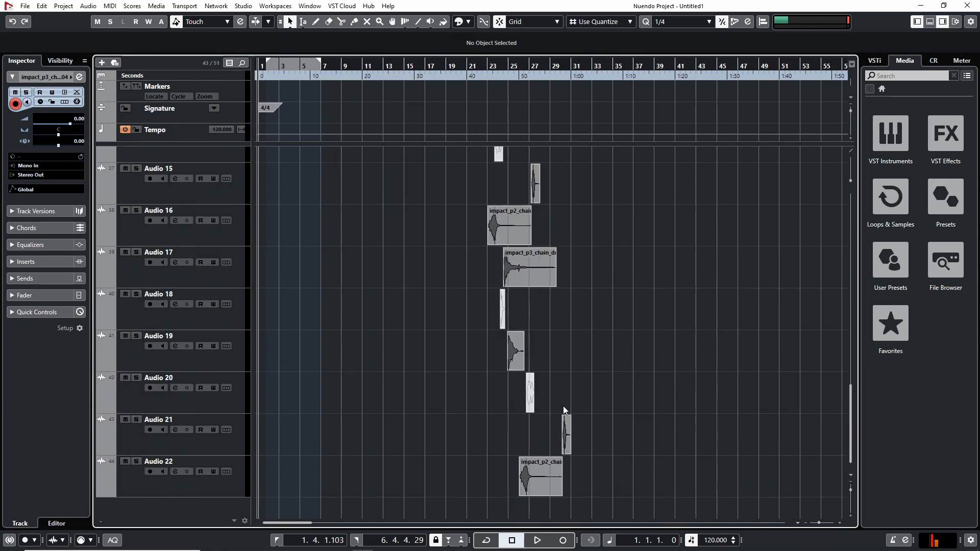
pyautogui.moveTo(537, 463); pyautogui.dragTo(771, 463)
pyautogui.hscroll(10, 607, 412)
pyautogui.moveTo(365, 464); pyautogui.dragTo(616, 465)
pyautogui.moveTo(616, 464); pyautogui.dragTo(725, 465)
pyautogui.click(378, 478)
pyautogui.press('p')
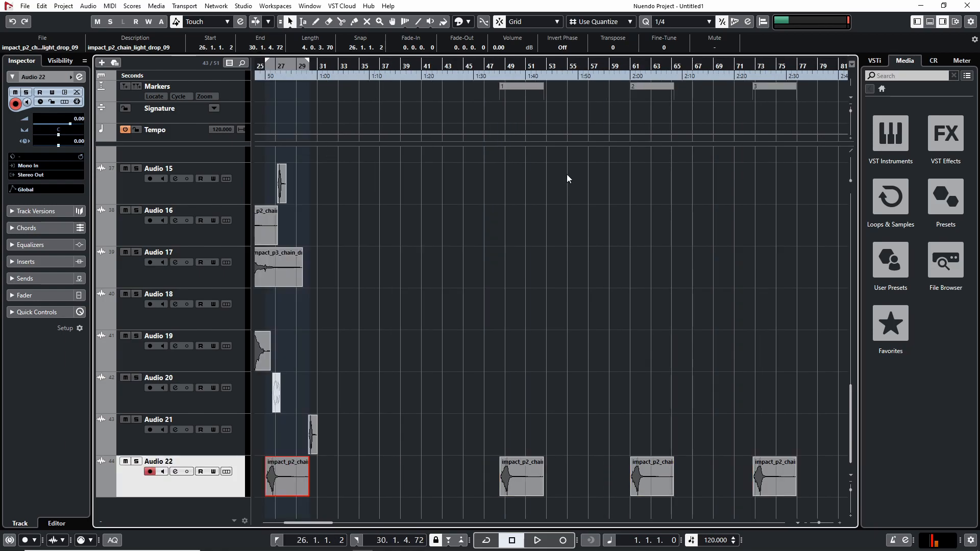
# - Undo the cycle markers and delete the copied clips on the Audio 22 track
pyautogui.moveTo(694, 209); pyautogui.dragTo(421, 201)
pyautogui.hotkey('ctrl', 'z')
pyautogui.hotkey('ctrl', 'z')
pyautogui.hotkey('ctrl', 'z')
pyautogui.hotkey('ctrl', 'z')
pyautogui.moveTo(347, 225); pyautogui.dragTo(652, 245)
pyautogui.click(502, 402)
pyautogui.moveTo(503, 402); pyautogui.dragTo(870, 500)
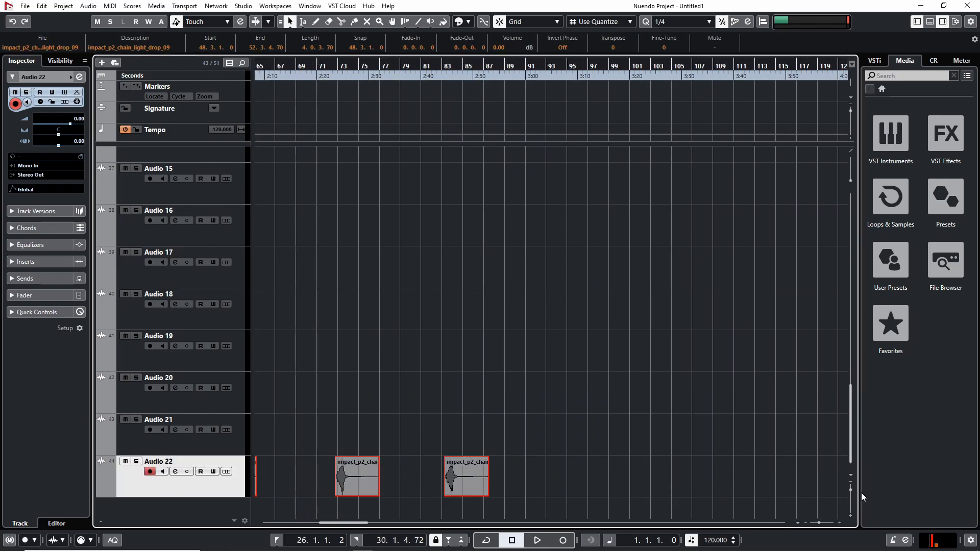
pyautogui.press('Delete')
# - Copy the six-clip impact group on tracks 15 to 20 to about bar 78 and again further along the timeline
pyautogui.scroll(7, 352, 297)
pyautogui.hscroll(-10, 388, 255)
pyautogui.scroll(-3, 437, 213)
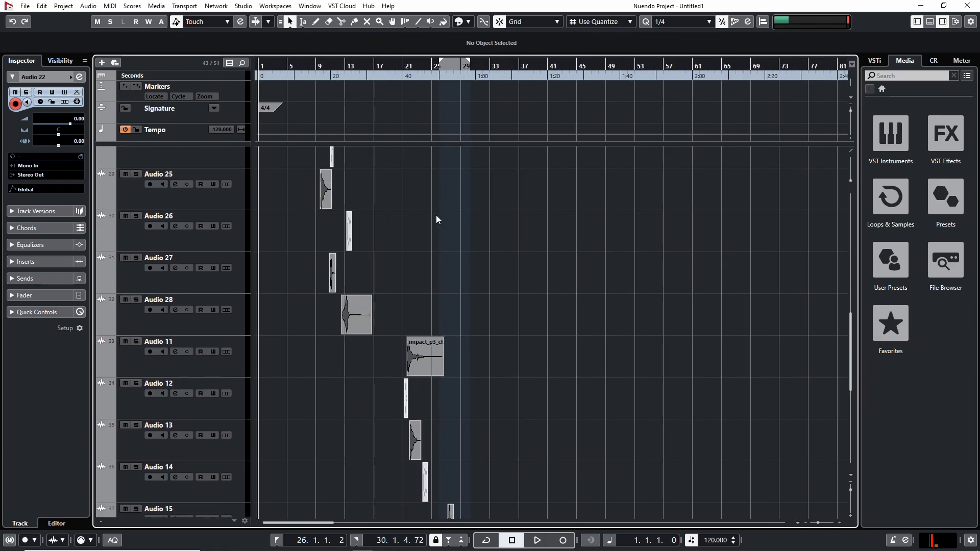
pyautogui.scroll(7, 350, 257)
pyautogui.scroll(5, 351, 261)
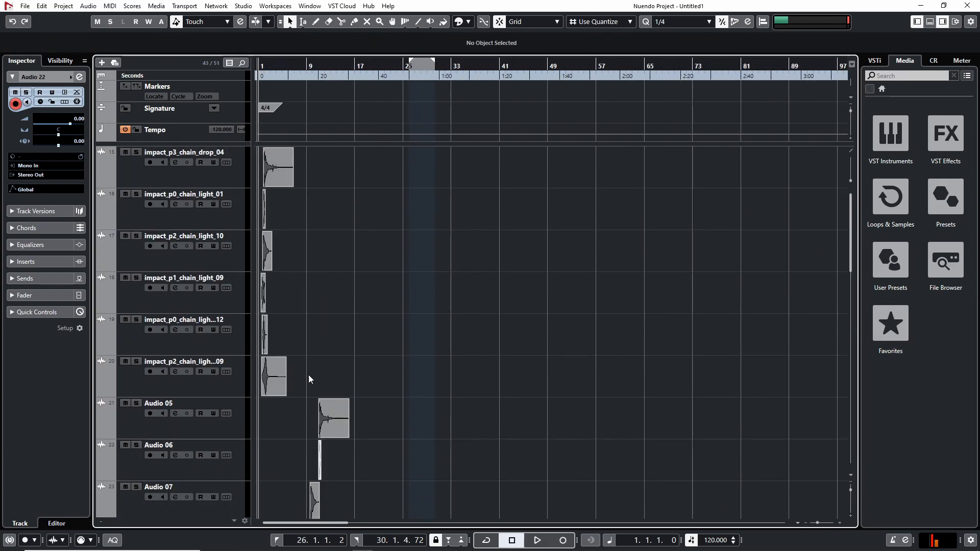
pyautogui.scroll(-7, 309, 380)
pyautogui.scroll(7, 352, 368)
pyautogui.moveTo(313, 147); pyautogui.dragTo(275, 401)
pyautogui.moveTo(278, 167); pyautogui.dragTo(743, 167)
pyautogui.hscroll(9, 333, 179)
pyautogui.moveTo(322, 169); pyautogui.dragTo(676, 171)
# - Offset individual impact_p0, p1 and p2 chain_light clips within the two later copied groups so their start times differ
pyautogui.moveTo(667, 238); pyautogui.dragTo(697, 244)
pyautogui.click(697, 202)
pyautogui.moveTo(680, 202); pyautogui.dragTo(668, 202)
pyautogui.moveTo(683, 274); pyautogui.dragTo(688, 279)
pyautogui.click(684, 335)
pyautogui.click(699, 367)
pyautogui.click(455, 245)
pyautogui.moveTo(460, 251); pyautogui.dragTo(447, 250)
# - Run the macro on the three copied clip groups to insert a cycle marker over each one
pyautogui.click(323, 167)
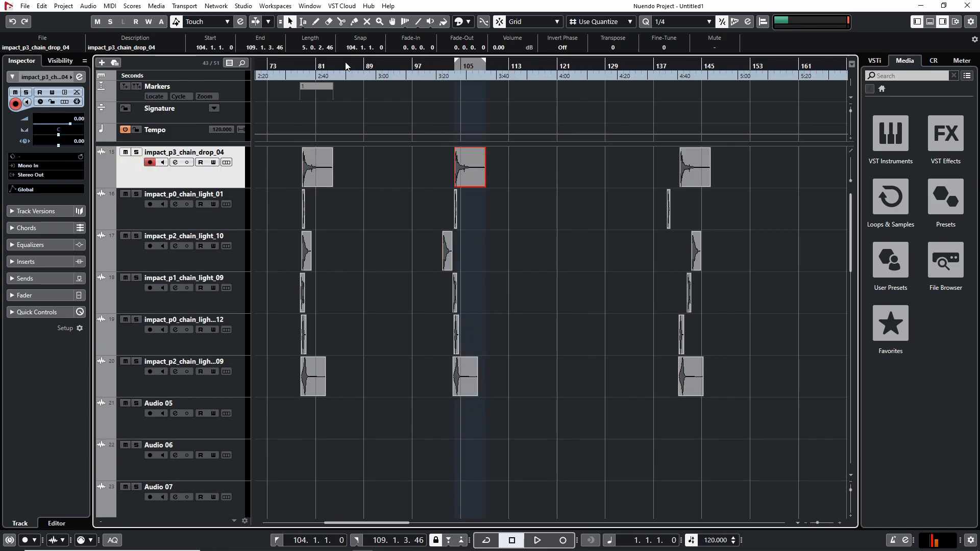
pyautogui.click(386, 73)
pyautogui.press('Right')
pyautogui.press('Right')
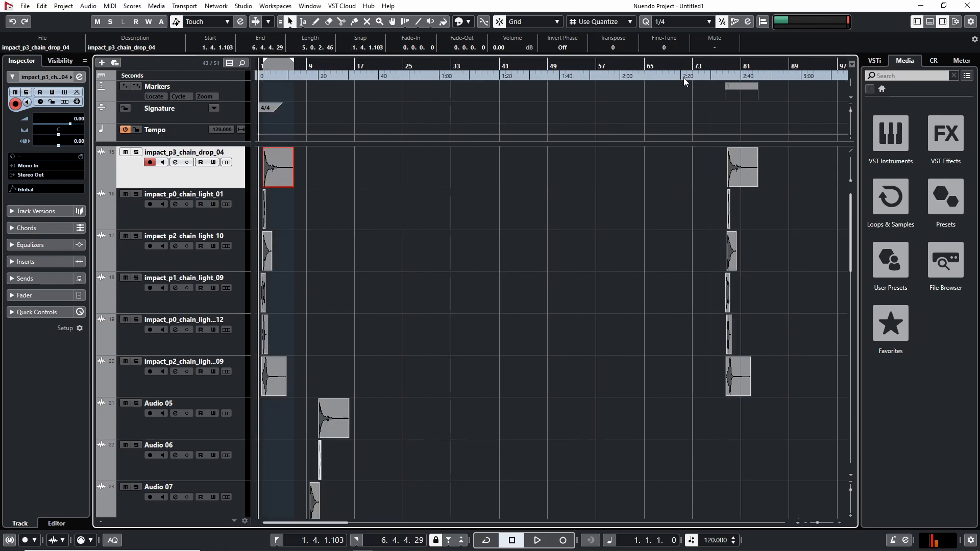
pyautogui.moveTo(776, 210); pyautogui.dragTo(182, 380)
pyautogui.moveTo(383, 311); pyautogui.dragTo(685, 241)
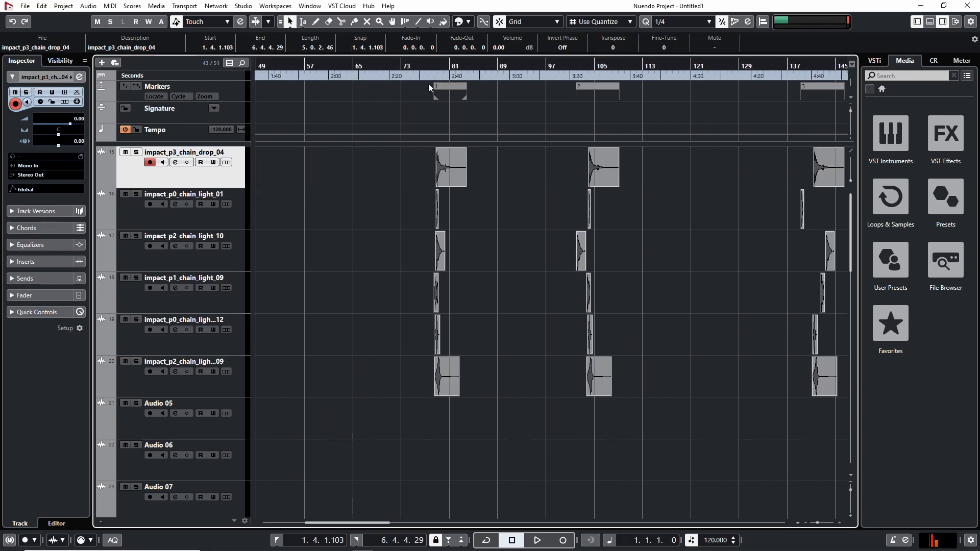
pyautogui.moveTo(697, 147); pyautogui.dragTo(579, 165)
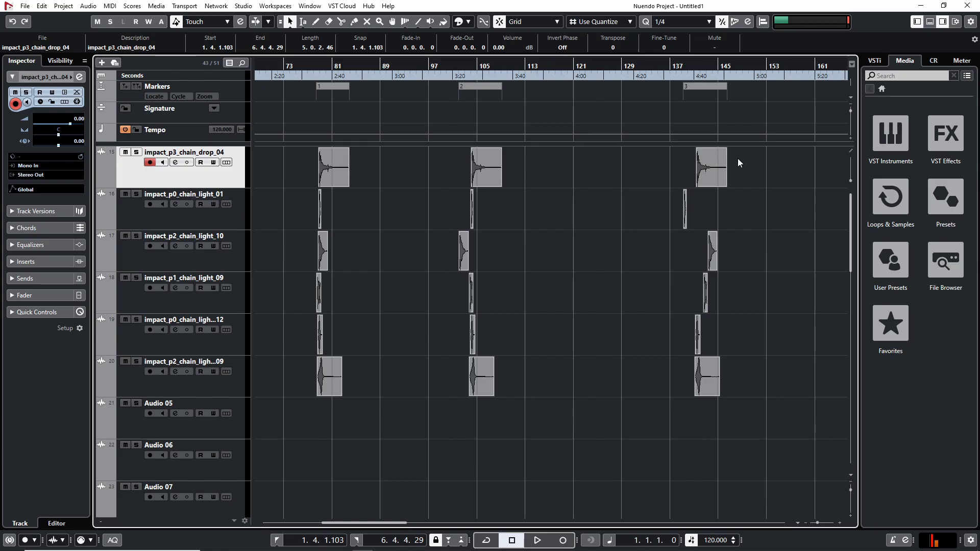
# - Delete the three copied clip groups and their cycle markers, keeping the original clips at the timeline start
pyautogui.moveTo(305, 413); pyautogui.dragTo(770, 155)
pyautogui.press('Delete')
pyautogui.moveTo(836, 105); pyautogui.dragTo(328, 84)
pyautogui.press('Delete')
pyautogui.moveTo(391, 270); pyautogui.dragTo(809, 250)
pyautogui.moveTo(388, 248); pyautogui.dragTo(511, 257)
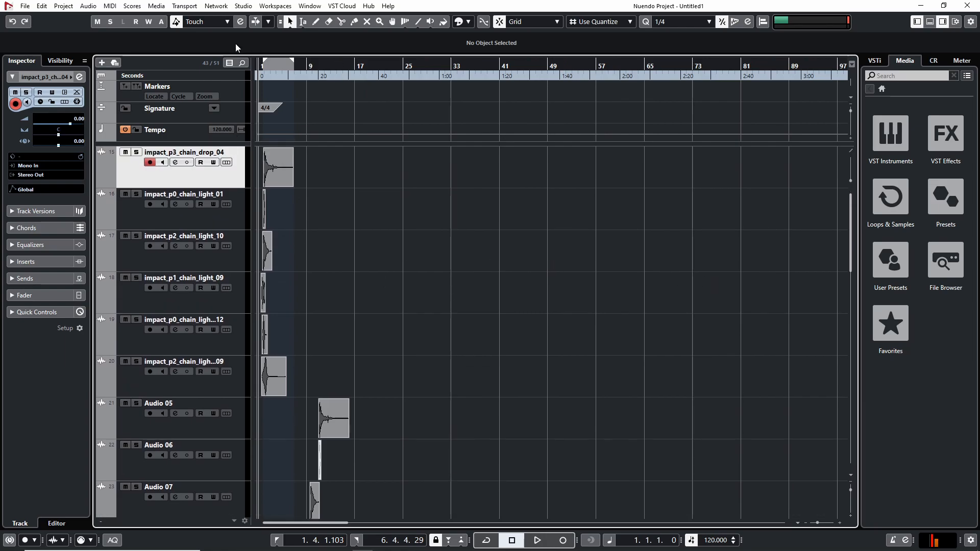
# - Examine how the layered clip groups are arranged across the tracks from impact_p3_chain_drop_04 down past Audio 19
pyautogui.scroll(-5, 292, 173)
pyautogui.scroll(5, 292, 173)
pyautogui.scroll(-3, 323, 280)
pyautogui.scroll(-4, 317, 276)
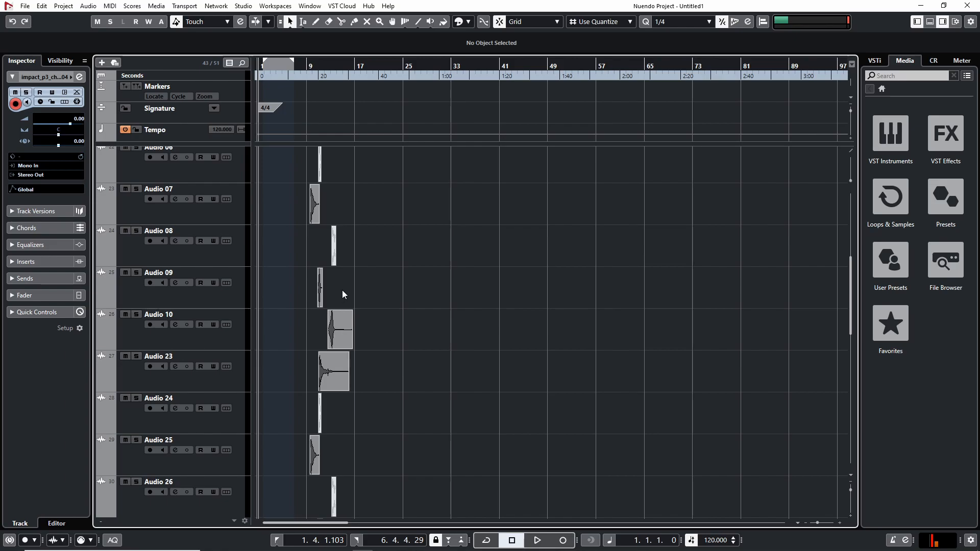
pyautogui.scroll(-11, 342, 290)
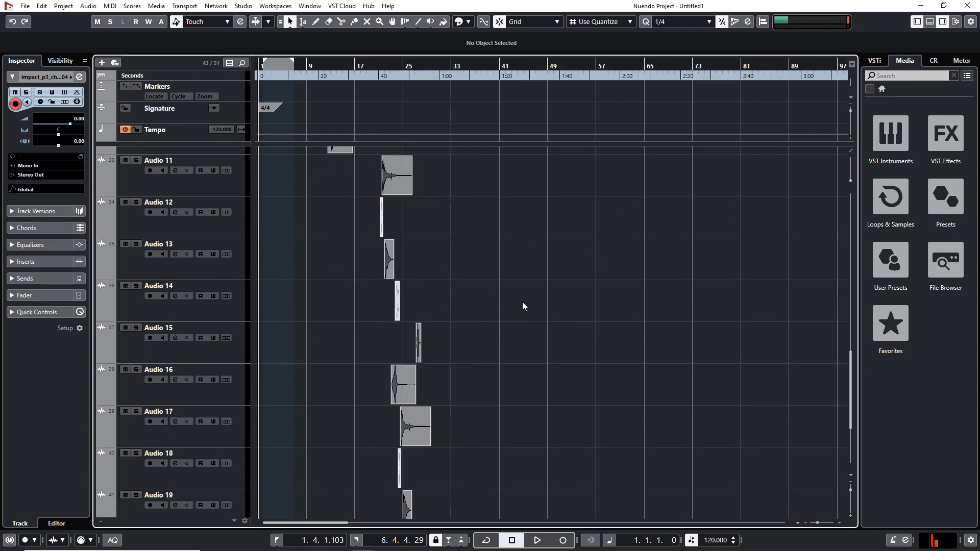
pyautogui.scroll(-2, 503, 312)
pyautogui.scroll(11, 516, 311)
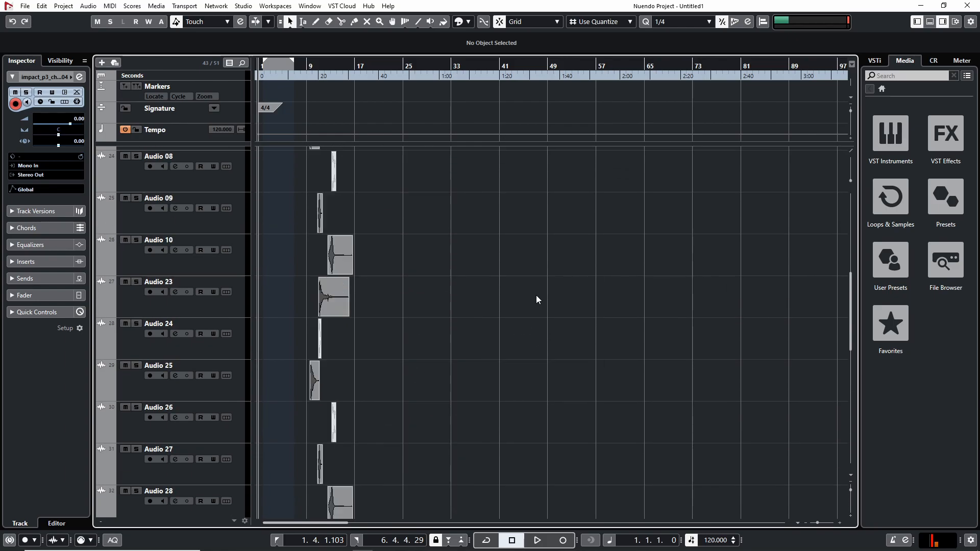
pyautogui.scroll(-7, 536, 300)
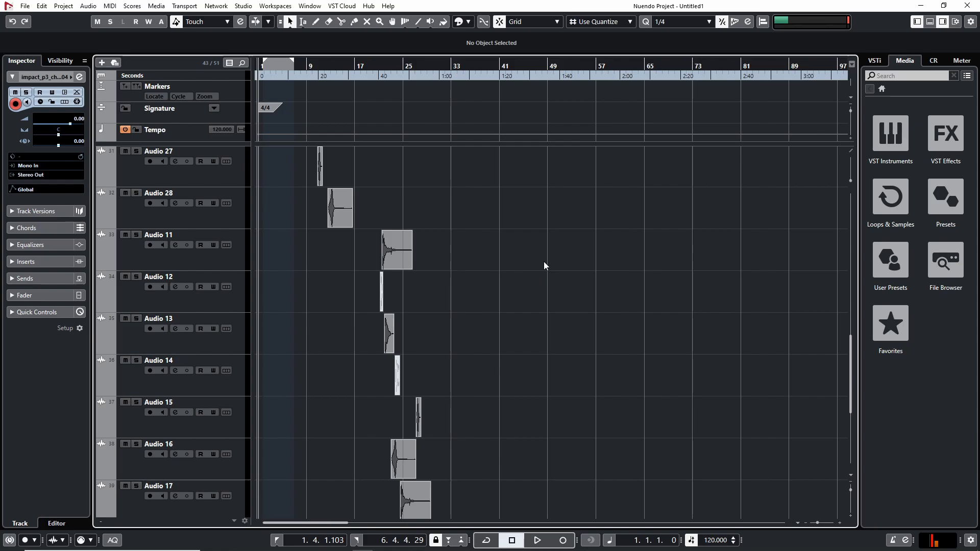
# - Run the macro from the Audio 11 clip to insert a cycle marker over the Audio 11 to Audio 22 clips and hide their tracks
pyautogui.click(396, 251)
pyautogui.scroll(-6, 517, 295)
pyautogui.scroll(11, 433, 332)
pyautogui.scroll(-7, 449, 186)
pyautogui.scroll(5, 397, 333)
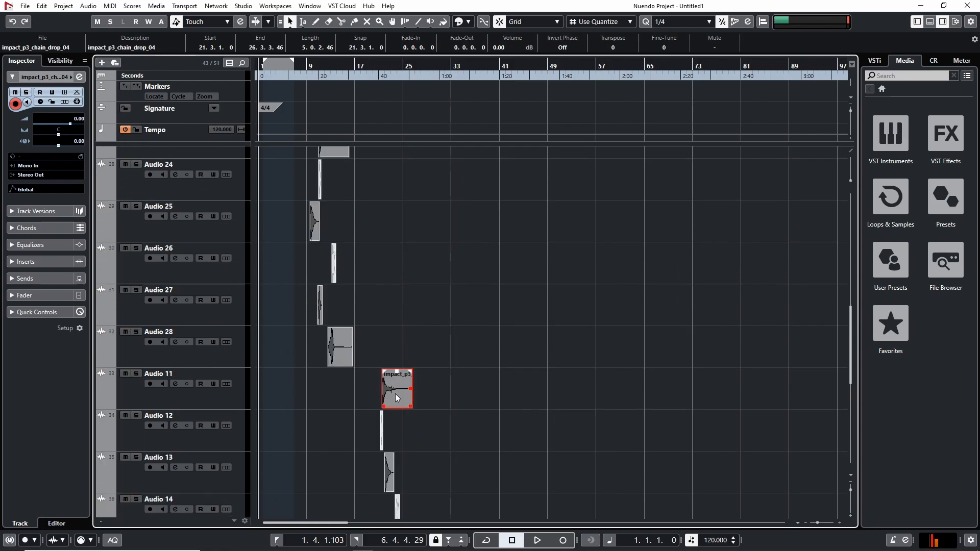
pyautogui.scroll(-5, 511, 366)
pyautogui.scroll(7, 467, 382)
pyautogui.scroll(-4, 466, 381)
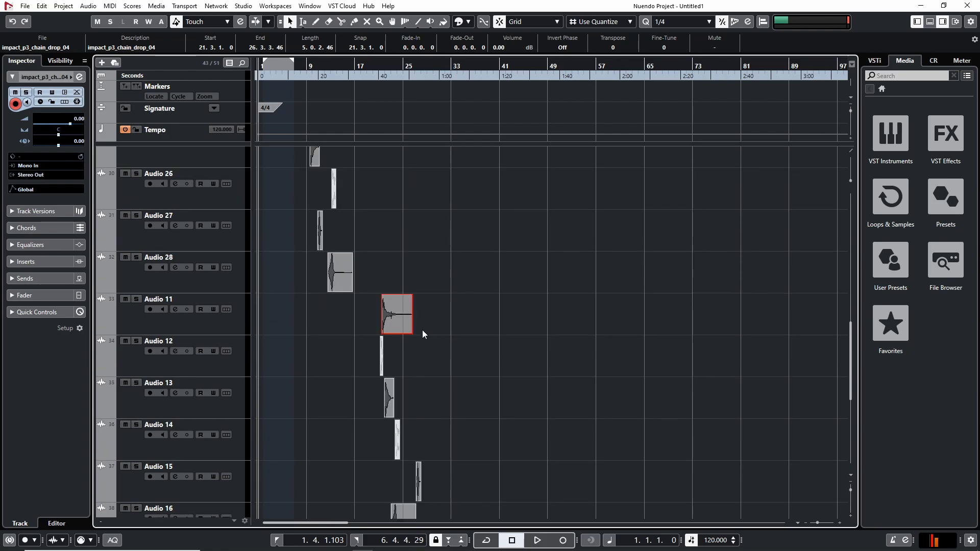
pyautogui.press('Up')
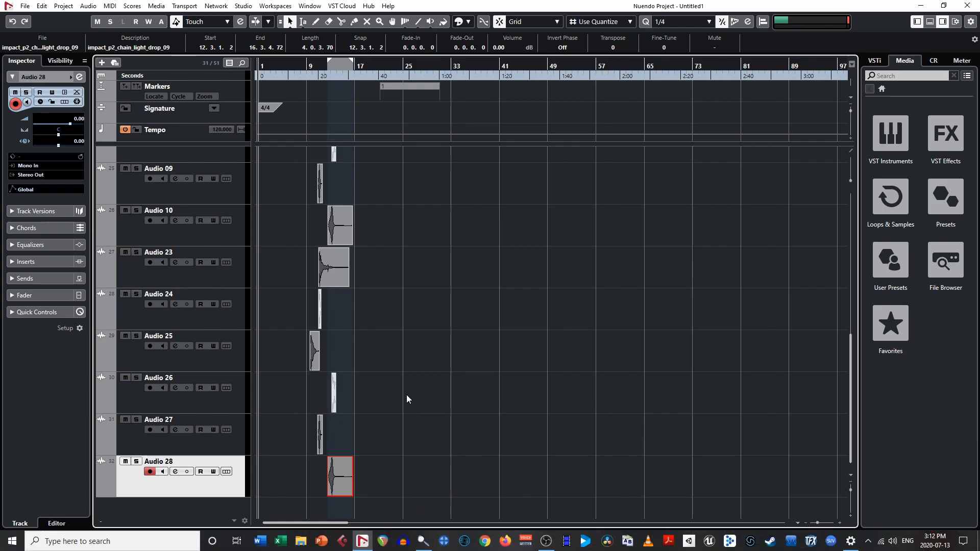
# - Run the macro from the Audio 05 clip to insert a cycle marker over the Audio 05 to Audio 28 clips and hide their tracks
pyautogui.scroll(5, 363, 314)
pyautogui.click(379, 267)
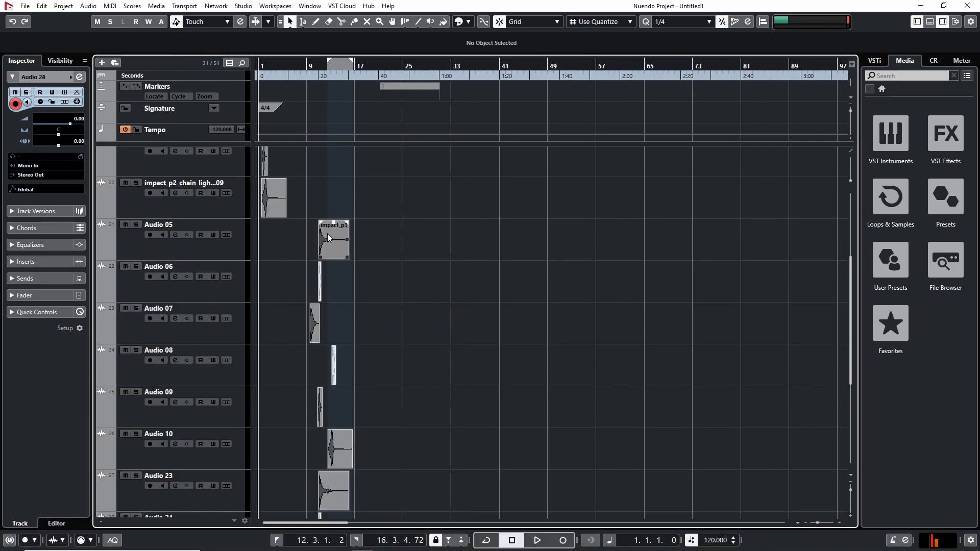
pyautogui.hotkey('ctrl', 'z')
pyautogui.hotkey('ctrl', 'z')
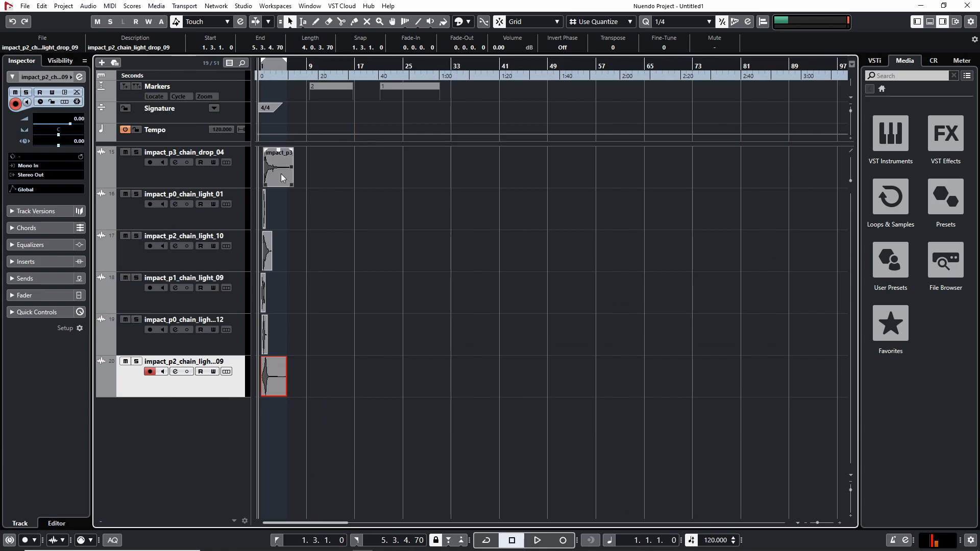
# - Run the macro from the impact_p3_chain_drop_04 clip to insert a cycle marker over the first group, and show all hidden tracks again
pyautogui.press('2')
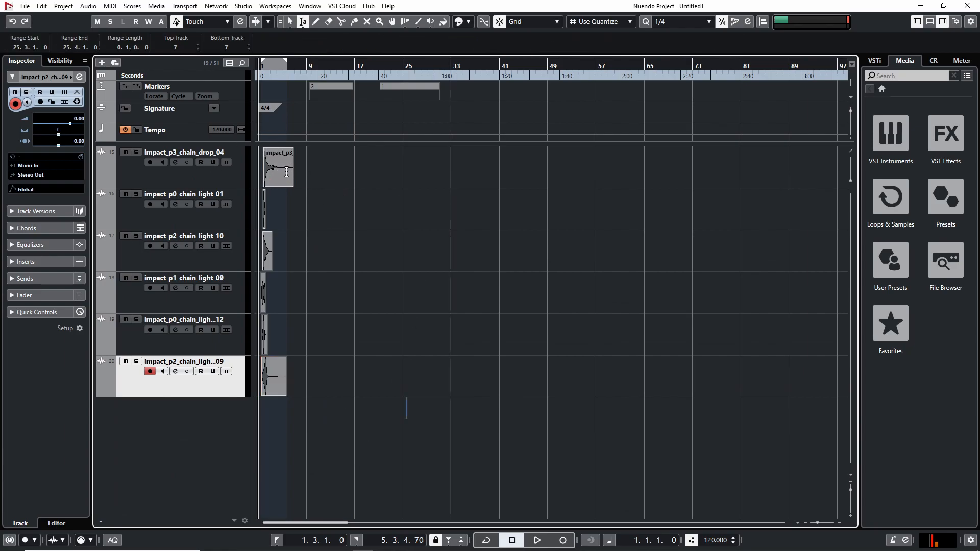
pyautogui.press('1')
pyautogui.click(287, 171)
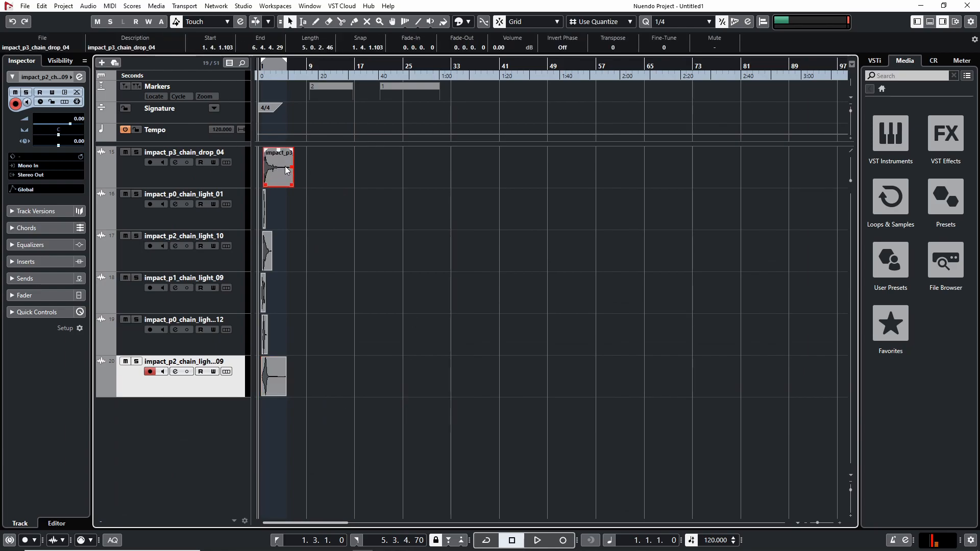
pyautogui.hotkey('ctrl', 'z')
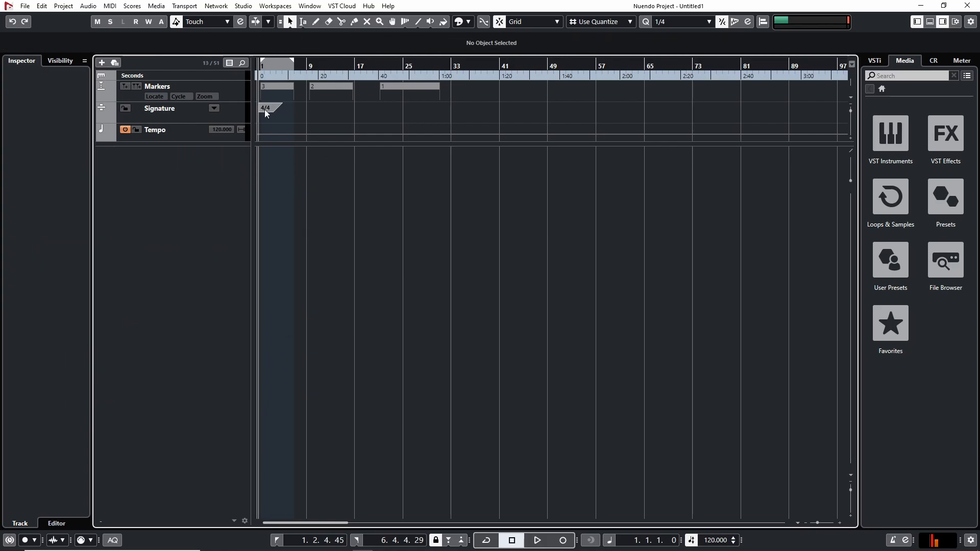
pyautogui.hotkey('ctrl', 'shift', 'z')
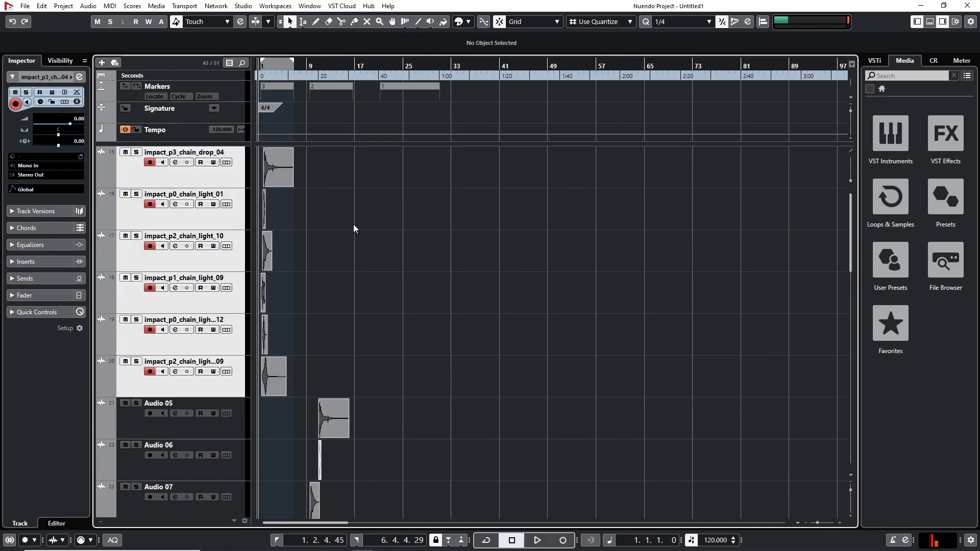
pyautogui.scroll(-9, 354, 226)
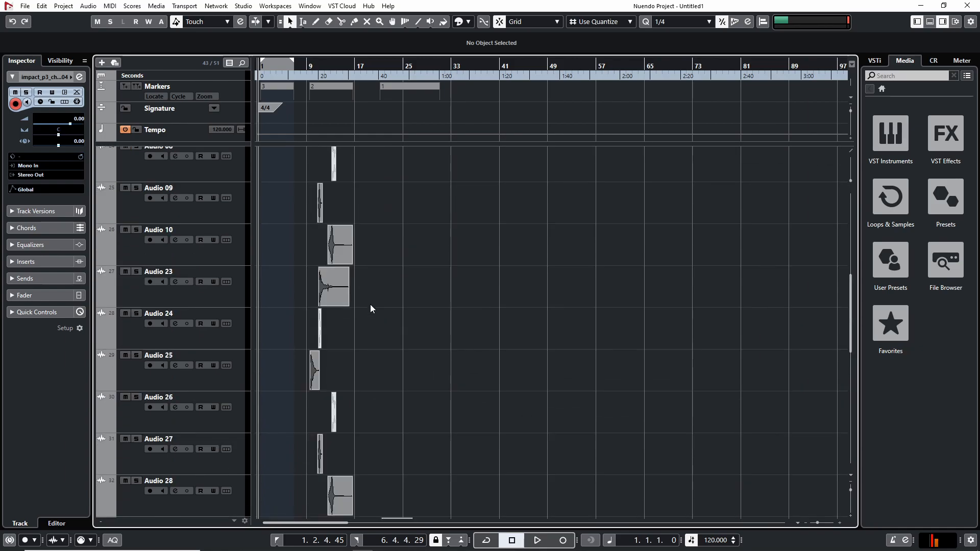
pyautogui.scroll(9, 367, 280)
pyautogui.scroll(-20, 484, 204)
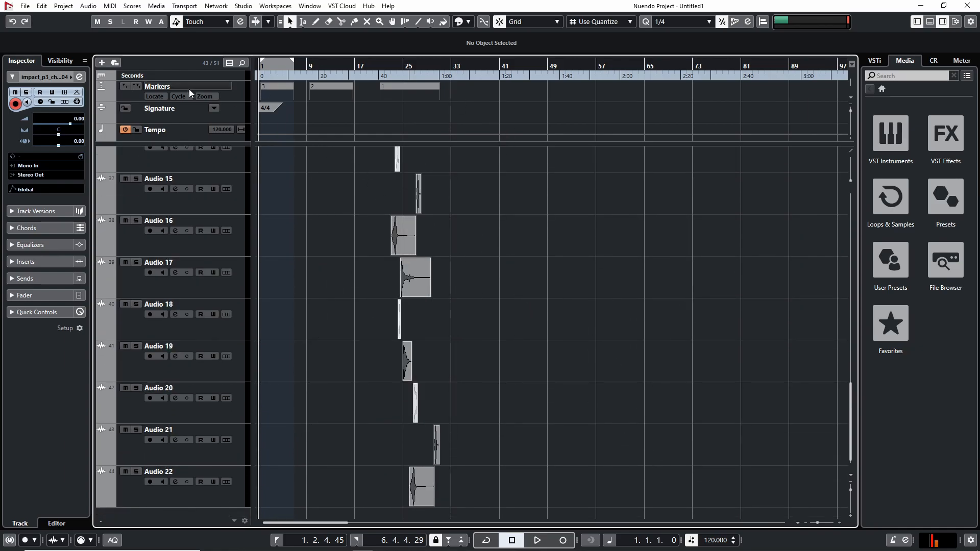
pyautogui.scroll(20, 440, 272)
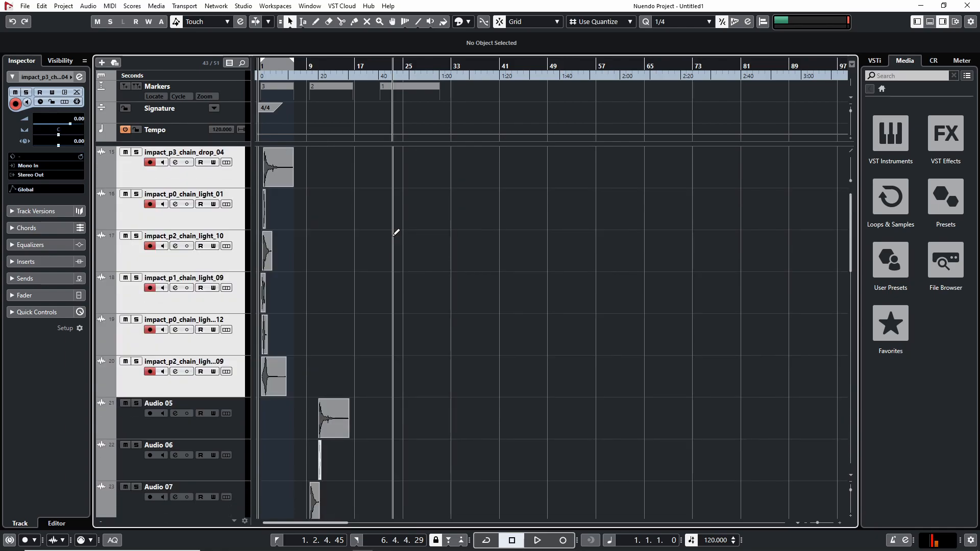
# - Open the key commands and expand the Select and Set Loop-Marker 02 macro to examine its Navigate - Add Down commands
pyautogui.hotkey('alt', 'k')
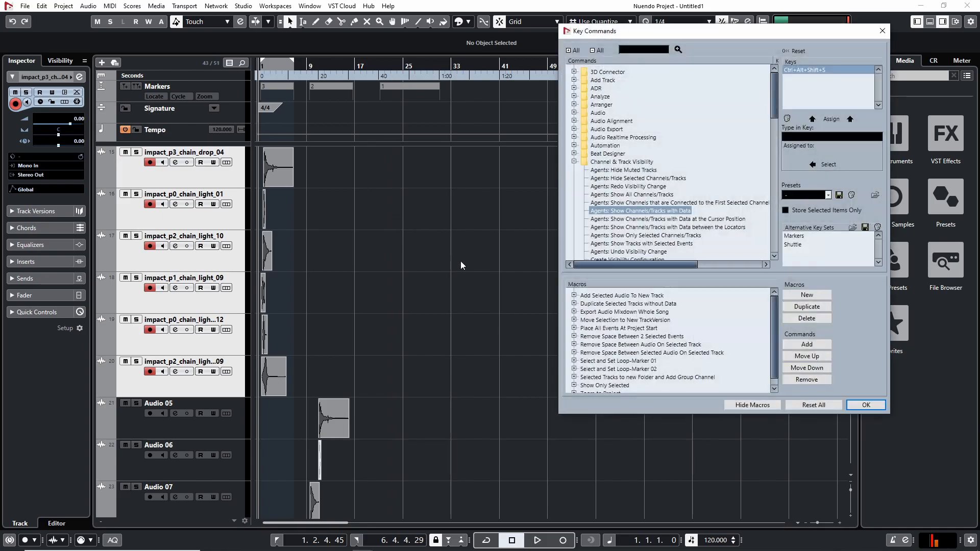
pyautogui.moveTo(666, 35); pyautogui.dragTo(519, 27)
pyautogui.scroll(-1, 482, 356)
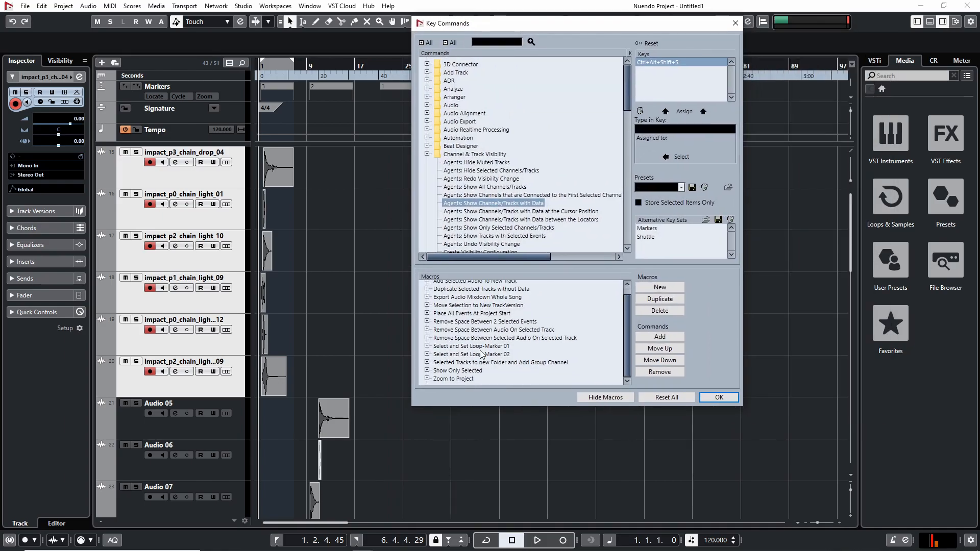
pyautogui.click(427, 354)
pyautogui.scroll(-2, 487, 334)
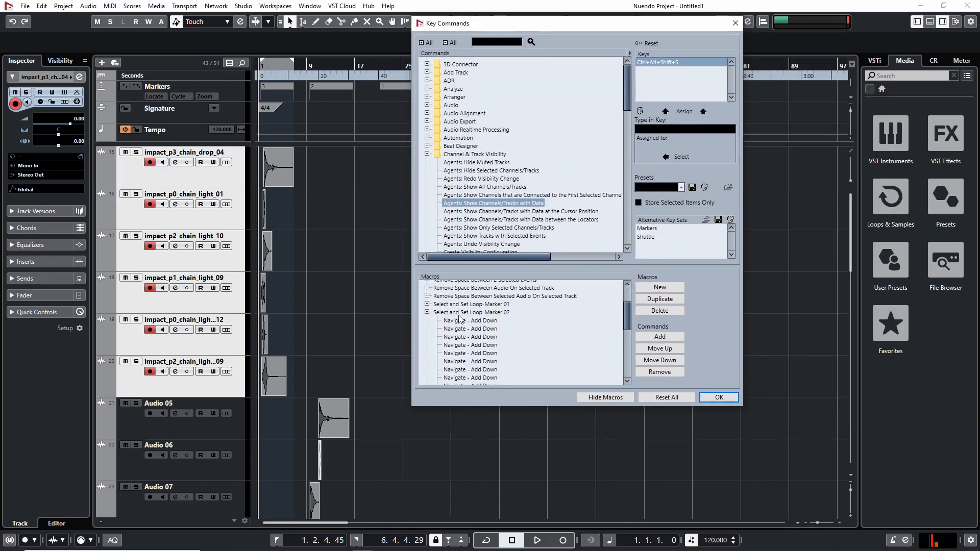
pyautogui.click(479, 306)
pyautogui.click(479, 312)
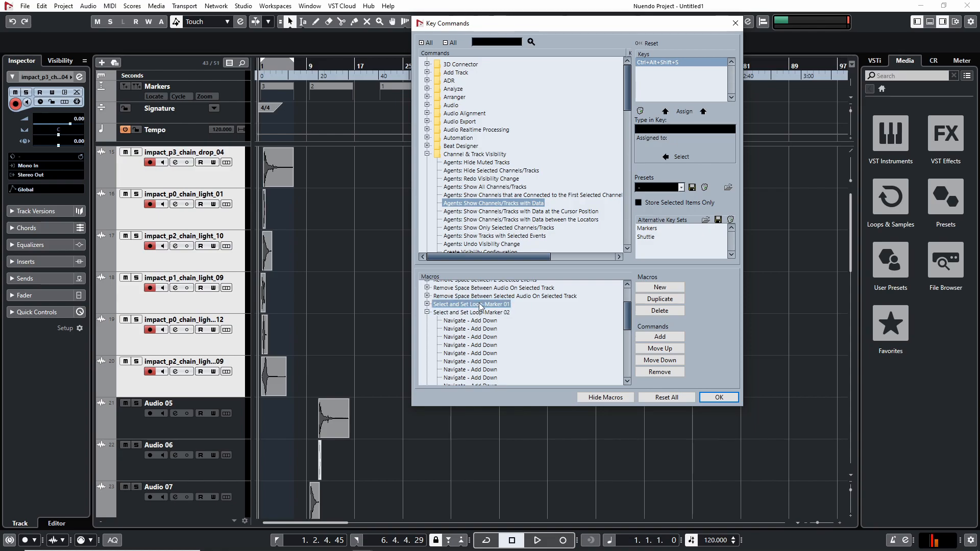
pyautogui.scroll(-1, 513, 315)
pyautogui.scroll(-6, 513, 318)
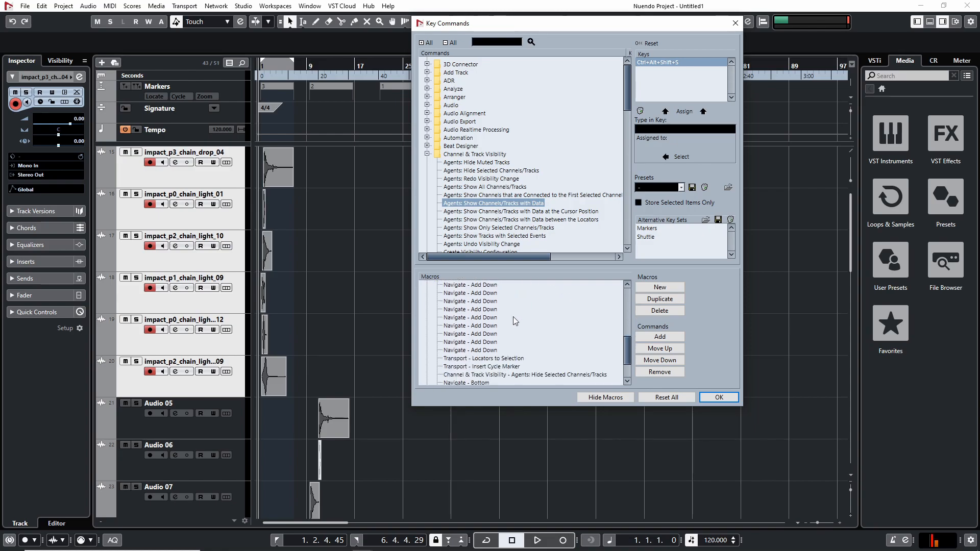
# - Review the macro's closing commands from Locators to Selection through Insert Cycle Marker, Hide Selected Channels/Tracks and Navigate - Bottom, and close the key commands
pyautogui.click(493, 318)
pyautogui.scroll(2, 498, 339)
pyautogui.scroll(-2, 498, 339)
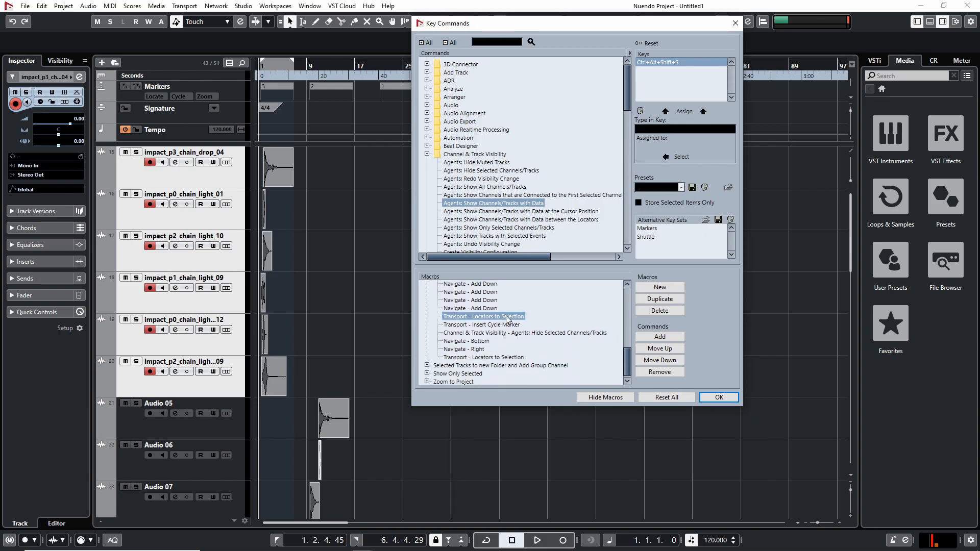
pyautogui.click(484, 333)
pyautogui.click(495, 326)
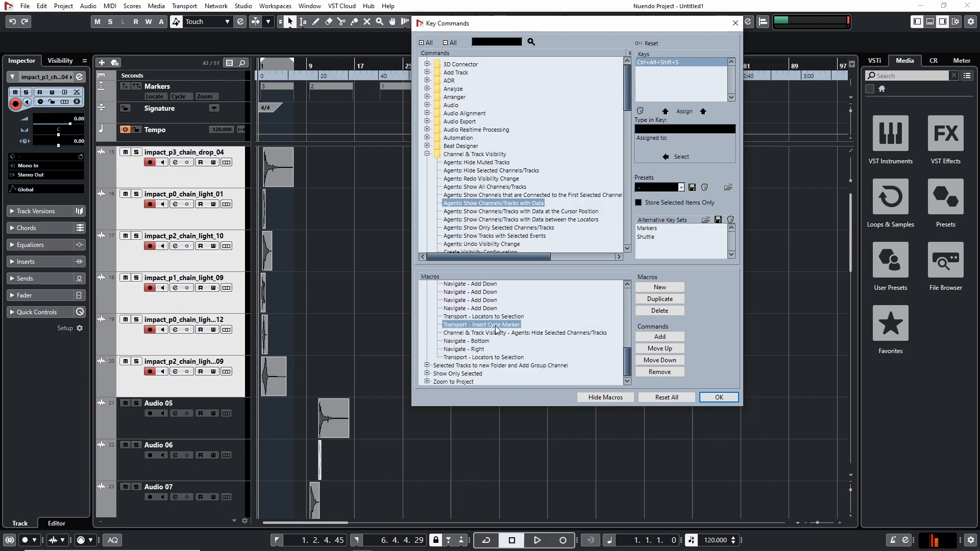
pyautogui.click(499, 335)
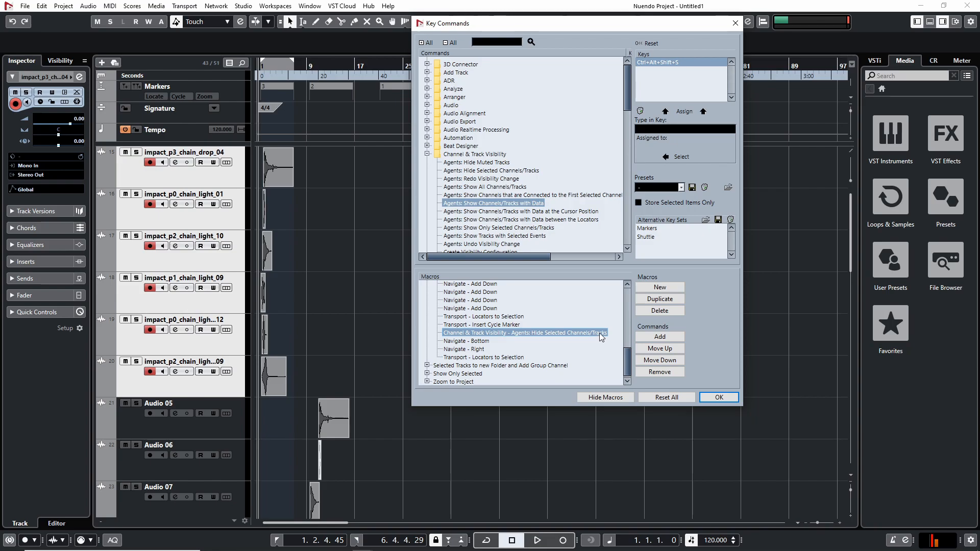
pyautogui.click(507, 327)
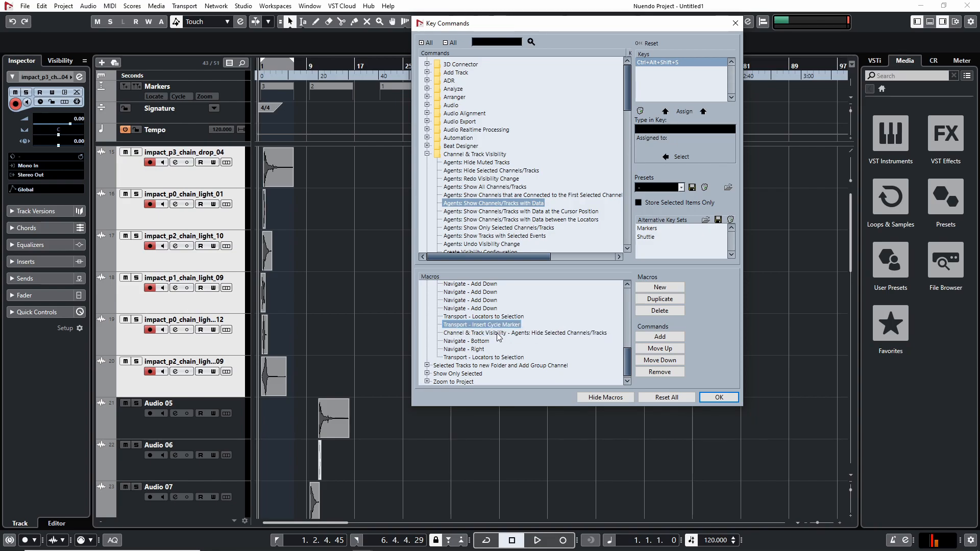
pyautogui.click(499, 335)
pyautogui.click(478, 341)
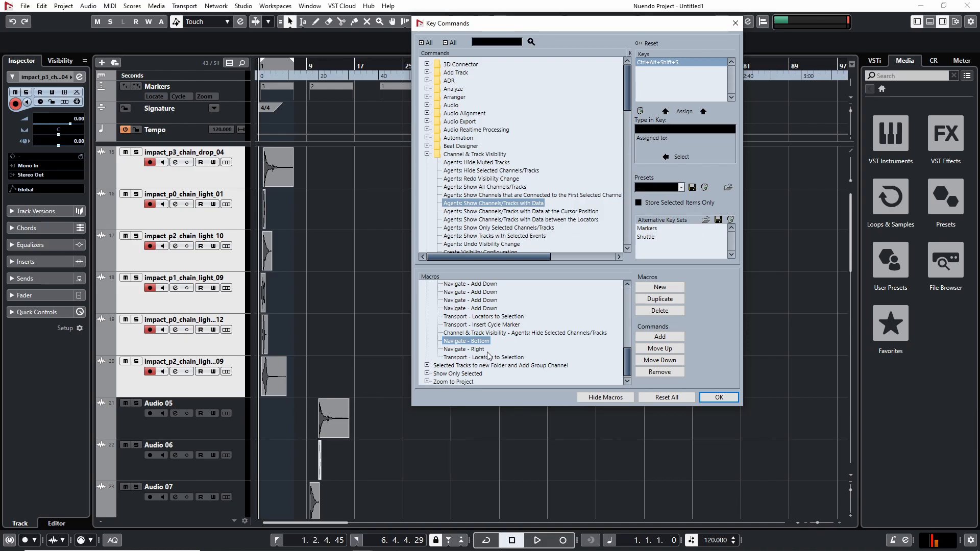
pyautogui.click(735, 22)
# - Select the clips from Audio 11 down to Audio 22 and set the locators to the selection
pyautogui.scroll(-6, 534, 372)
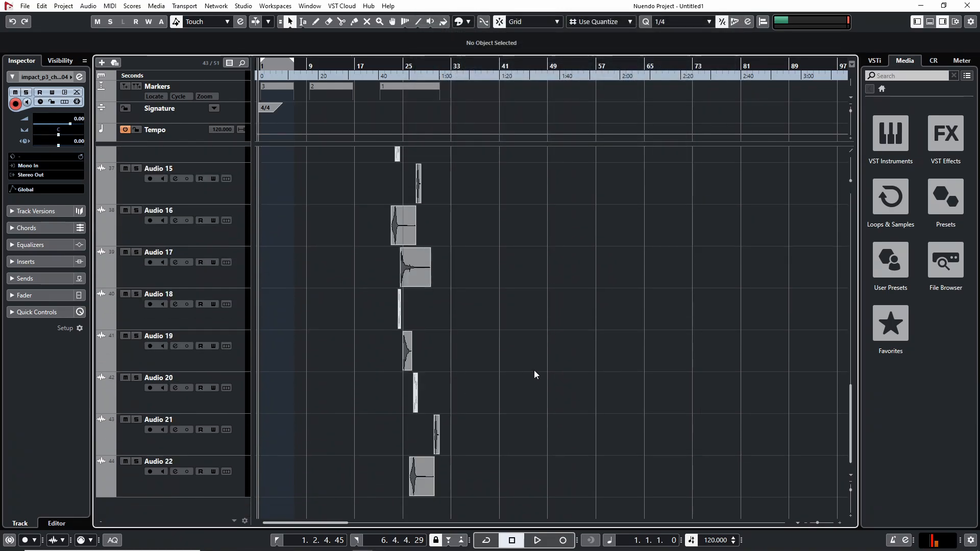
pyautogui.click(182, 251)
pyautogui.scroll(-5, 236, 360)
pyautogui.keyDown('shift'); pyautogui.click(210, 485); pyautogui.keyUp('shift')
pyautogui.scroll(7, 364, 392)
pyautogui.click(399, 319)
pyautogui.click(332, 309)
pyautogui.click(167, 329)
pyautogui.click(407, 304)
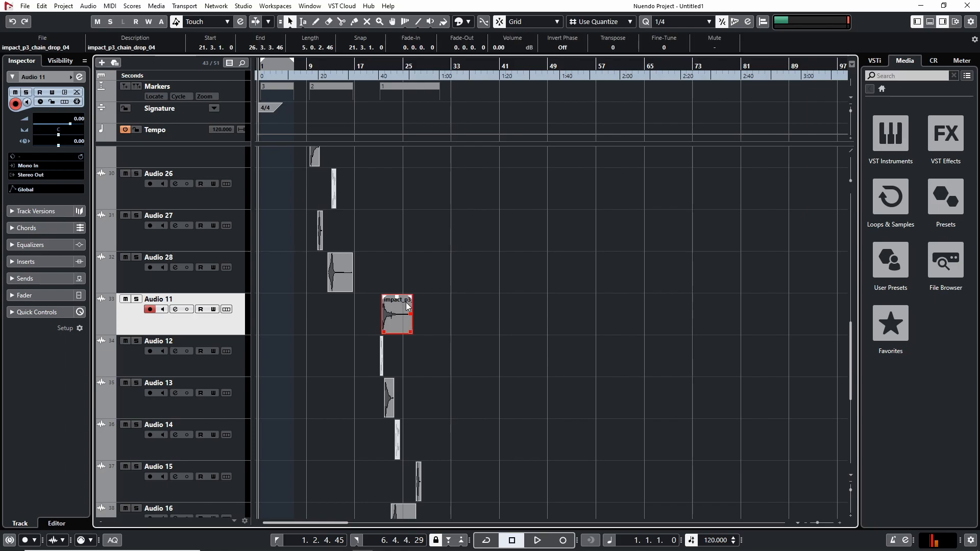
pyautogui.hotkey('shift', 'Down')
pyautogui.hotkey('shift', 'Down')
pyautogui.hotkey('shift', 'Down')
pyautogui.hotkey('shift', 'Down')
pyautogui.hotkey('shift', 'Down')
pyautogui.hotkey('shift', 'Down')
pyautogui.hotkey('shift', 'Down')
pyautogui.hotkey('shift', 'Down')
pyautogui.hotkey('shift', 'Down')
pyautogui.hotkey('shift', 'Down')
pyautogui.hotkey('shift', 'Down')
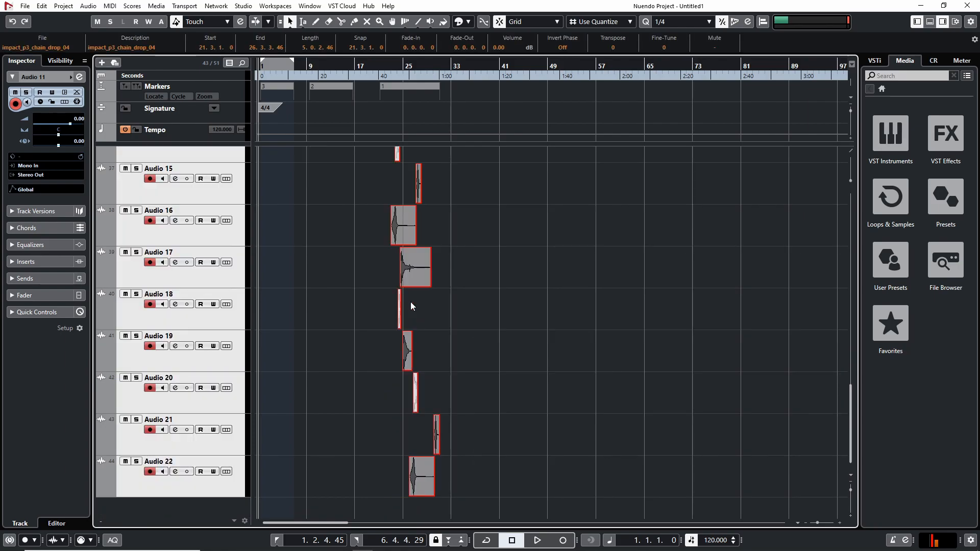
pyautogui.press('p')
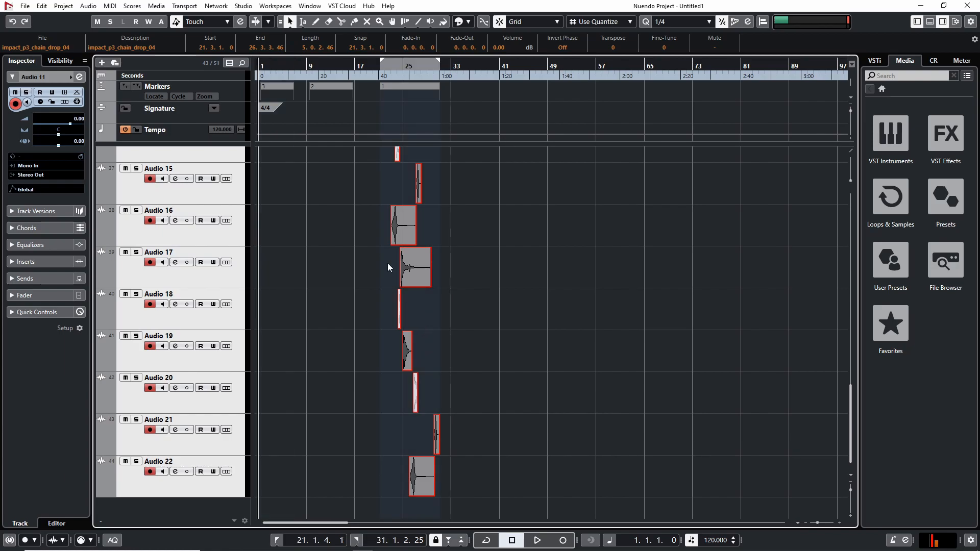
# - Delete cycle marker 1 and insert a new cycle marker between the locators
pyautogui.click(429, 87)
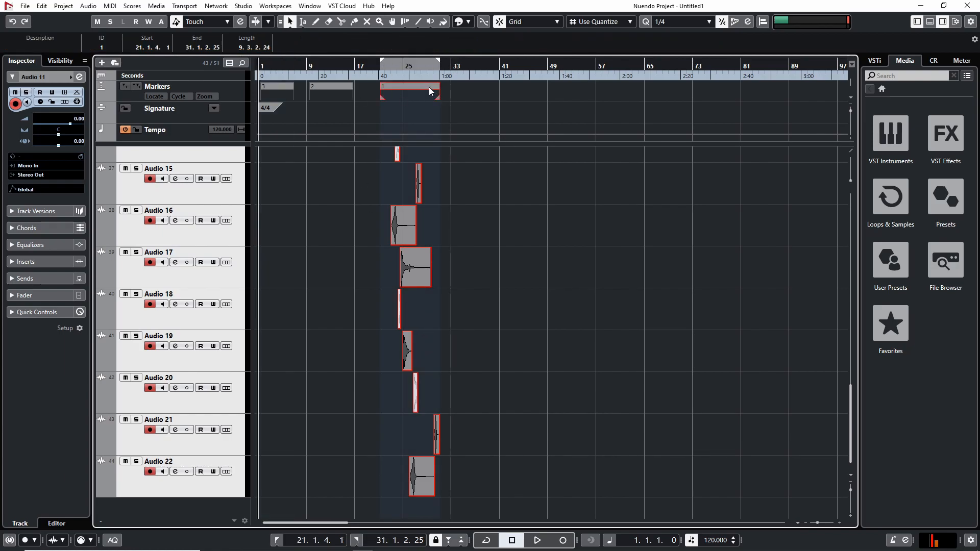
pyautogui.press('Delete')
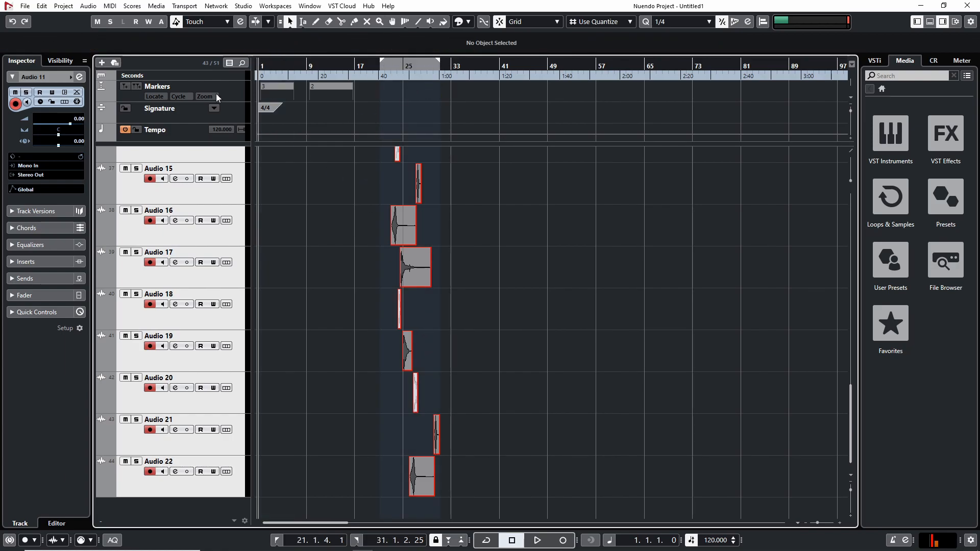
pyautogui.click(137, 86)
# - Hide the selected tracks from Audio 11 to Audio 22
pyautogui.scroll(4, 289, 286)
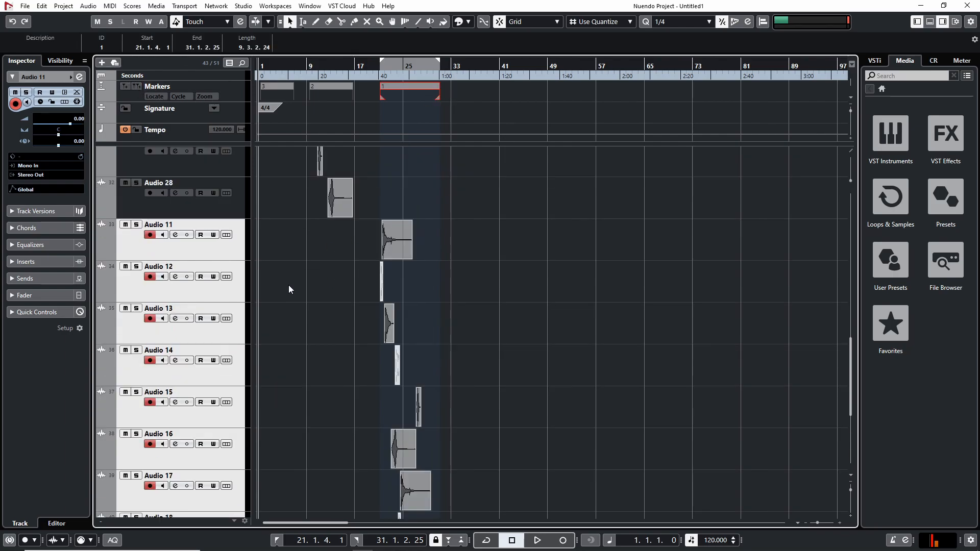
pyautogui.rightClick(195, 245)
pyautogui.click(282, 301)
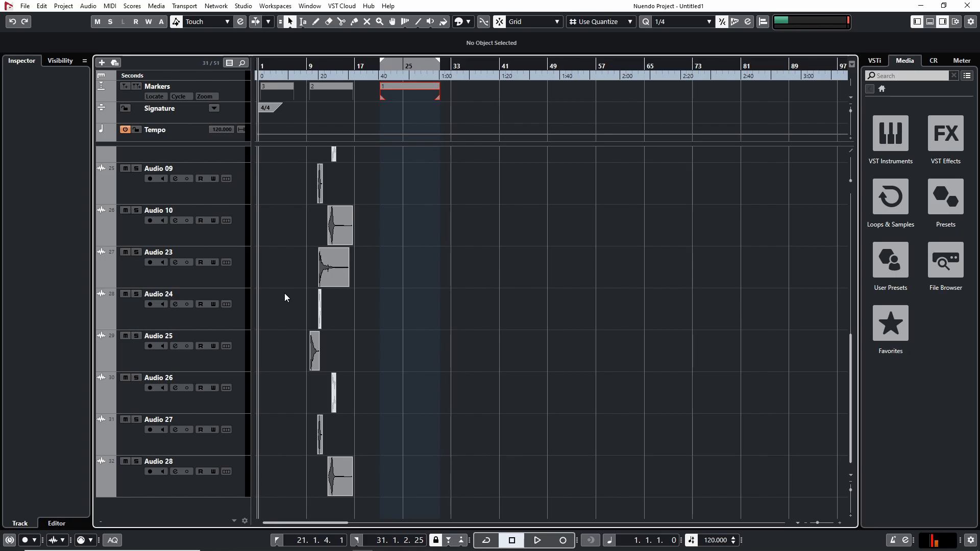
# - Select the Audio 28 track and its clip, and set the locators to that clip
pyautogui.press('Up')
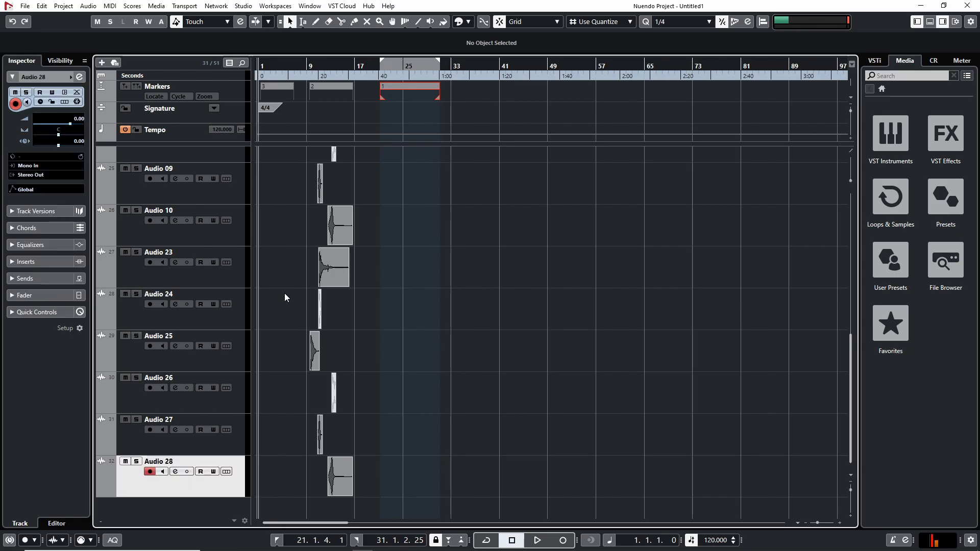
pyautogui.doubleClick(177, 485)
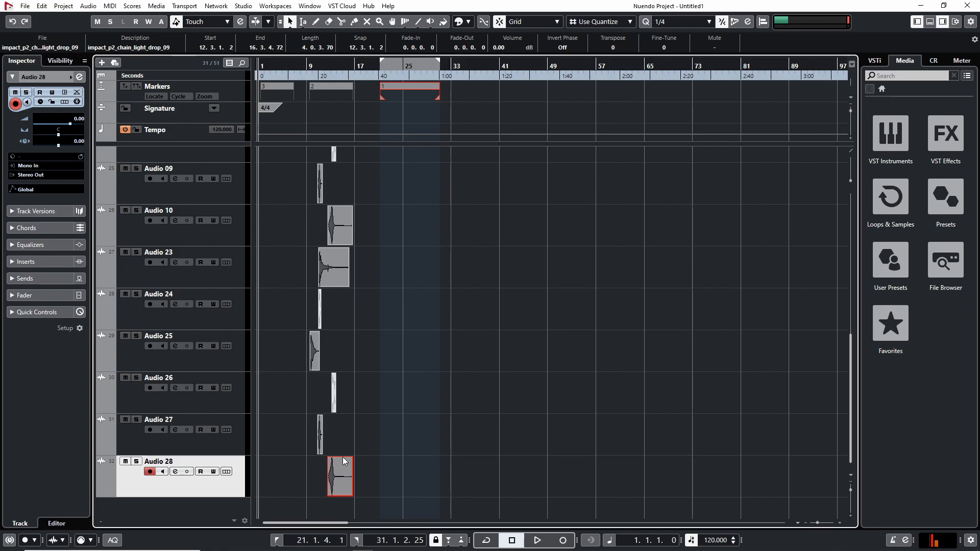
pyautogui.scroll(5, 357, 455)
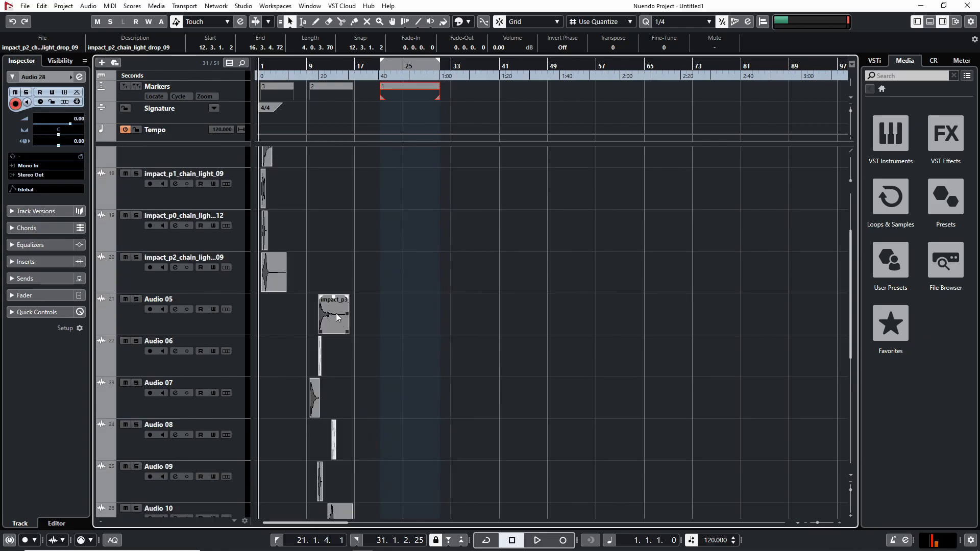
pyautogui.scroll(-5, 337, 317)
pyautogui.press('p')
pyautogui.scroll(3, 365, 400)
pyautogui.scroll(-3, 350, 405)
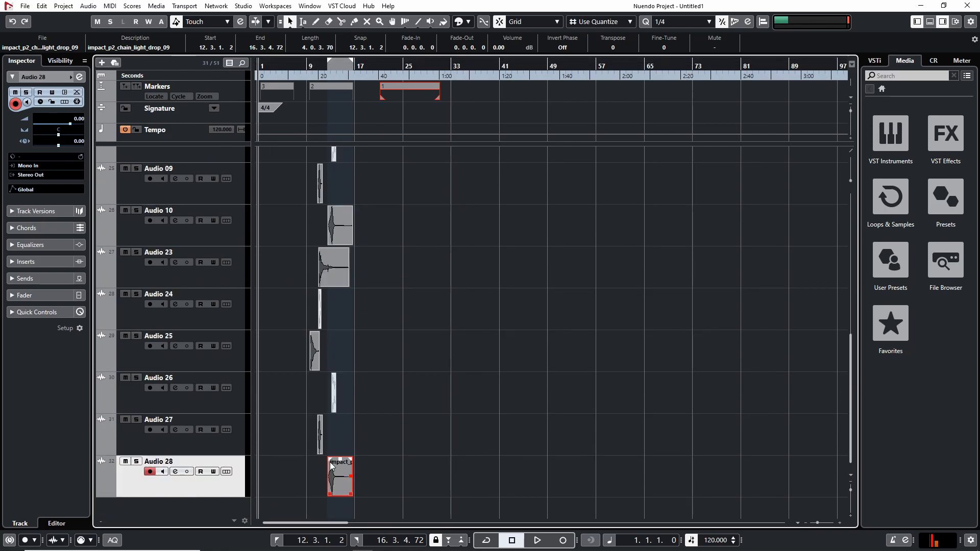
pyautogui.scroll(2, 351, 215)
pyautogui.scroll(-2, 362, 282)
pyautogui.scroll(5, 431, 354)
# - Run the macro from the Audio 05 clip to insert a cycle marker over the Audio 05 to Audio 28 clips and hide their tracks
pyautogui.click(329, 249)
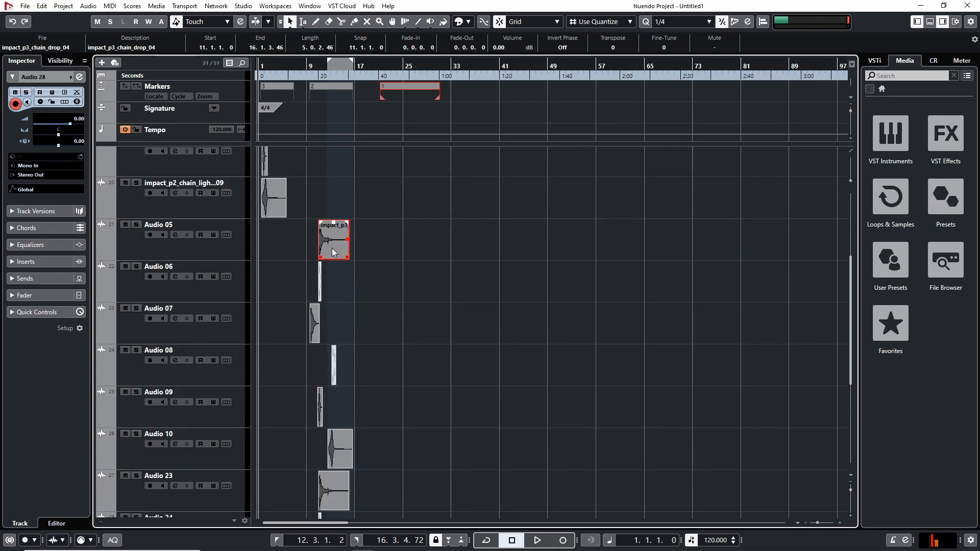
pyautogui.scroll(4, 433, 289)
pyautogui.press('F1')
# - Run the macro from the impact_p3_chain_drop_04 clip to insert a cycle marker over the first group, and show the tracks with data again
pyautogui.click(277, 181)
pyautogui.press('F1')
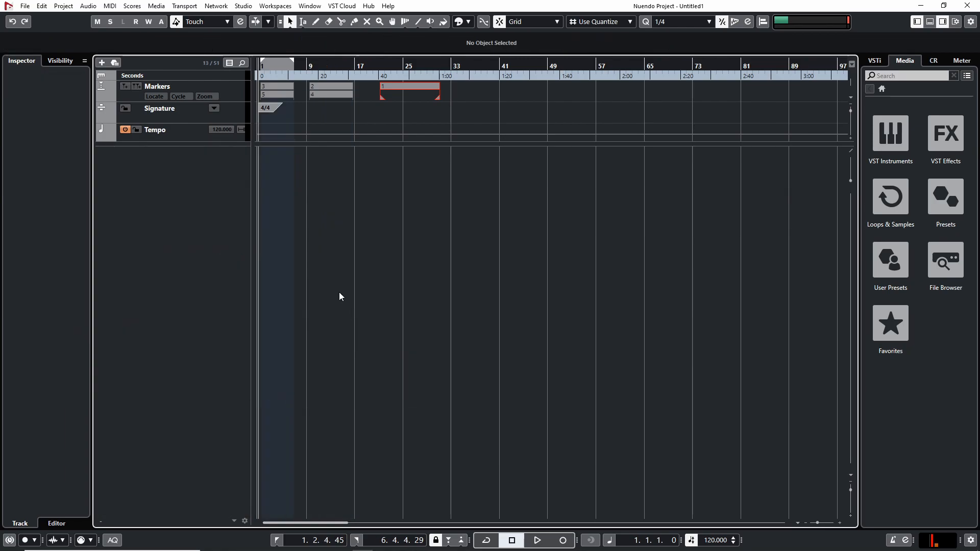
pyautogui.hotkey('ctrl', 'z')
pyautogui.scroll(-10, 351, 299)
pyautogui.scroll(10, 445, 329)
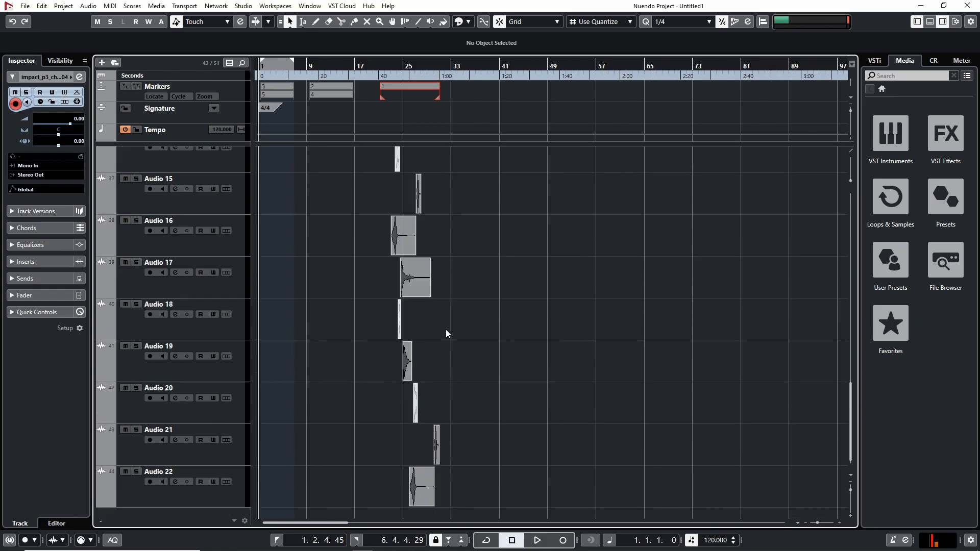
# - Delete all cycle markers from the marker track
pyautogui.moveTo(494, 108); pyautogui.dragTo(241, 84)
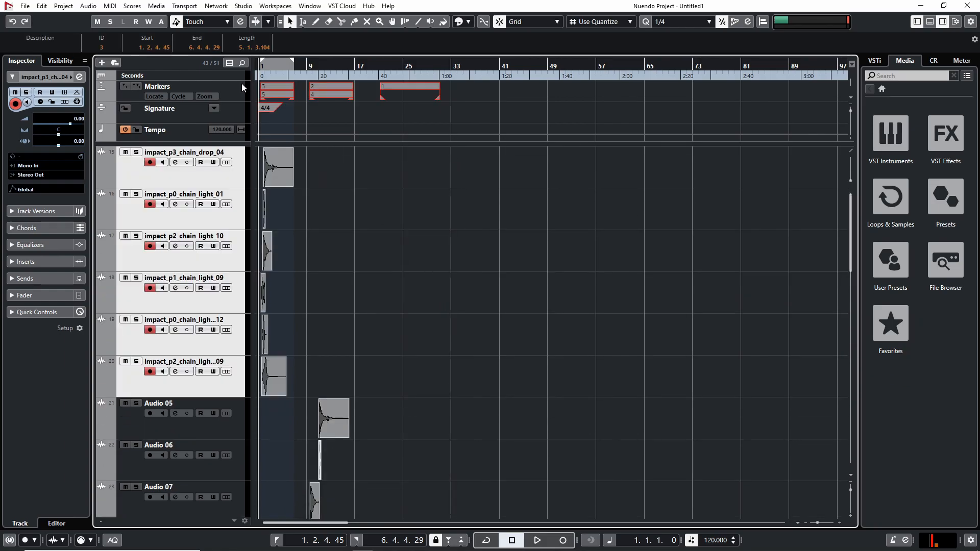
pyautogui.press('Delete')
pyautogui.scroll(-10, 424, 245)
pyautogui.scroll(10, 439, 301)
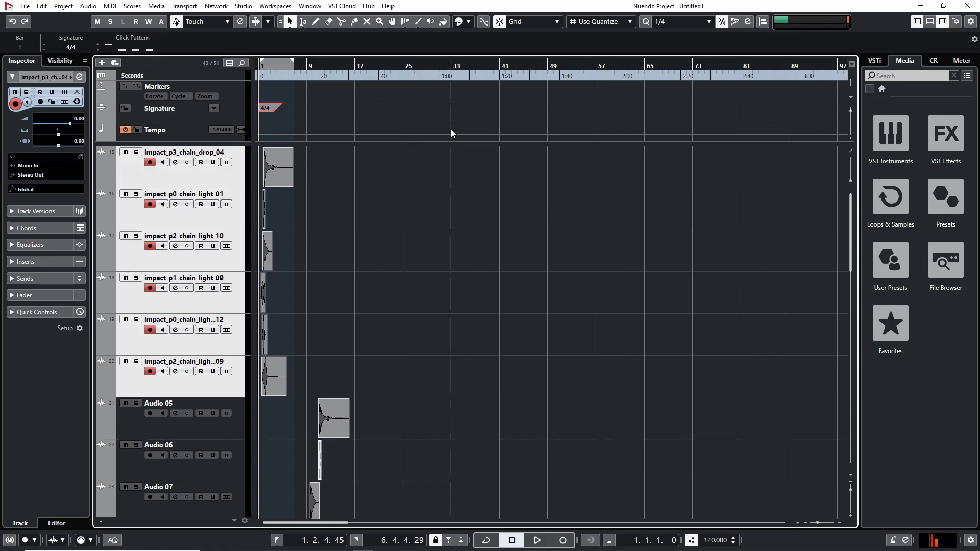
pyautogui.click(279, 172)
pyautogui.click(416, 251)
pyautogui.scroll(-15, 439, 255)
pyautogui.scroll(15, 470, 262)
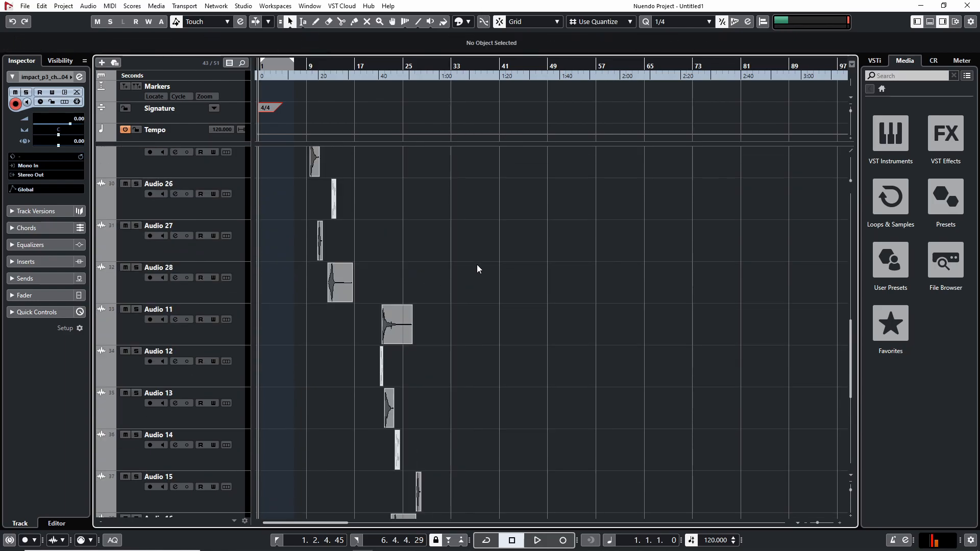
pyautogui.scroll(-16, 388, 256)
pyautogui.scroll(20, 429, 255)
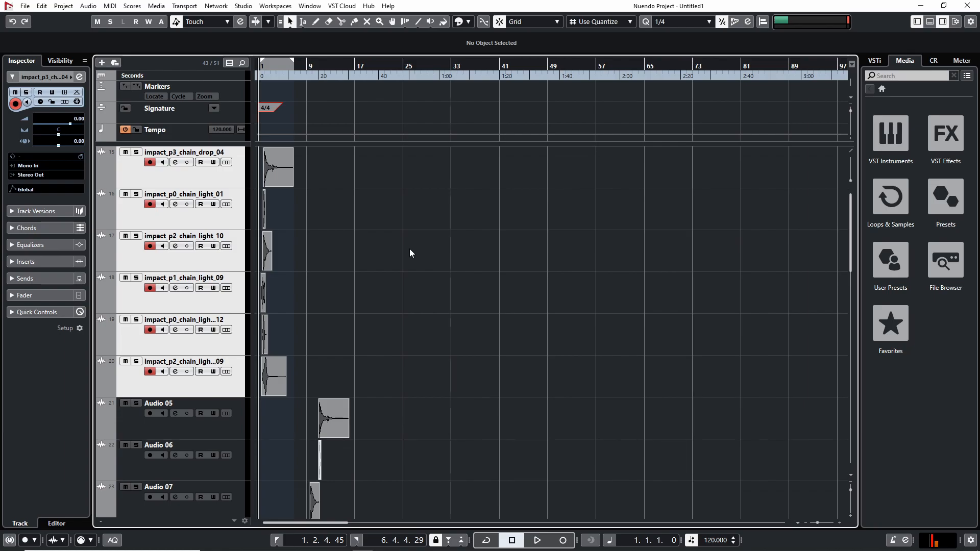
pyautogui.hotkey('ctrl', 'e')
pyautogui.click(341, 338)
pyautogui.click(712, 445)
pyautogui.scroll(-2, 485, 279)
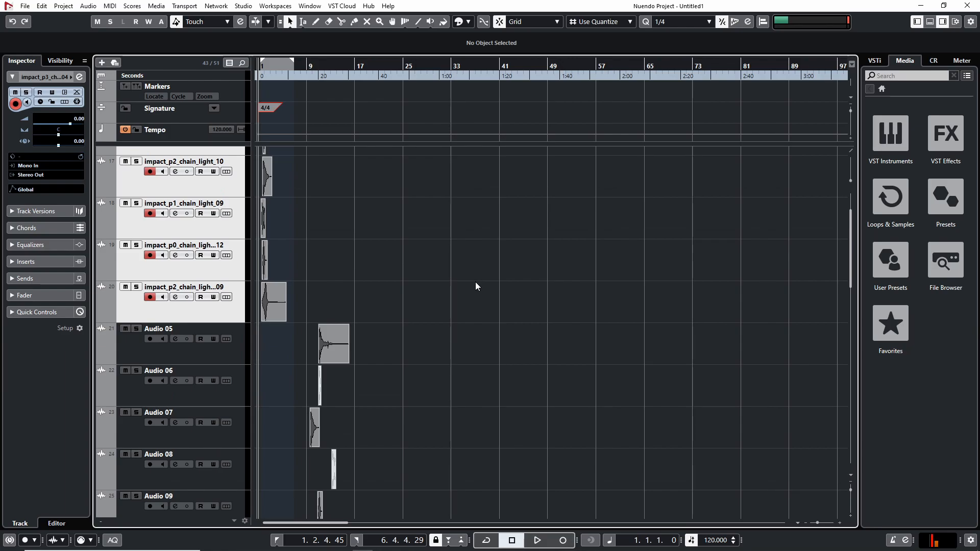
# - Show all tracks, open the Reaktor 6 instrument of Reaktor 6 01, and select the Reaktor 6 01 and Audio 01 tracks
pyautogui.hotkey('ctrl', 'shift', 'a')
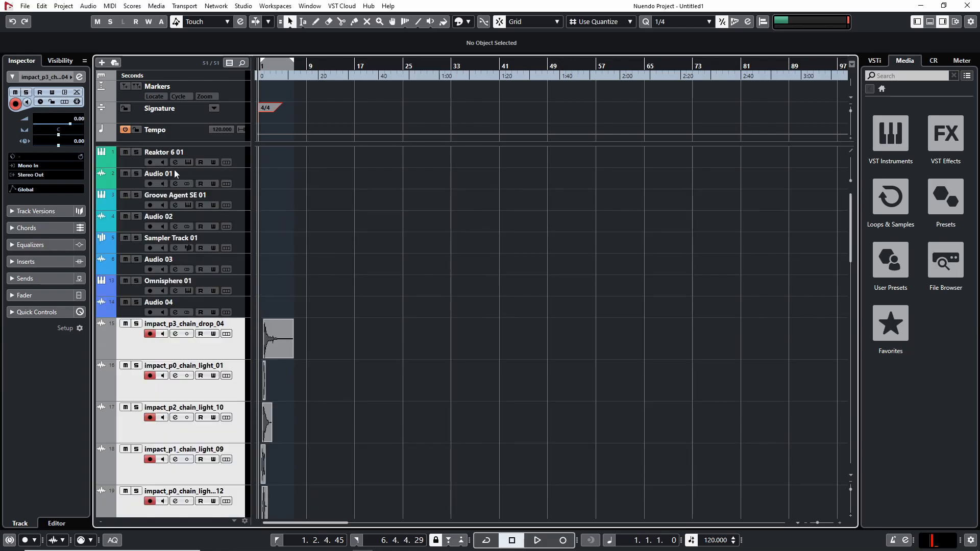
pyautogui.click(131, 164)
pyautogui.click(128, 184)
pyautogui.keyDown('ctrl'); pyautogui.click(133, 167); pyautogui.keyUp('ctrl')
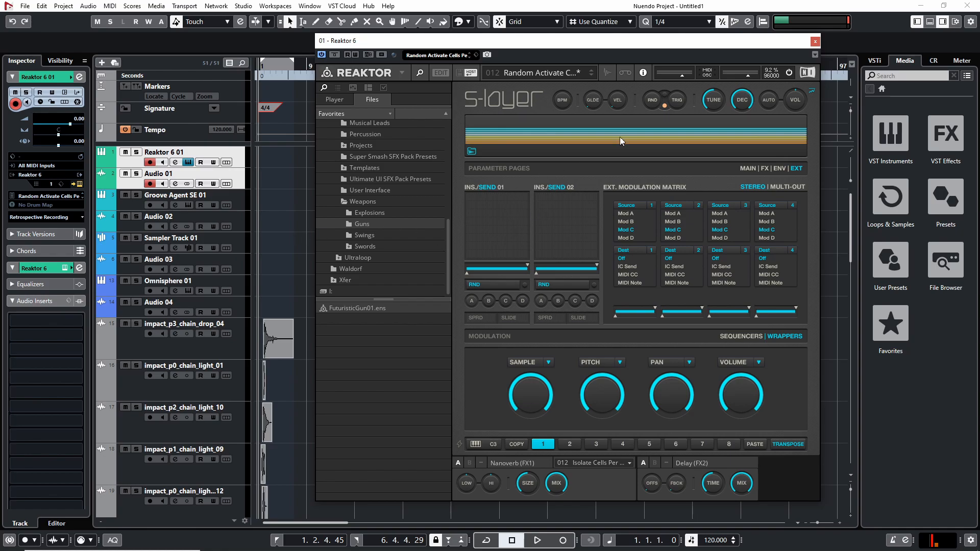
# - Record a first take on the Reaktor 6 01 and Audio 01 tracks starting at bar 45
pyautogui.click(72, 190)
pyautogui.hscroll(3, 72, 189)
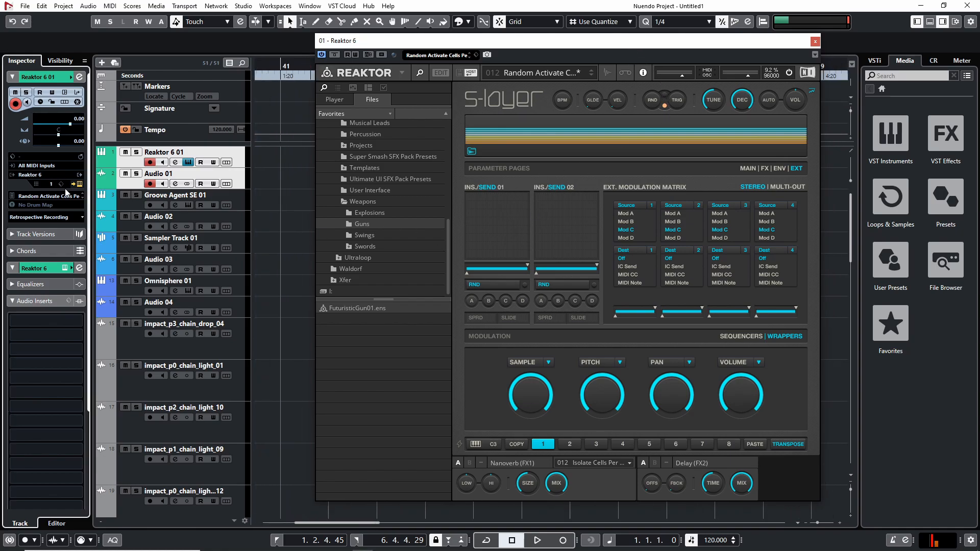
pyautogui.click(297, 60)
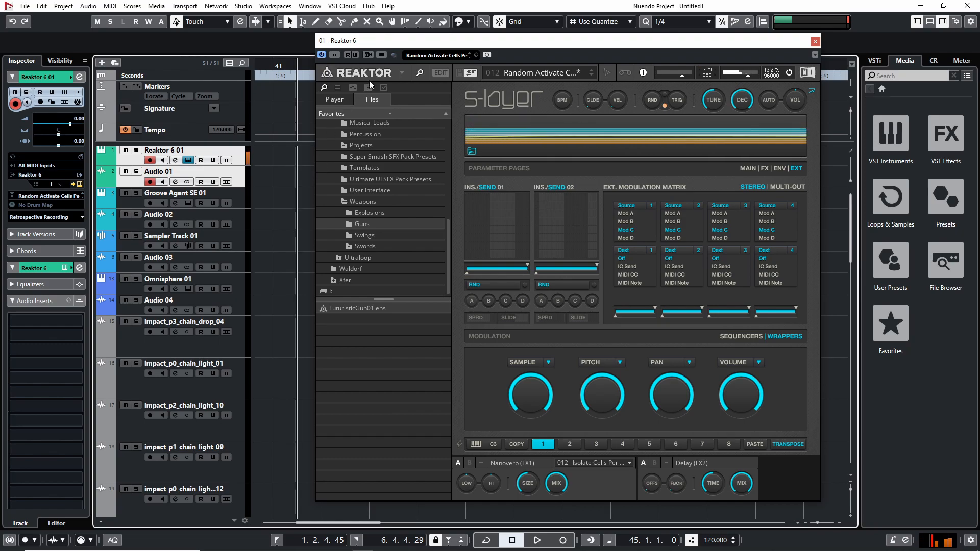
pyautogui.press('KP_Multiply')
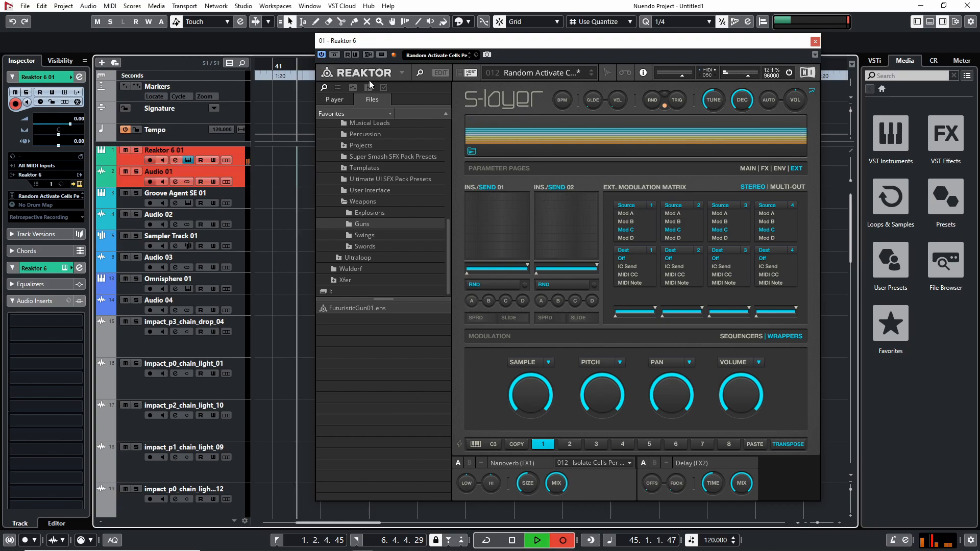
pyautogui.press('space')
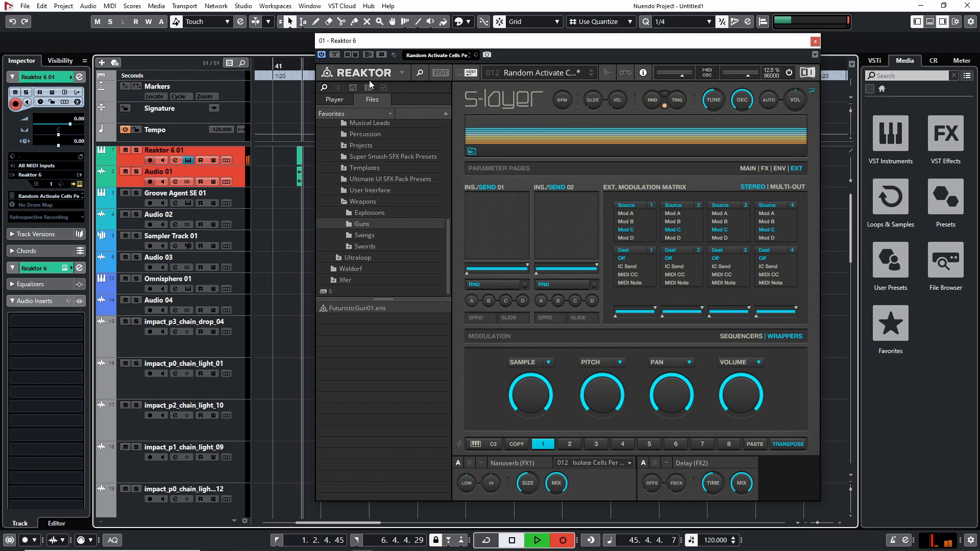
# - Record a second take on the same two tracks from 48.3.1 and close the Reaktor 6 window
pyautogui.moveTo(369, 44); pyautogui.dragTo(459, 42)
pyautogui.click(742, 96)
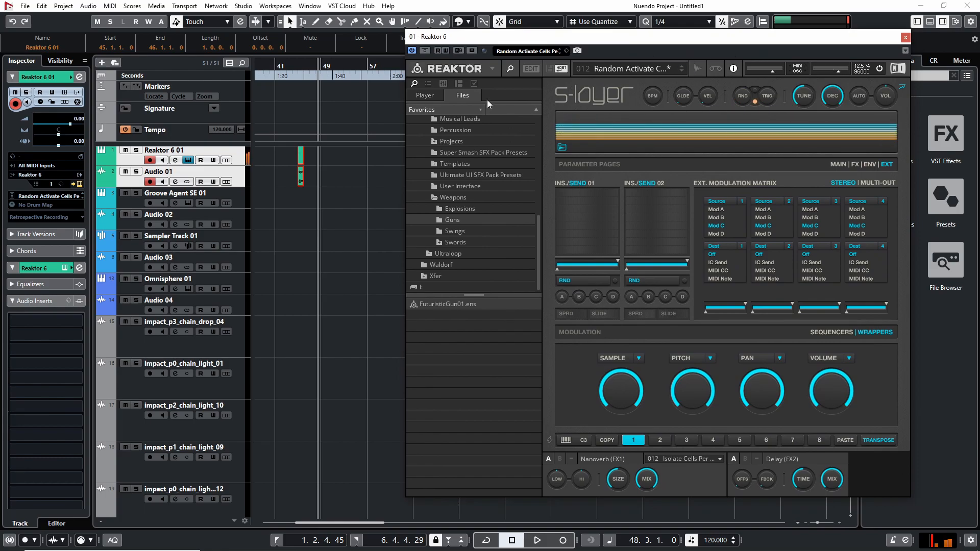
pyautogui.press('KP_Multiply')
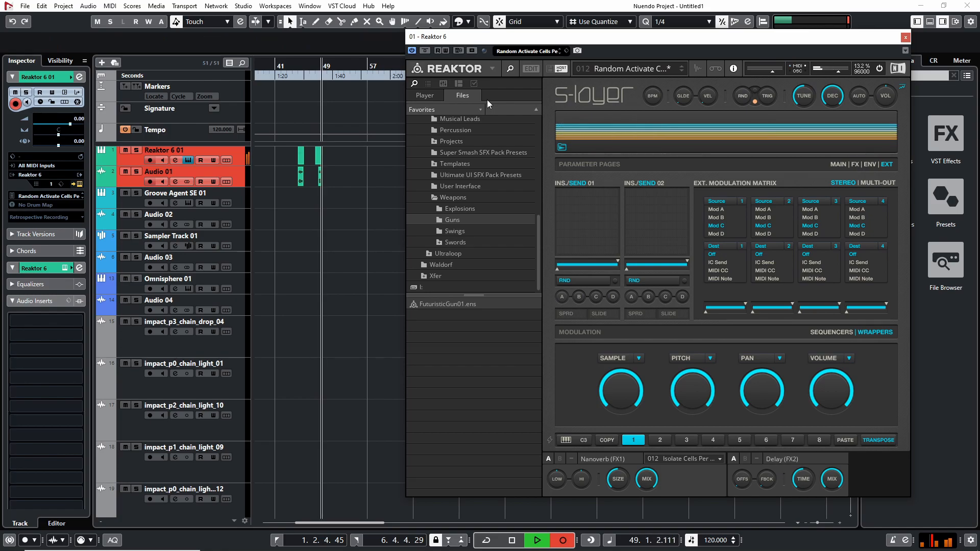
pyautogui.press('space')
pyautogui.click(905, 37)
pyautogui.click(400, 204)
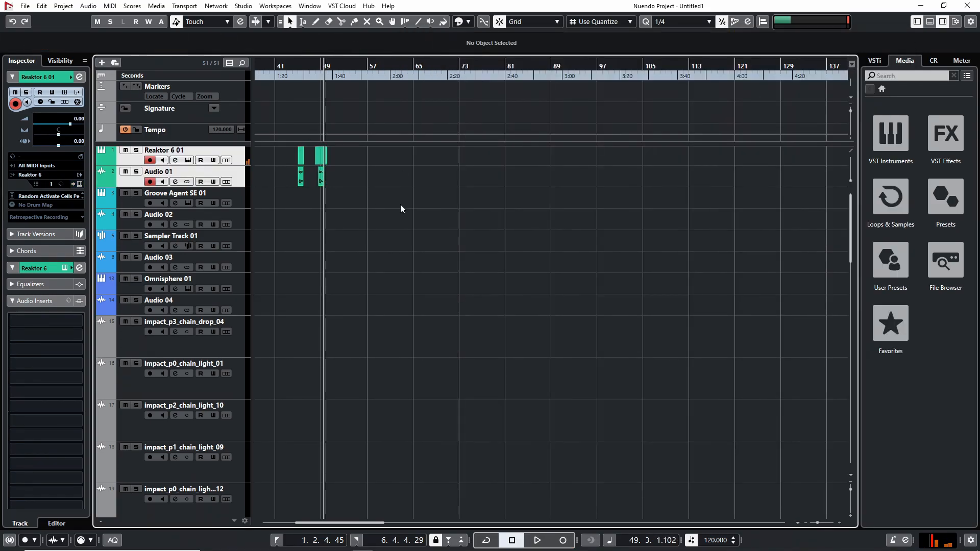
# - Delete both recorded MIDI clips from the Reaktor 6 01 track
pyautogui.press('h')
pyautogui.press('h')
pyautogui.press('h')
pyautogui.press('h')
pyautogui.press('h')
pyautogui.press('h')
pyautogui.press('h')
pyautogui.press('h')
pyautogui.press('h')
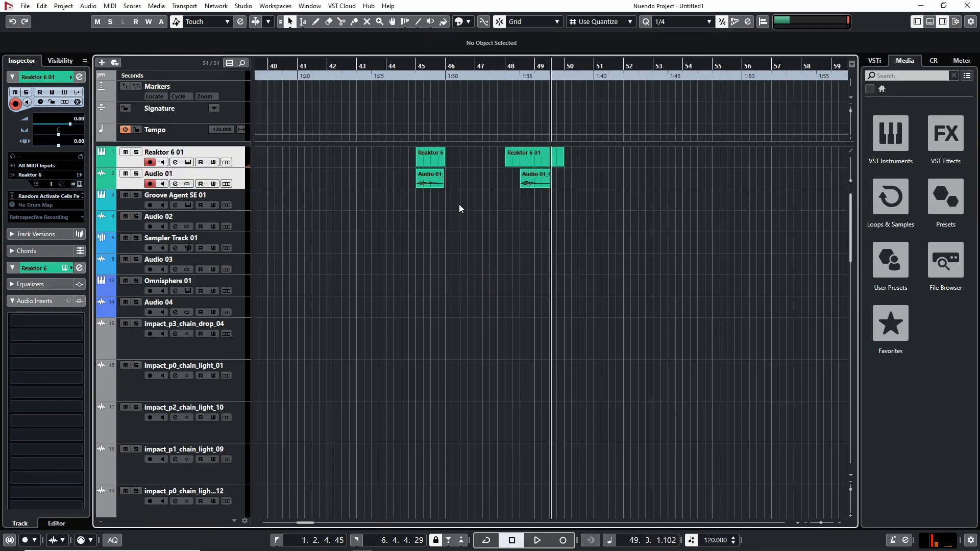
pyautogui.moveTo(519, 156); pyautogui.dragTo(528, 188)
pyautogui.press('Delete')
pyautogui.click(562, 261)
pyautogui.moveTo(443, 243); pyautogui.dragTo(395, 167)
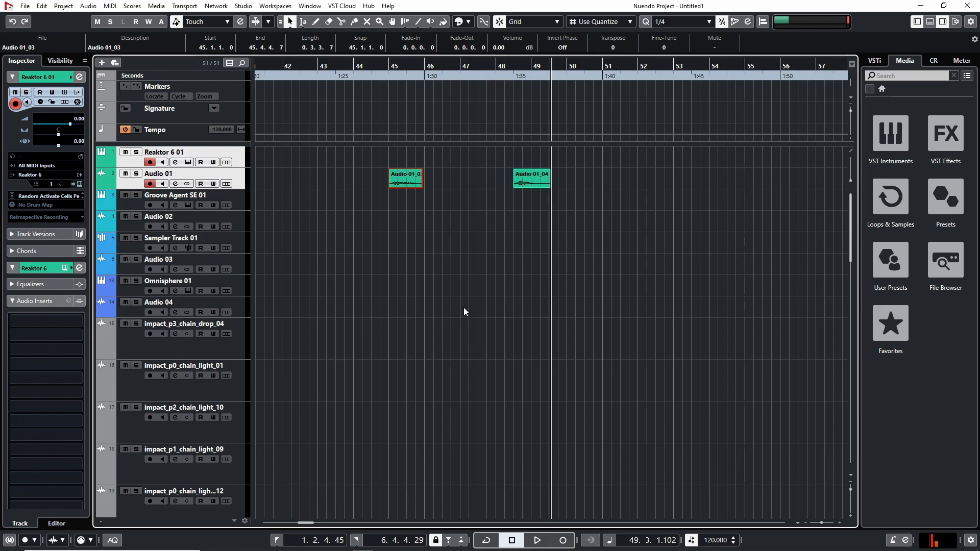
pyautogui.click(454, 272)
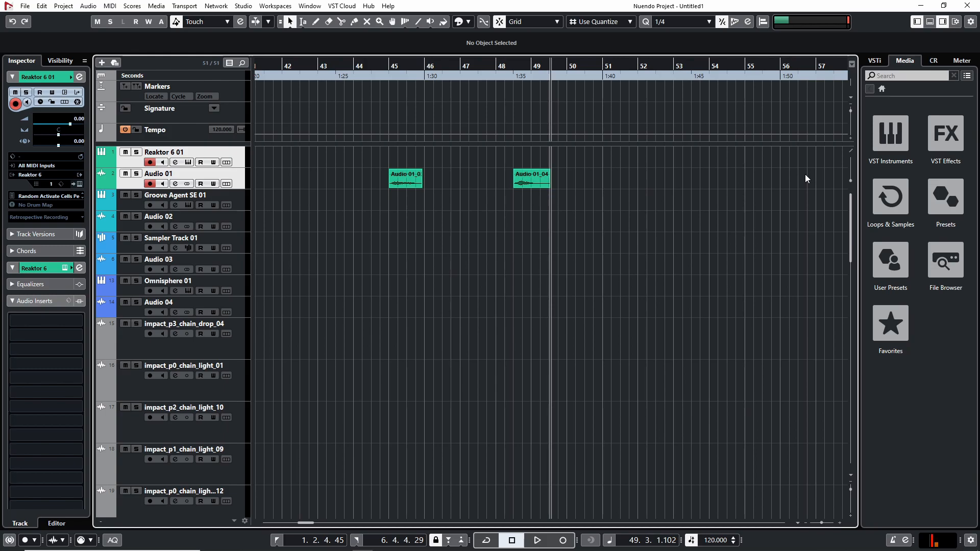
# - Cut the first recorded clip from Audio 01 and paste it onto a new audio track at 49.3.1
pyautogui.click(405, 178)
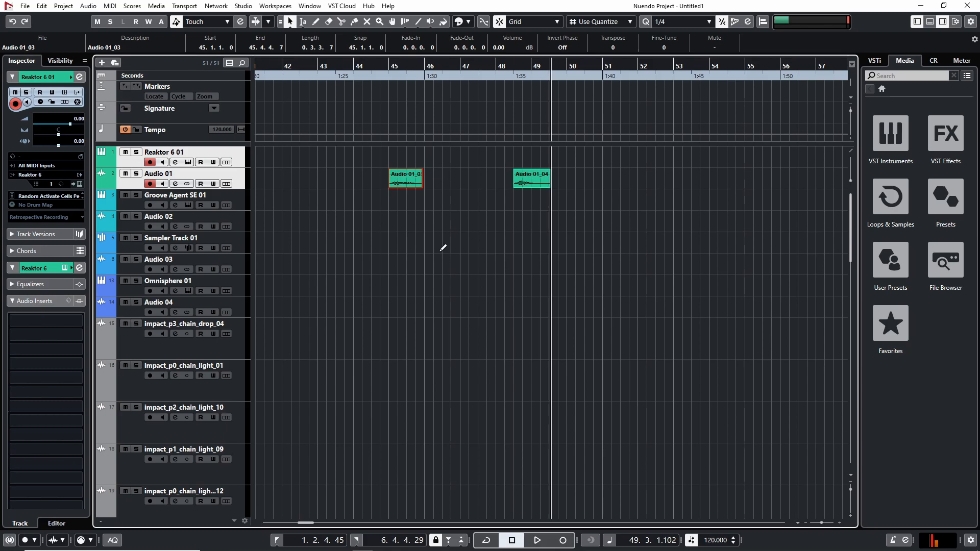
pyautogui.hotkey('alt', 'x')
pyautogui.press('Return')
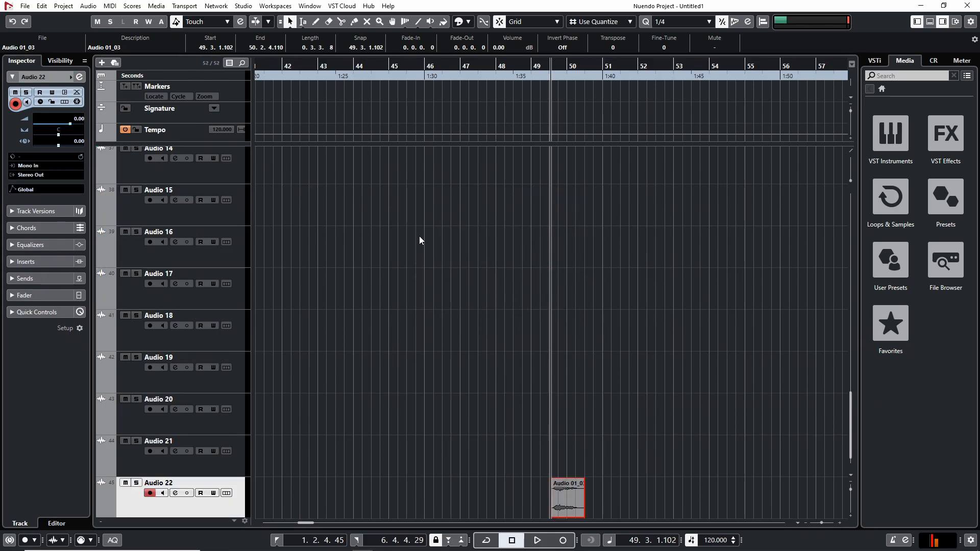
pyautogui.press('g')
pyautogui.scroll(10, 459, 281)
pyautogui.scroll(5, 535, 229)
pyautogui.scroll(-15, 451, 231)
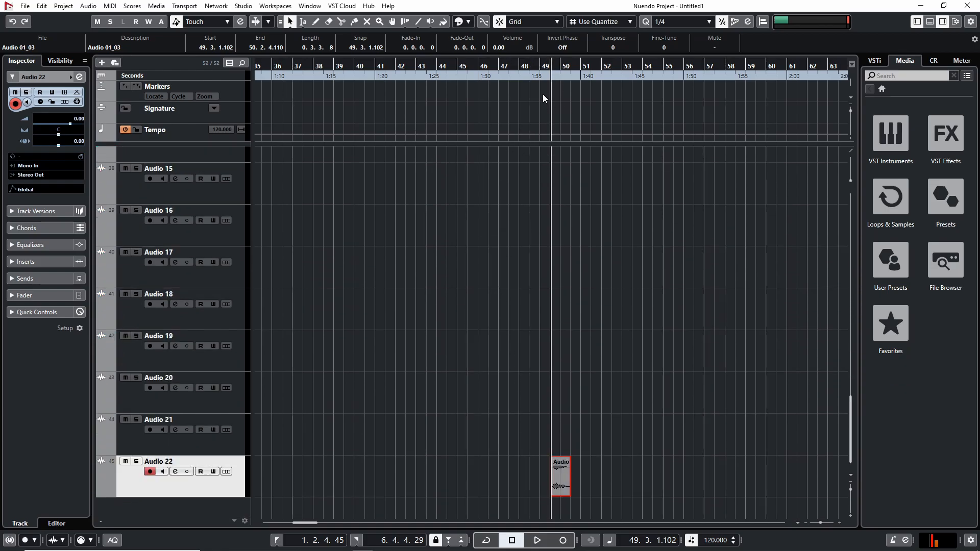
# - Try the pasted clip at 40.3.1, and undo both its move and its transfer to the new track
pyautogui.moveTo(557, 482); pyautogui.dragTo(376, 482)
pyautogui.press('g')
pyautogui.press('g')
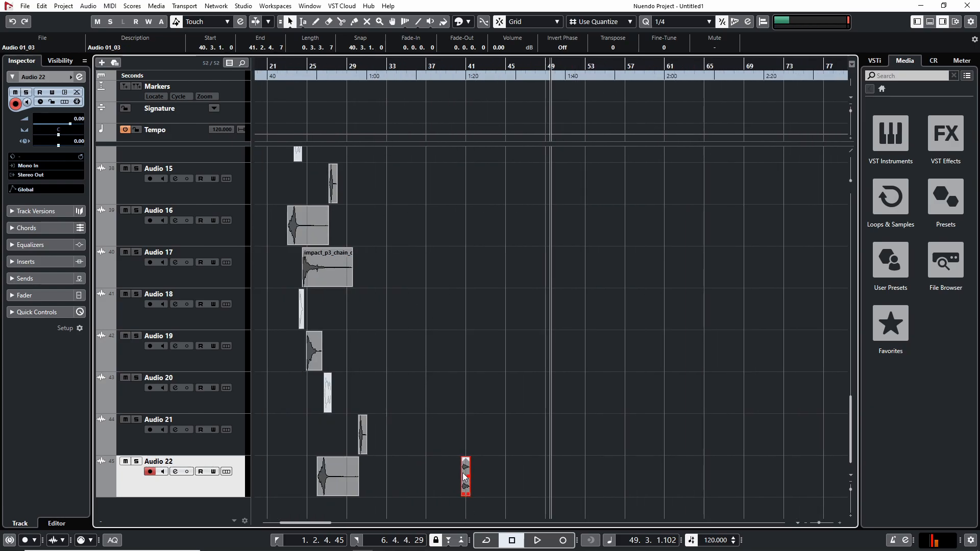
pyautogui.press('h')
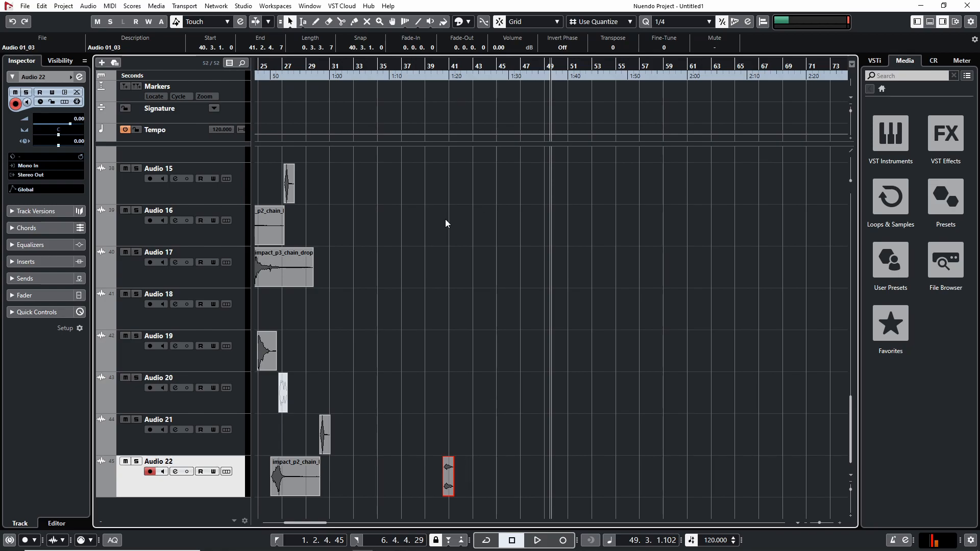
pyautogui.hotkey('ctrl', 'z')
pyautogui.hotkey('ctrl', 'z')
pyautogui.scroll(10, 530, 357)
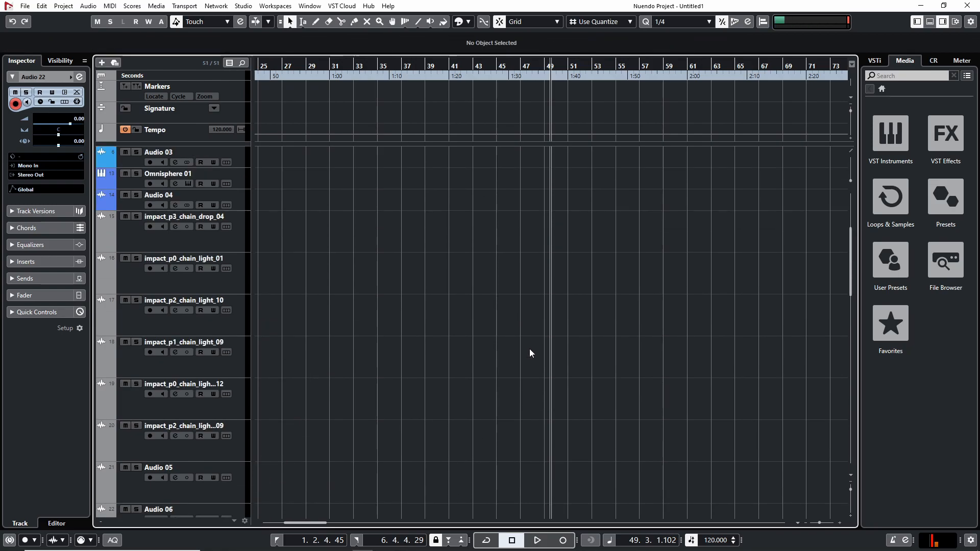
# - Try to move the first Audio 01 clip straight to 2.2.1 on the Audio 05 track
pyautogui.click(503, 185)
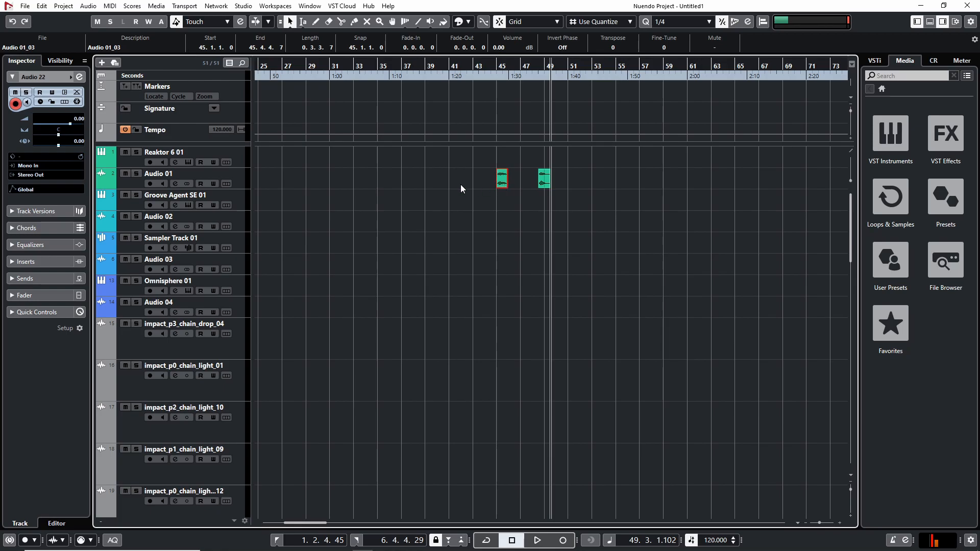
pyautogui.hscroll(-6, 413, 216)
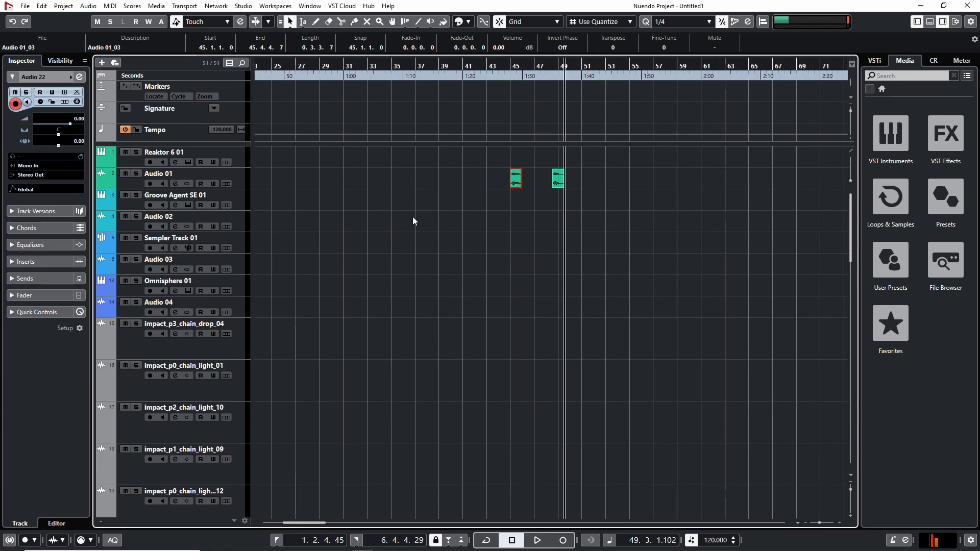
pyautogui.click(615, 193)
pyautogui.click(701, 180)
pyautogui.moveTo(701, 180); pyautogui.dragTo(278, 482)
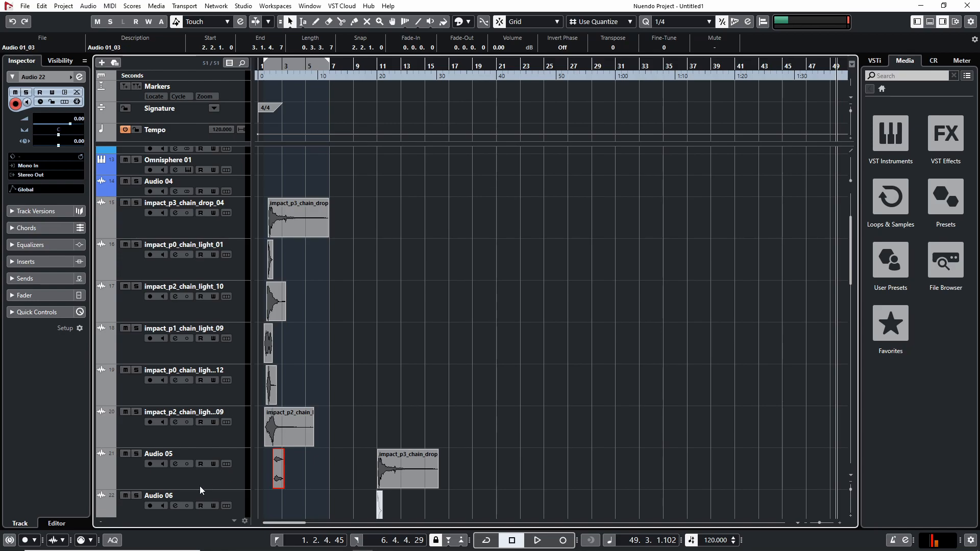
pyautogui.scroll(3, 710, 268)
pyautogui.hscroll(3, 642, 226)
# - Transfer the first Audio 01 clip by cutting and pasting it onto a new audio track at 8.4.1
pyautogui.moveTo(611, 217); pyautogui.dragTo(678, 157)
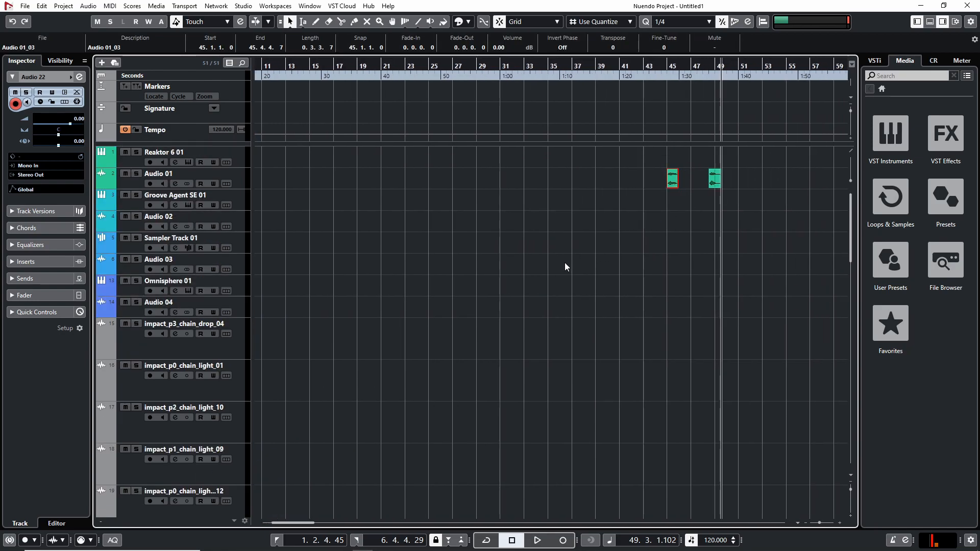
pyautogui.moveTo(649, 201); pyautogui.dragTo(709, 149)
pyautogui.hscroll(-5, 547, 252)
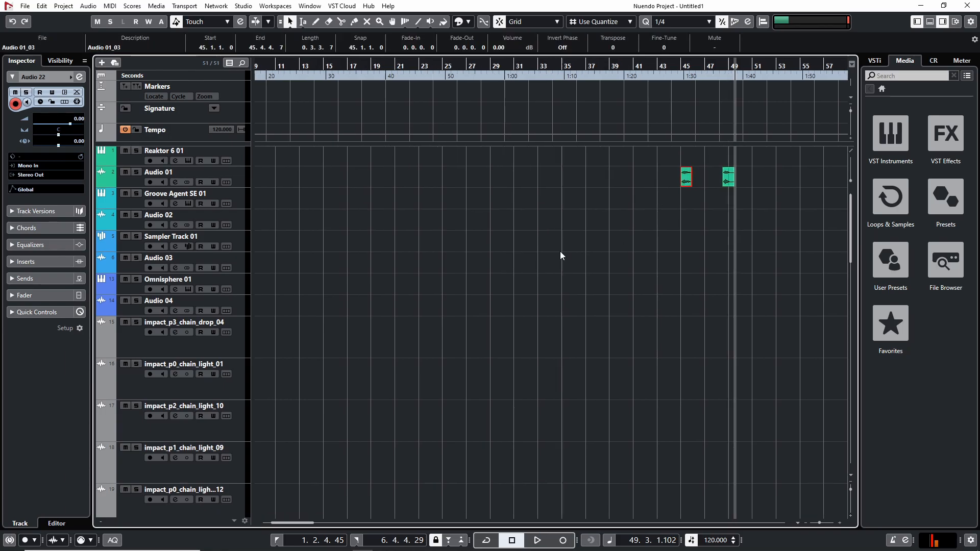
pyautogui.scroll(-1, 249, 134)
pyautogui.moveTo(353, 71); pyautogui.dragTo(380, 115)
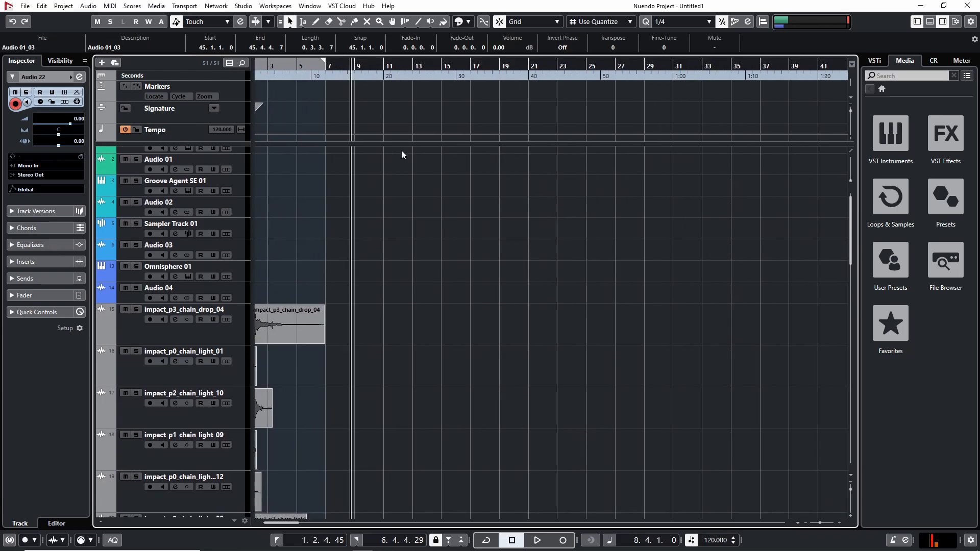
pyautogui.press('t')
pyautogui.press('Return')
pyautogui.hotkey('ctrl', 'v')
pyautogui.scroll(-1, 494, 264)
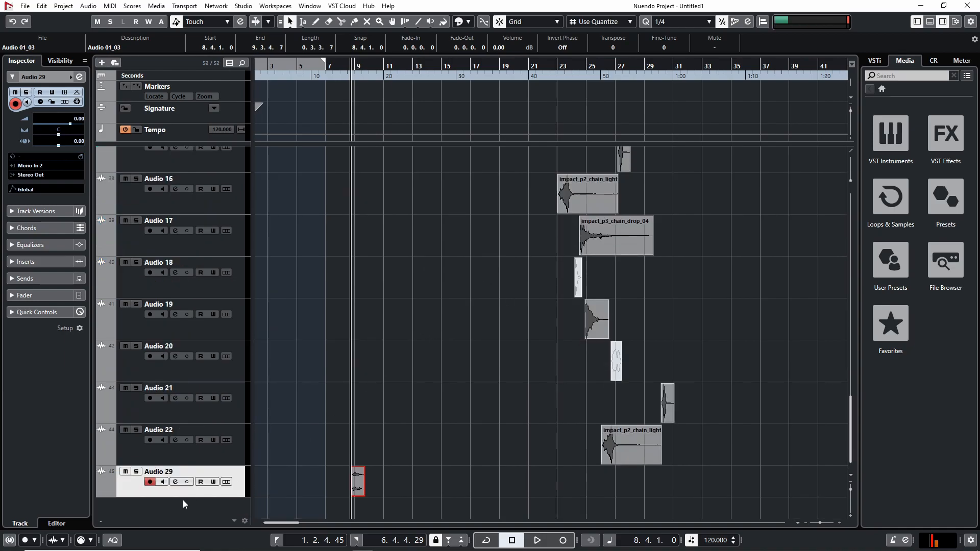
# - Place the new track directly below Audio 28 and move its clip to 11.2.1
pyautogui.moveTo(136, 483); pyautogui.dragTo(171, 179)
pyautogui.scroll(5, 298, 382)
pyautogui.moveTo(357, 406); pyautogui.dragTo(393, 406)
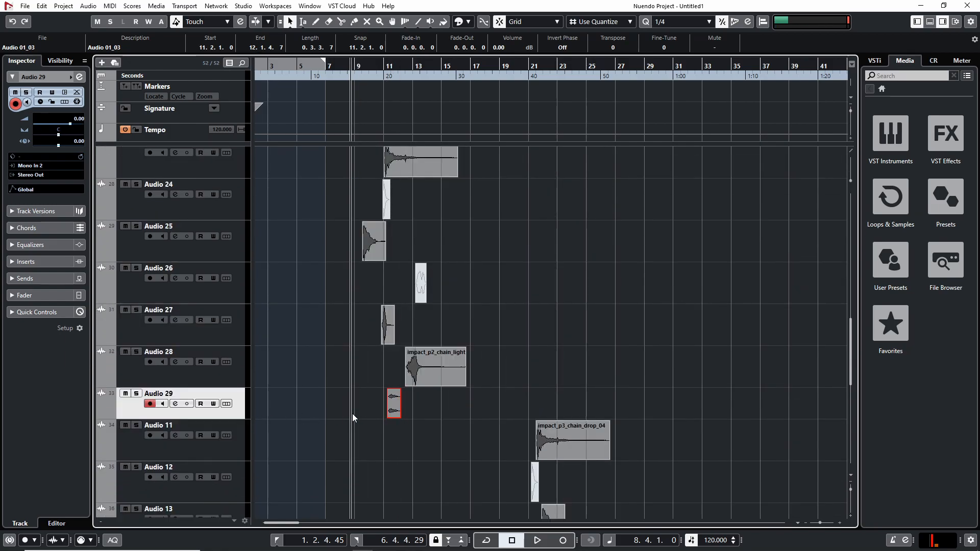
# - Cut the remaining recorded clip from Audio 01 and paste it onto another new audio track at 8.4.1
pyautogui.moveTo(663, 215); pyautogui.dragTo(328, 455)
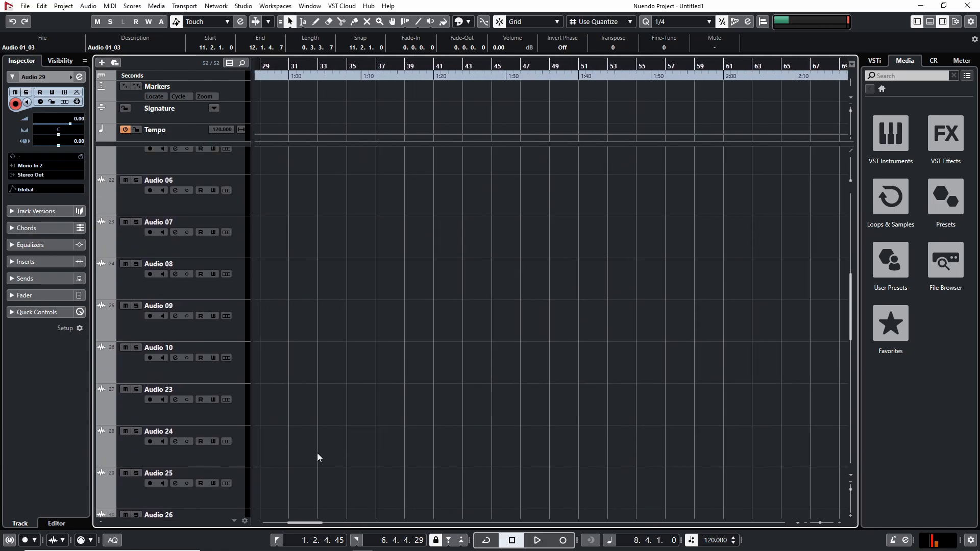
pyautogui.moveTo(714, 298); pyautogui.dragTo(372, 481)
pyautogui.scroll(-2, 629, 258)
pyautogui.scroll(5, 630, 258)
pyautogui.moveTo(423, 242); pyautogui.dragTo(304, 149)
pyautogui.press('Delete')
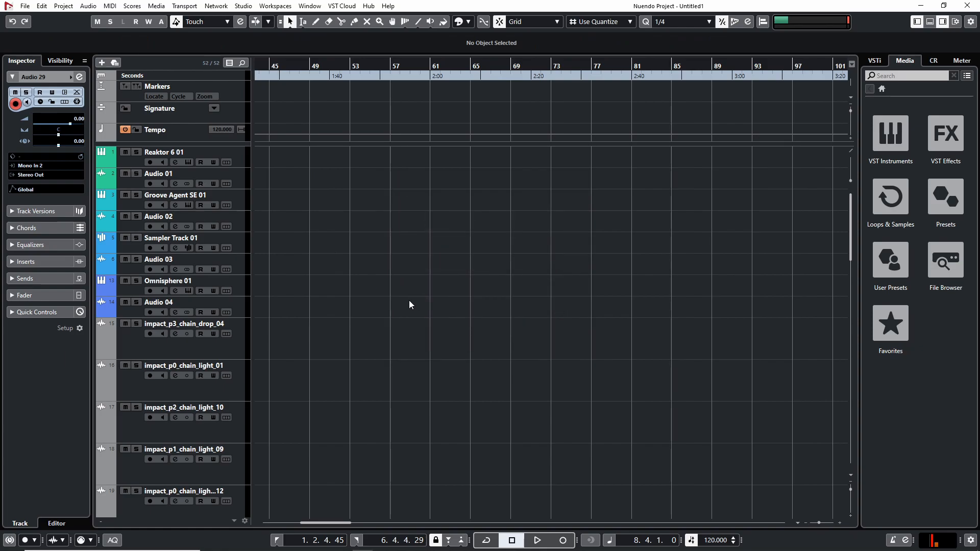
pyautogui.hotkey('ctrl', 'v')
pyautogui.scroll(3, 369, 323)
pyautogui.scroll(-2, 370, 324)
pyautogui.scroll(-2, 373, 317)
pyautogui.hscroll(-4, 372, 327)
pyautogui.scroll(3, 506, 309)
pyautogui.scroll(3, 506, 308)
pyautogui.scroll(-8, 502, 309)
# - Undo and redo pasting the second recorded clip onto its new track
pyautogui.hotkey('ctrl', 'z')
pyautogui.scroll(2, 490, 315)
pyautogui.scroll(10, 510, 309)
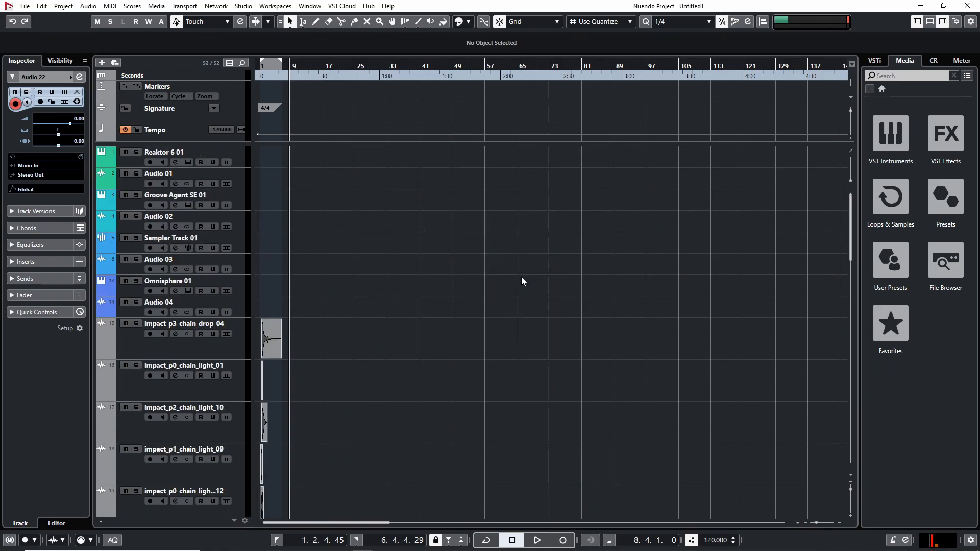
pyautogui.hotkey('ctrl', 'shift', 'z')
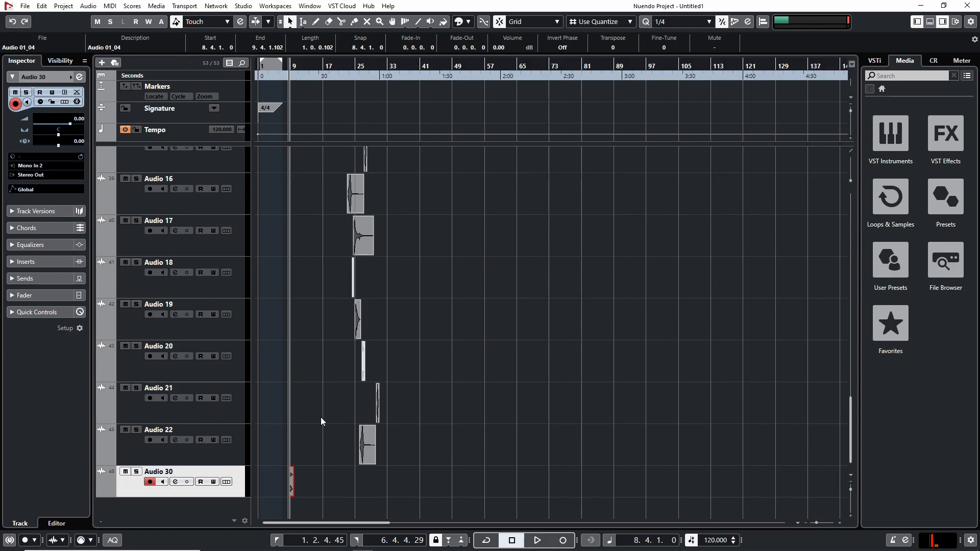
# - Move the second recorded clip to 26.4.1 on its new track at the end of the track list
pyautogui.click(327, 421)
pyautogui.moveTo(291, 484); pyautogui.dragTo(364, 480)
pyautogui.scroll(15, 358, 277)
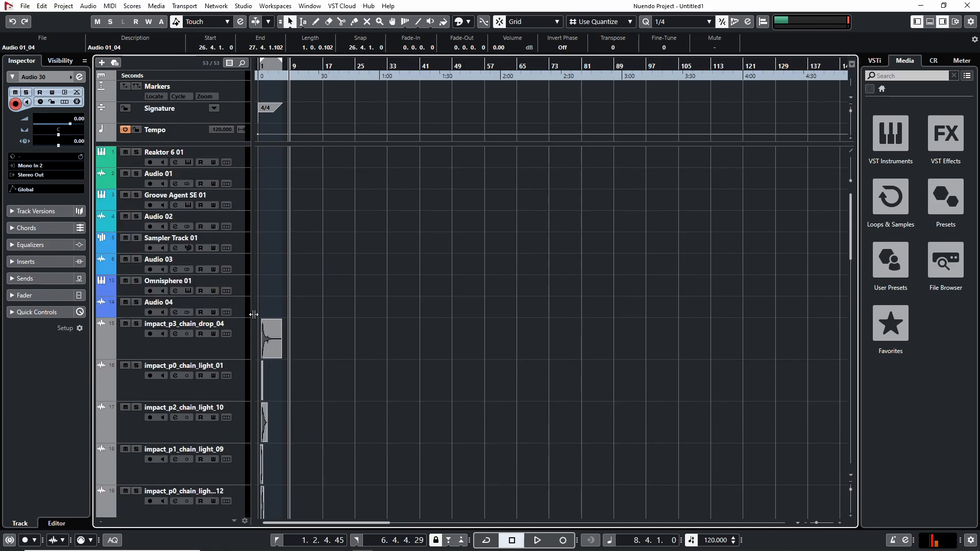
# - Hide the six tracks of the first group, from impact_p3_chain_drop_04 to impact_p2_chain_ligh...09
pyautogui.scroll(-8, 271, 296)
pyautogui.scroll(10, 235, 278)
pyautogui.click(206, 278)
pyautogui.scroll(-2, 225, 326)
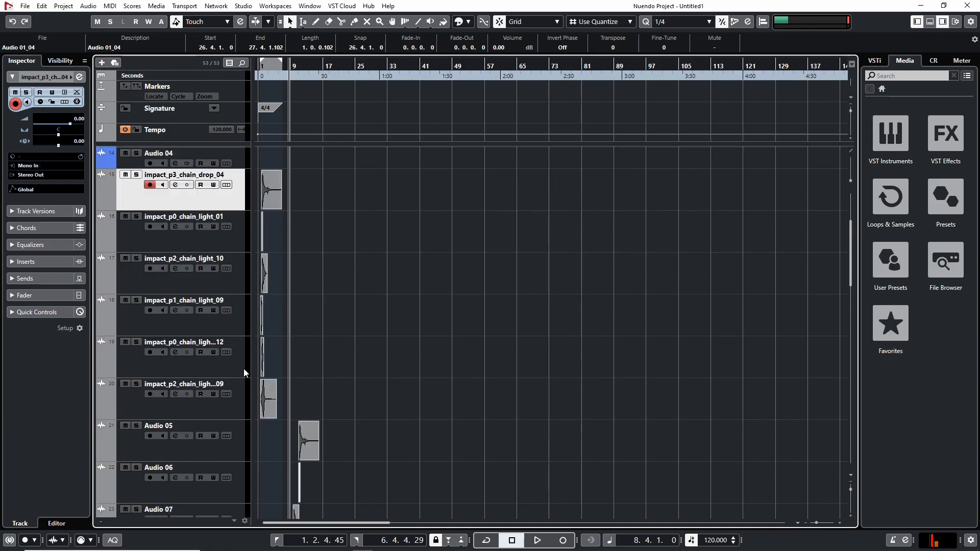
pyautogui.scroll(-2, 230, 331)
pyautogui.keyDown('shift'); pyautogui.click(212, 336); pyautogui.keyUp('shift')
pyautogui.rightClick(211, 335)
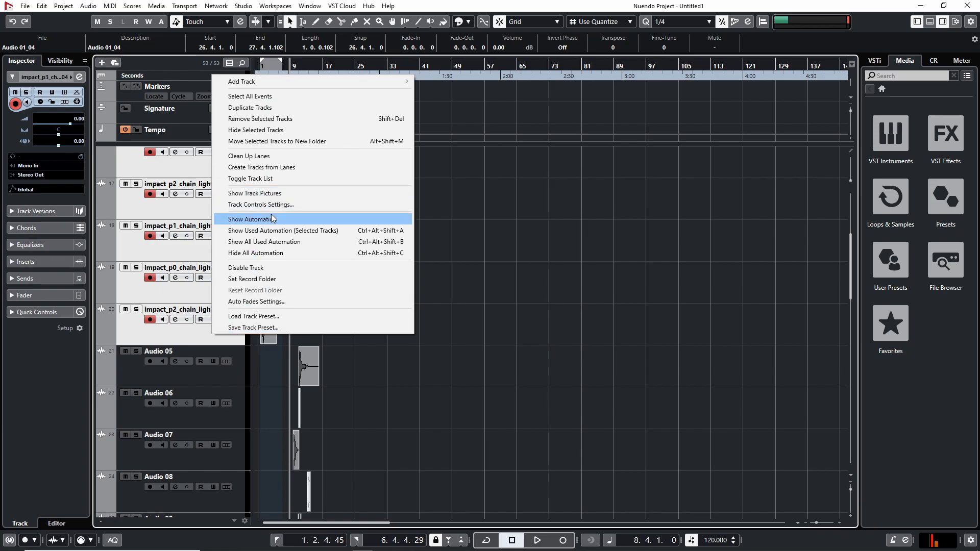
pyautogui.click(255, 130)
pyautogui.scroll(5, 262, 284)
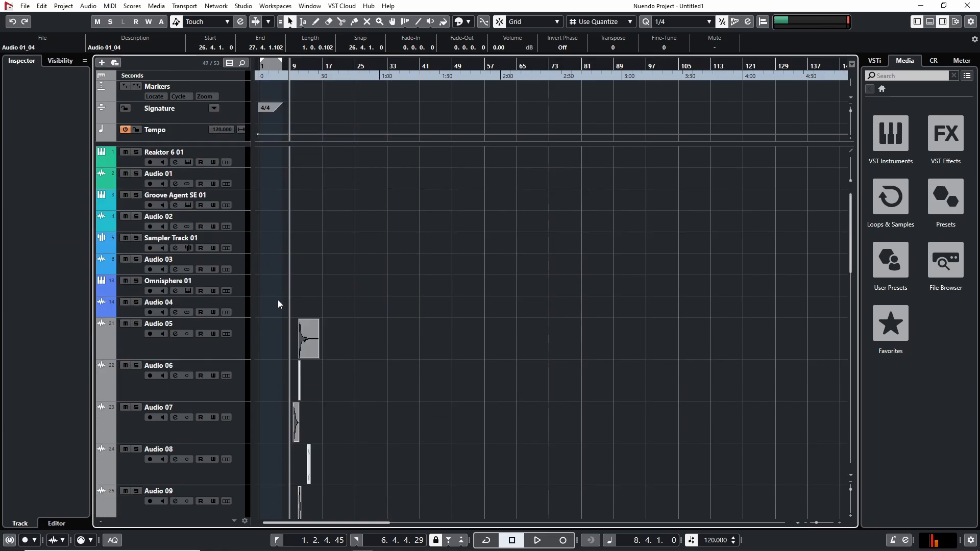
# - Undo the second recorded clip's transfer to its new track, restoring it to Audio 01
pyautogui.scroll(-6, 357, 299)
pyautogui.scroll(-2, 459, 219)
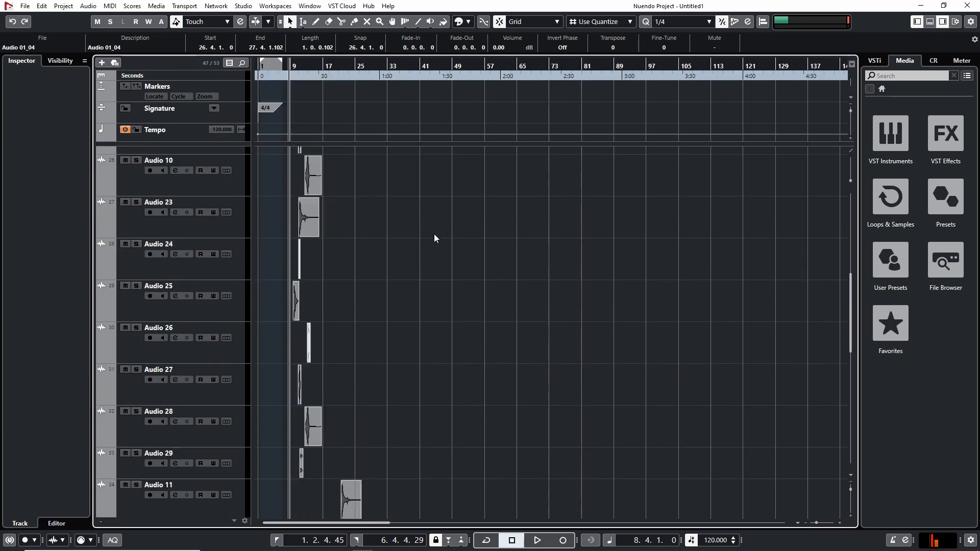
pyautogui.scroll(8, 556, 197)
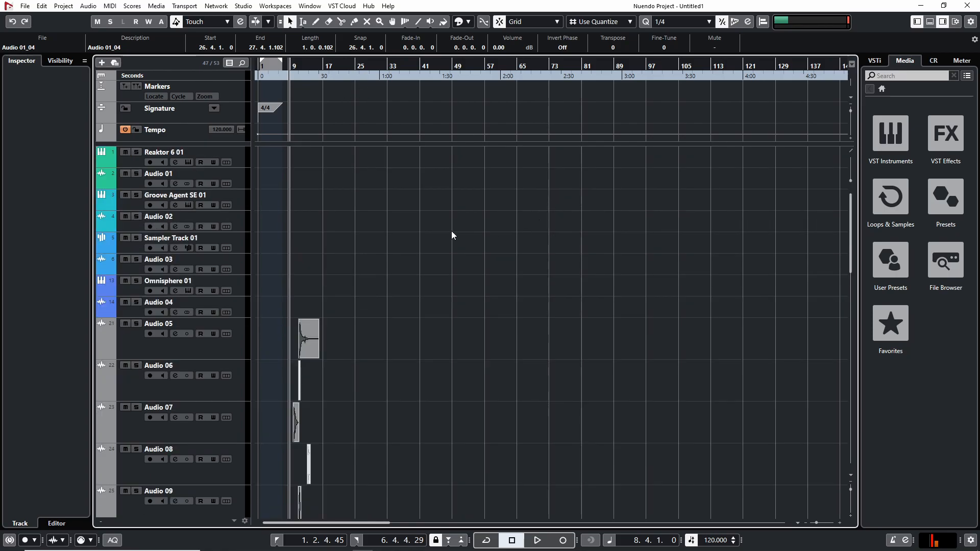
pyautogui.hotkey('ctrl', 'z')
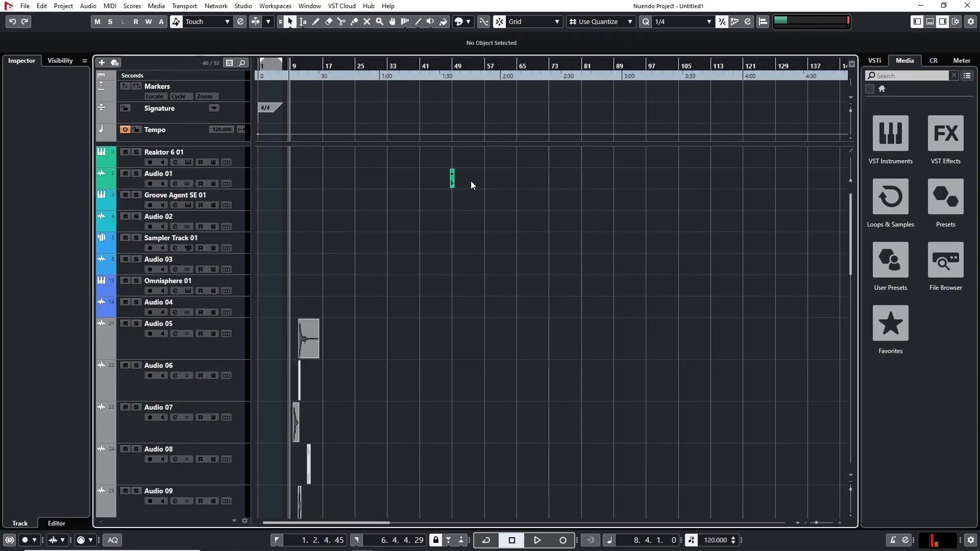
# - Try moving the Audio 01_04 clip from Audio 01 down to a lower track, and undo the move
pyautogui.moveTo(454, 176); pyautogui.dragTo(431, 475)
pyautogui.hotkey('ctrl', 'z')
pyautogui.scroll(10, 408, 398)
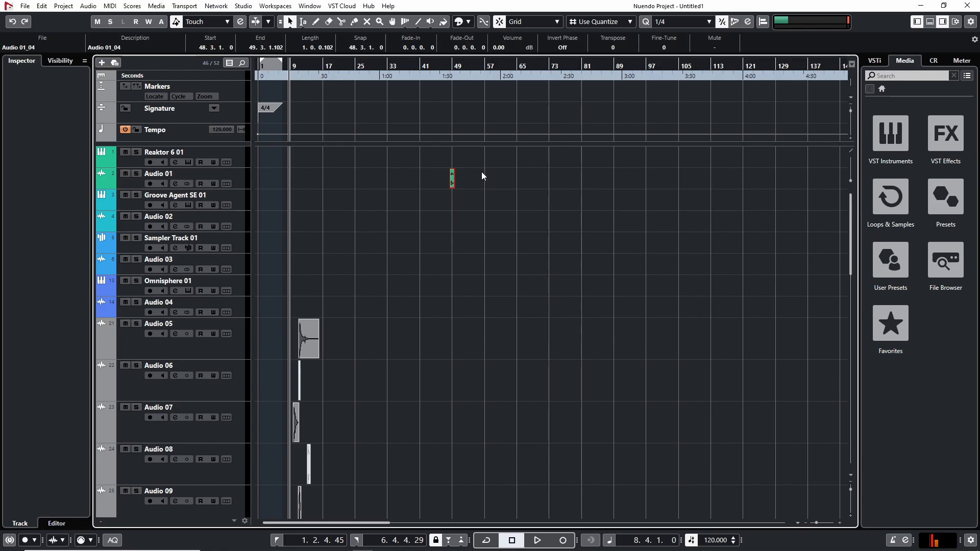
pyautogui.scroll(-15, 429, 317)
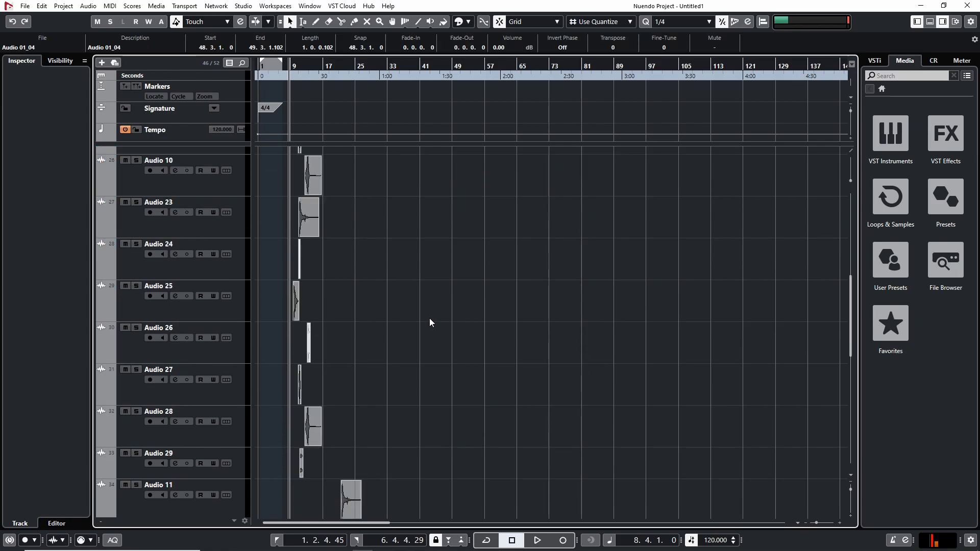
pyautogui.scroll(15, 434, 331)
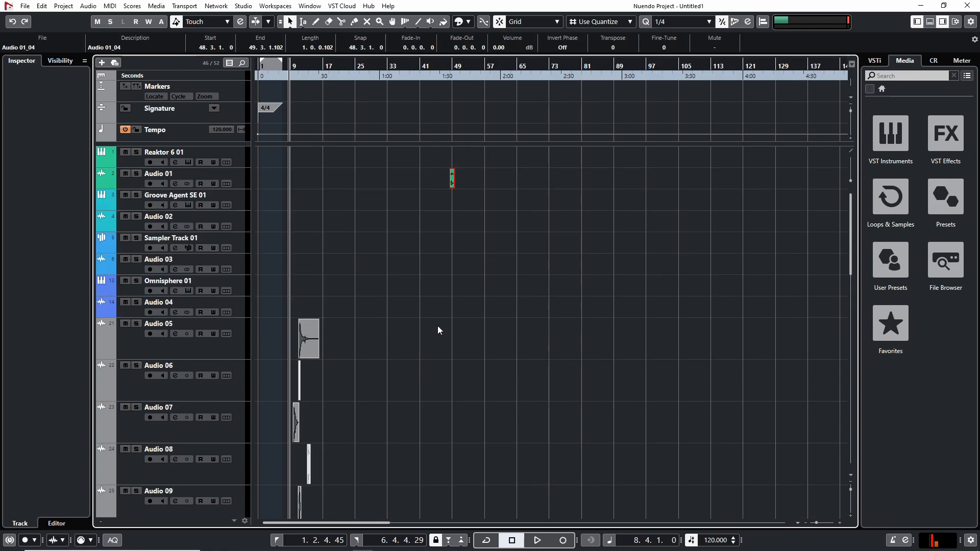
pyautogui.click(434, 273)
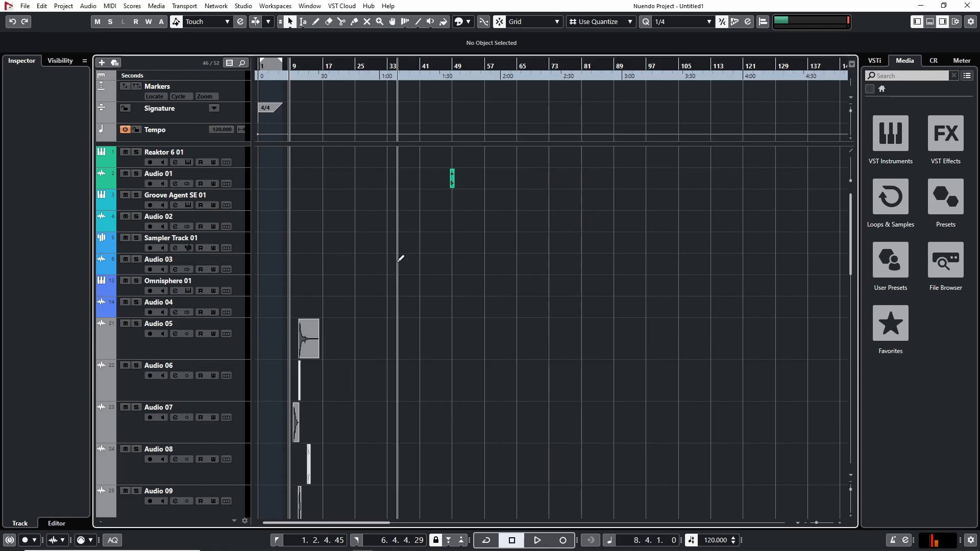
# - Examine the commands that make up the Add Selected Audio To New Track macro in the key commands settings
pyautogui.hotkey('alt', 'k')
pyautogui.click(460, 289)
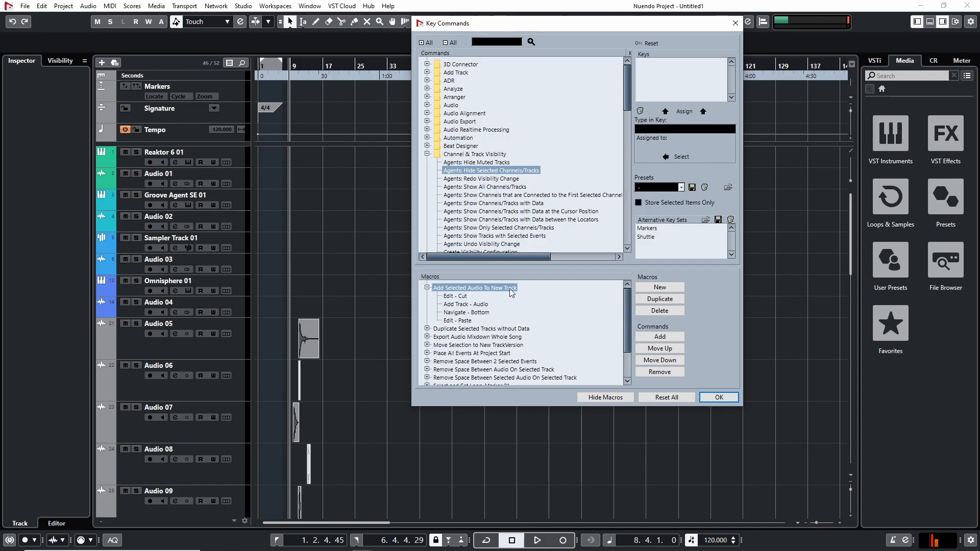
pyautogui.moveTo(551, 23); pyautogui.dragTo(724, 96)
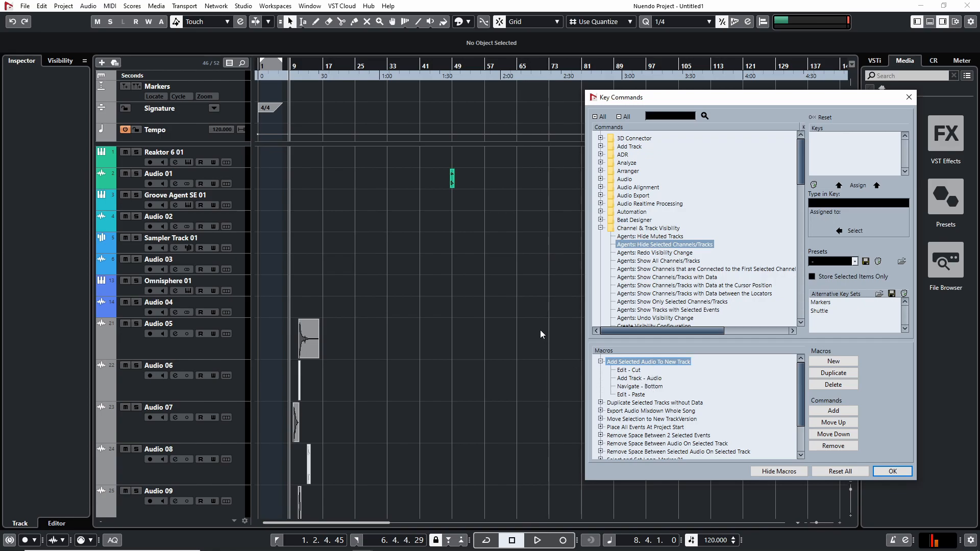
pyautogui.click(909, 97)
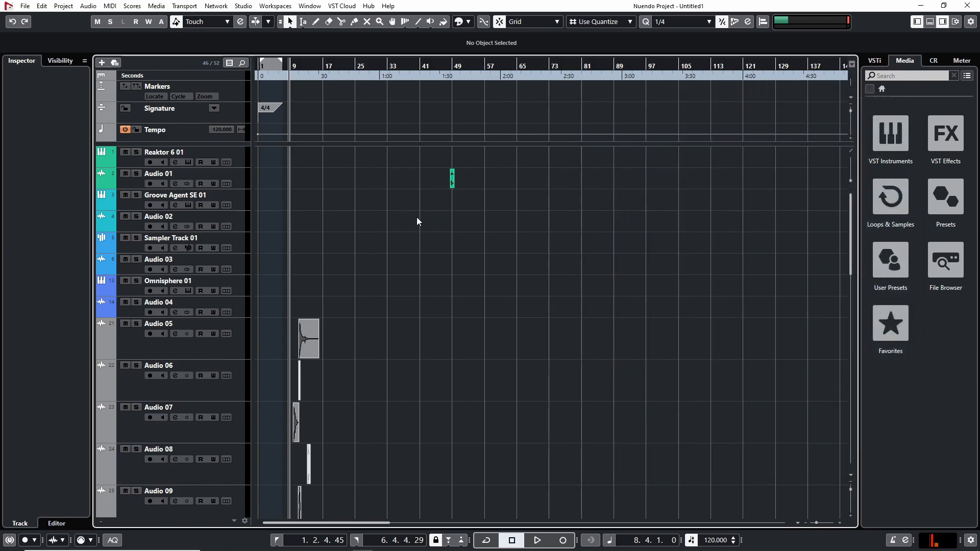
# - Cut the Audio 01_04 clip from the Audio 01 track
pyautogui.press('h')
pyautogui.press('h')
pyautogui.press('h')
pyautogui.press('h')
pyautogui.press('h')
pyautogui.press('h')
pyautogui.hscroll(5, 519, 255)
pyautogui.moveTo(528, 250); pyautogui.dragTo(651, 168)
pyautogui.press('Delete')
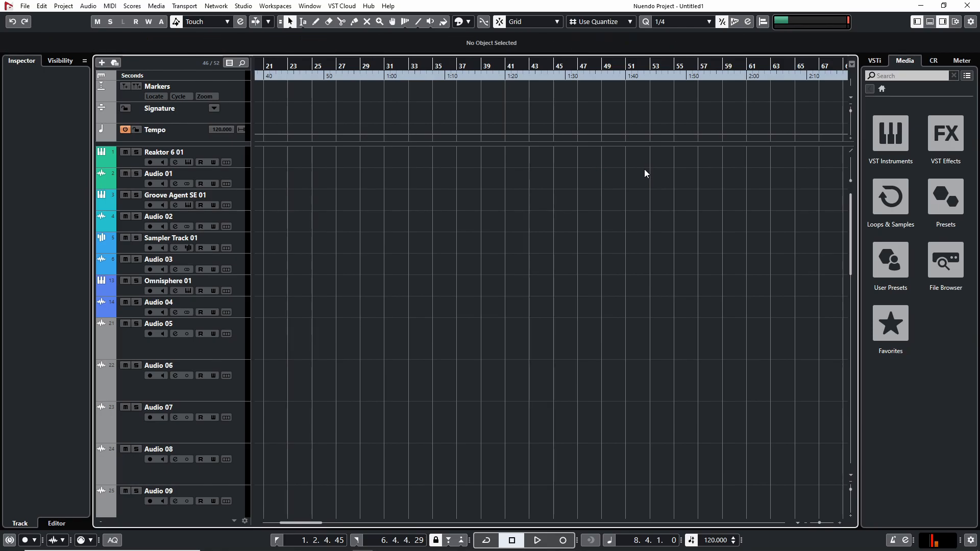
# - Add an audio track below Audio 22 and paste the cut clip onto it at the project cursor
pyautogui.scroll(-10, 283, 368)
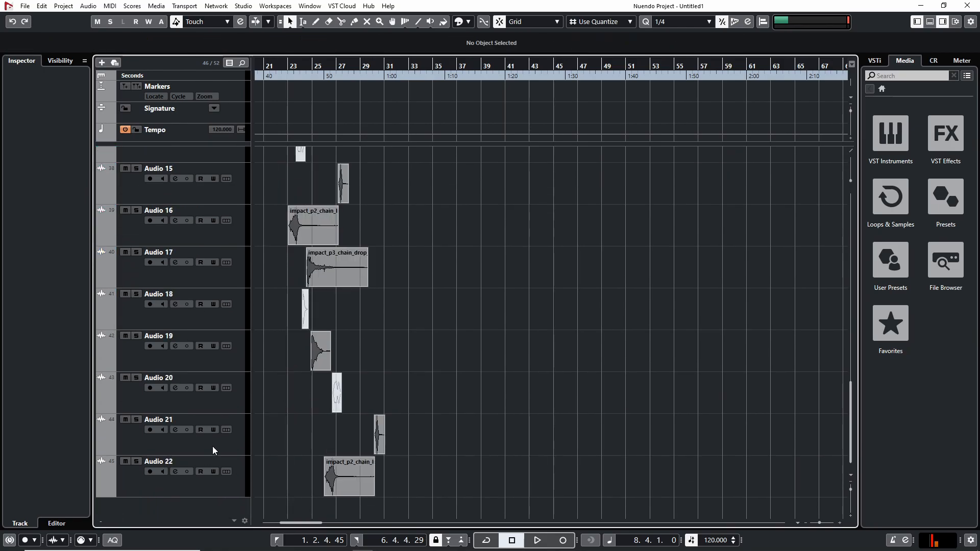
pyautogui.rightClick(170, 520)
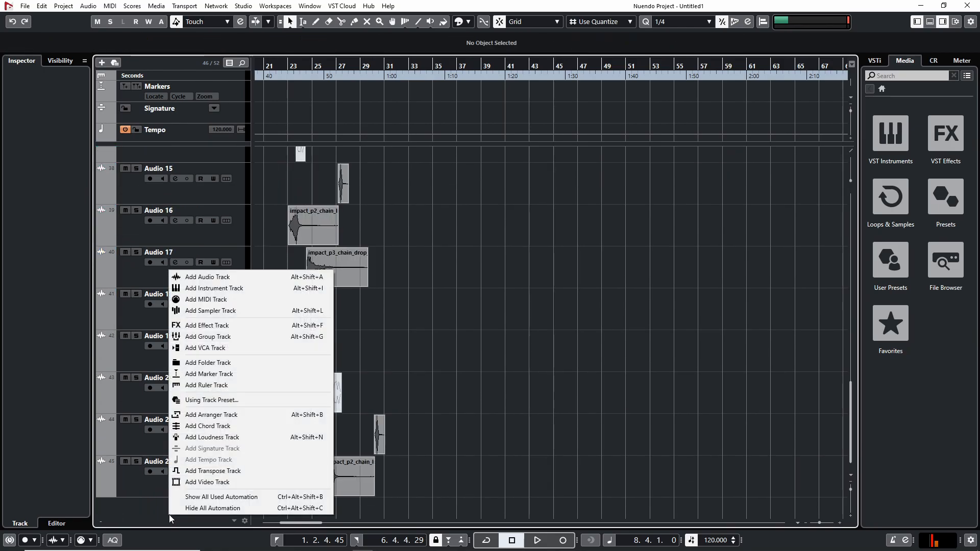
pyautogui.click(257, 273)
pyautogui.click(515, 343)
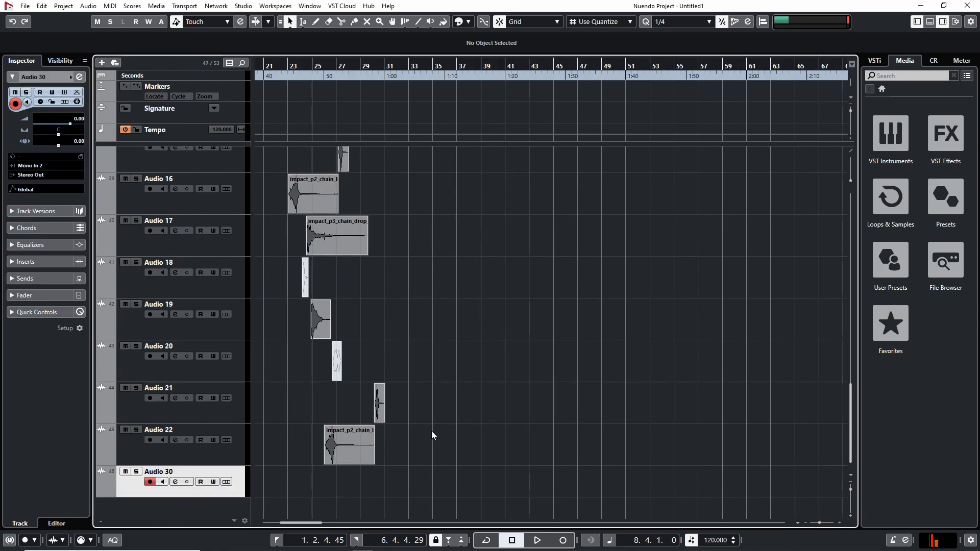
pyautogui.hscroll(-5, 384, 347)
pyautogui.hotkey('ctrl', 'v')
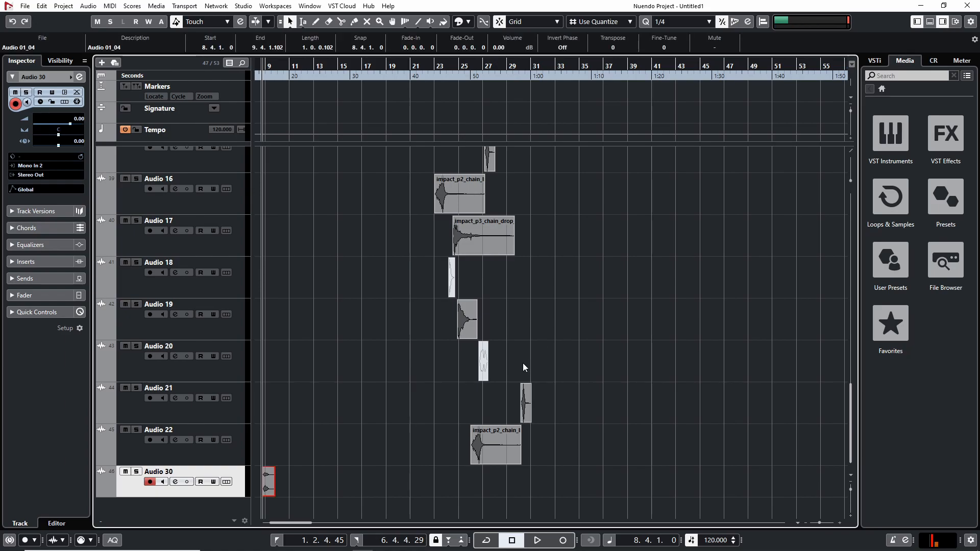
pyautogui.hscroll(-3, 372, 369)
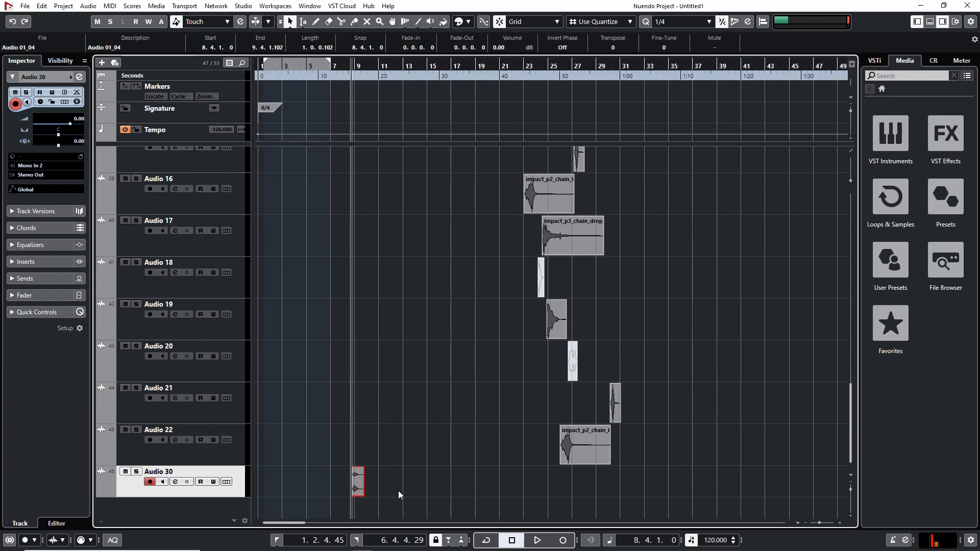
# - Move the project cursor to 17.3.1 and undo the paste, the added track and the cut
pyautogui.moveTo(350, 67); pyautogui.dragTo(457, 67)
pyautogui.moveTo(348, 402); pyautogui.dragTo(382, 490)
pyautogui.press('Delete')
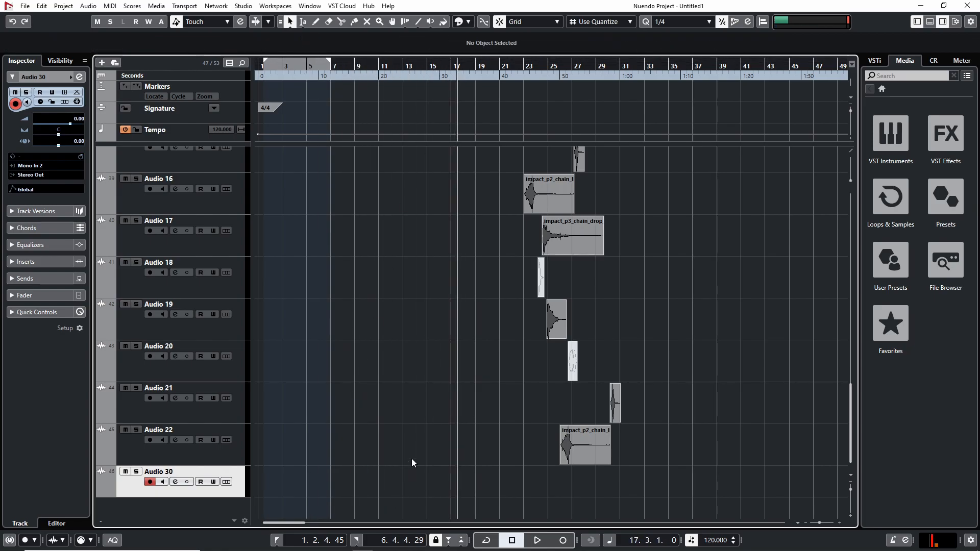
pyautogui.hotkey('shift', 'Delete')
pyautogui.scroll(5, 619, 353)
pyautogui.scroll(8, 628, 363)
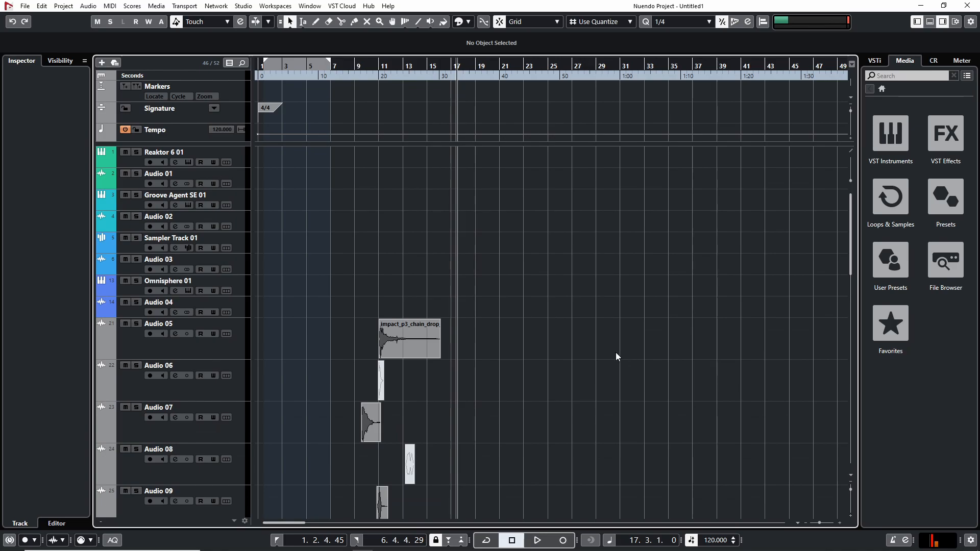
# - Run the Add Selected Audio To New Track macro on the Audio 01_04 clip, accepting the default track settings
pyautogui.hscroll(5, 398, 233)
pyautogui.scroll(-5, 470, 243)
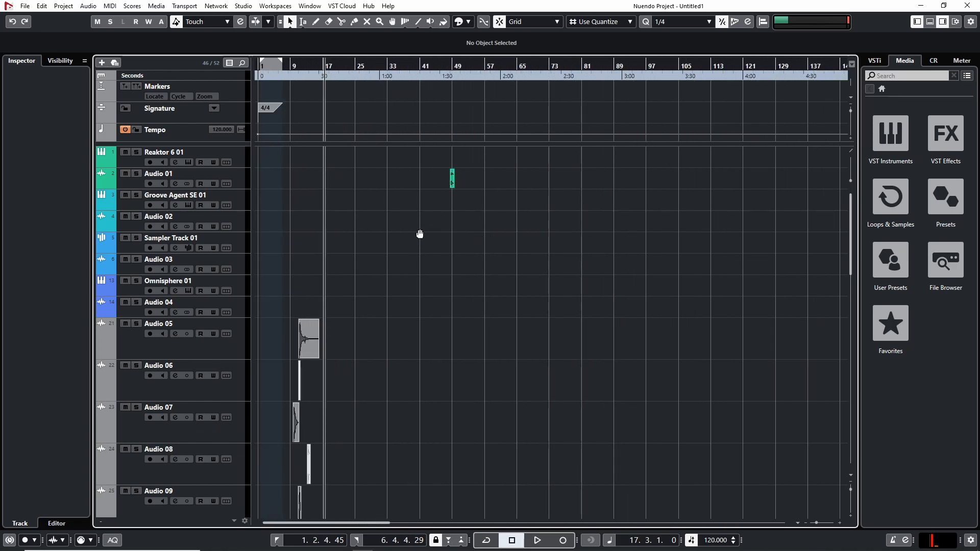
pyautogui.scroll(-1, 414, 234)
pyautogui.scroll(3, 461, 223)
pyautogui.scroll(1, 478, 206)
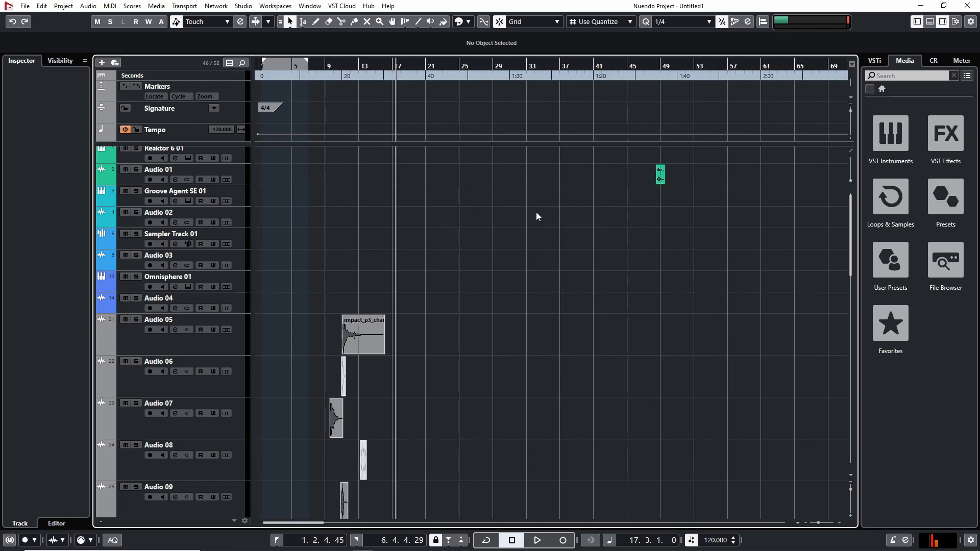
pyautogui.click(660, 174)
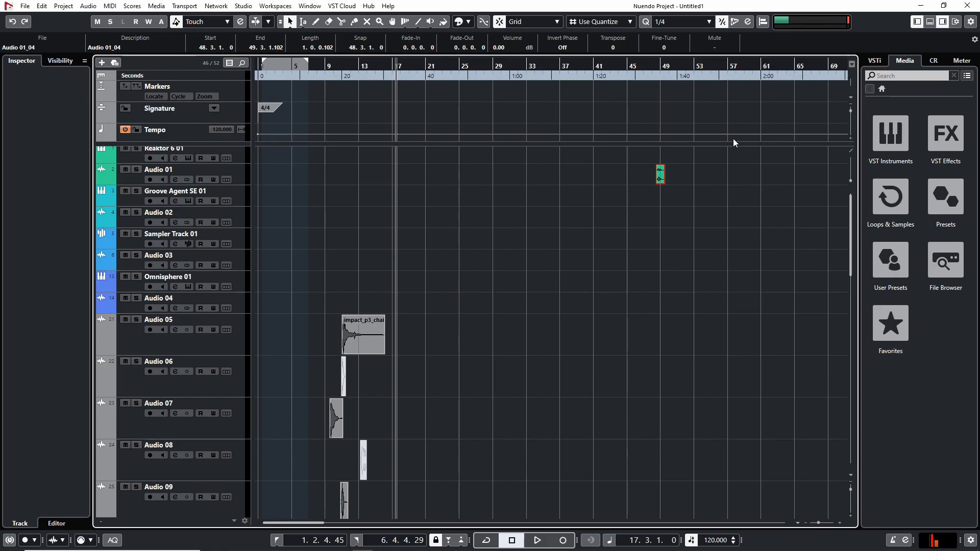
pyautogui.moveTo(742, 214)
pyautogui.mouseDown()
pyautogui.moveTo(570, 154)
pyautogui.moveTo(561, 163)
pyautogui.mouseUp()
pyautogui.hotkey('alt', 'x')
pyautogui.press('Return')
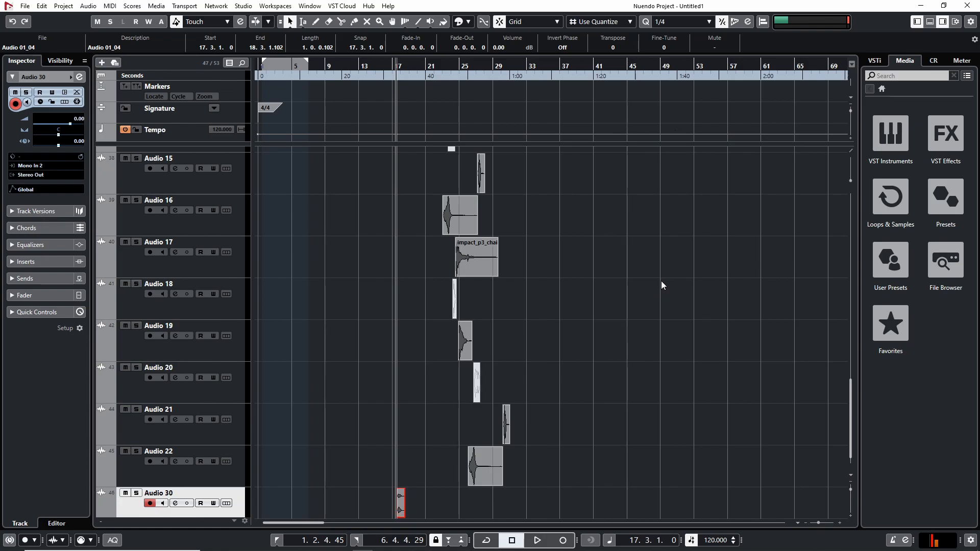
pyautogui.click(274, 476)
pyautogui.scroll(-1, 286, 485)
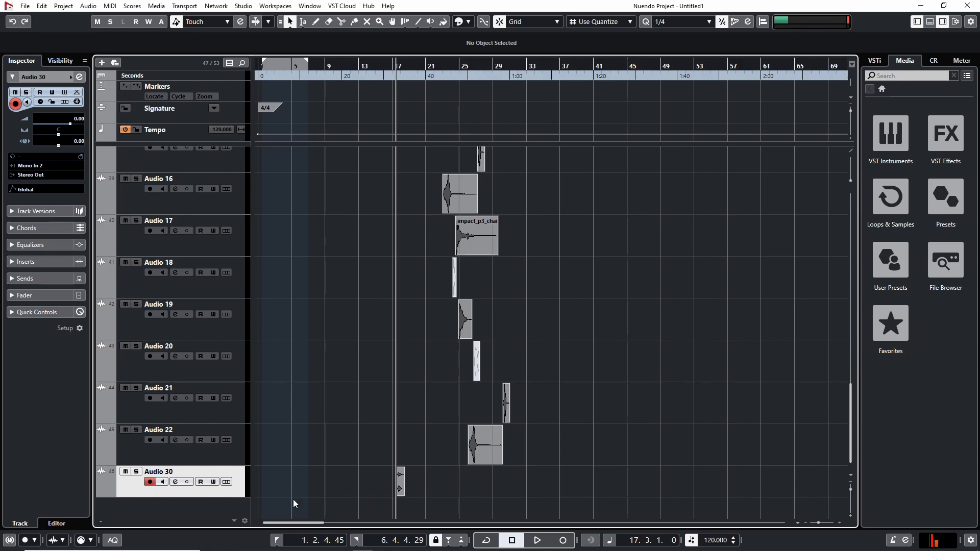
# - Undo the macro's transfer so the clip is back on Audio 01 and the added track is removed
pyautogui.scroll(5, 580, 331)
pyautogui.scroll(-5, 562, 337)
pyautogui.press('Delete')
pyautogui.scroll(6, 608, 320)
# - Add one mono audio track with Mono In 2 as input and Stereo Out as output below Audio 22
pyautogui.click(661, 178)
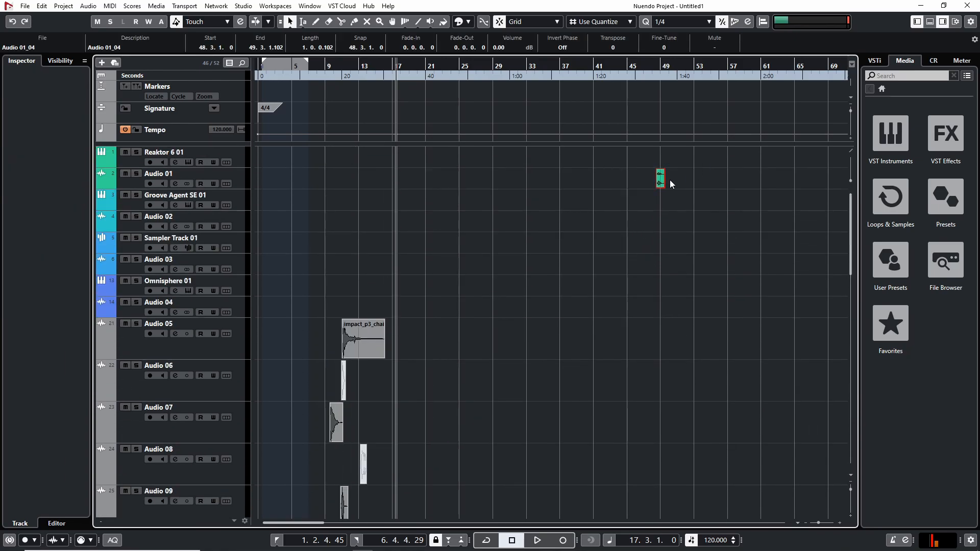
pyautogui.scroll(-6, 277, 413)
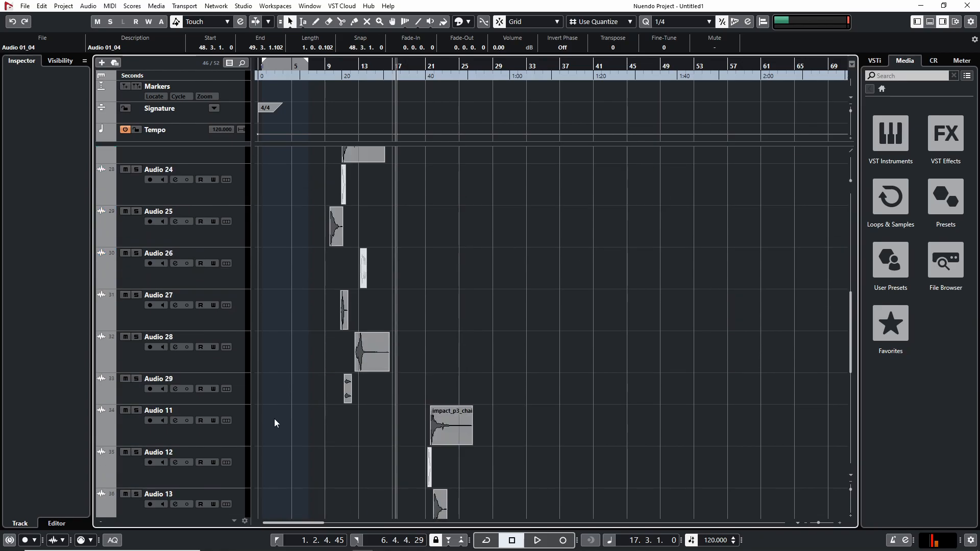
pyautogui.rightClick(204, 513)
pyautogui.click(286, 272)
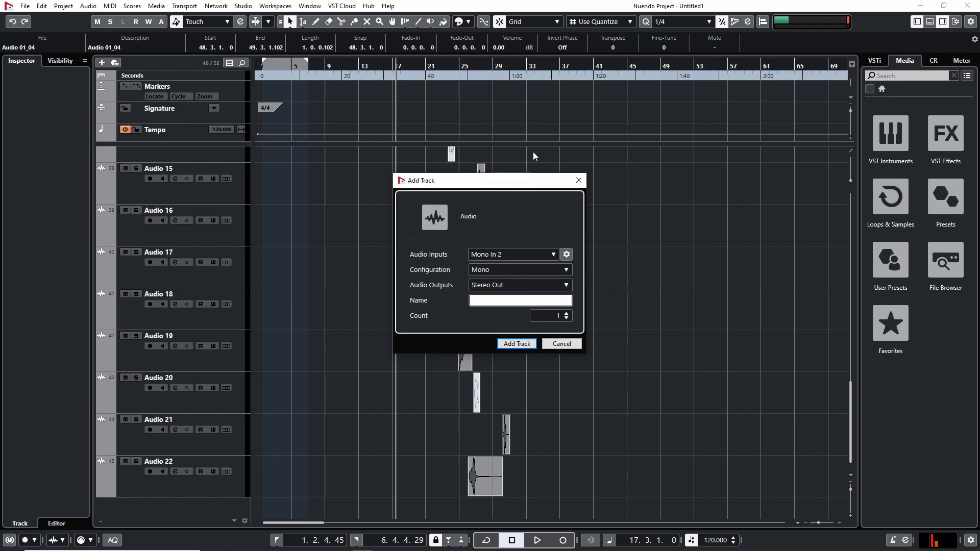
pyautogui.moveTo(521, 176); pyautogui.dragTo(601, 153)
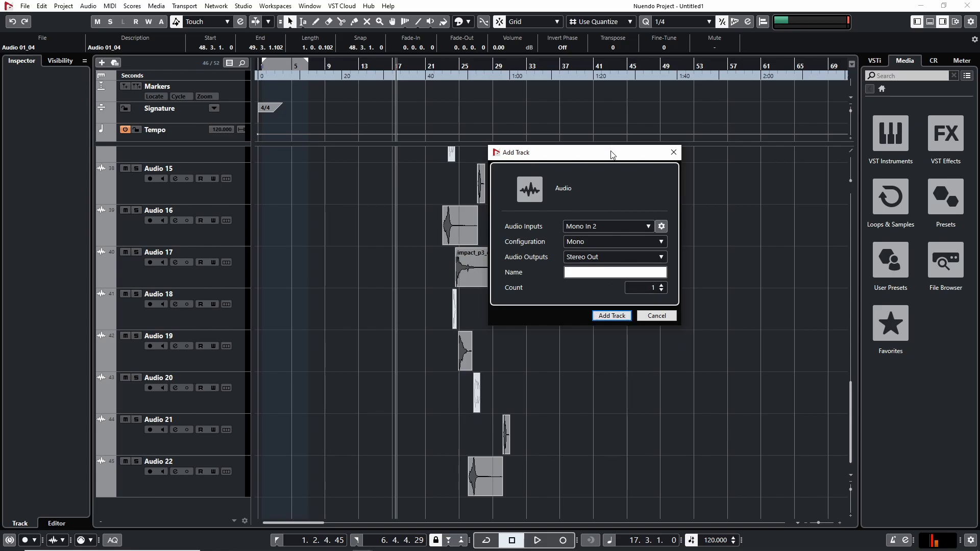
pyautogui.moveTo(612, 155); pyautogui.dragTo(612, 167)
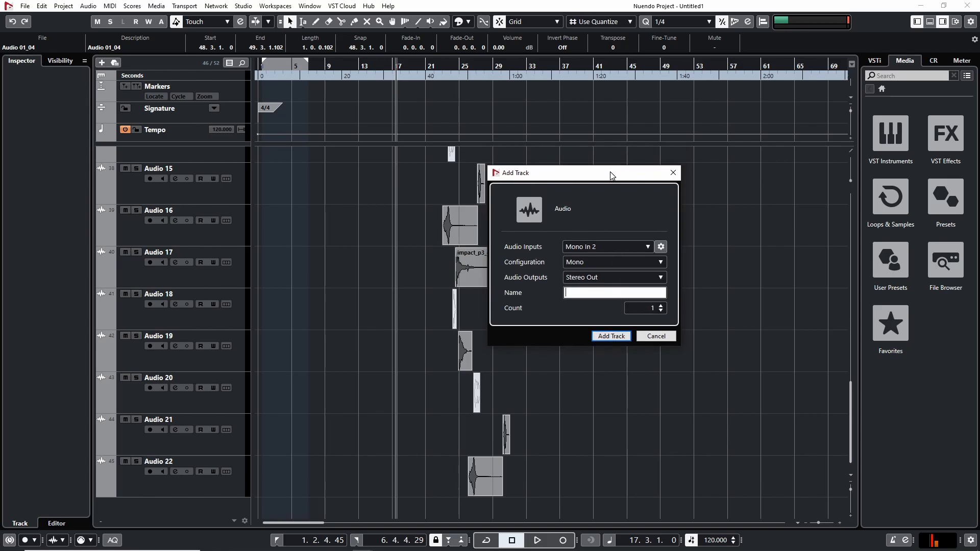
pyautogui.click(607, 329)
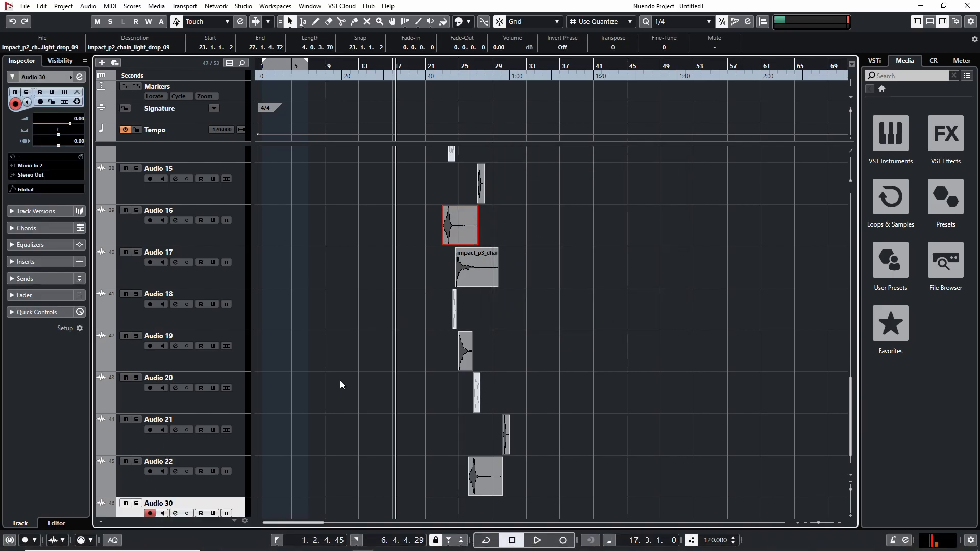
pyautogui.scroll(-1, 306, 362)
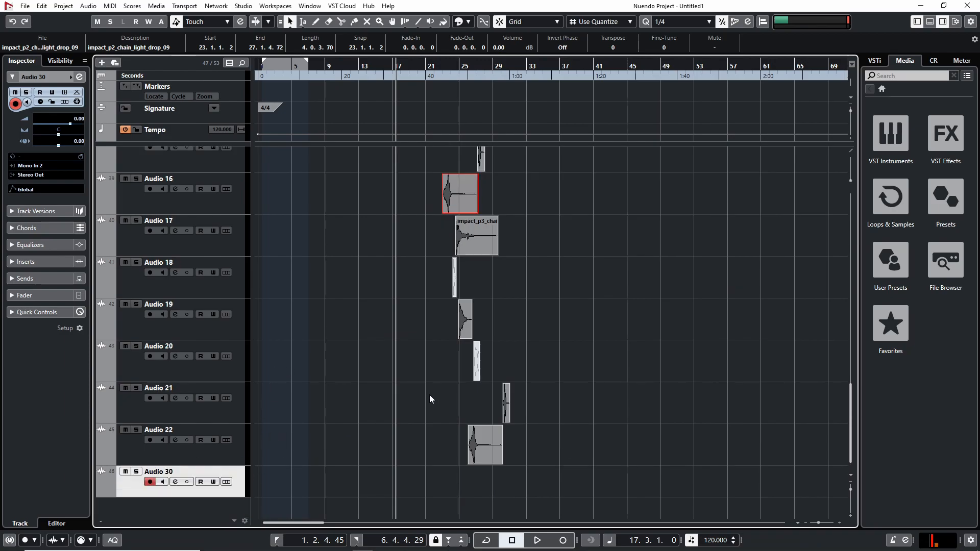
pyautogui.scroll(10, 598, 303)
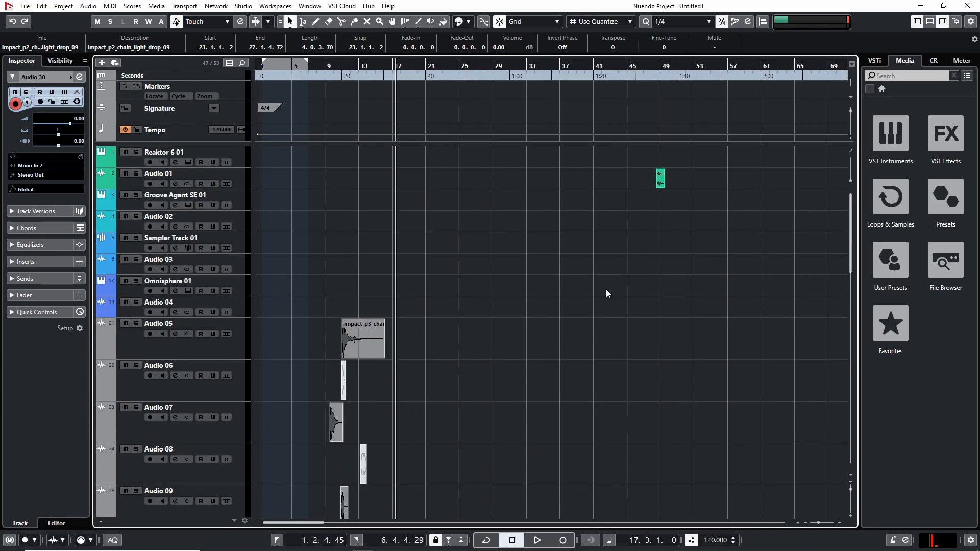
pyautogui.click(659, 178)
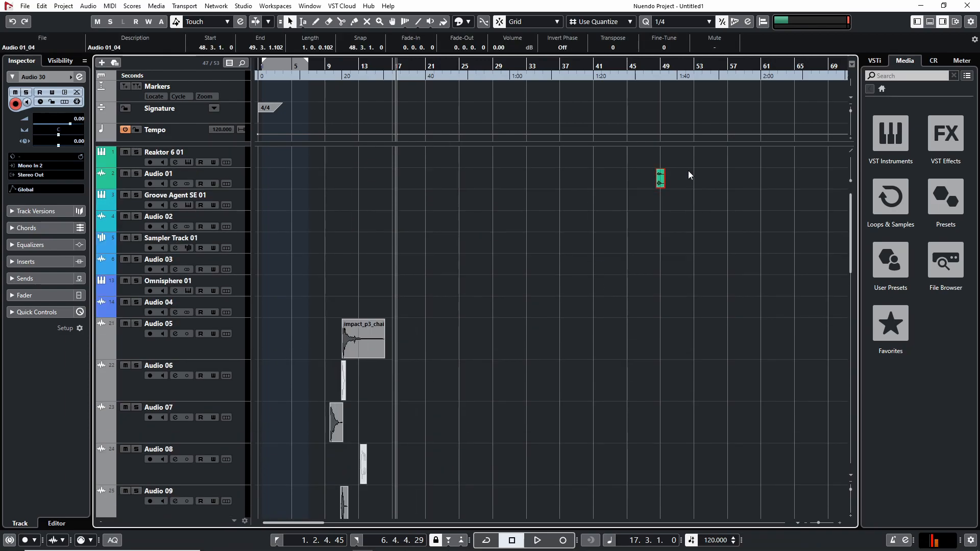
pyautogui.click(690, 280)
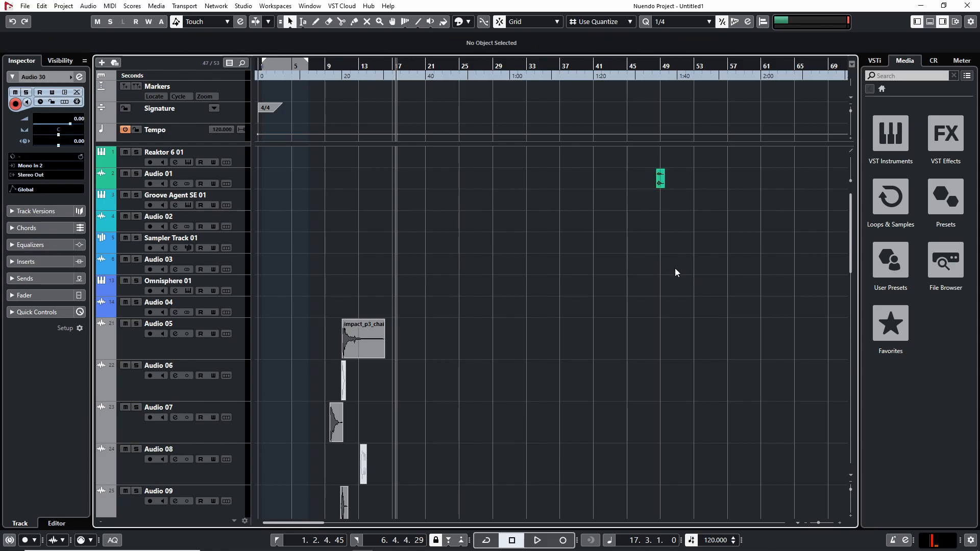
pyautogui.scroll(-15, 451, 269)
pyautogui.scroll(15, 459, 290)
pyautogui.press('g')
pyautogui.press('g')
pyautogui.press('g')
pyautogui.press('g')
pyautogui.press('h')
pyautogui.press('h')
pyautogui.press('h')
pyautogui.press('h')
pyautogui.press('g')
pyautogui.press('g')
pyautogui.press('h')
pyautogui.press('h')
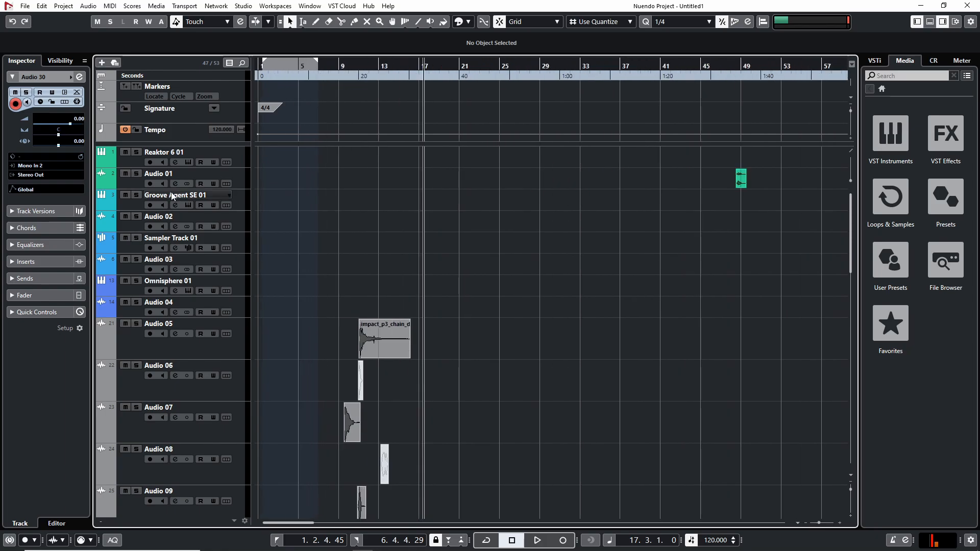
# - Increase the height of the Audio 01 track to several times that of its neighbouring tracks
pyautogui.moveTo(201, 188); pyautogui.dragTo(193, 332)
pyautogui.press('h')
pyautogui.press('h')
pyautogui.press('h')
pyautogui.press('h')
pyautogui.press('h')
pyautogui.press('h')
pyautogui.hscroll(10, 595, 265)
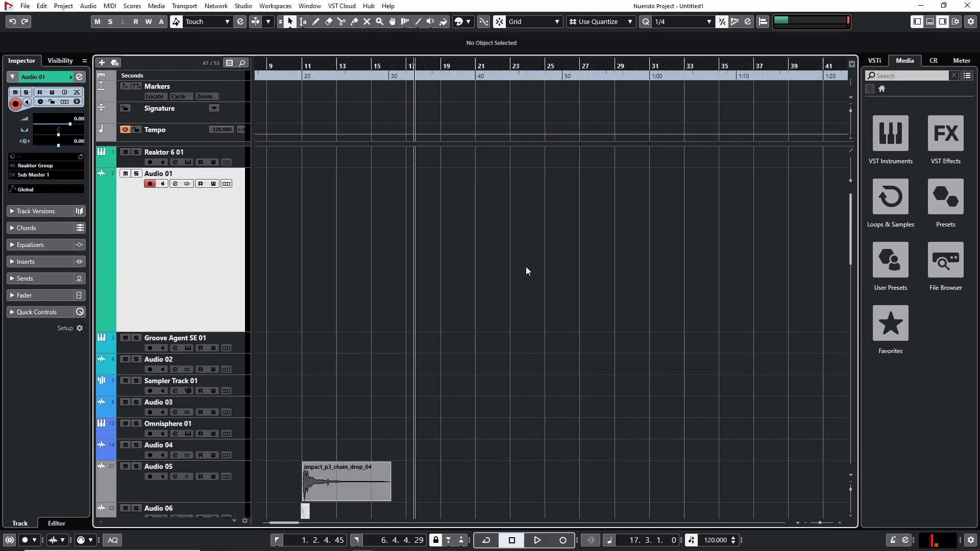
# - Set the project cursor to 49.1.1 and duplicate the Audio 01_04 clip six times in a row on Audio 01
pyautogui.click(550, 245)
pyautogui.press('h')
pyautogui.press('h')
pyautogui.press('h')
pyautogui.press('h')
pyautogui.press('h')
pyautogui.press('h')
pyautogui.press('h')
pyautogui.press('h')
pyautogui.press('h')
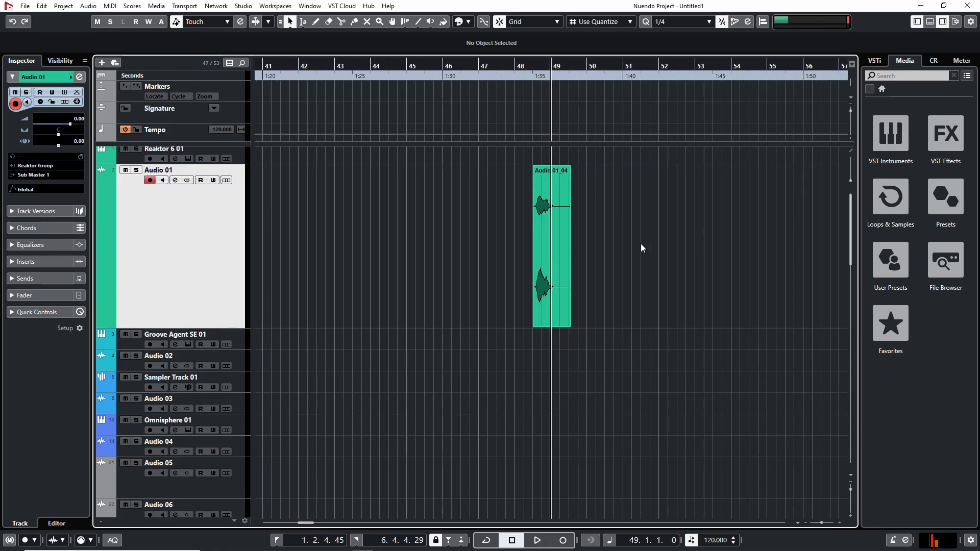
pyautogui.press('g')
pyautogui.press('g')
pyautogui.press('g')
pyautogui.press('g')
pyautogui.press('g')
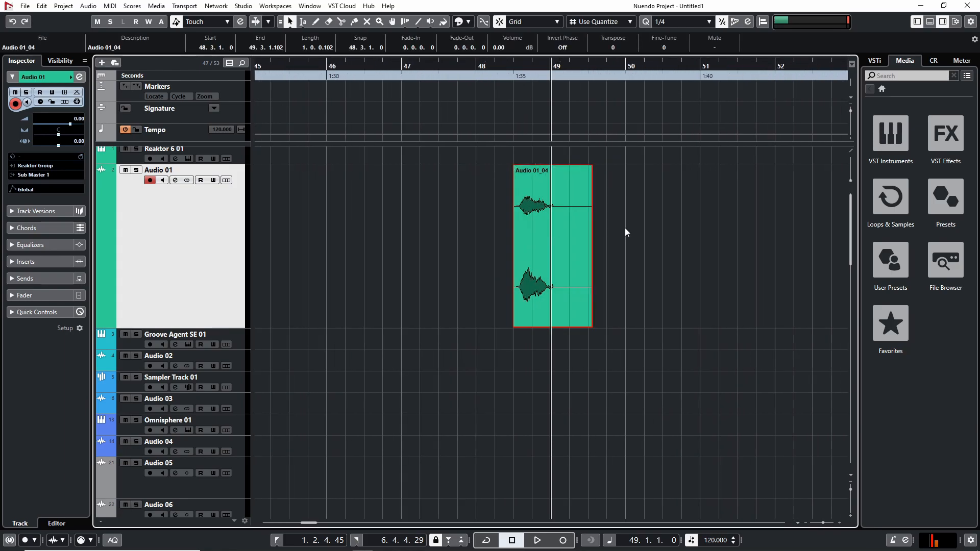
pyautogui.hotkey('ctrl', 'd')
pyautogui.hotkey('ctrl', 'd')
pyautogui.hotkey('ctrl', 'd')
pyautogui.hotkey('ctrl', 'd')
pyautogui.hotkey('ctrl', 'd')
pyautogui.hotkey('ctrl', 'd')
pyautogui.press('g')
pyautogui.press('g')
pyautogui.press('g')
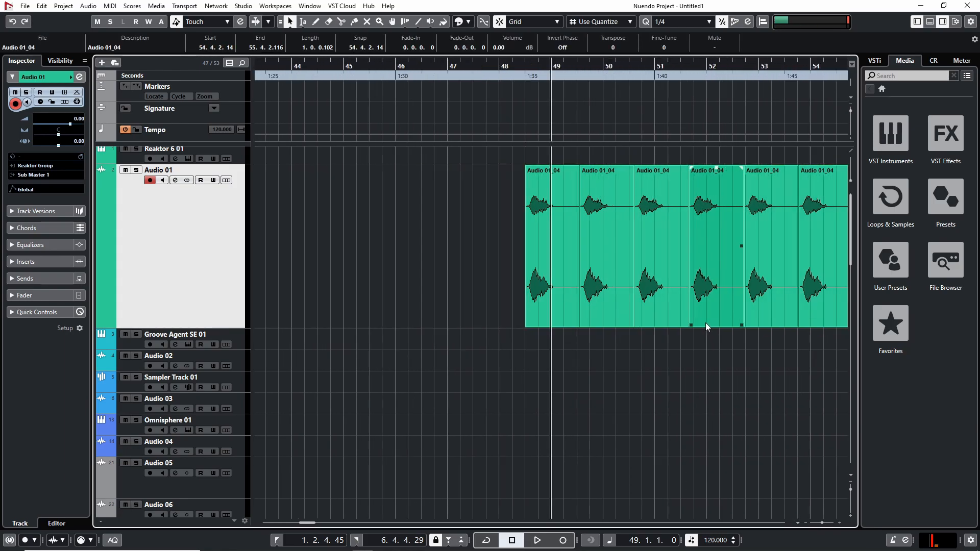
# - Move individual Audio 01_04 clips apart on Audio 01 so irregular gaps separate all seven clips
pyautogui.moveTo(745, 225)
pyautogui.mouseDown()
pyautogui.moveTo(803, 227)
pyautogui.moveTo(753, 229)
pyautogui.mouseUp()
pyautogui.moveTo(683, 228); pyautogui.dragTo(707, 228)
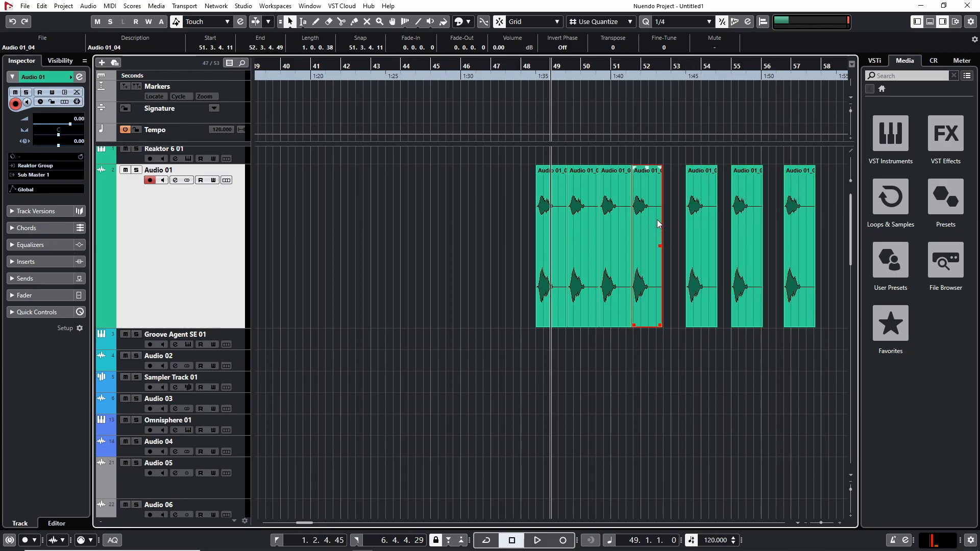
pyautogui.click(543, 222)
pyautogui.moveTo(543, 222); pyautogui.dragTo(453, 224)
pyautogui.moveTo(580, 226)
pyautogui.mouseDown()
pyautogui.moveTo(541, 225)
pyautogui.moveTo(597, 225)
pyautogui.moveTo(592, 234)
pyautogui.mouseUp()
pyautogui.moveTo(384, 393); pyautogui.dragTo(835, 208)
pyautogui.click(735, 424)
pyautogui.press('g')
pyautogui.press('g')
pyautogui.press('g')
pyautogui.press('h')
pyautogui.press('h')
pyautogui.press('h')
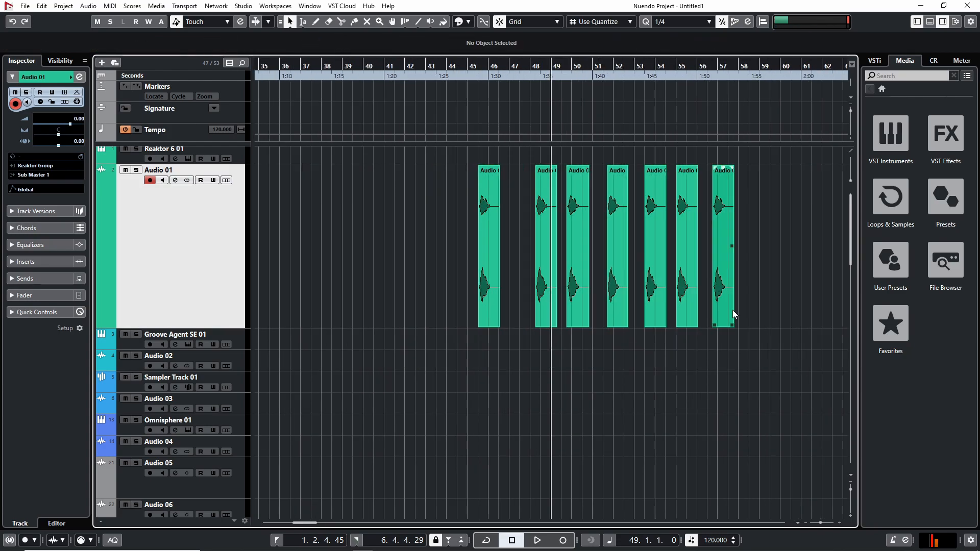
pyautogui.moveTo(724, 313); pyautogui.dragTo(667, 348)
pyautogui.press('g')
pyautogui.hscroll(3, 689, 344)
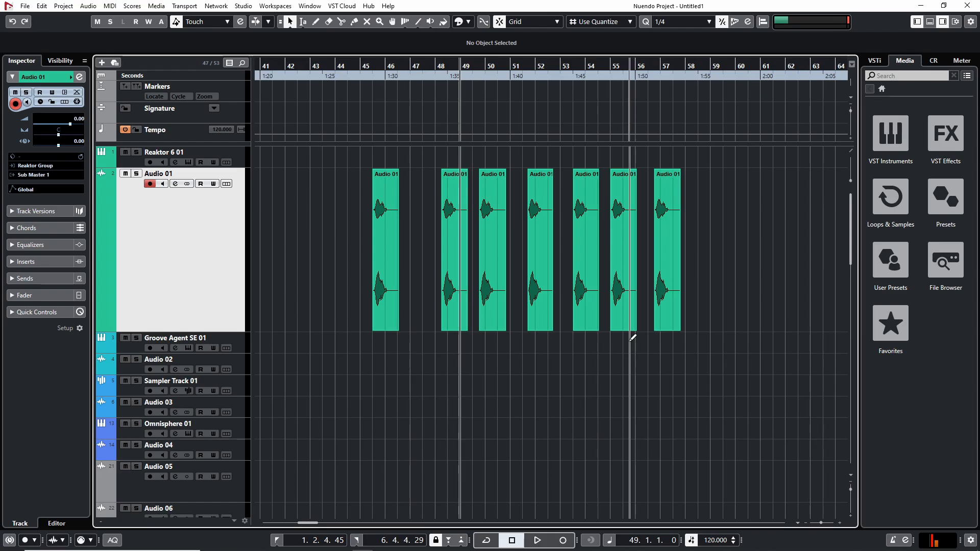
pyautogui.hotkey('alt', 'k')
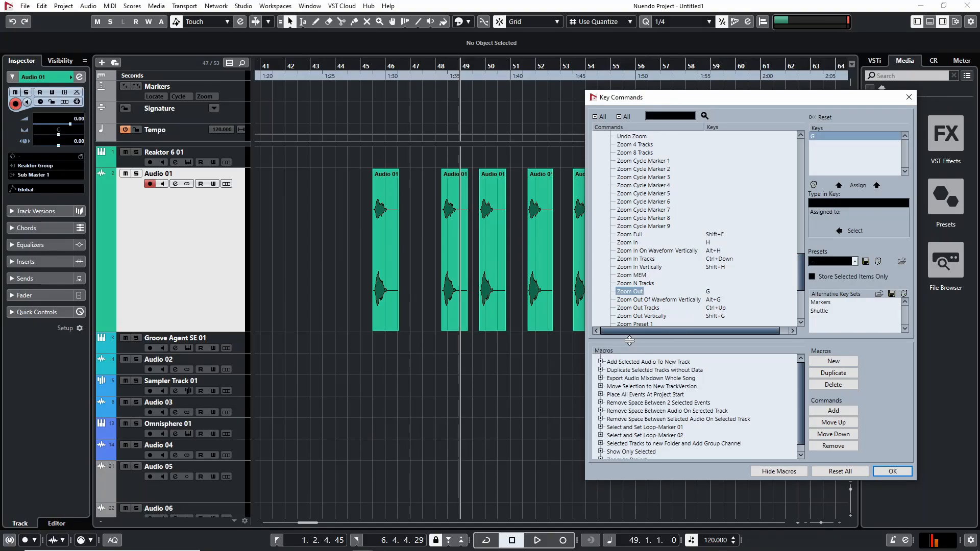
pyautogui.click(909, 97)
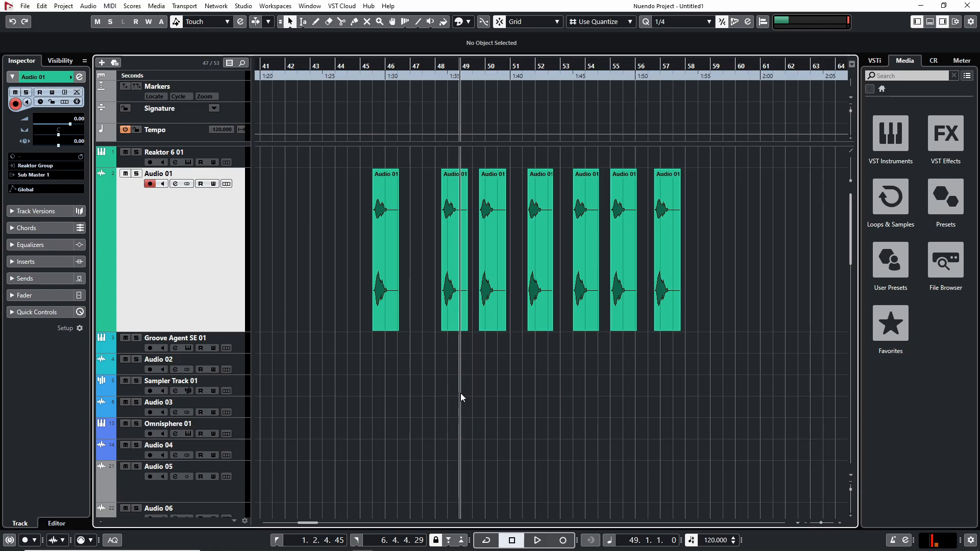
pyautogui.moveTo(330, 220); pyautogui.dragTo(692, 235)
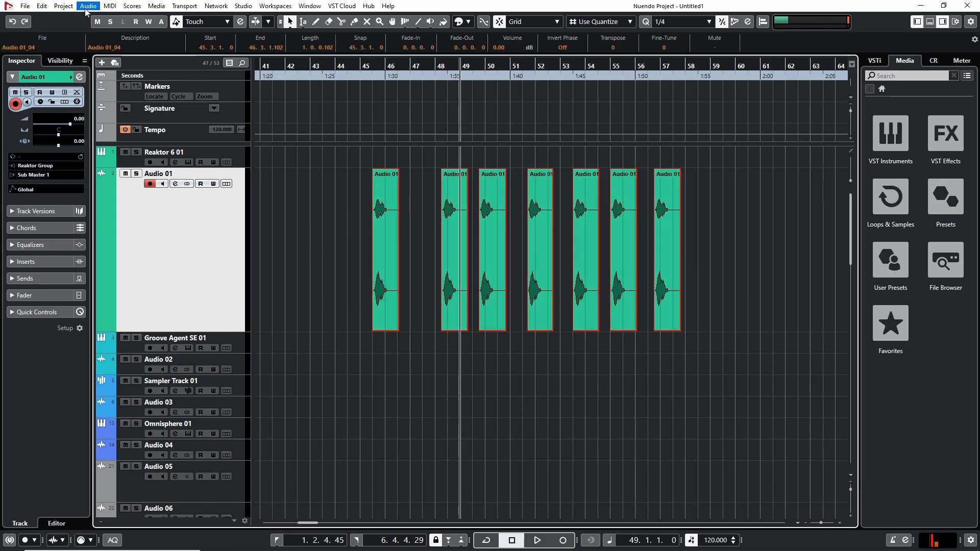
pyautogui.click(88, 6)
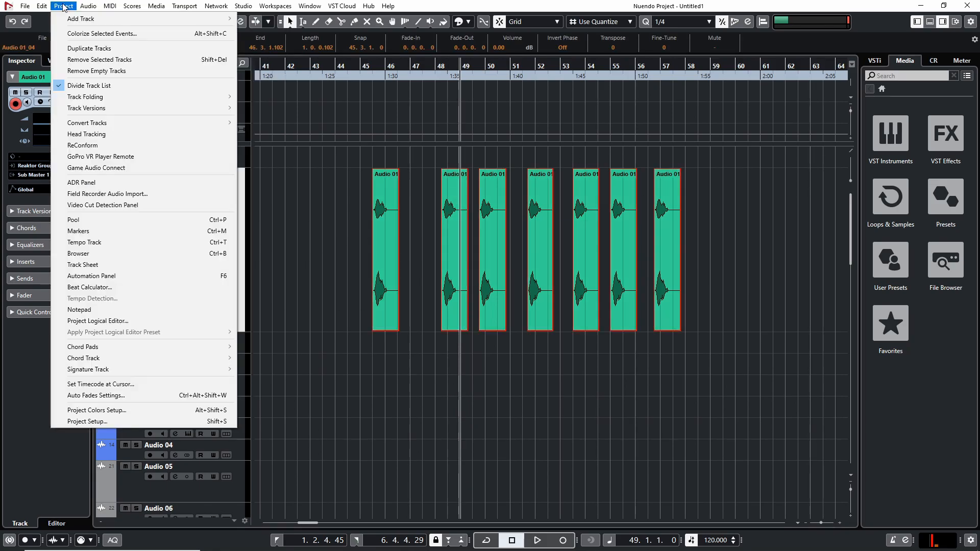
pyautogui.moveTo(39, 6)
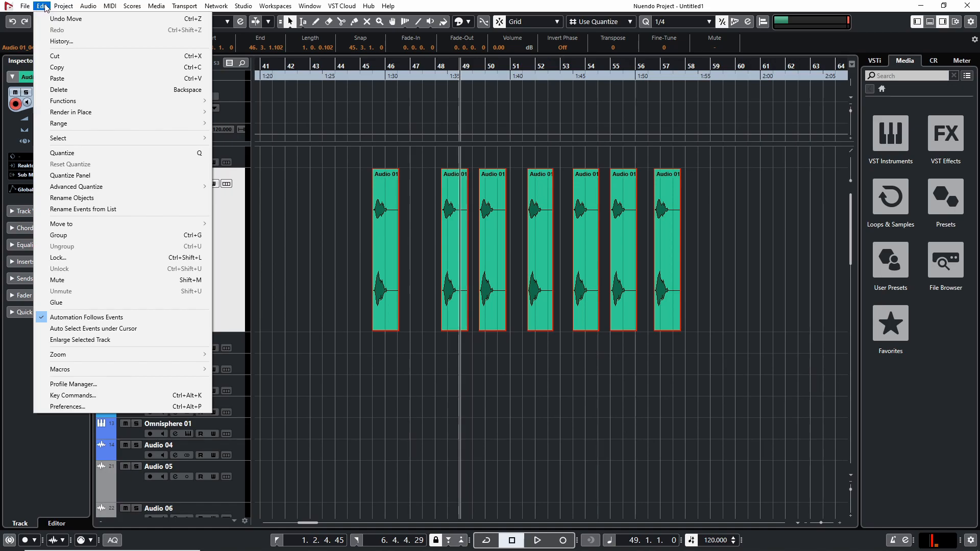
pyautogui.moveTo(81, 6)
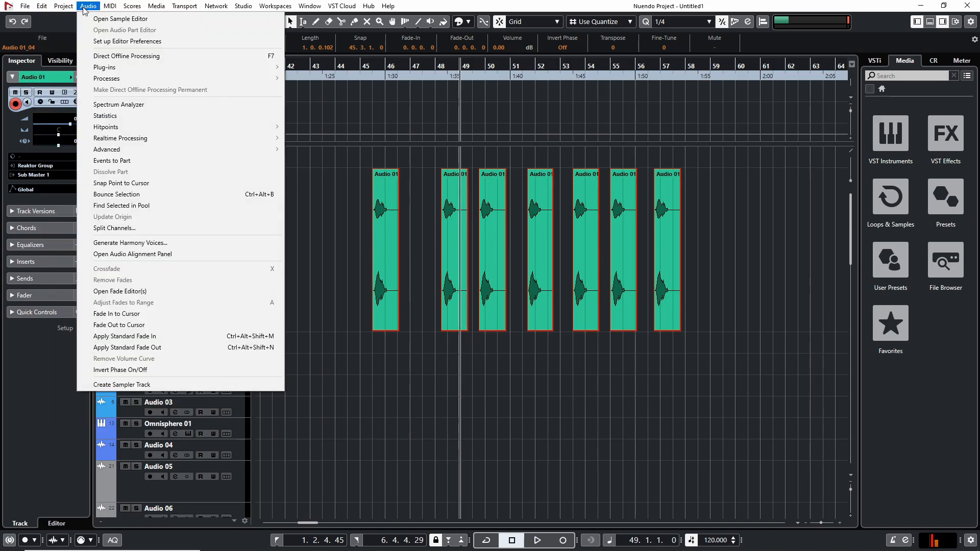
pyautogui.click(562, 278)
# - Space all seven clips on Audio 01 evenly with a spacer of 1.0 seconds between the selected events
pyautogui.moveTo(725, 257); pyautogui.dragTo(351, 270)
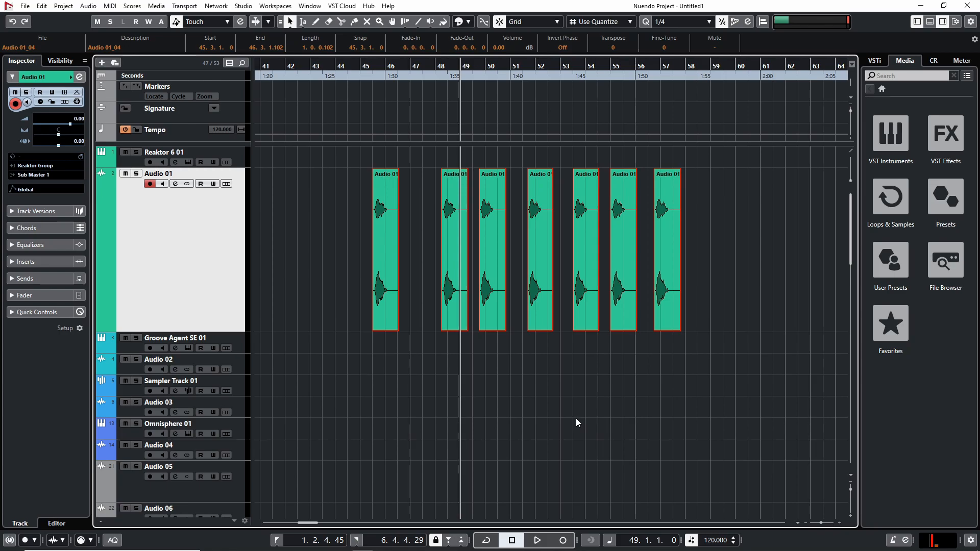
pyautogui.hotkey('ctrl', 'alt', 's')
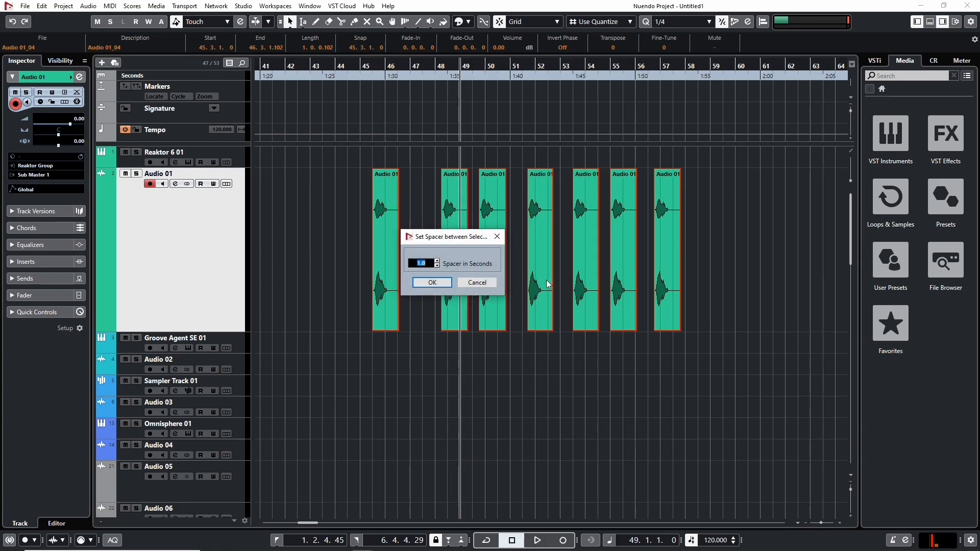
pyautogui.moveTo(449, 241); pyautogui.dragTo(498, 241)
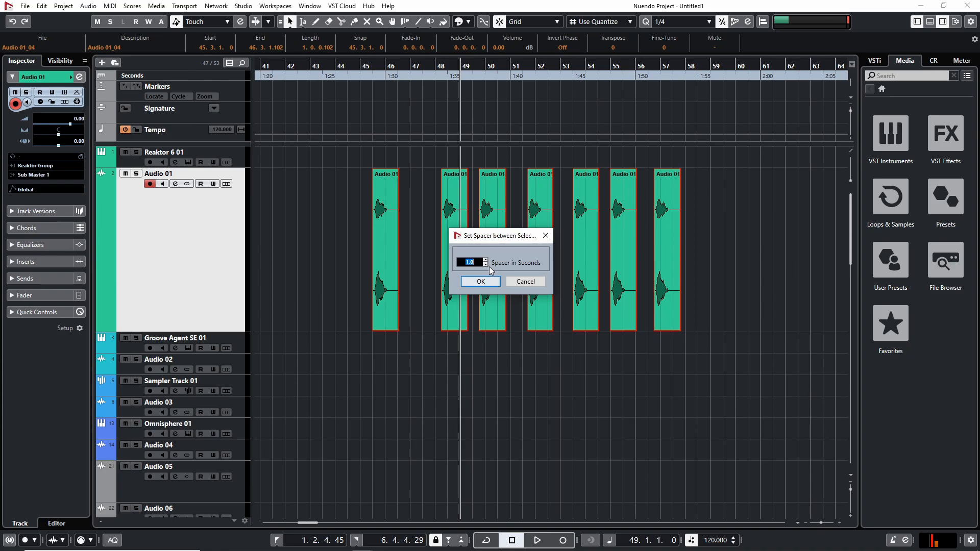
pyautogui.click(480, 281)
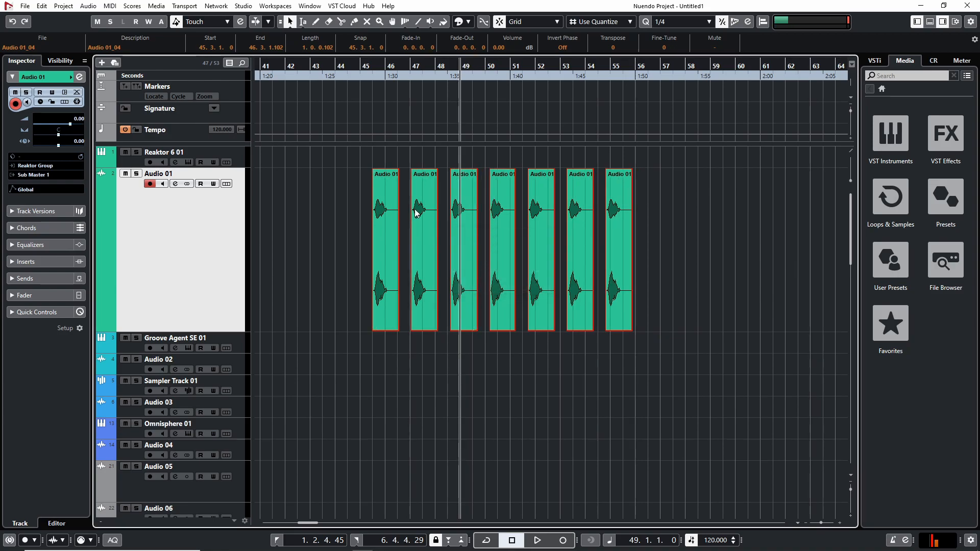
pyautogui.click(679, 207)
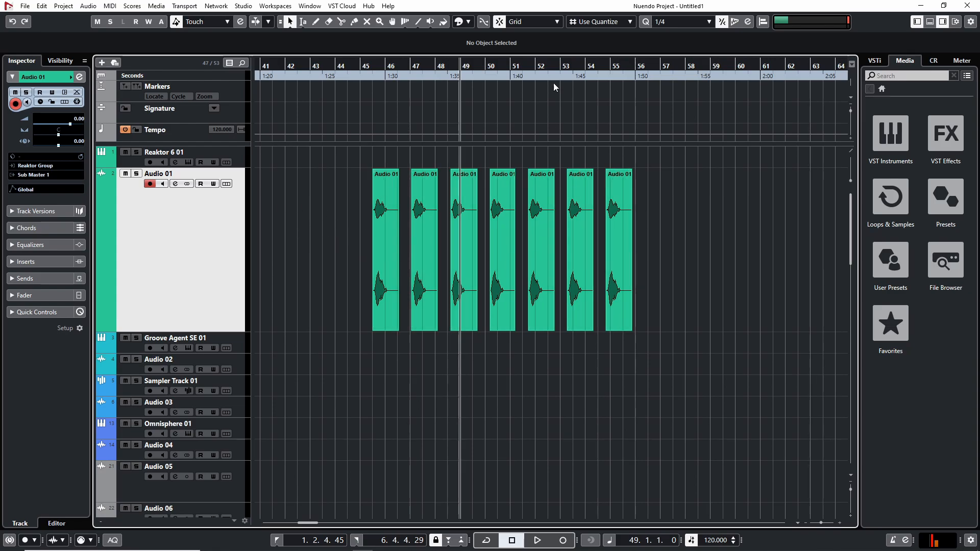
# - Set the snap type to Shuffle
pyautogui.click(556, 23)
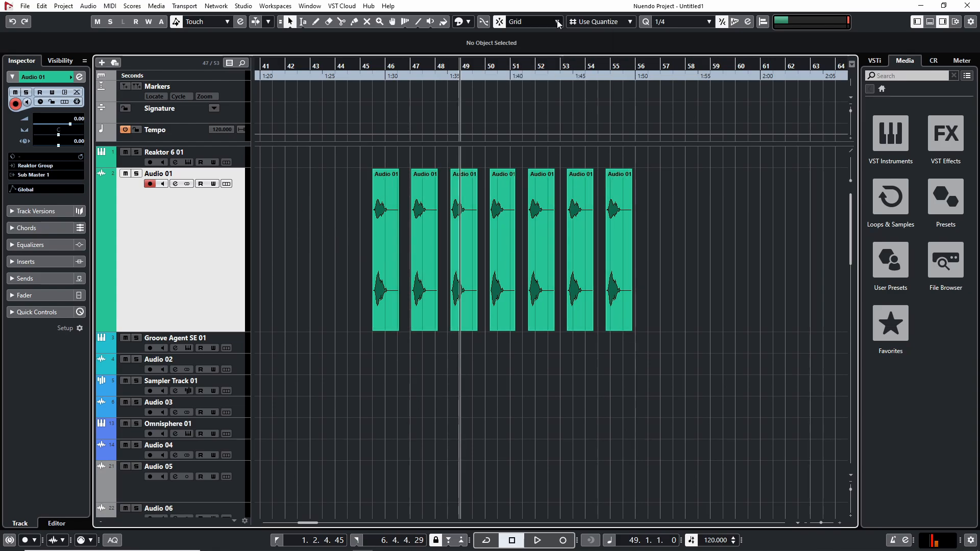
pyautogui.click(557, 23)
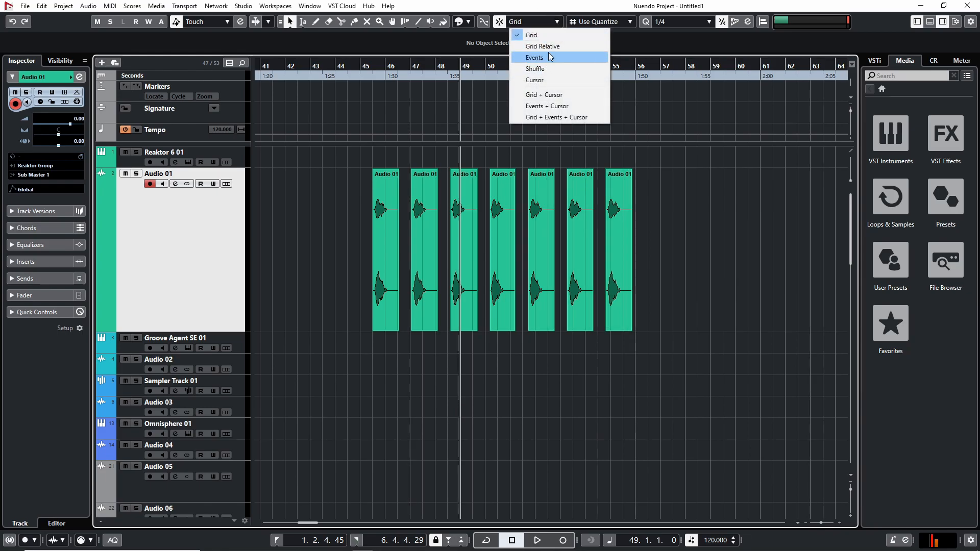
pyautogui.click(556, 24)
pyautogui.click(554, 24)
pyautogui.click(526, 69)
# - Close the gaps on Audio 01 by shuffling the last six clips up against the first, and undo the move
pyautogui.moveTo(429, 159); pyautogui.dragTo(685, 255)
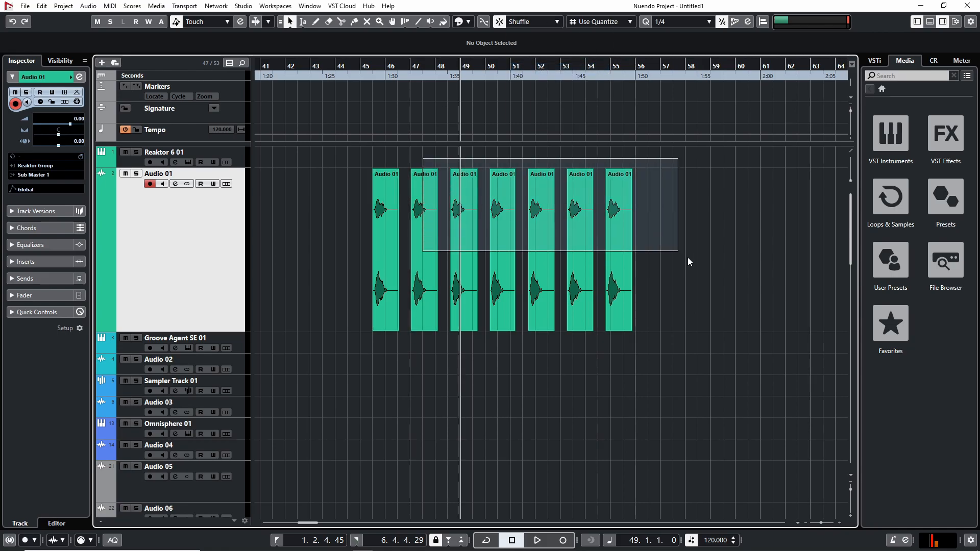
pyautogui.moveTo(435, 230); pyautogui.dragTo(418, 229)
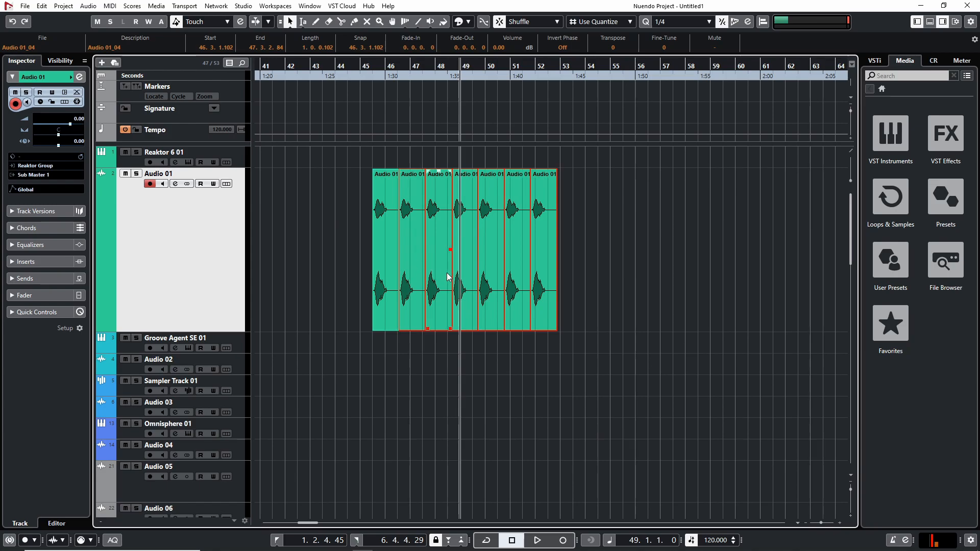
pyautogui.hotkey('ctrl', 'z')
pyautogui.press('h')
pyautogui.press('h')
pyautogui.press('h')
pyautogui.press('h')
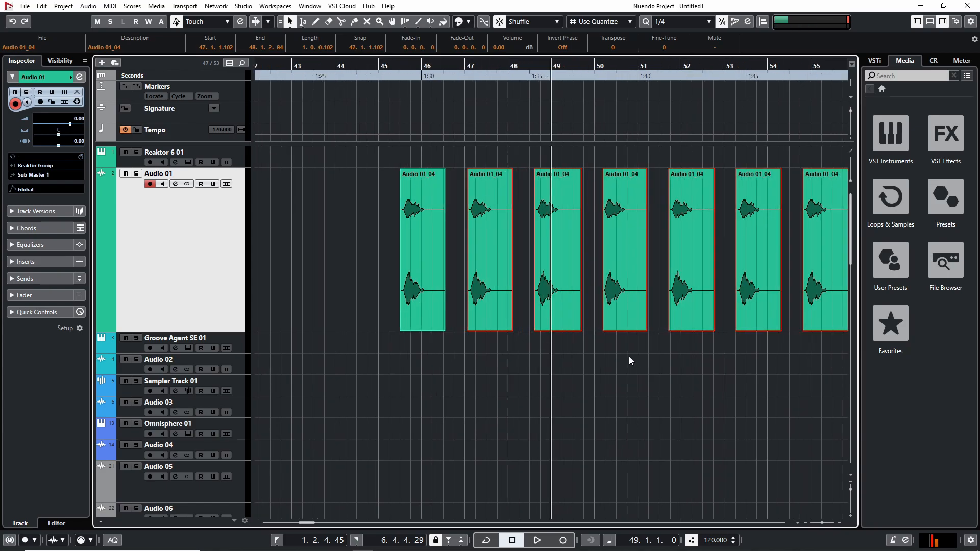
pyautogui.press('g')
pyautogui.press('g')
pyautogui.click(436, 235)
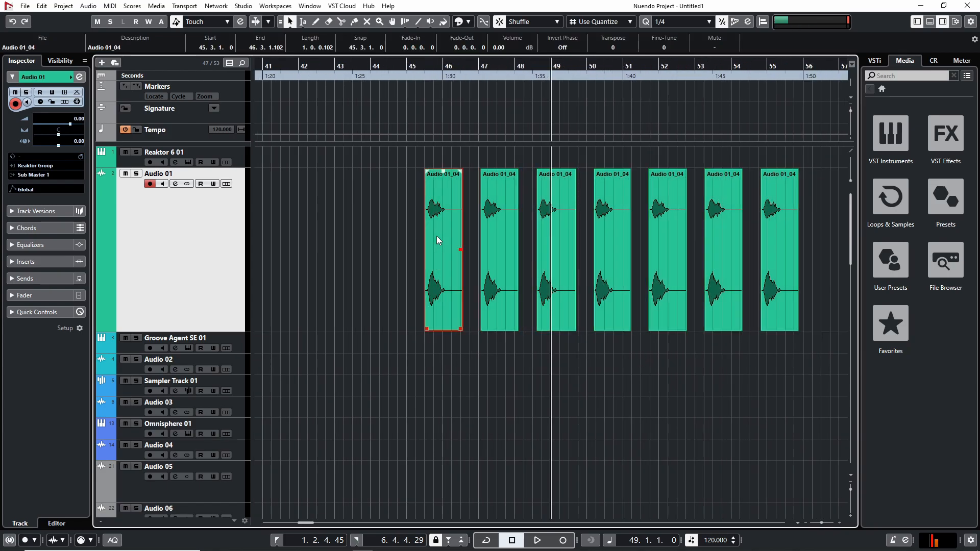
pyautogui.press('g')
pyautogui.press('h')
pyautogui.press('h')
pyautogui.press('h')
pyautogui.press('g')
pyautogui.press('g')
pyautogui.moveTo(427, 144)
pyautogui.mouseDown()
pyautogui.moveTo(433, 219)
pyautogui.moveTo(442, 165)
pyautogui.mouseUp()
pyautogui.moveTo(409, 190); pyautogui.dragTo(450, 229)
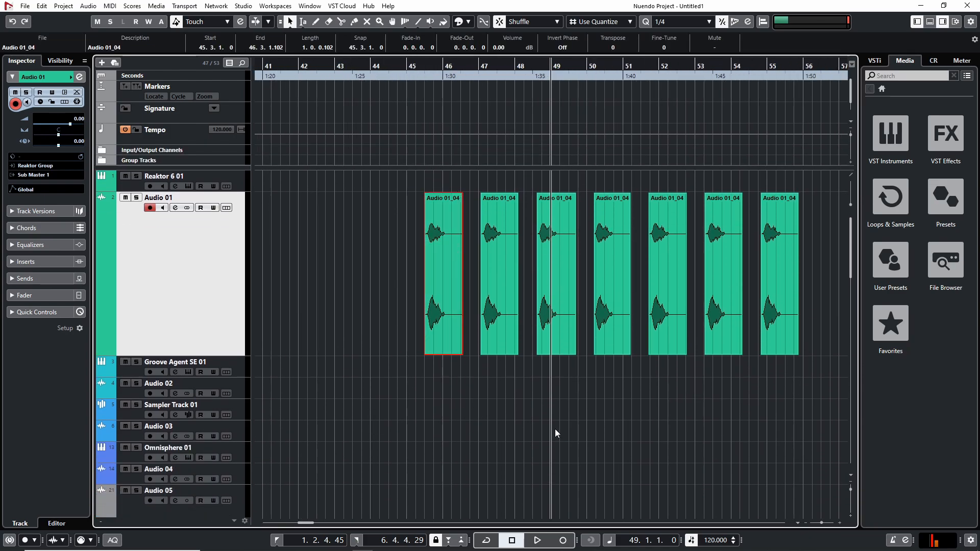
pyautogui.moveTo(542, 429); pyautogui.dragTo(423, 396)
pyautogui.moveTo(346, 384)
pyautogui.mouseDown()
pyautogui.moveTo(347, 286)
pyautogui.moveTo(333, 299)
pyautogui.mouseUp()
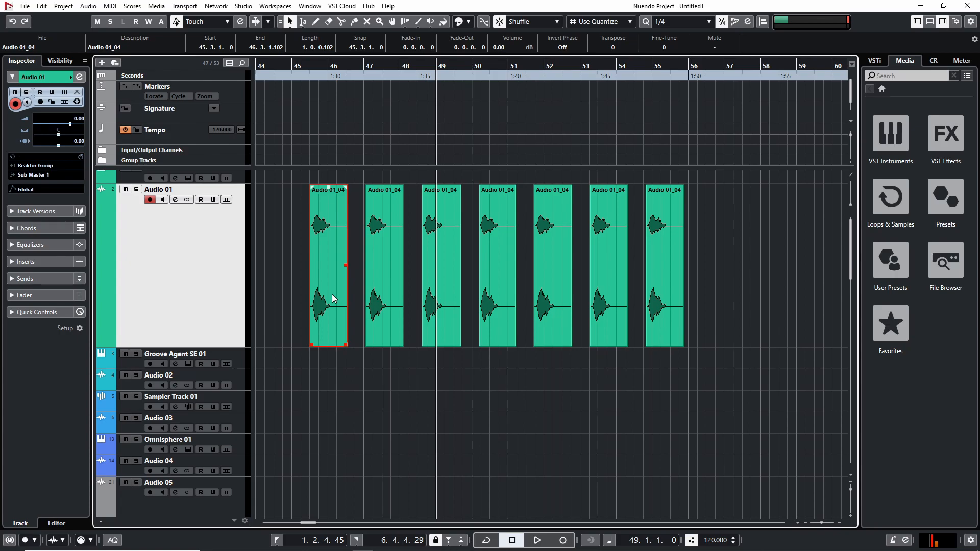
# - Shuffle the six clips following the first one on Audio 01 towards it so that they all adjoin
pyautogui.moveTo(380, 372); pyautogui.dragTo(752, 256)
pyautogui.moveTo(384, 241); pyautogui.dragTo(325, 230)
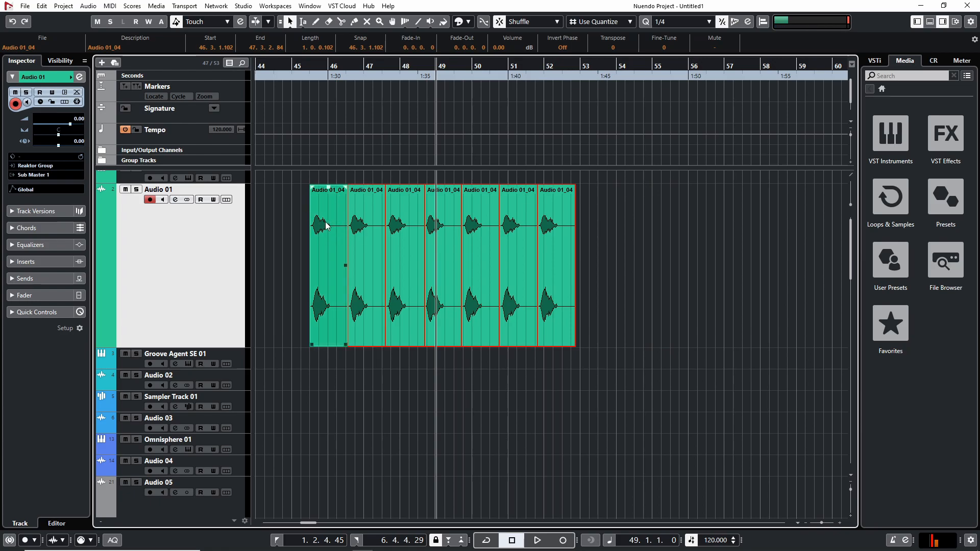
# - Set the snap type back to Grid, undo the shuffle move of the clips and clear the selection
pyautogui.click(531, 22)
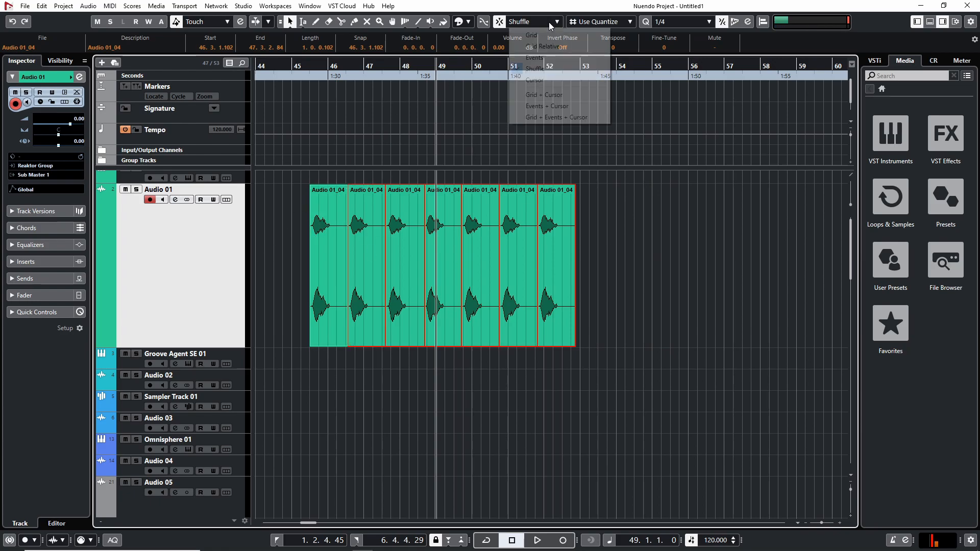
pyautogui.click(521, 34)
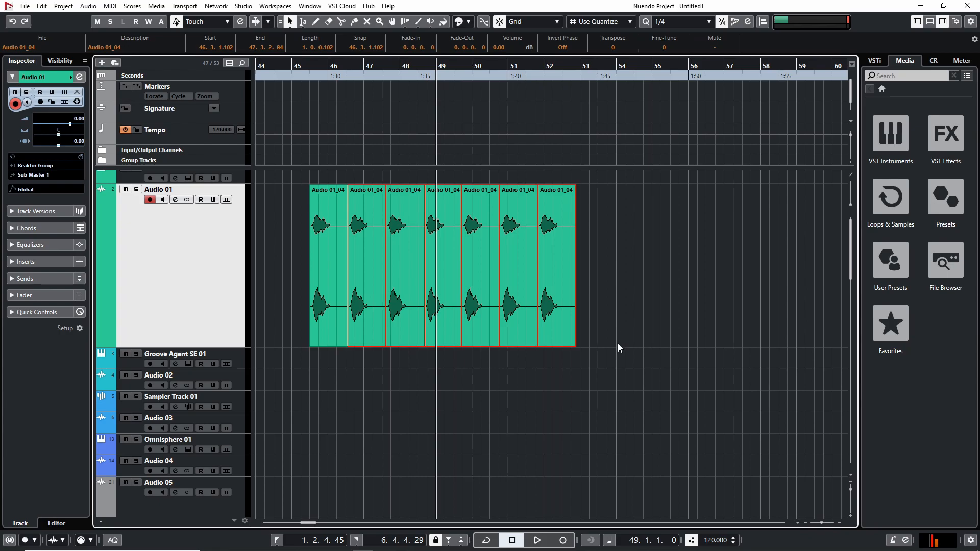
pyautogui.hotkey('ctrl', 'z')
pyautogui.click(607, 371)
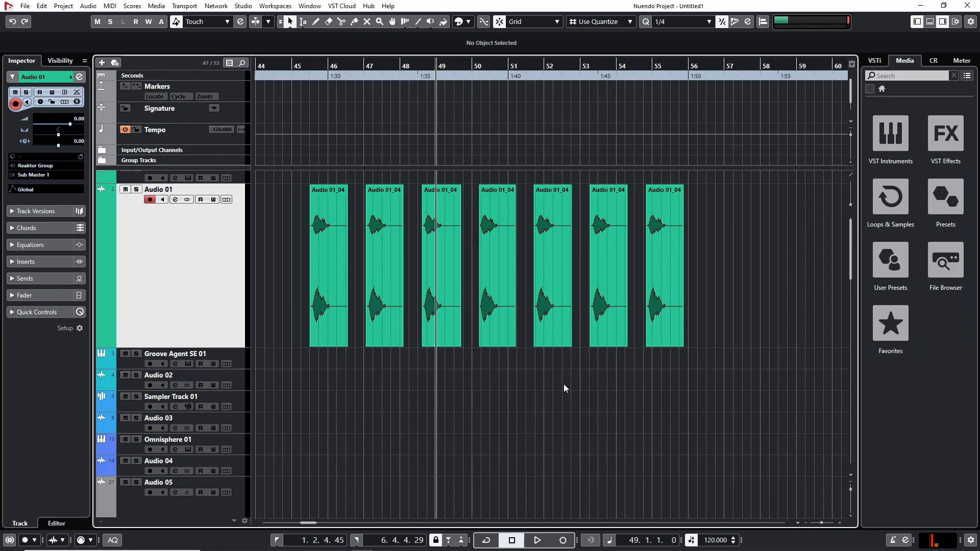
pyautogui.moveTo(336, 365); pyautogui.dragTo(787, 241)
pyautogui.hotkey('alt', 'd')
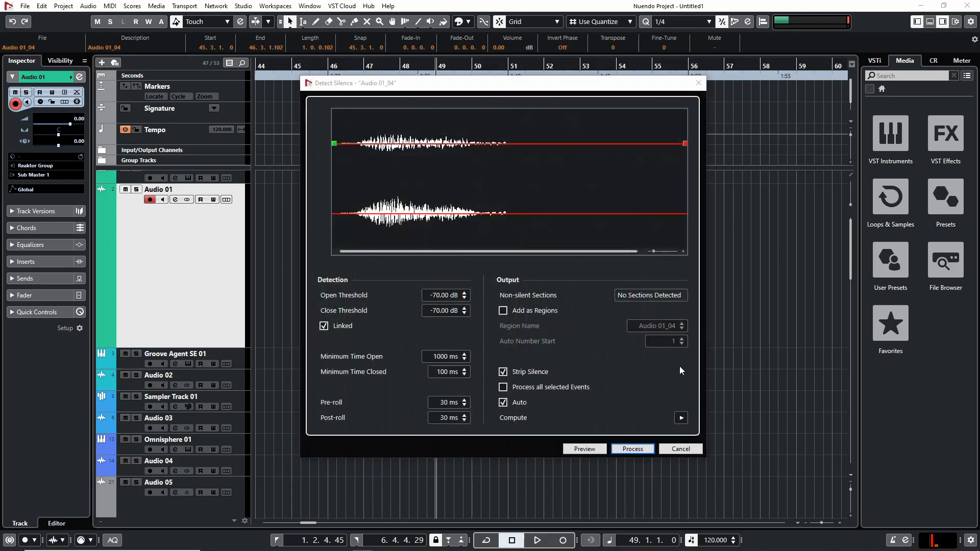
pyautogui.click(673, 445)
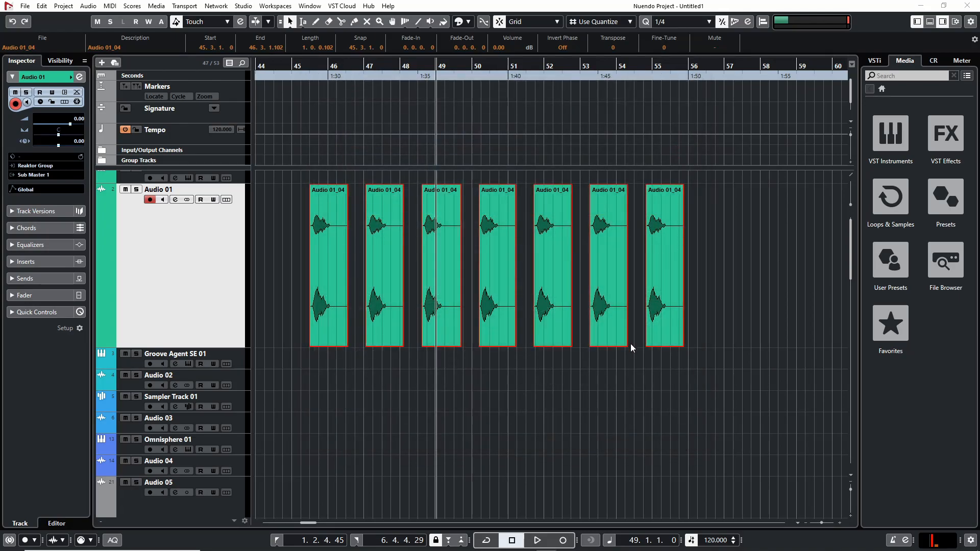
pyautogui.click(610, 385)
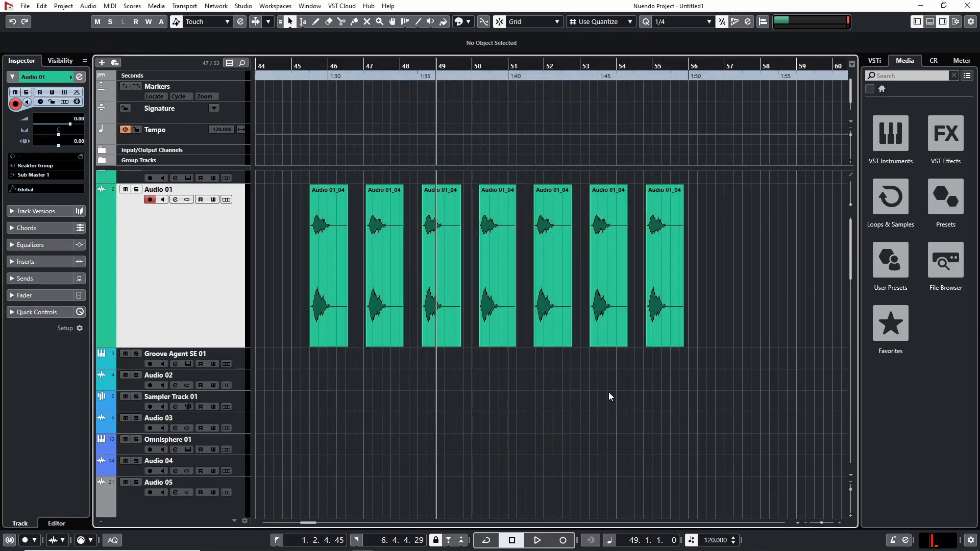
# - Remove the space between all seven selected clips on Audio 01 with the assigned macro, and undo it
pyautogui.moveTo(725, 216); pyautogui.dragTo(332, 278)
pyautogui.hotkey('ctrl', 'l')
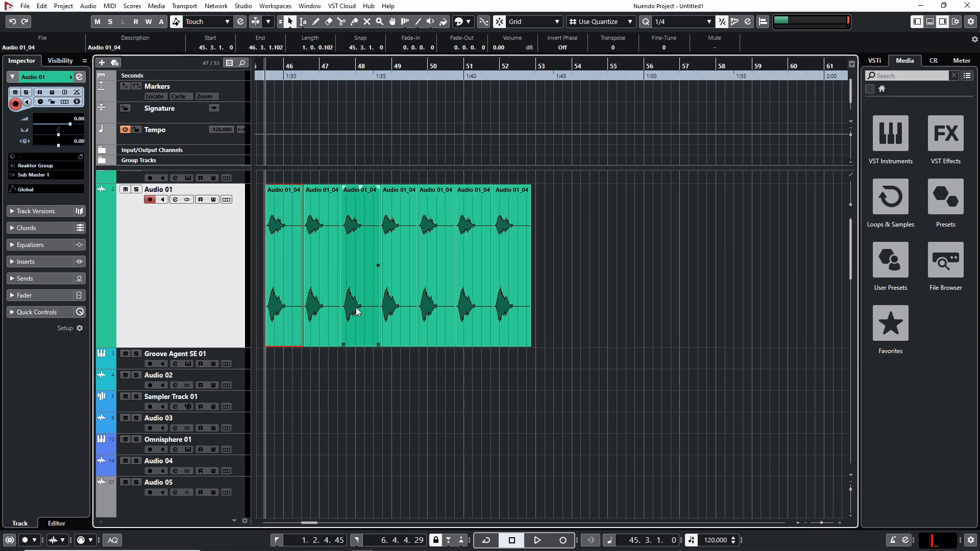
pyautogui.press('g')
pyautogui.press('g')
pyautogui.press('g')
pyautogui.press('g')
pyautogui.press('g')
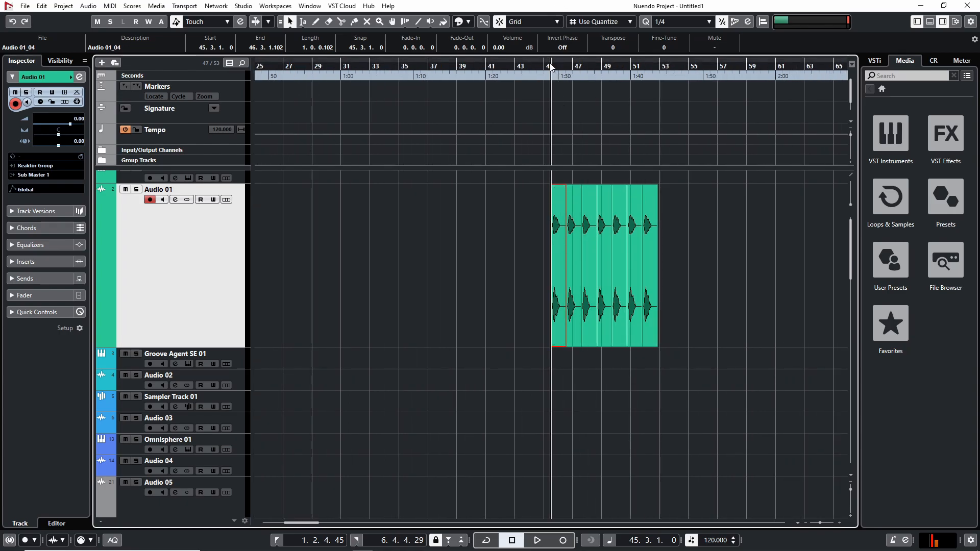
pyautogui.hotkey('ctrl', 'z')
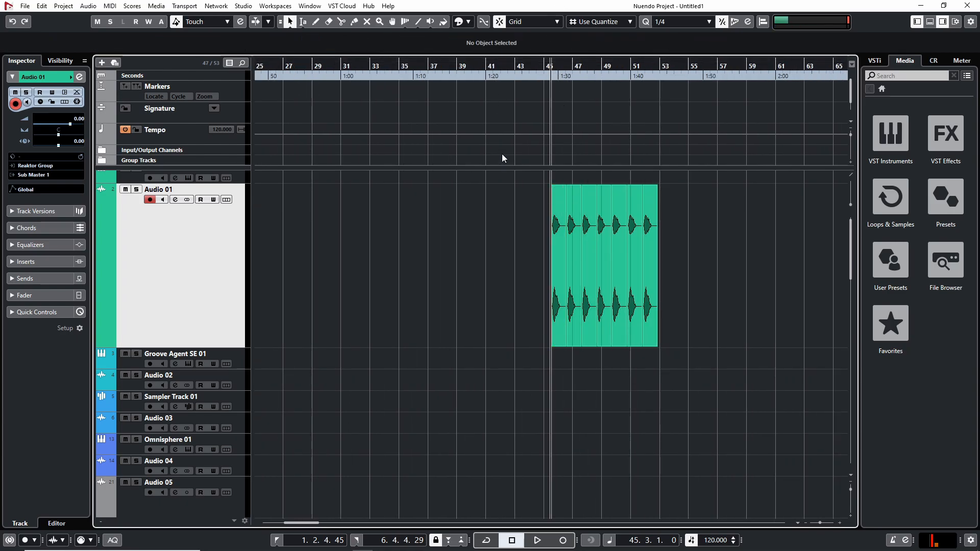
# - Place the project cursor at 38.2.1.0, reapply the gap removal to the Audio 01 clips and undo it
pyautogui.moveTo(450, 70); pyautogui.dragTo(443, 74)
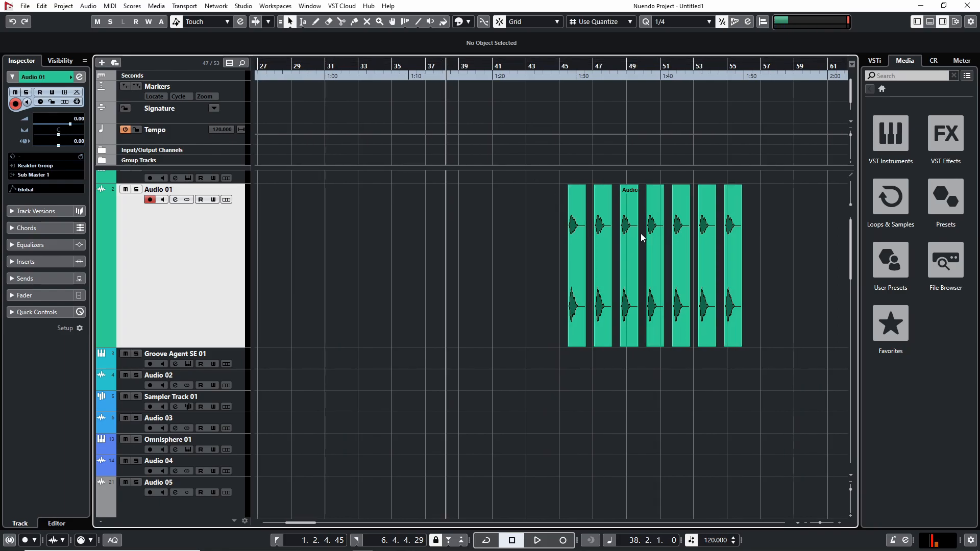
pyautogui.hotkey('ctrl', 'shift', 'z')
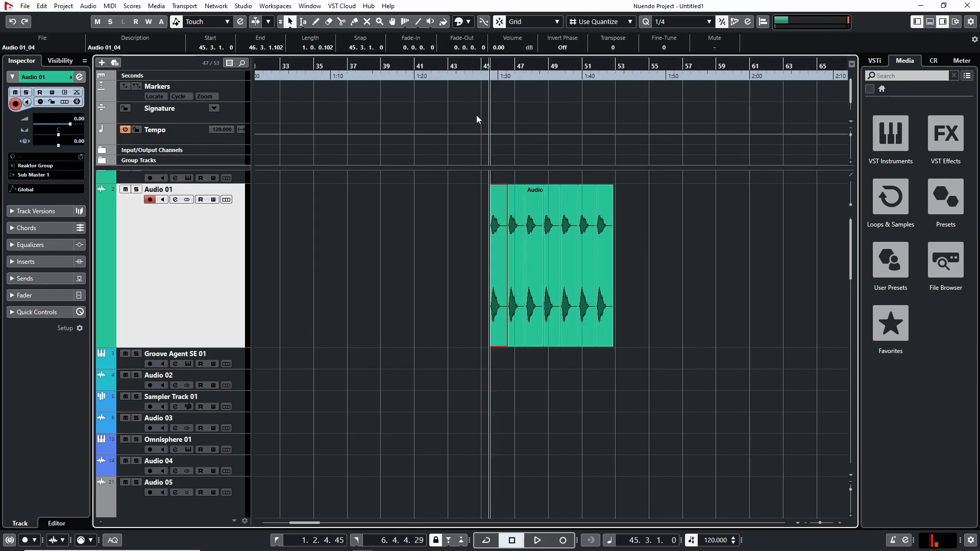
pyautogui.click(492, 87)
pyautogui.hotkey('ctrl', 'z')
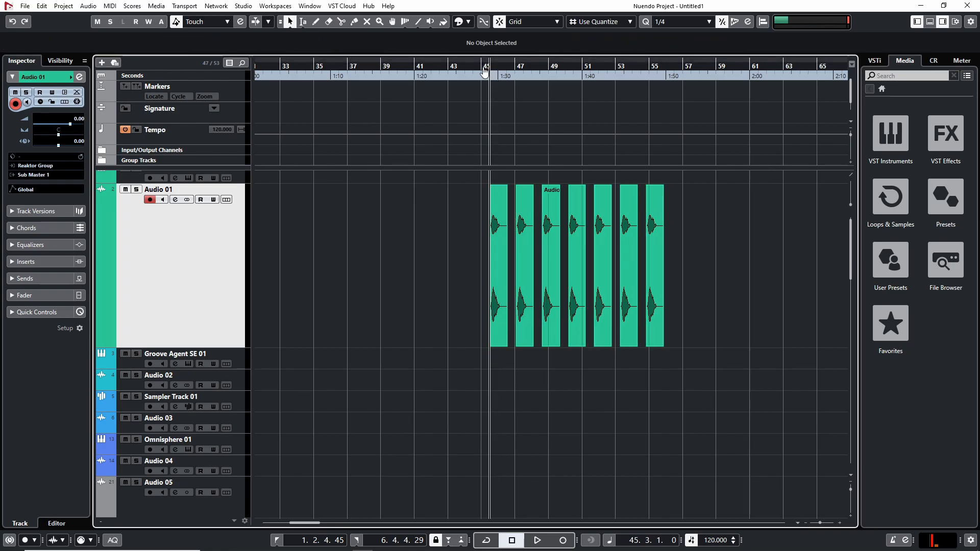
# - Place the project cursor at 37.1.1.0, run the gap removal macro on the Audio 01 clips, and undo it
pyautogui.click(347, 70)
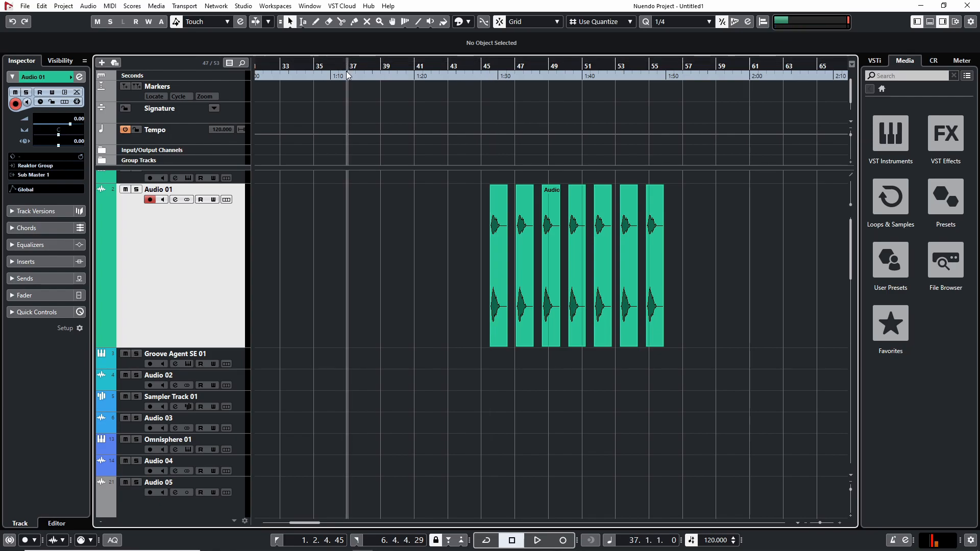
pyautogui.hotkey('alt', 'g')
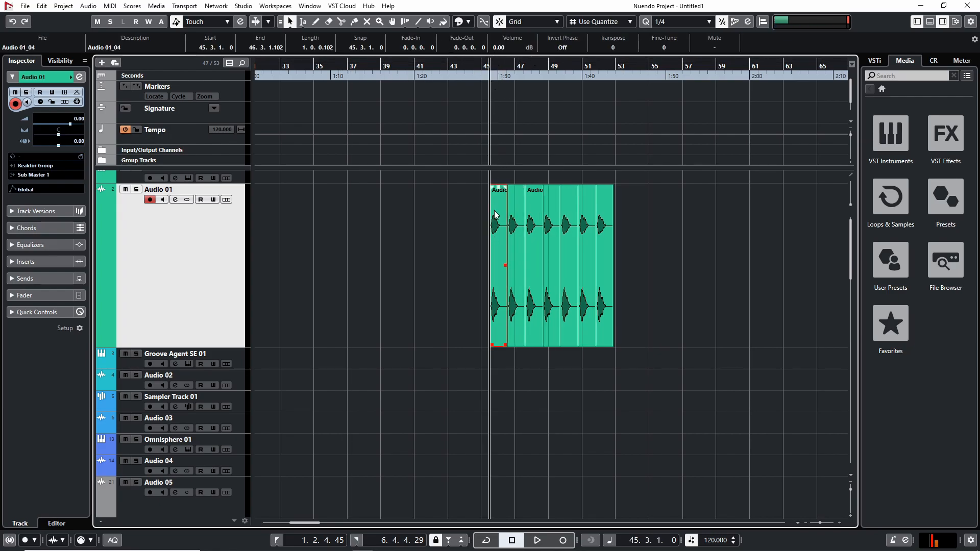
pyautogui.hotkey('ctrl', 'z')
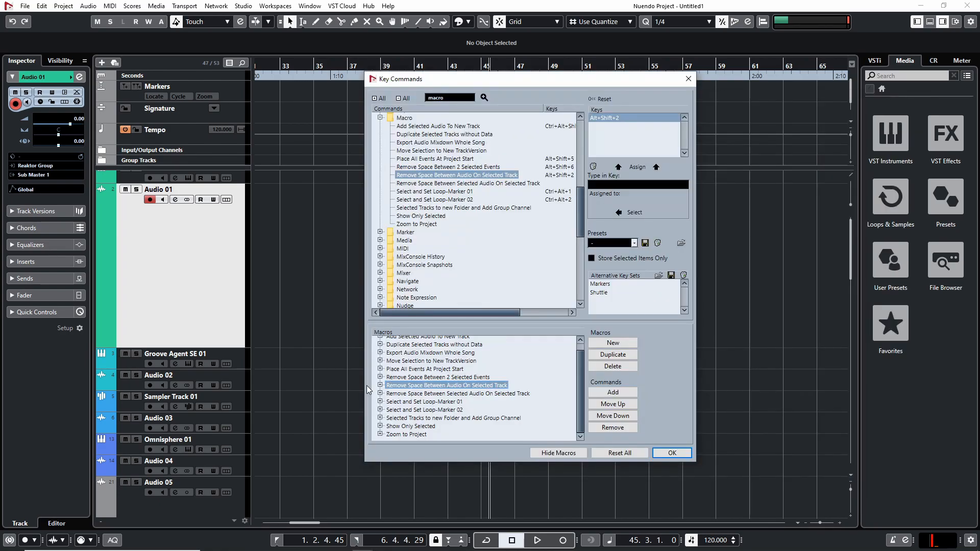
# - Examine the command list of the Remove Space Between Audio On Selected Track macro, including its Snap Type: Shuffle command, and close the key commands
pyautogui.click(381, 386)
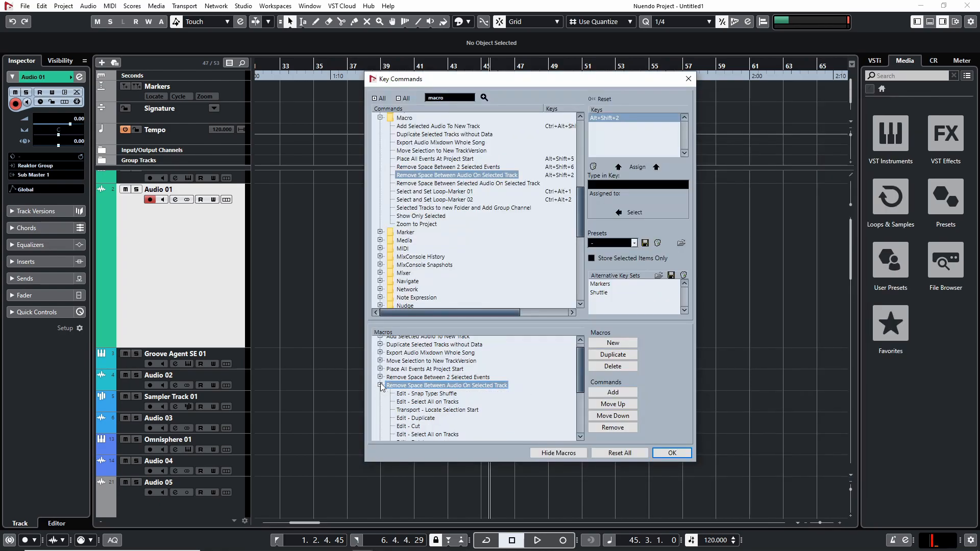
pyautogui.scroll(-3, 519, 378)
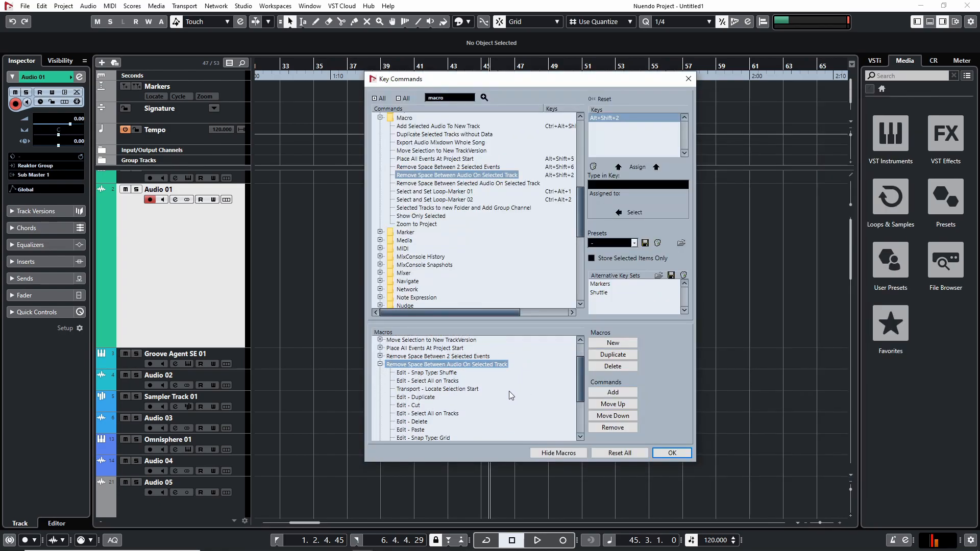
pyautogui.click(380, 364)
pyautogui.scroll(1, 412, 383)
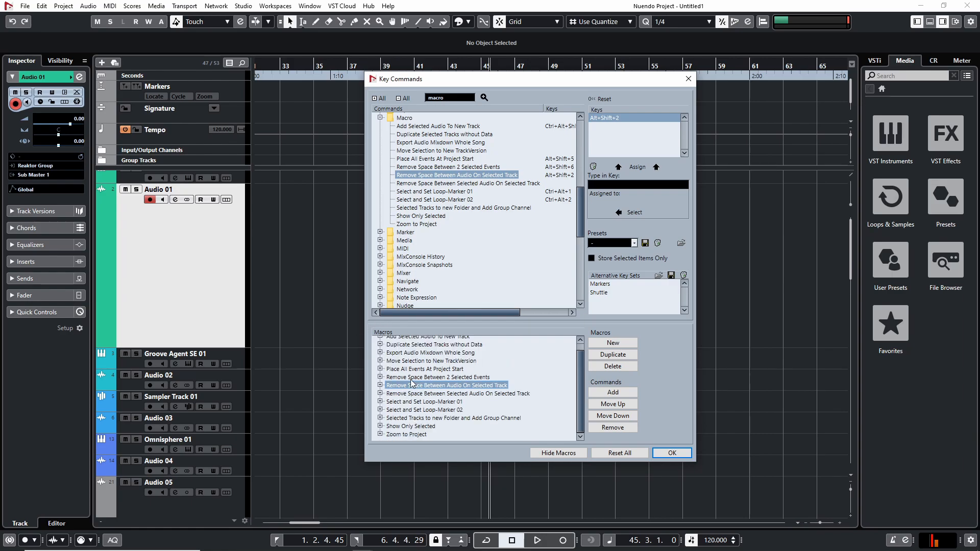
pyautogui.click(380, 386)
pyautogui.scroll(-2, 453, 382)
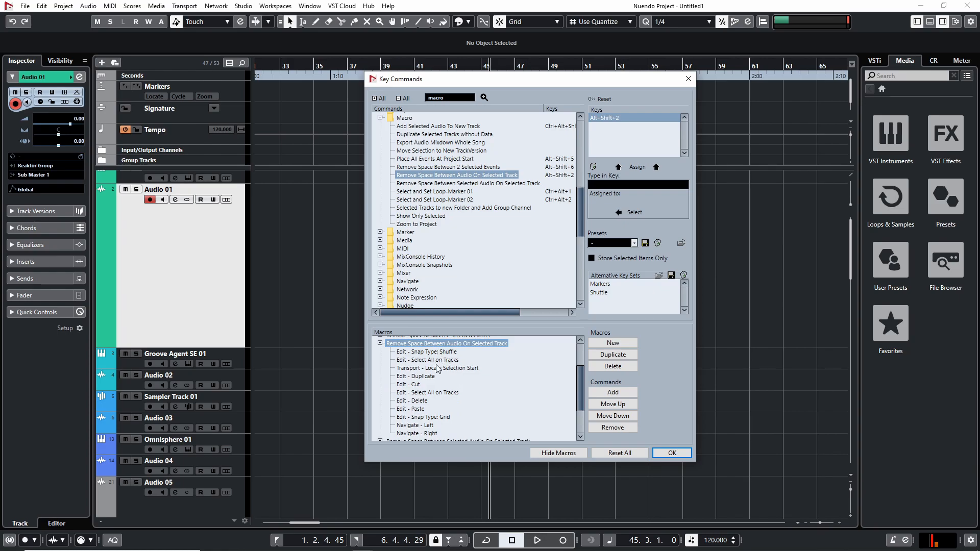
pyautogui.moveTo(498, 78); pyautogui.dragTo(233, 76)
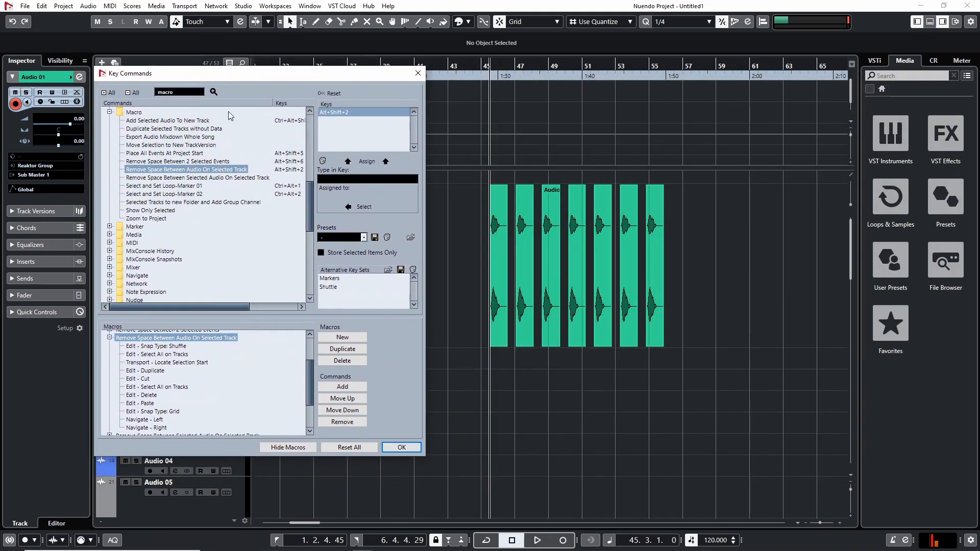
pyautogui.click(174, 347)
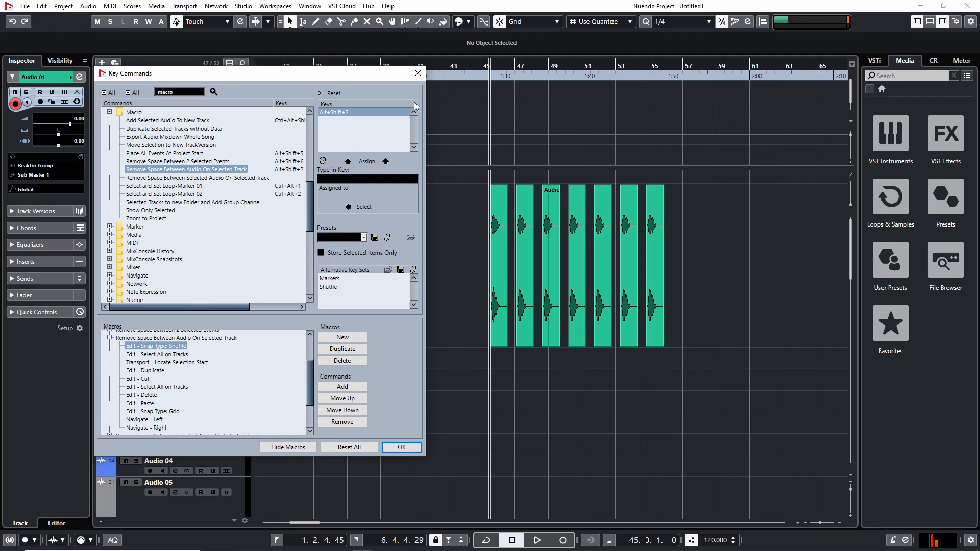
pyautogui.click(421, 74)
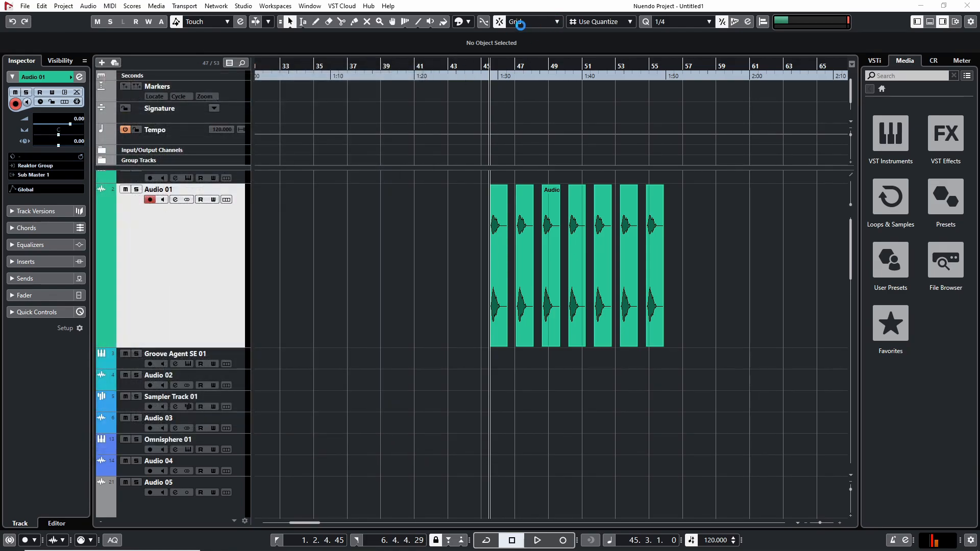
# - Try shuffling the six clips after the first one on Audio 01 with the Shuffle snap type, then undo it and restore Grid
pyautogui.click(556, 22)
pyautogui.click(556, 22)
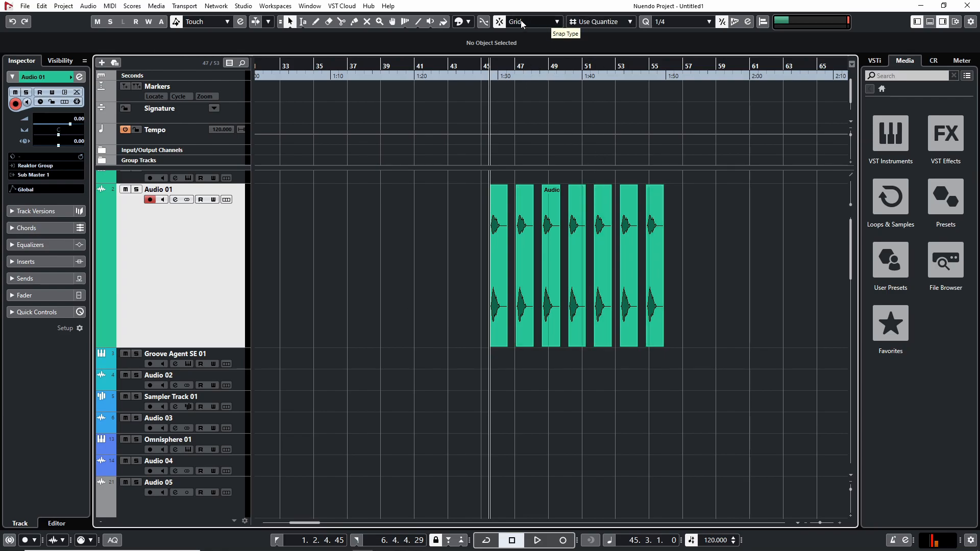
pyautogui.click(536, 21)
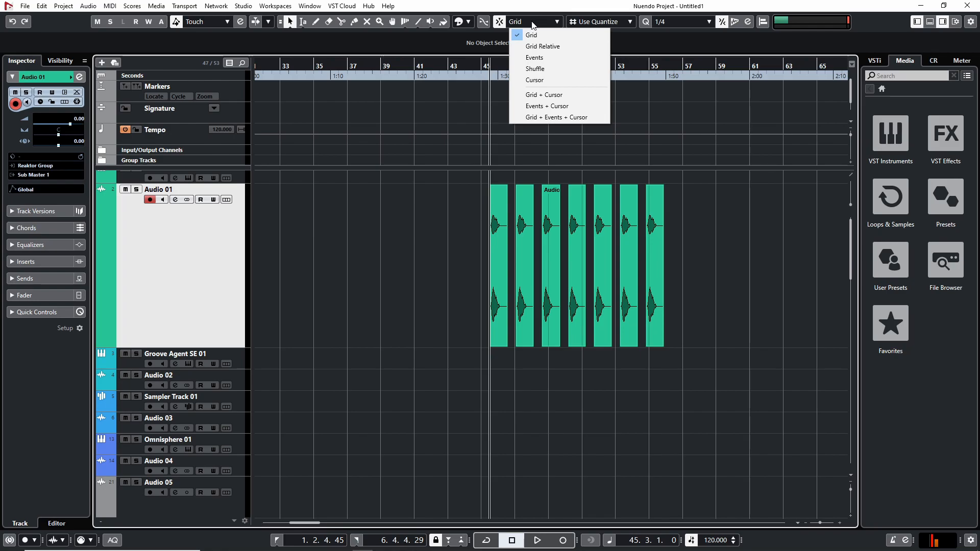
pyautogui.click(535, 69)
pyautogui.moveTo(535, 399); pyautogui.dragTo(662, 277)
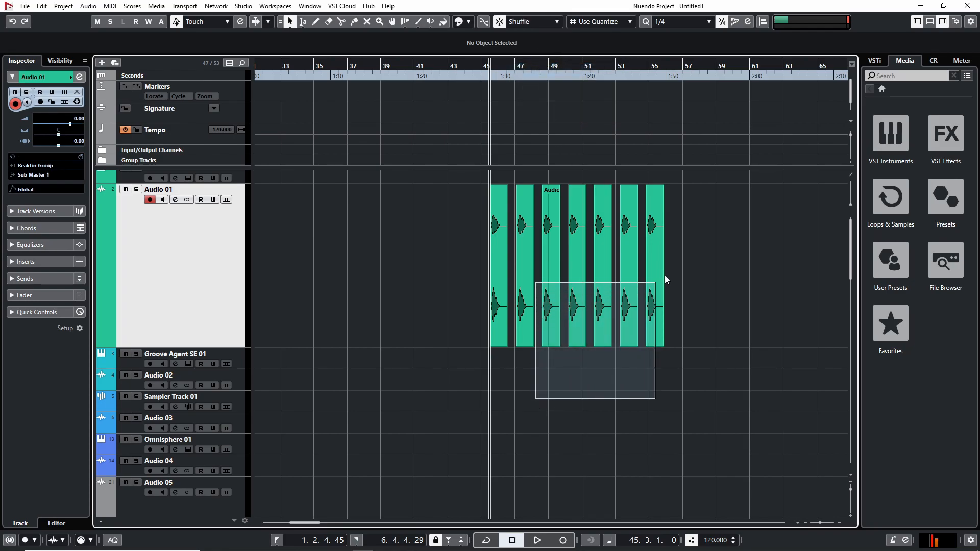
pyautogui.moveTo(510, 399); pyautogui.dragTo(699, 285)
pyautogui.moveTo(517, 293); pyautogui.dragTo(512, 299)
pyautogui.hotkey('ctrl', 'z')
pyautogui.click(565, 372)
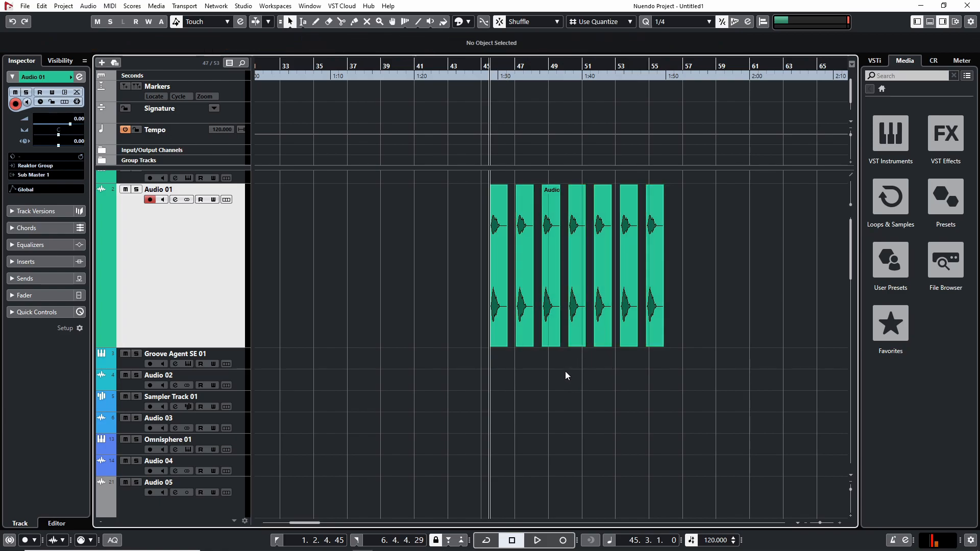
pyautogui.click(518, 22)
pyautogui.click(531, 32)
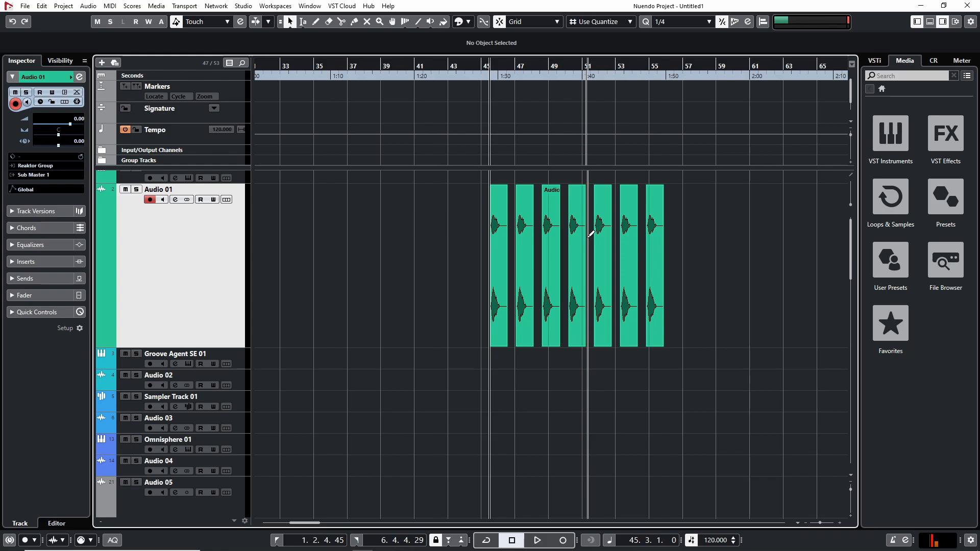
# - Review the Select All on Tracks and Locate Selection Start commands in the Remove Space Between Audio On Selected Track macro, and close the key commands
pyautogui.hotkey('ctrl', 'alt', 'k')
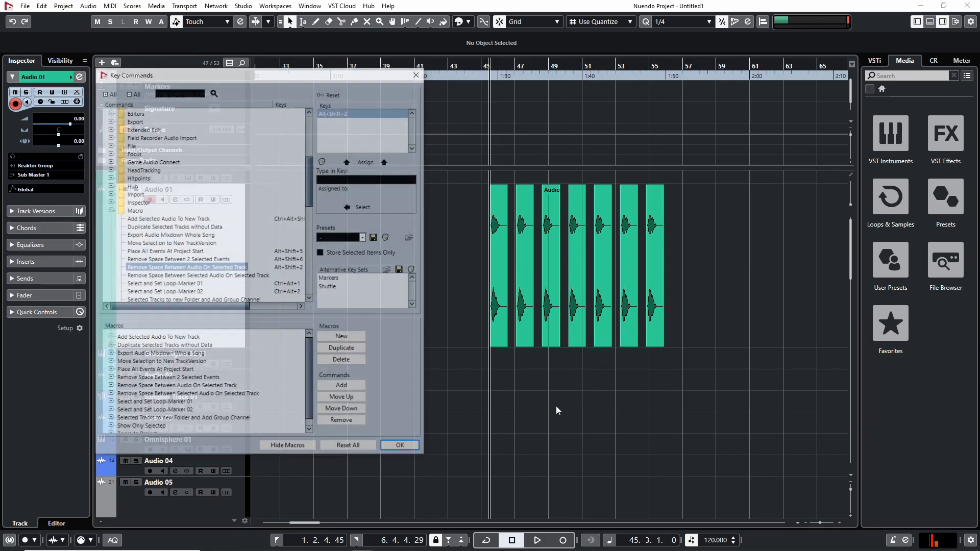
pyautogui.click(109, 386)
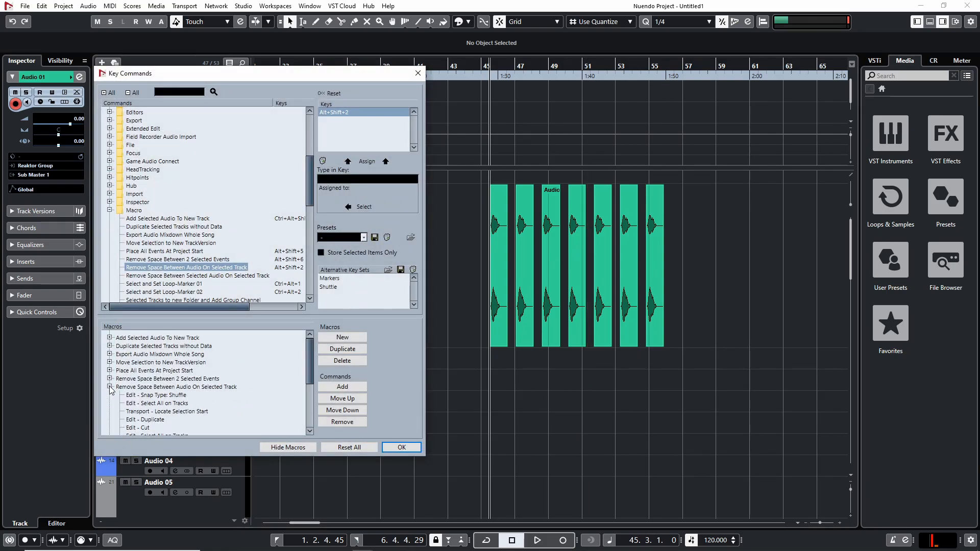
pyautogui.scroll(-1, 123, 385)
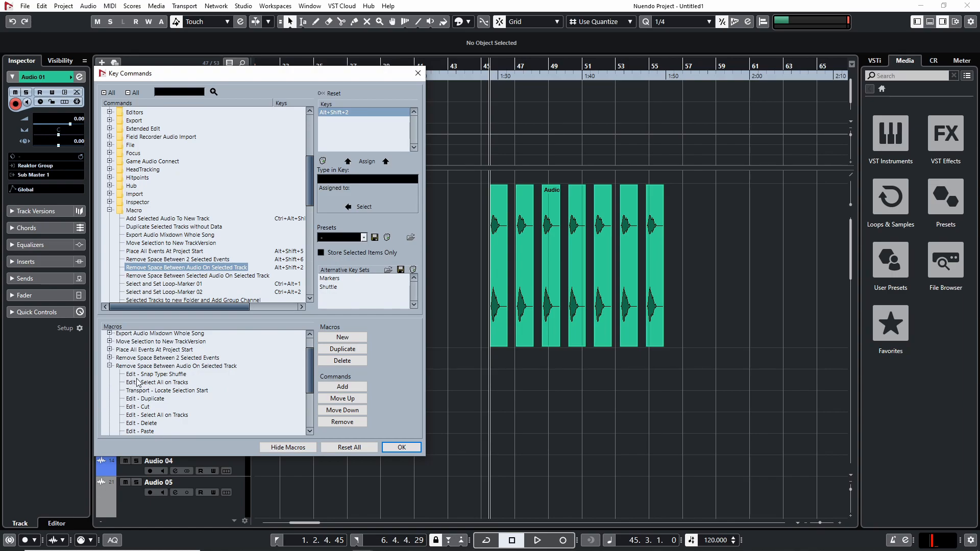
pyautogui.click(157, 384)
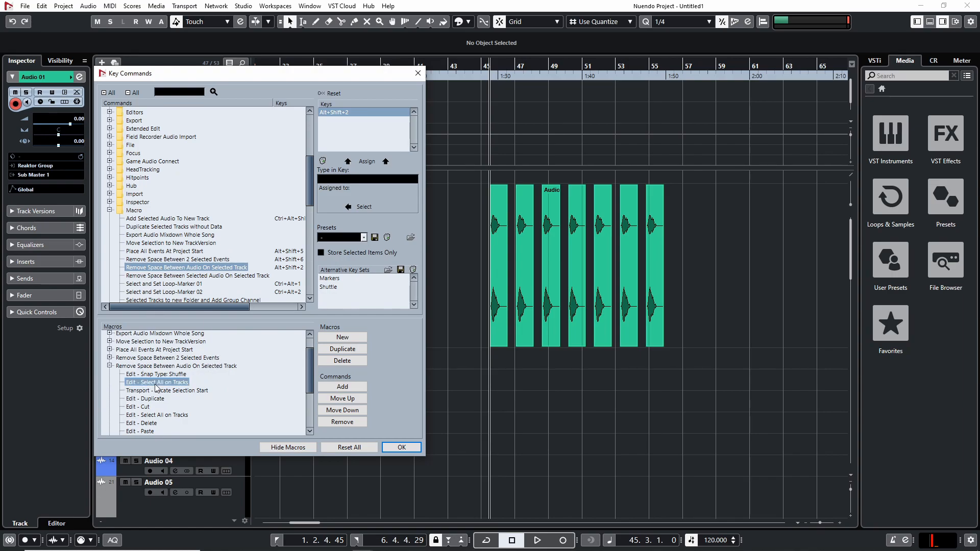
pyautogui.moveTo(378, 78); pyautogui.dragTo(406, 68)
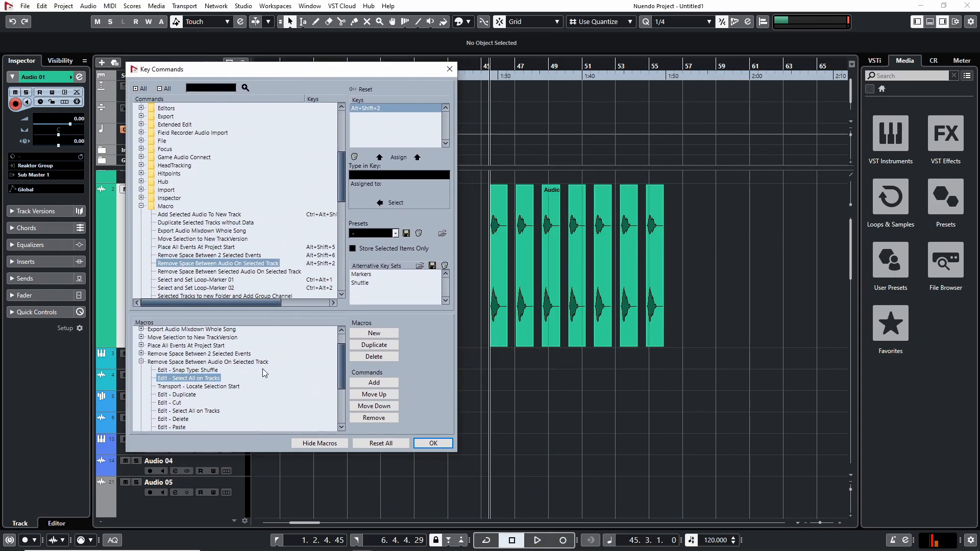
pyautogui.click(228, 386)
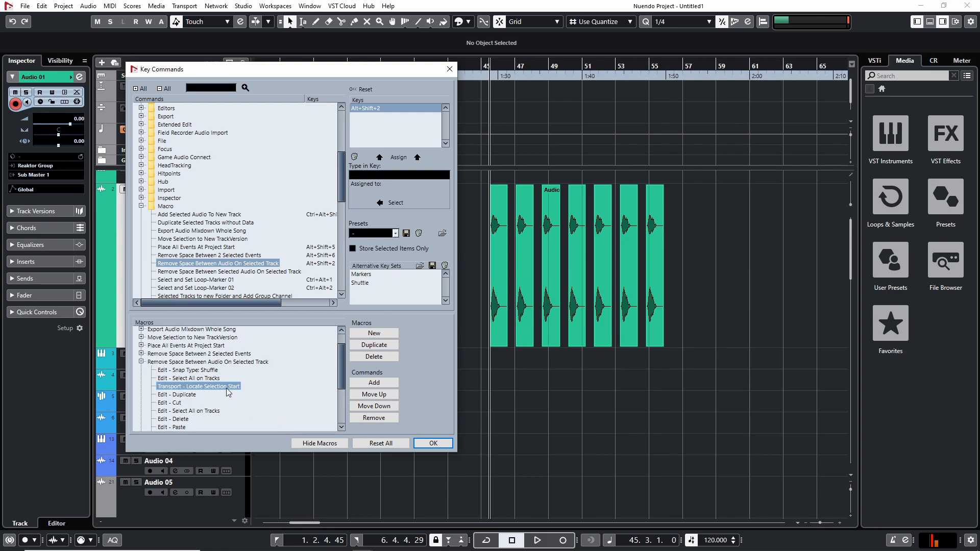
pyautogui.moveTo(411, 64); pyautogui.dragTo(395, 56)
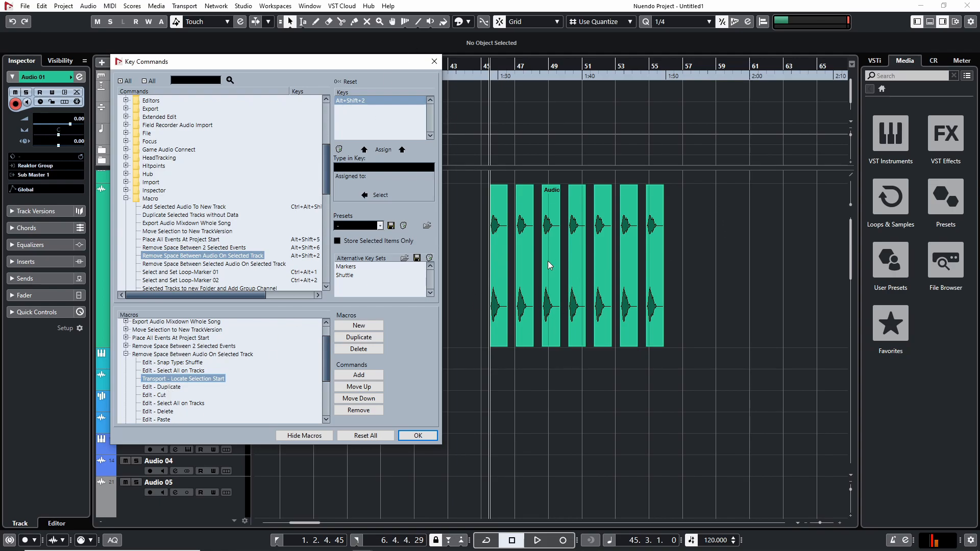
pyautogui.click(434, 62)
# - Set the snap type to Shuffle and duplicate all seven clips on Audio 01
pyautogui.click(549, 21)
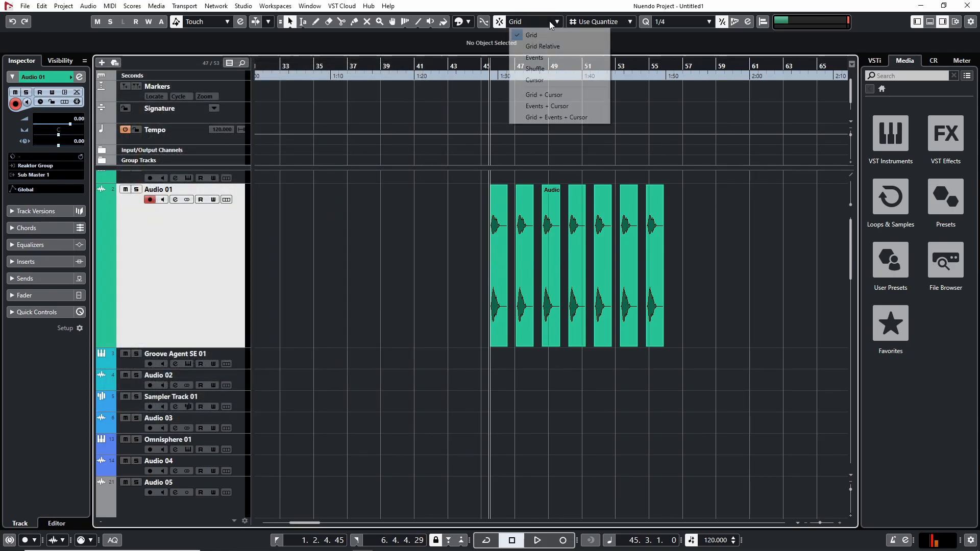
pyautogui.click(540, 68)
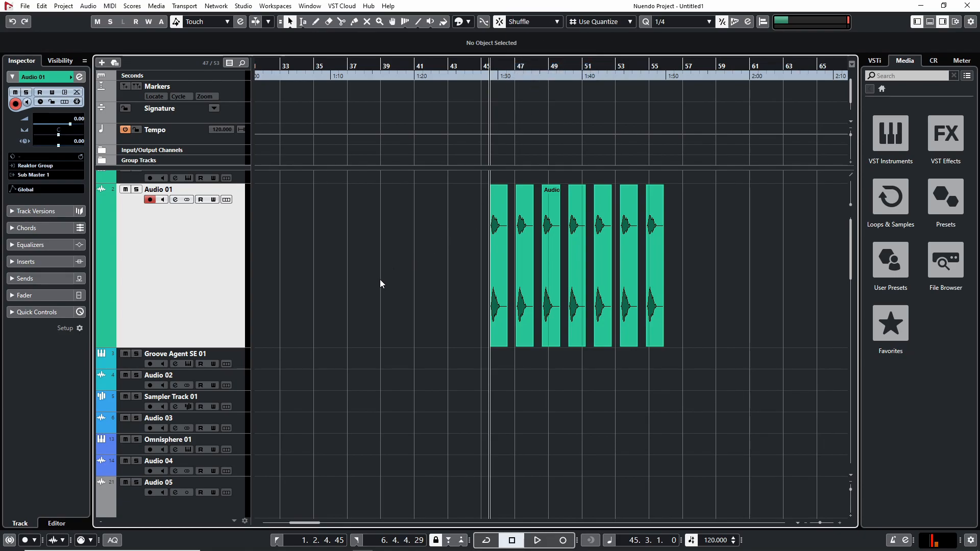
pyautogui.moveTo(401, 255); pyautogui.dragTo(724, 312)
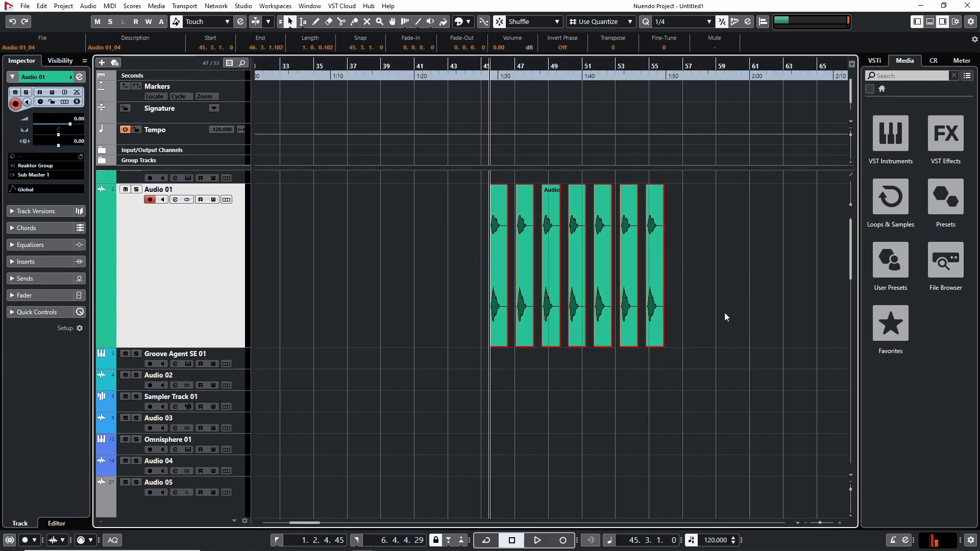
pyautogui.hotkey('ctrl', 'd')
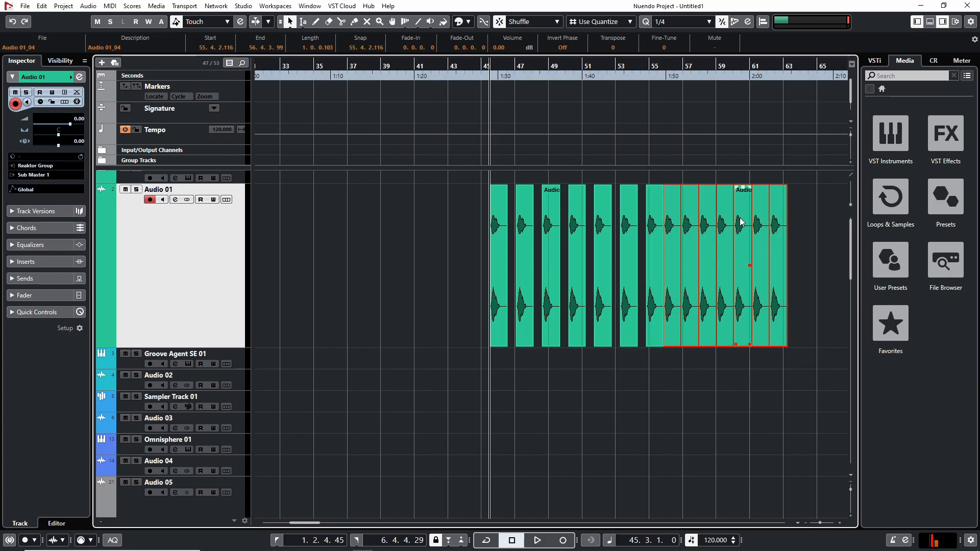
# - Examine the spacing of the duplicated clips compared with the original clips on Audio 01
pyautogui.press('g')
pyautogui.press('g')
pyautogui.press('h')
pyautogui.press('h')
pyautogui.press('h')
pyautogui.press('g')
pyautogui.press('g')
pyautogui.press('g')
pyautogui.moveTo(755, 374); pyautogui.dragTo(620, 374)
pyautogui.press('h')
pyautogui.press('h')
pyautogui.moveTo(694, 384); pyautogui.dragTo(676, 381)
pyautogui.hscroll(3, 675, 380)
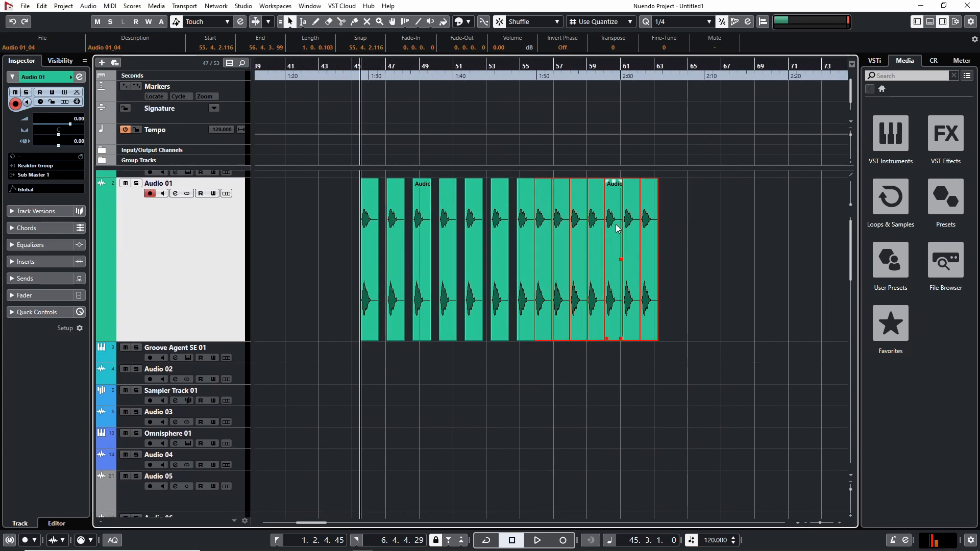
# - Undo the duplication, reselect all seven original clips on Audio 01 and duplicate them again
pyautogui.hotkey('ctrl', 'z')
pyautogui.moveTo(622, 221); pyautogui.dragTo(305, 277)
pyautogui.hotkey('ctrl', 'd')
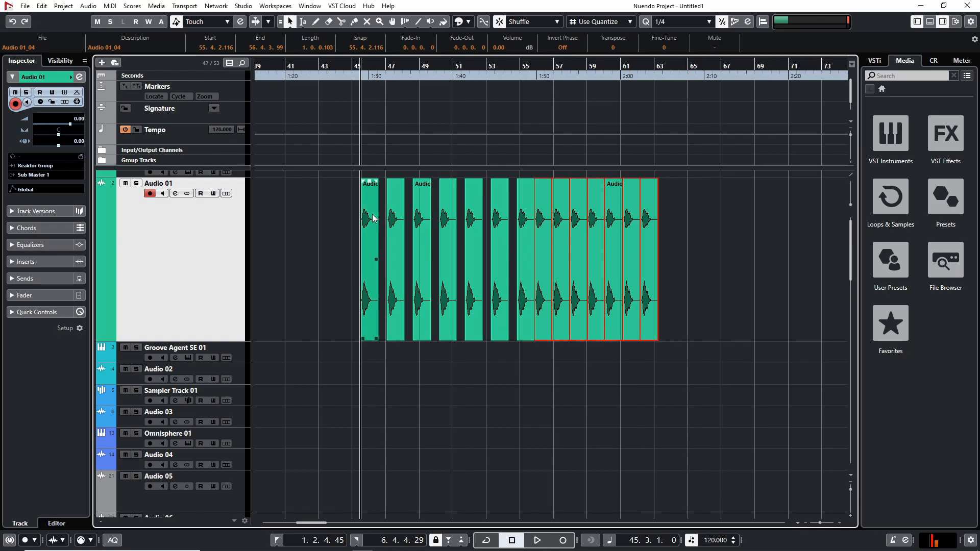
# - Deselect the duplicated clips, set the snap type back to Grid and undo the duplication
pyautogui.click(745, 261)
pyautogui.click(558, 22)
pyautogui.click(538, 34)
pyautogui.hotkey('ctrl', 'z')
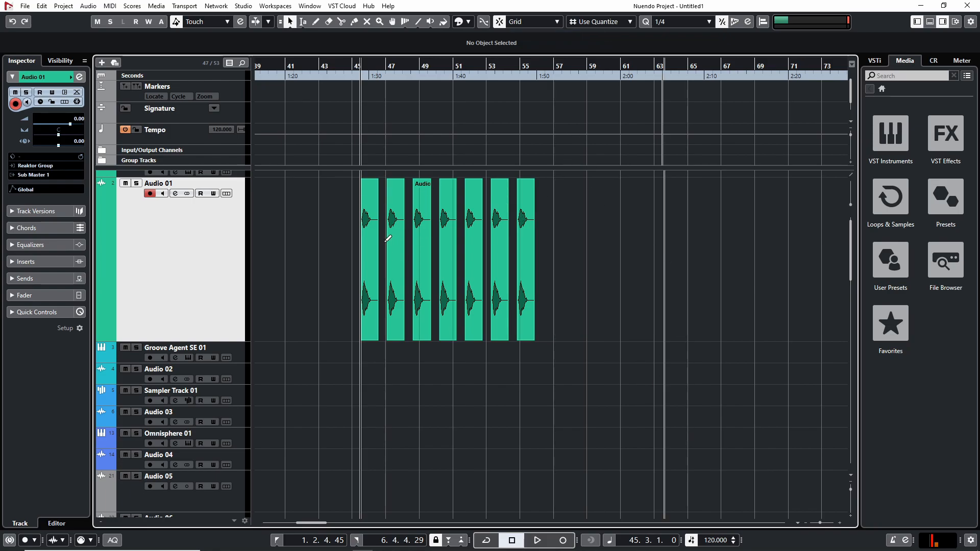
# - Open the key commands and examine the commands inside the Remove Space Between Selected Audio On Selected Track macro
pyautogui.hotkey('alt', 'k')
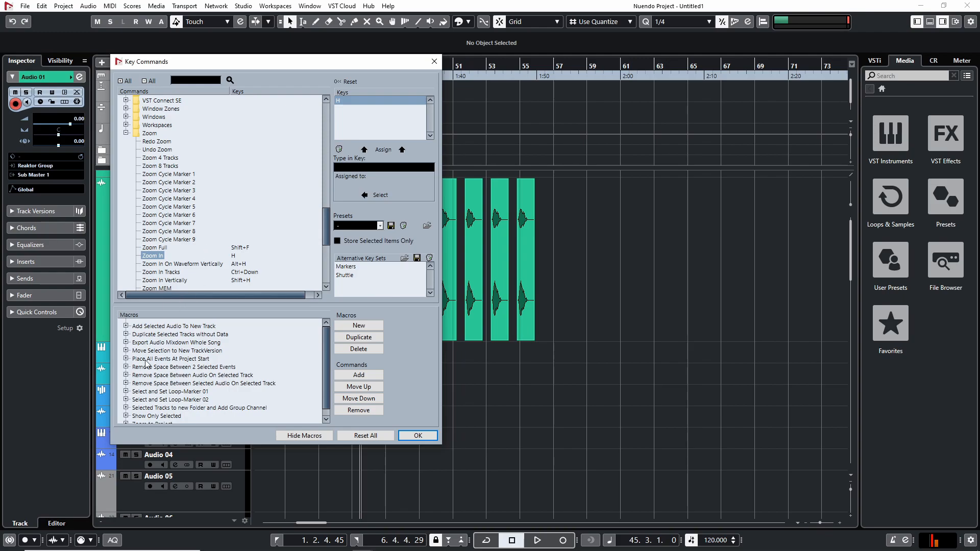
pyautogui.click(125, 383)
pyautogui.moveTo(269, 61); pyautogui.dragTo(658, 41)
pyautogui.scroll(-1, 611, 380)
pyautogui.scroll(-1, 611, 380)
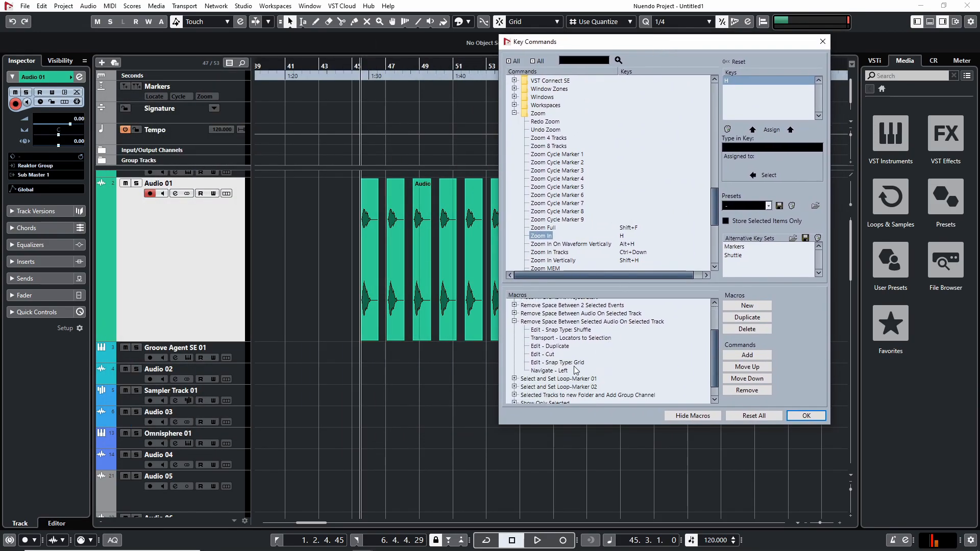
pyautogui.click(515, 321)
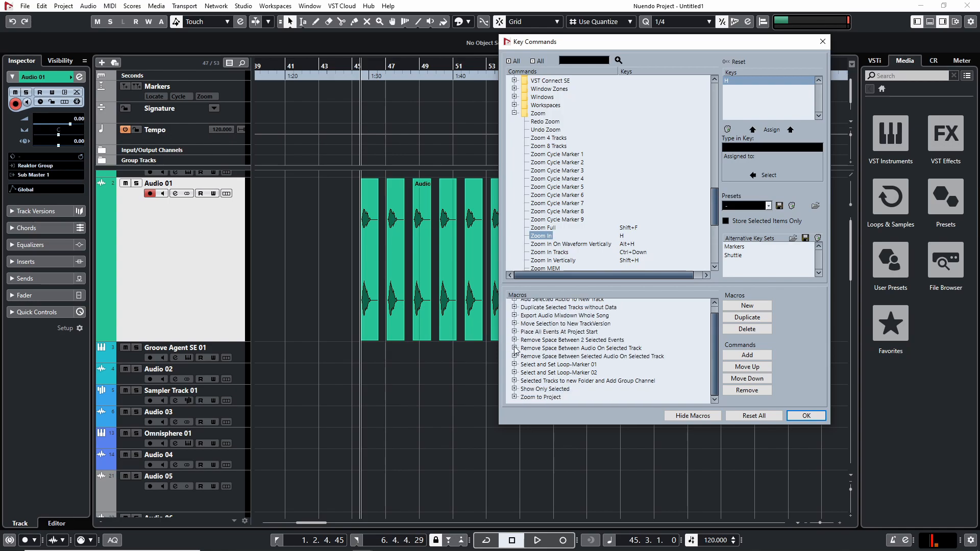
# - Expand the Remove Space Between Audio On Selected Track macro to examine its commands, and move the dialog clear of the Audio 01 clips
pyautogui.click(514, 348)
pyautogui.scroll(-1, 595, 353)
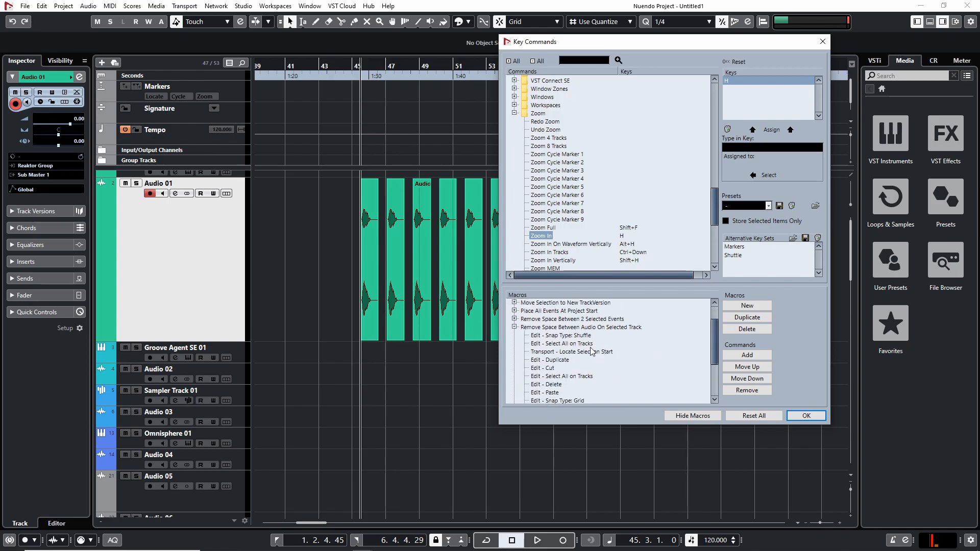
pyautogui.scroll(-1, 564, 363)
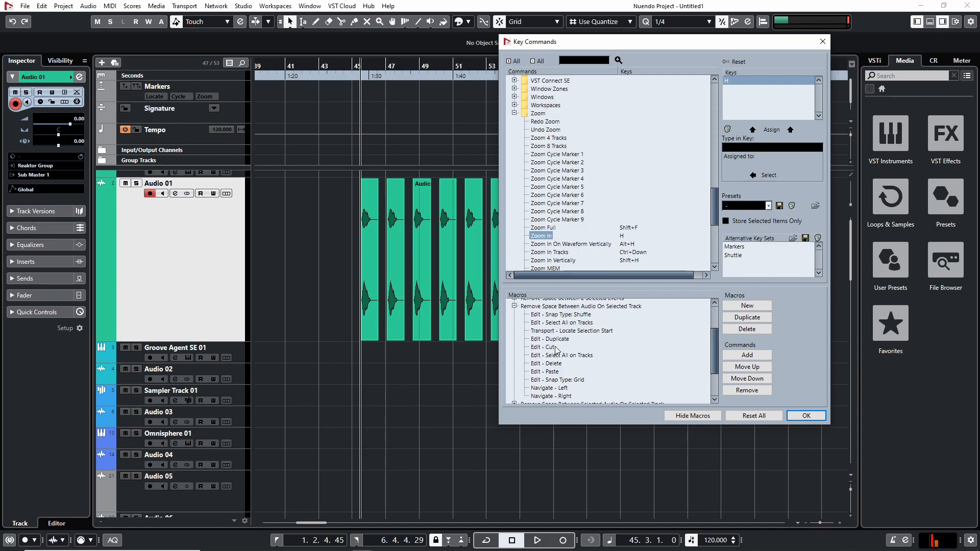
pyautogui.moveTo(678, 45); pyautogui.dragTo(820, 55)
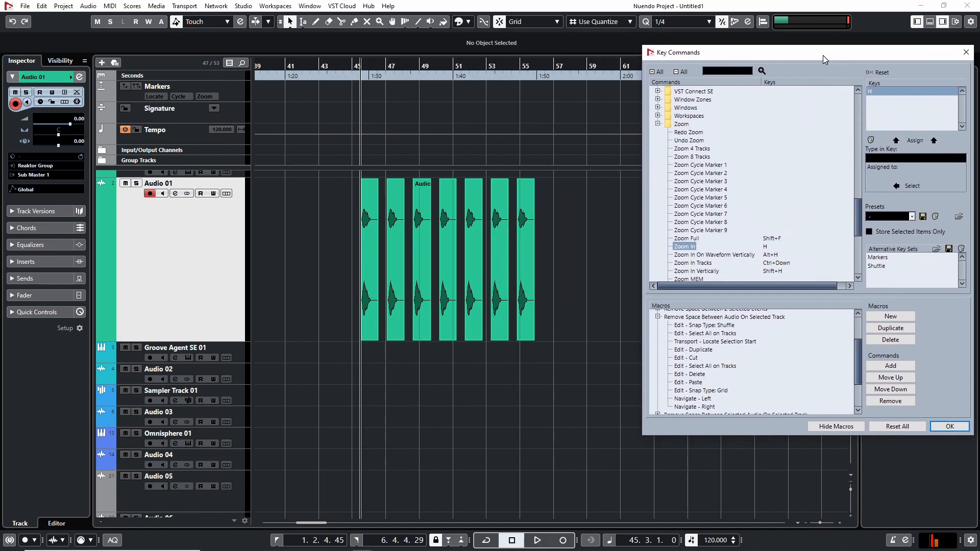
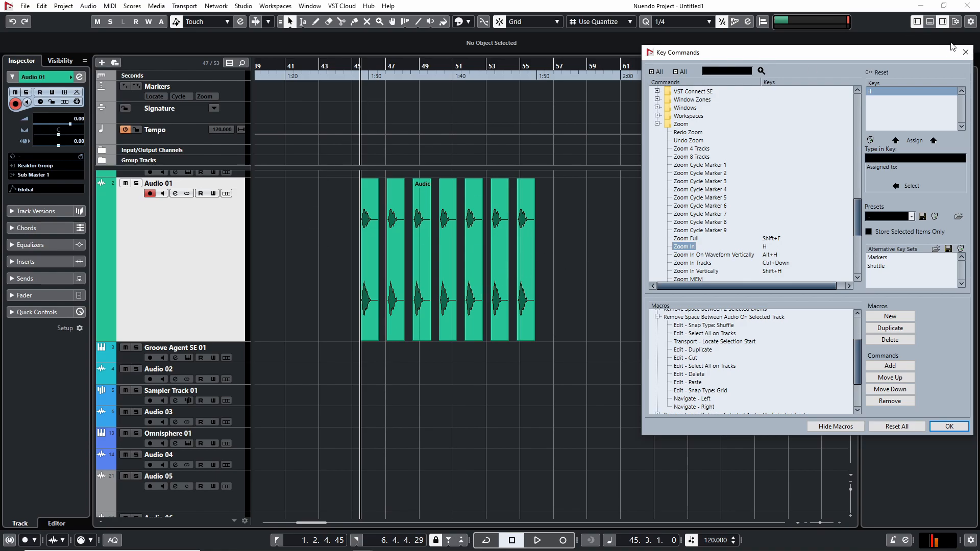
# - Close the key commands, duplicate all seven Audio 01 clips with the snap type set to Shuffle, and delete the duplicates
pyautogui.click(965, 53)
pyautogui.moveTo(679, 220); pyautogui.dragTo(254, 284)
pyautogui.click(523, 23)
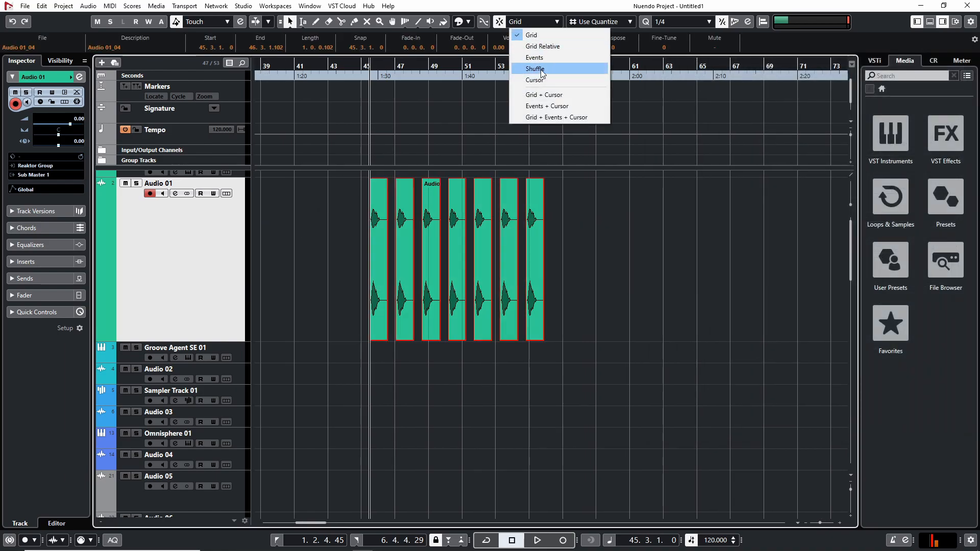
pyautogui.click(535, 69)
pyautogui.hotkey('ctrl', 'd')
pyautogui.press('Delete')
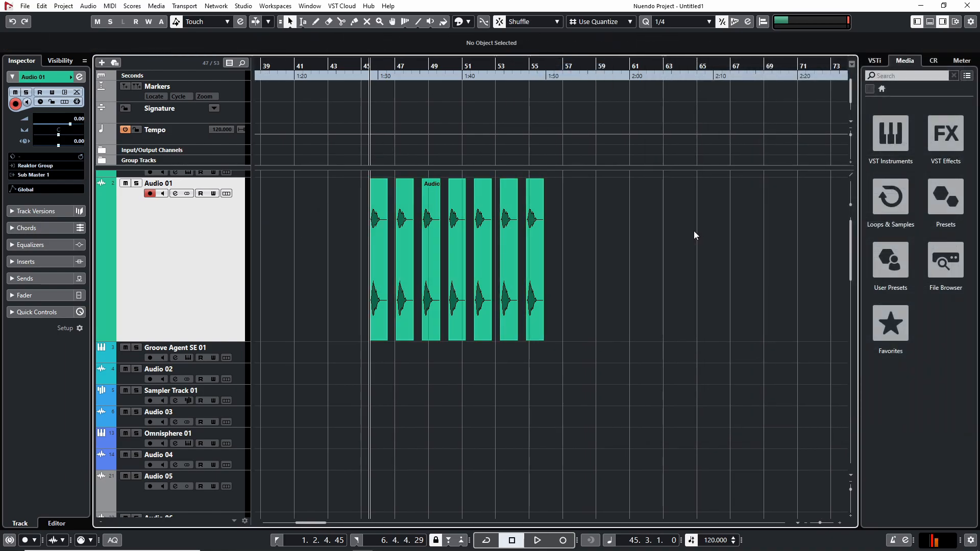
# - Select the seven original clips on Audio 01, then cut and paste them in Shuffle mode to close their gaps
pyautogui.moveTo(606, 223); pyautogui.dragTo(264, 252)
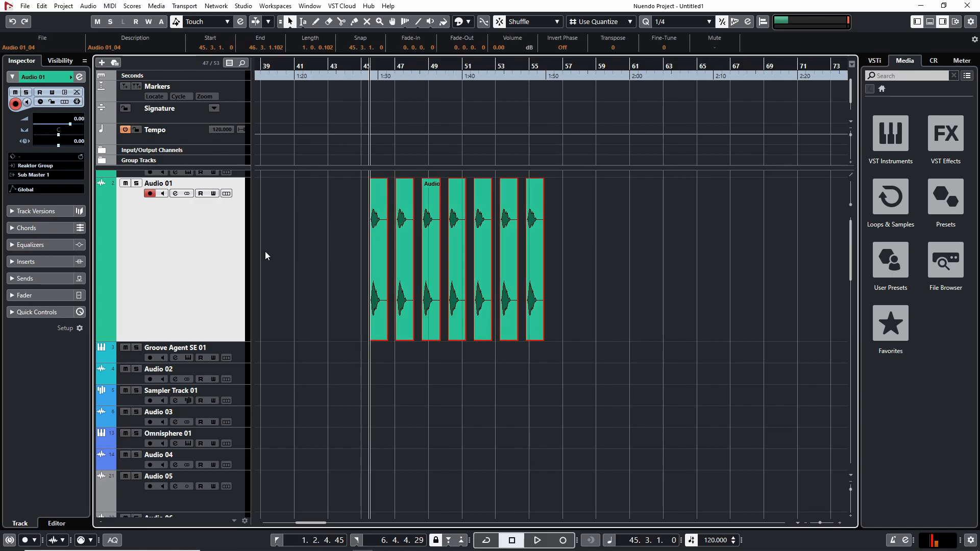
pyautogui.hotkey('ctrl', 'x')
pyautogui.hotkey('ctrl', 'v')
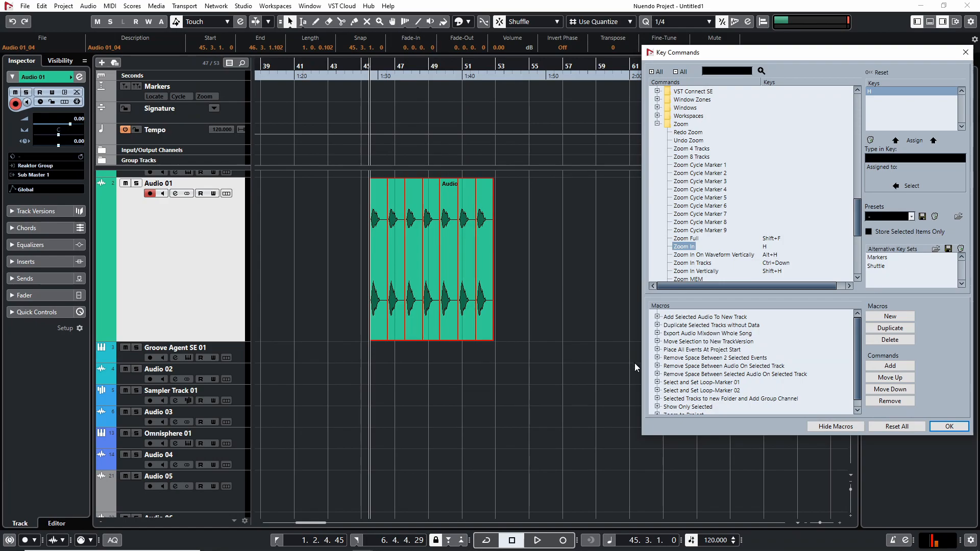
# - Check the closing commands of the Remove Space Between Audio On Selected Track macro, set the snap type to Grid and deselect the clips
pyautogui.click(657, 365)
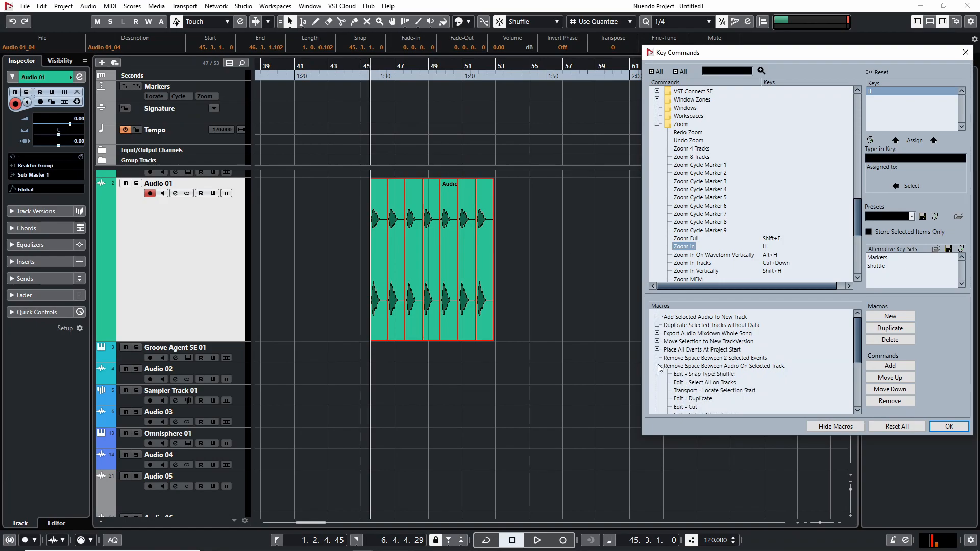
pyautogui.scroll(-3, 739, 361)
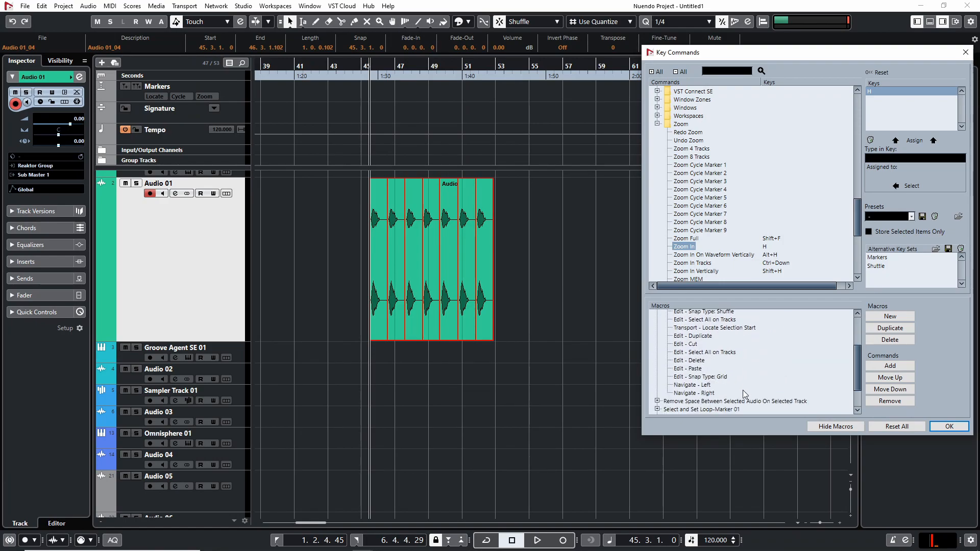
pyautogui.click(960, 54)
pyautogui.click(550, 21)
pyautogui.click(537, 34)
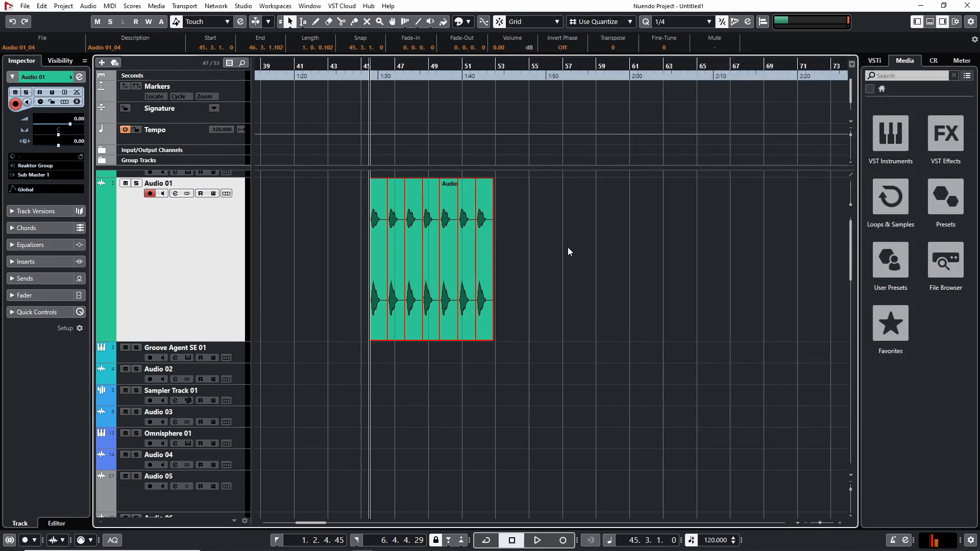
pyautogui.click(574, 240)
pyautogui.keyDown('alt'); pyautogui.keyDown('shift'); pyautogui.click(574, 240); pyautogui.keyUp('shift'); pyautogui.keyUp('alt')
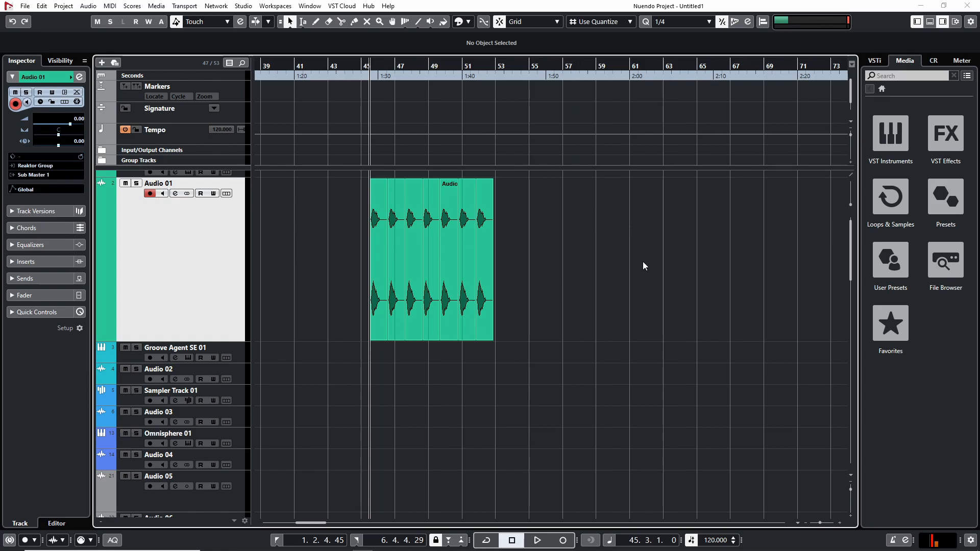
# - Reopen the key commands and examine the final Navigate - Left and Navigate - Right commands of the Remove Space Between Audio On Selected Track macro
pyautogui.hotkey('alt', 'k')
pyautogui.scroll(-1, 705, 313)
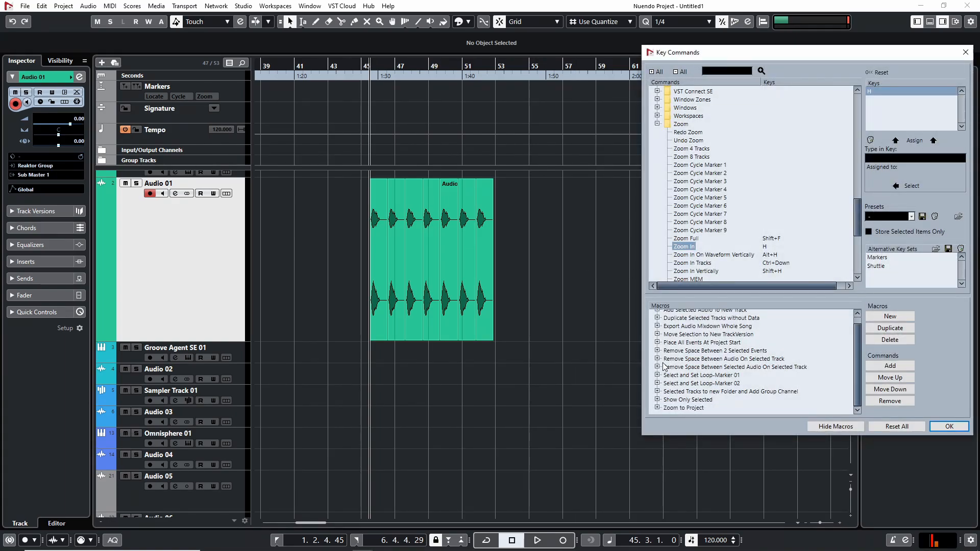
pyautogui.scroll(1, 664, 366)
pyautogui.click(657, 317)
pyautogui.click(657, 317)
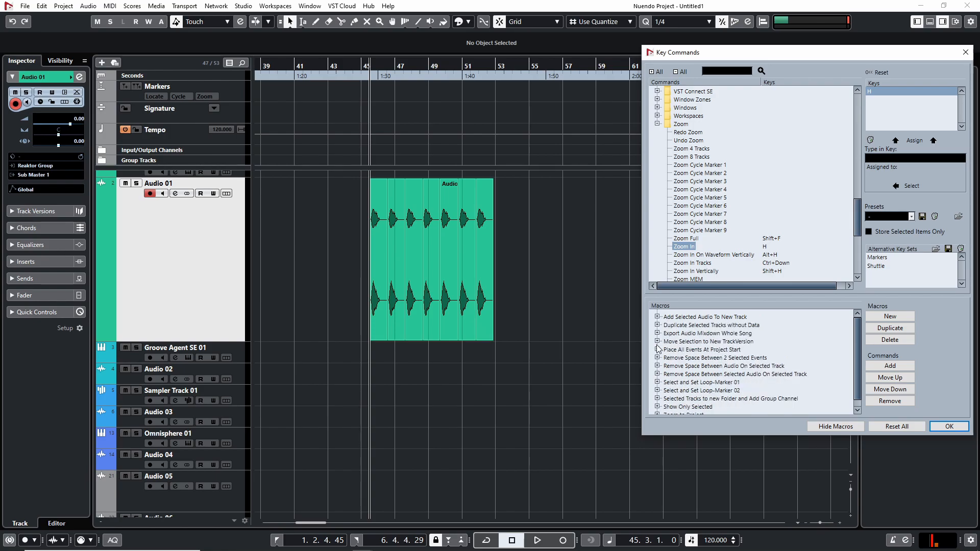
pyautogui.click(657, 366)
pyautogui.scroll(-3, 713, 381)
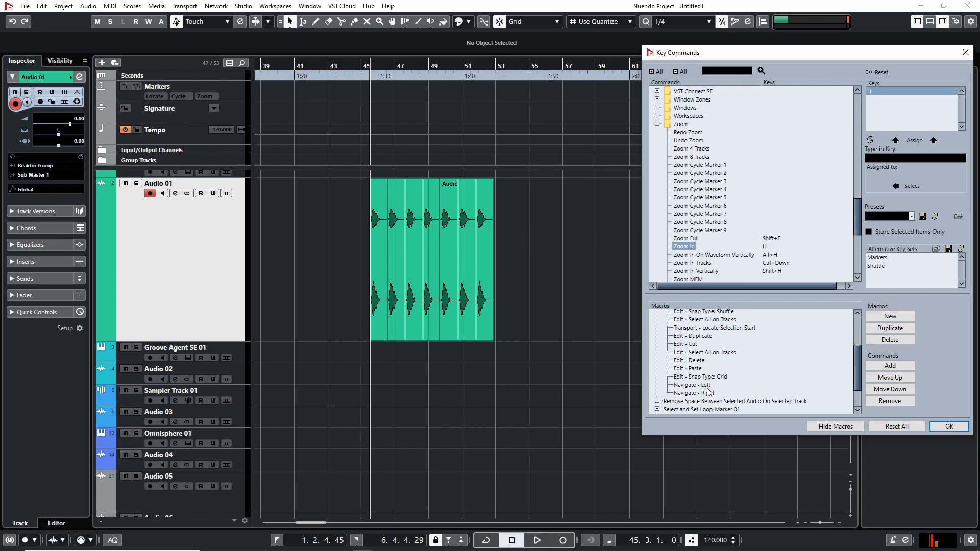
pyautogui.click(965, 52)
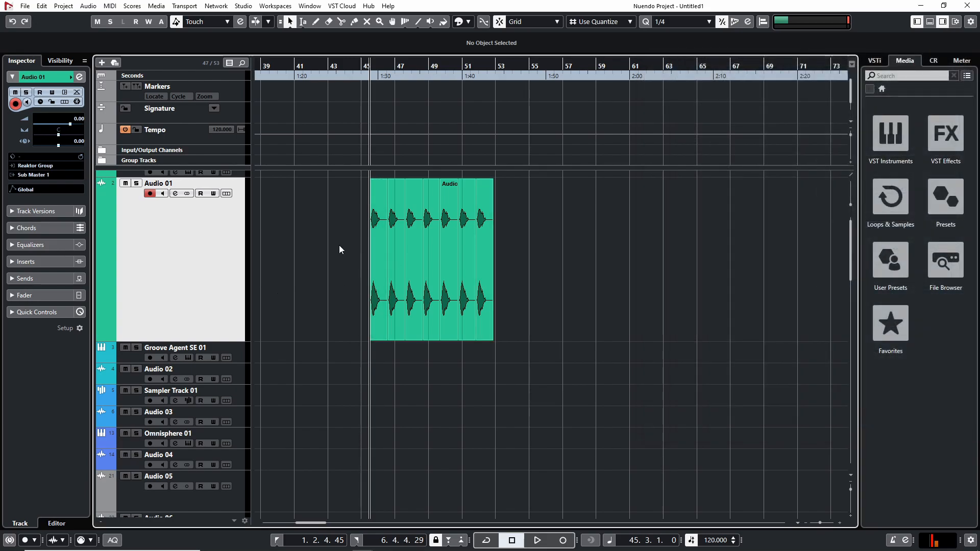
# - Clear the clip selection and navigate to the first joined clip on Audio 01 so that only it is selected
pyautogui.hotkey('ctrl', 'a')
pyautogui.click(517, 241)
pyautogui.press('Right')
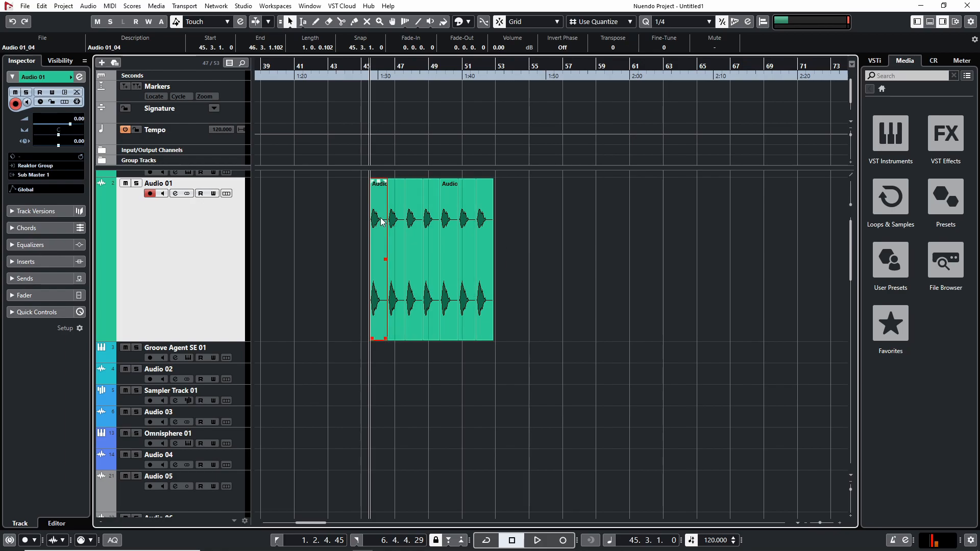
pyautogui.press('h')
pyautogui.press('h')
pyautogui.press('h')
pyautogui.press('h')
pyautogui.press('h')
pyautogui.press('g')
pyautogui.press('g')
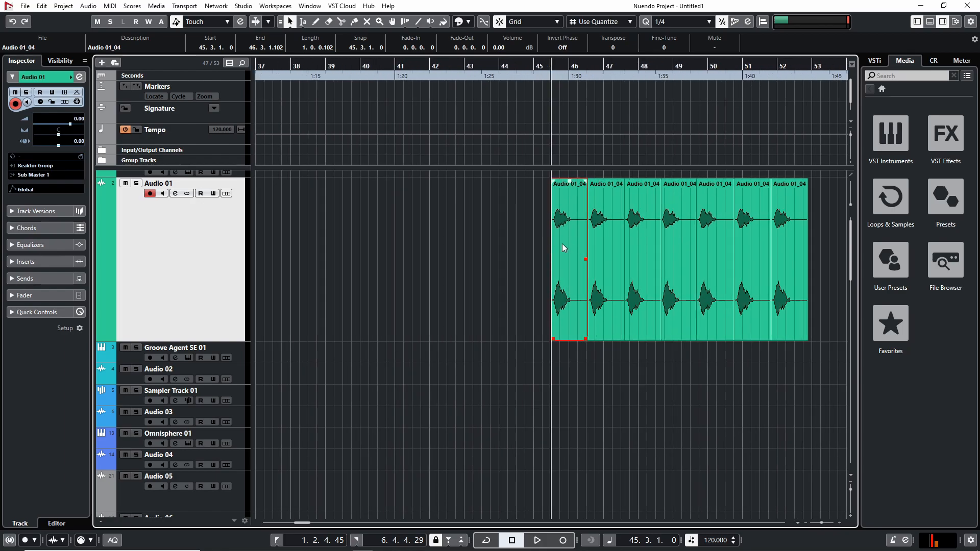
# - Move the project cursor to 44.2.1 and undo the closing of the gaps between the Audio 01 clips
pyautogui.press('g')
pyautogui.press('g')
pyautogui.click(539, 204)
pyautogui.click(531, 69)
pyautogui.click(555, 201)
pyautogui.click(669, 416)
pyautogui.hotkey('ctrl', 'z')
pyautogui.hotkey('ctrl', 'shift', 'z')
# - Select all seven spaced clips, set the snap type to Shuffle, and duplicate them, deleting the copies
pyautogui.moveTo(715, 302); pyautogui.dragTo(463, 298)
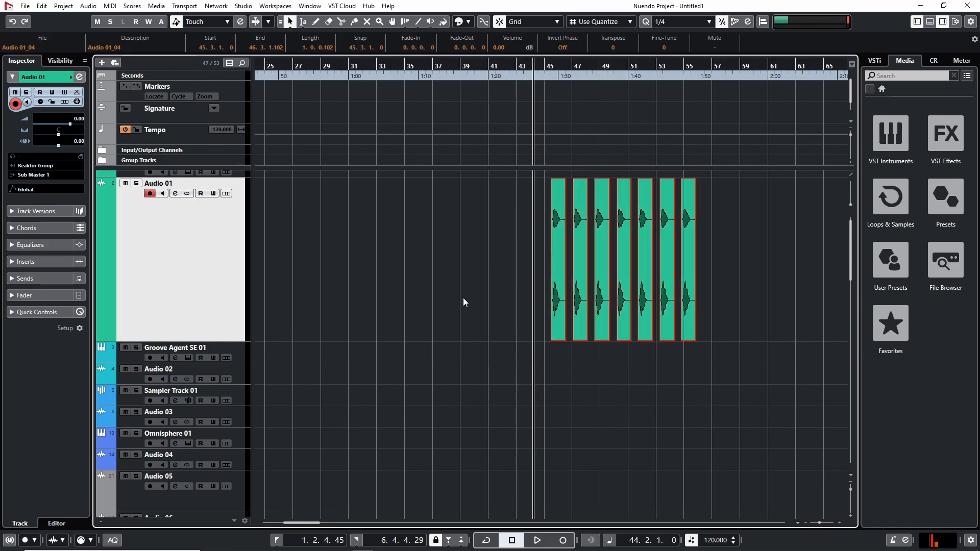
pyautogui.click(538, 20)
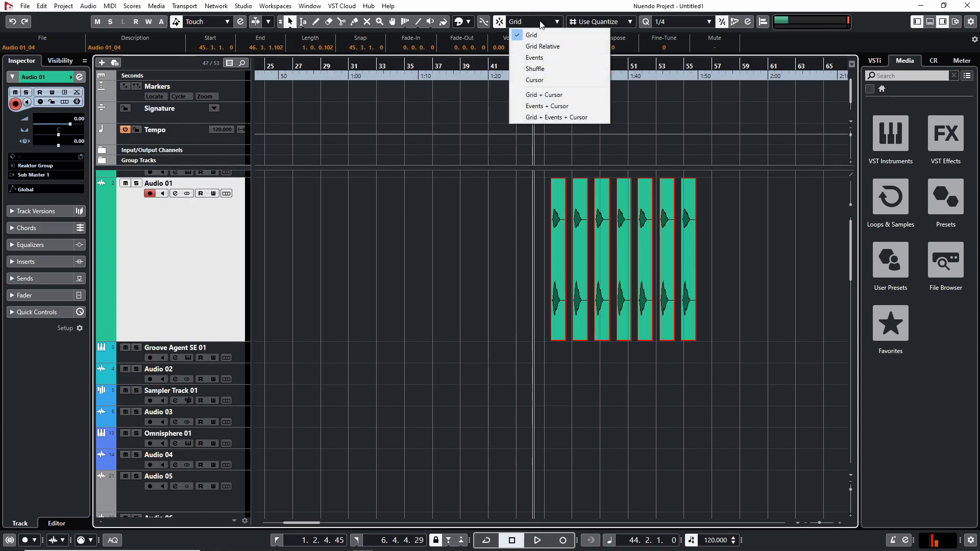
pyautogui.click(543, 76)
pyautogui.hotkey('ctrl', 'd')
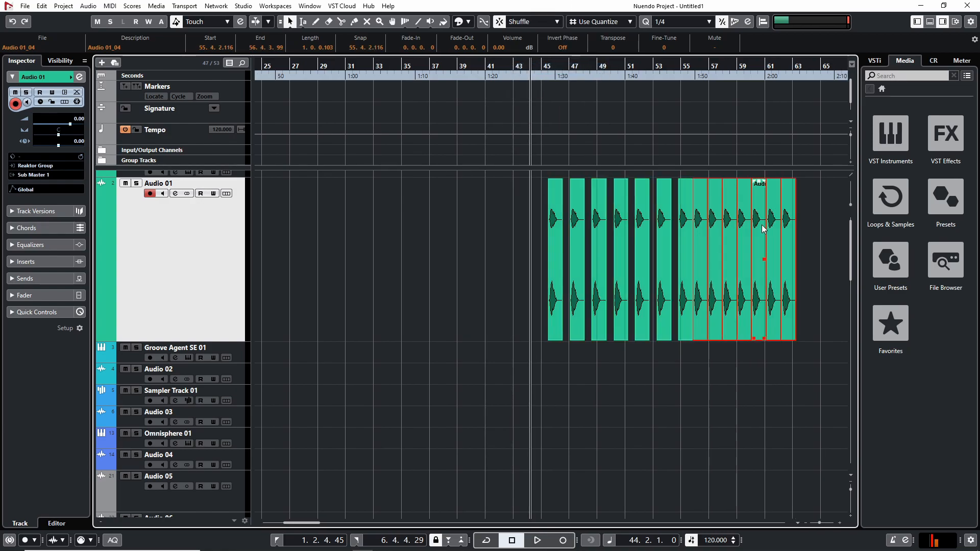
pyautogui.press('Delete')
# - Reselect the seven remaining clips, then cut and paste them gap-free at the project cursor at 44.2.1
pyautogui.moveTo(761, 210); pyautogui.dragTo(440, 229)
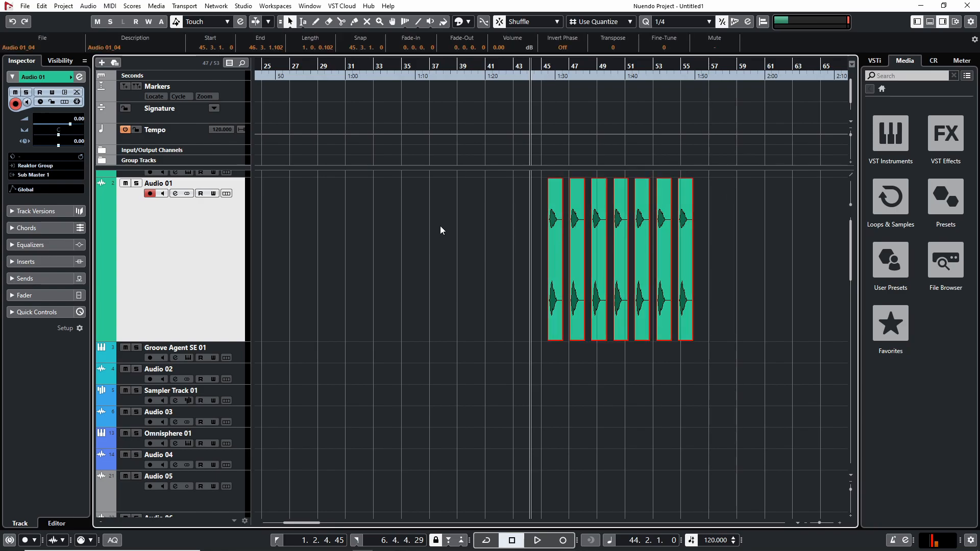
pyautogui.hotkey('ctrl', 'x')
pyautogui.hotkey('ctrl', 'v')
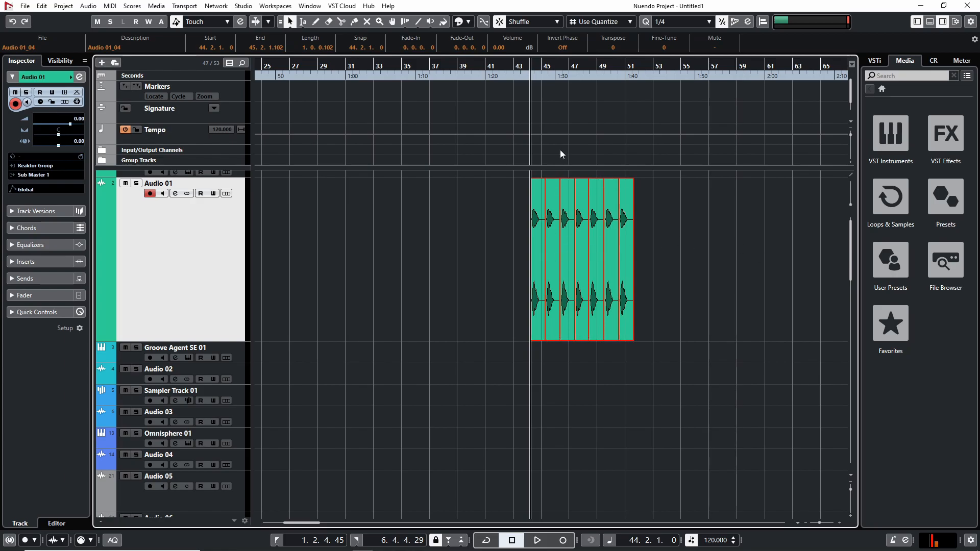
# - Set the snap type back to Grid and select only the first pasted clip
pyautogui.click(541, 24)
pyautogui.click(539, 35)
pyautogui.click(536, 239)
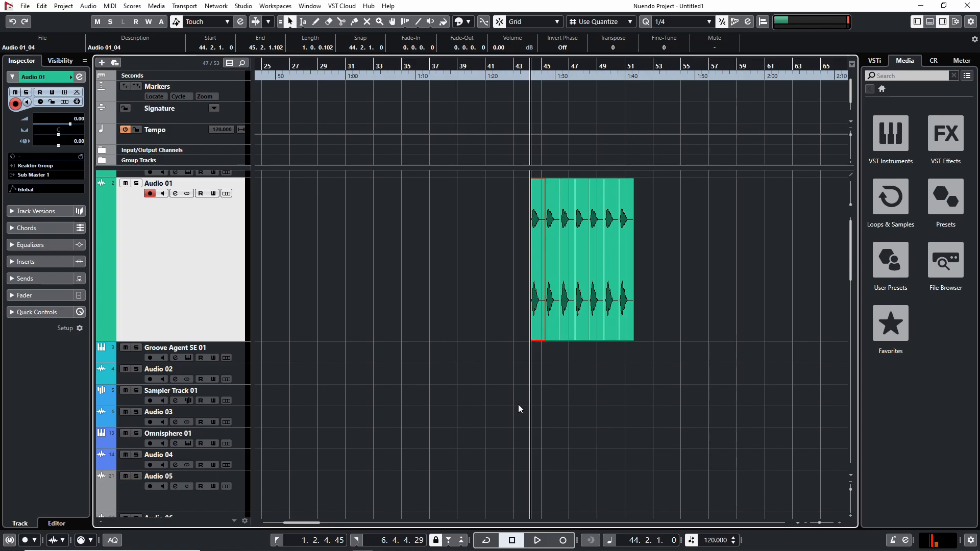
pyautogui.press('h')
pyautogui.press('h')
pyautogui.press('h')
pyautogui.press('g')
pyautogui.press('g')
pyautogui.press('g')
pyautogui.press('g')
pyautogui.press('g')
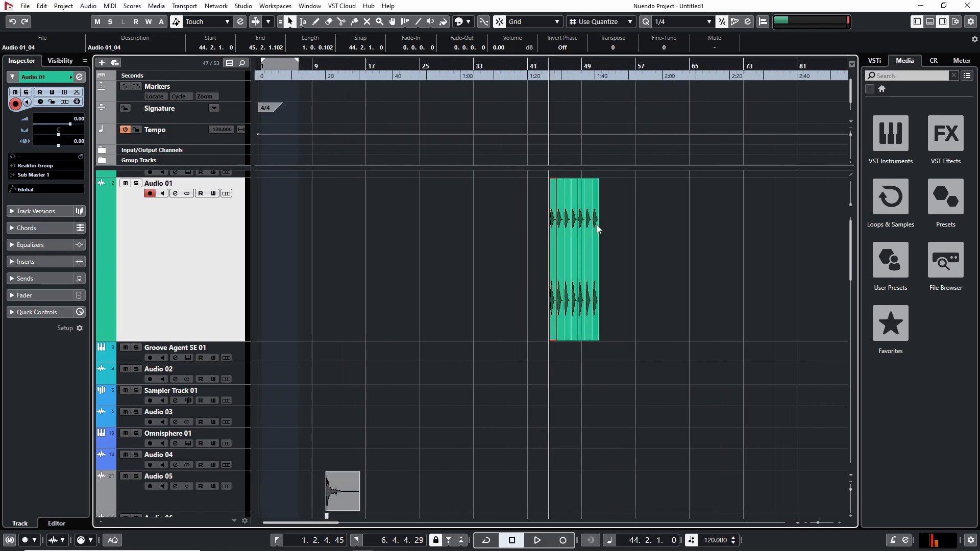
pyautogui.press('h')
pyautogui.press('h')
pyautogui.press('h')
pyautogui.press('h')
pyautogui.press('g')
pyautogui.press('g')
pyautogui.press('g')
pyautogui.press('g')
pyautogui.press('g')
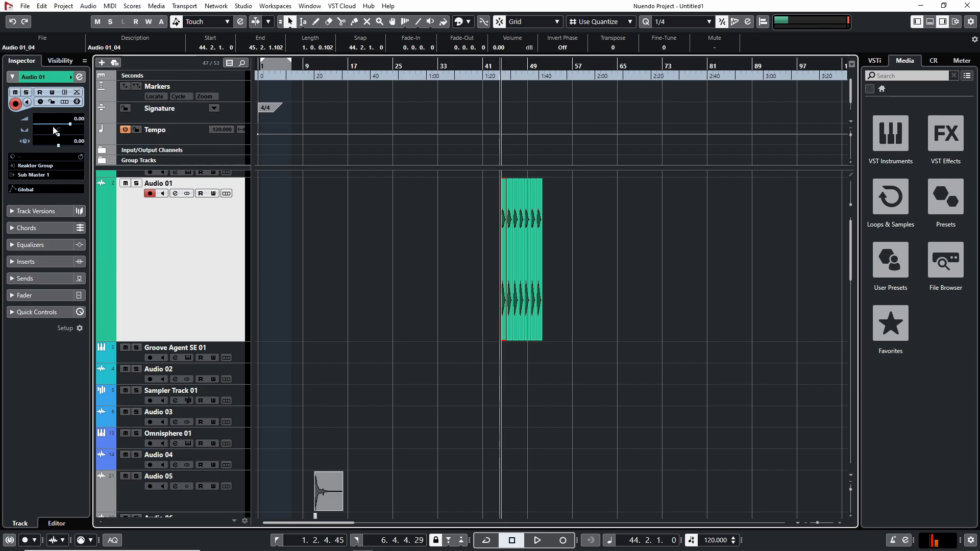
pyautogui.press('g')
pyautogui.press('g')
pyautogui.scroll(-8, 352, 326)
pyautogui.scroll(9, 352, 339)
# - Deselect the clip and undo the cut and paste of the seven Audio 01 clips
pyautogui.click(319, 321)
pyautogui.press('h')
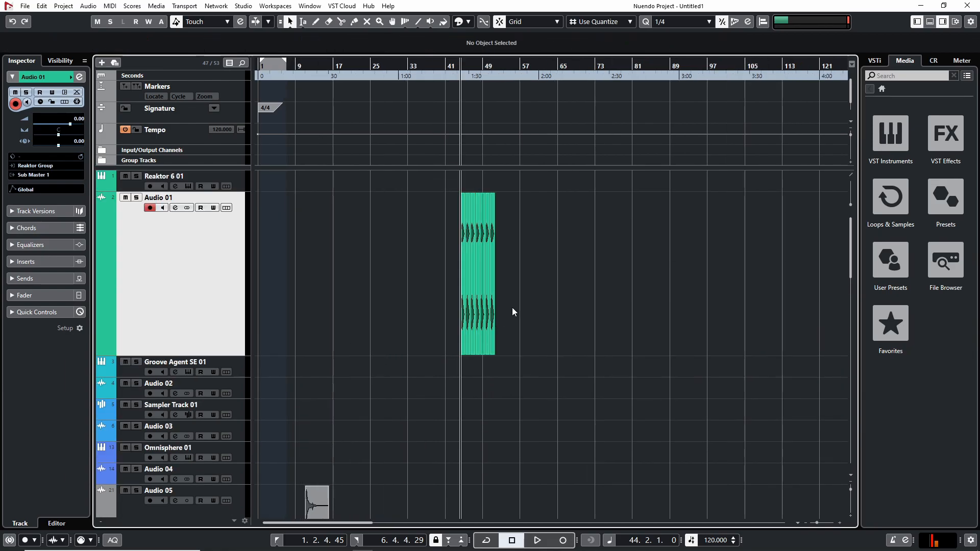
pyautogui.hotkey('ctrl', 'z')
pyautogui.hotkey('ctrl', 'z')
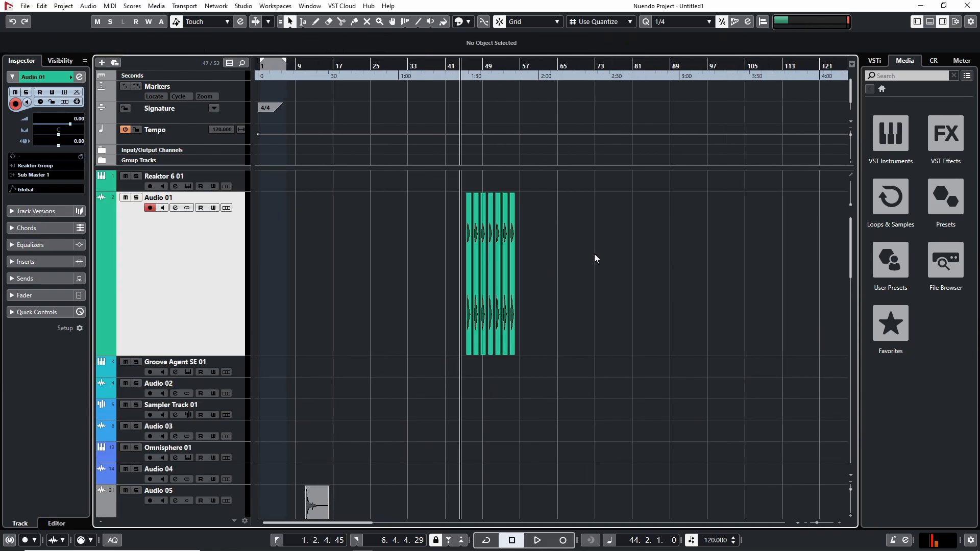
# - Copy four of the Audio 01 clips to a second group starting around bar 60 and select all eleven clips
pyautogui.press('h')
pyautogui.moveTo(710, 255); pyautogui.dragTo(615, 272)
pyautogui.moveTo(714, 305); pyautogui.dragTo(489, 253)
pyautogui.moveTo(317, 225); pyautogui.dragTo(592, 267)
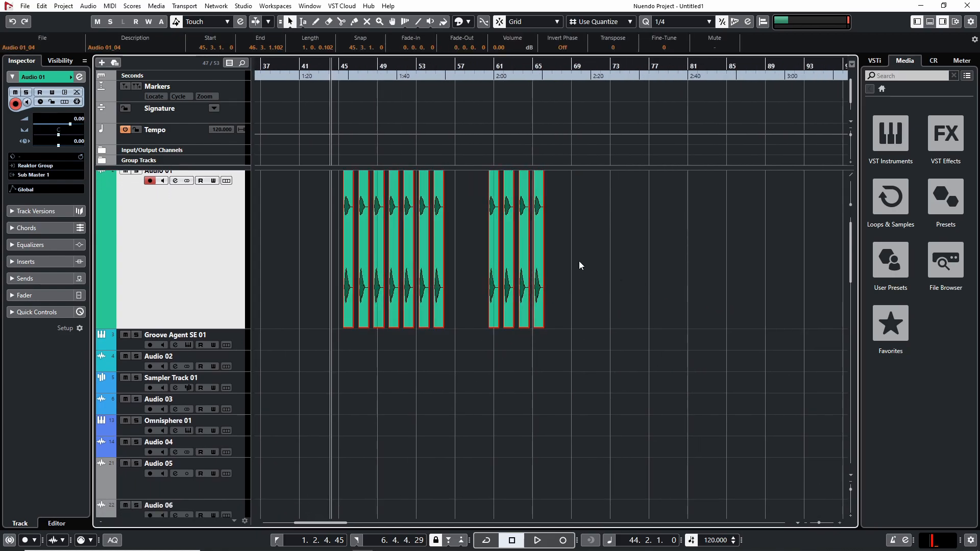
# - Move the selected clips from Audio 01 down to Audio 05, starting around bar 56
pyautogui.scroll(-15, 583, 332)
pyautogui.scroll(3, 485, 317)
pyautogui.scroll(12, 489, 315)
pyautogui.moveTo(663, 291); pyautogui.dragTo(453, 504)
pyautogui.scroll(-8, 577, 387)
pyautogui.scroll(4, 551, 360)
# - Move the last four clips from Audio 05 down to Audio 06, starting around bar 68
pyautogui.click(575, 369)
pyautogui.moveTo(578, 199); pyautogui.dragTo(644, 246)
pyautogui.moveTo(587, 235); pyautogui.dragTo(572, 271)
pyautogui.moveTo(583, 212); pyautogui.dragTo(646, 254)
pyautogui.moveTo(596, 236); pyautogui.dragTo(569, 284)
pyautogui.click(628, 272)
pyautogui.moveTo(629, 271); pyautogui.dragTo(595, 283)
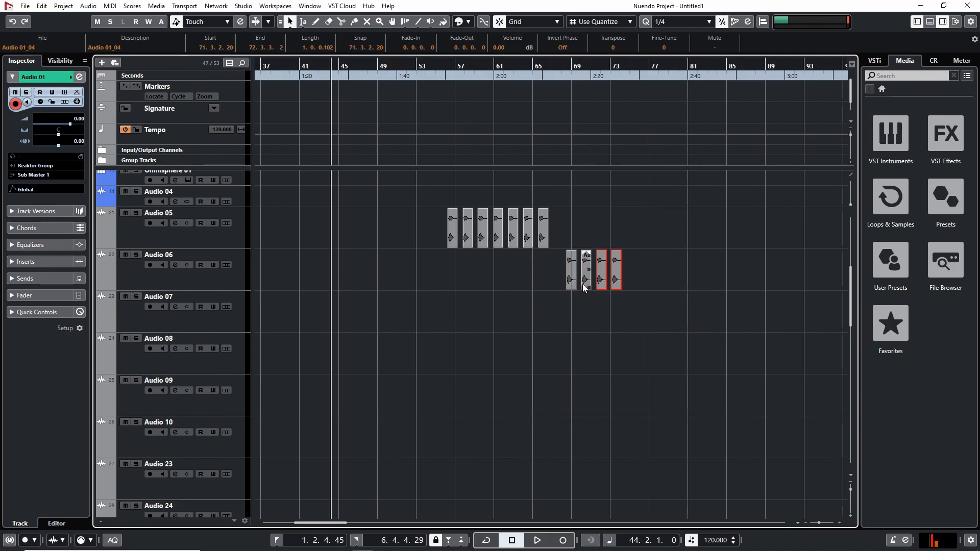
# - Select all eleven clips on Audio 05 and Audio 06, deselect them and select the Audio 05 track
pyautogui.moveTo(412, 191); pyautogui.dragTo(728, 327)
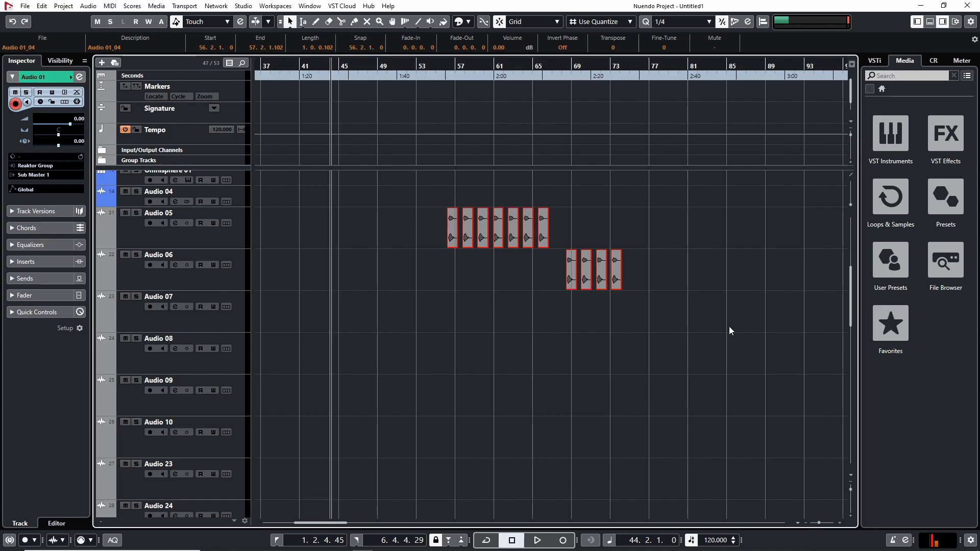
pyautogui.click(472, 278)
pyautogui.click(249, 239)
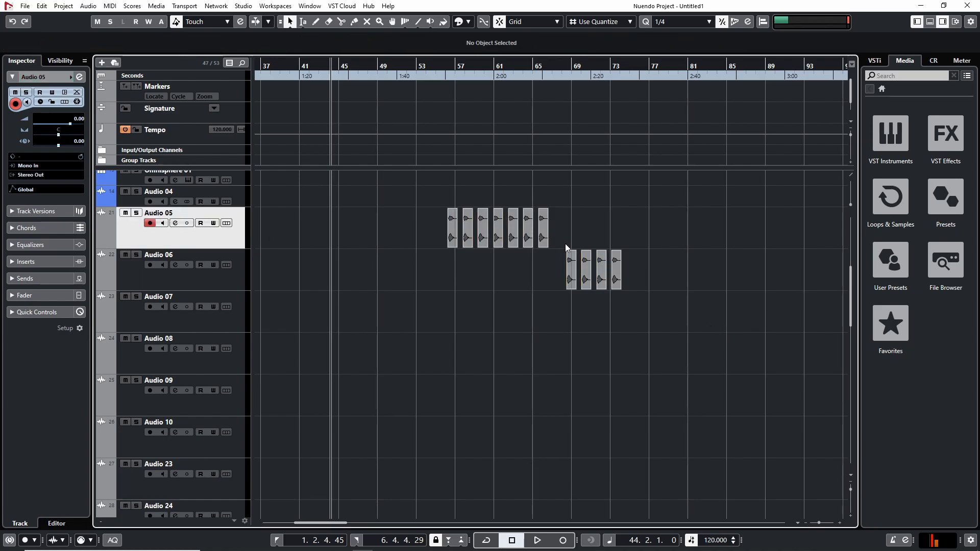
# - Select and delete all eleven clips on Audio 05 and Audio 06
pyautogui.scroll(3, 538, 291)
pyautogui.moveTo(443, 350); pyautogui.dragTo(719, 465)
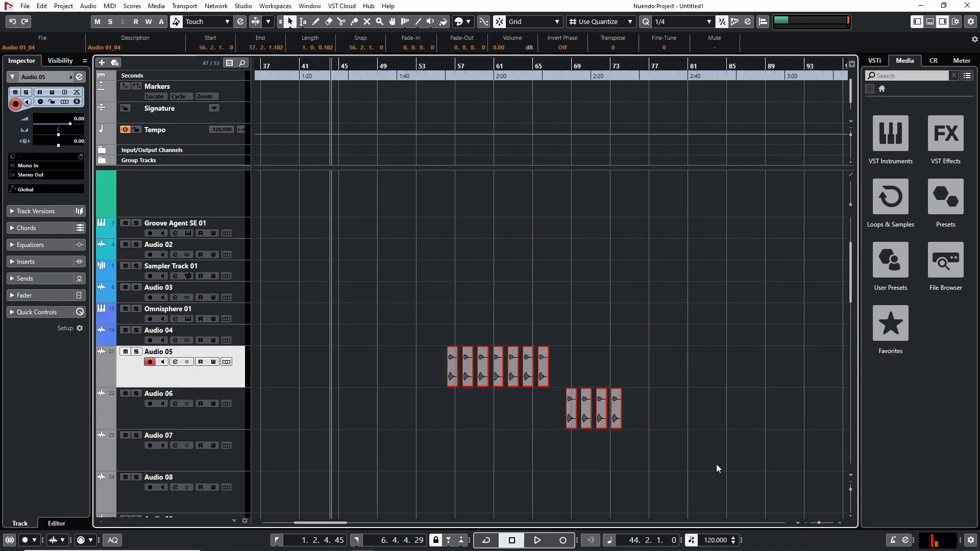
pyautogui.press('Delete')
pyautogui.scroll(3, 583, 403)
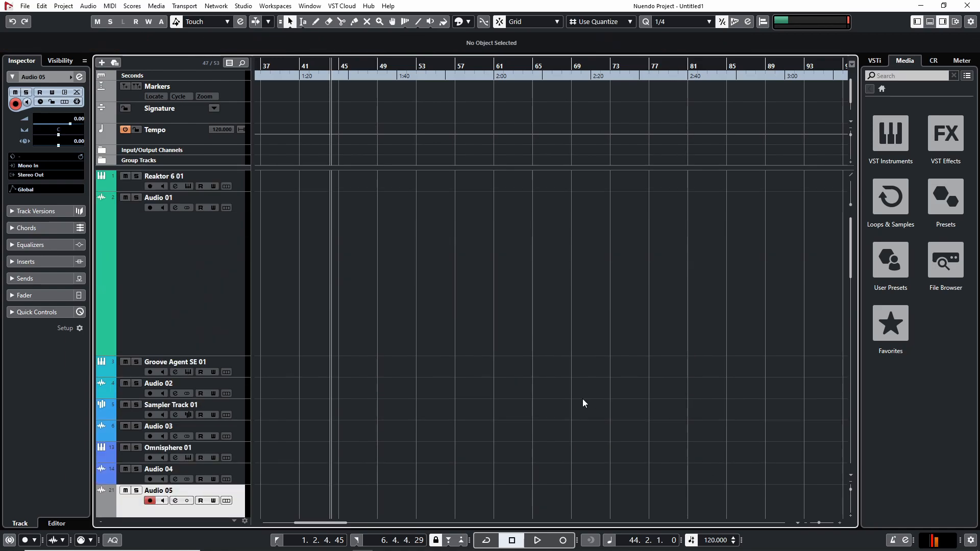
# - Undo the deletion and the track moves to restore the clips on Audio 01, then select and deselect all eleven
pyautogui.hotkey('ctrl', 'z')
pyautogui.hotkey('ctrl', 'z')
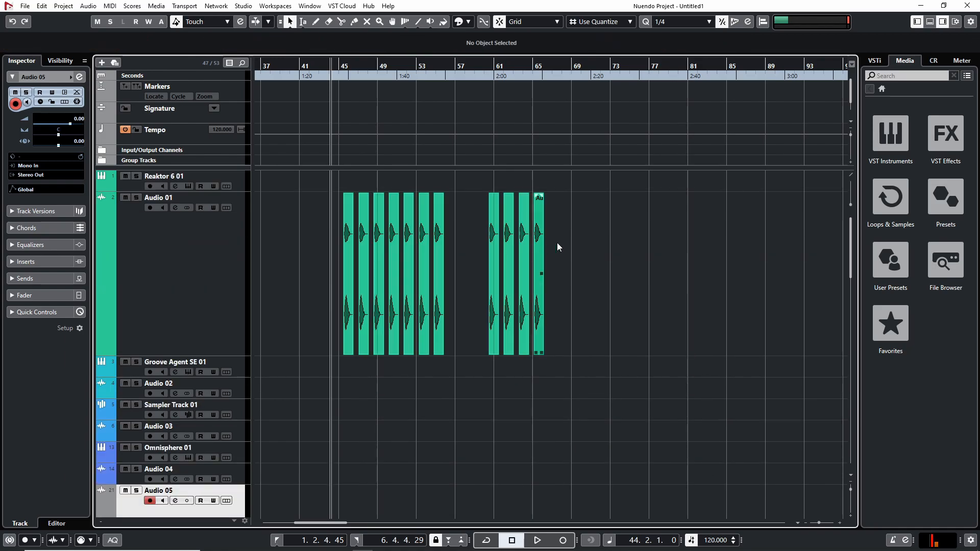
pyautogui.moveTo(585, 236); pyautogui.dragTo(326, 250)
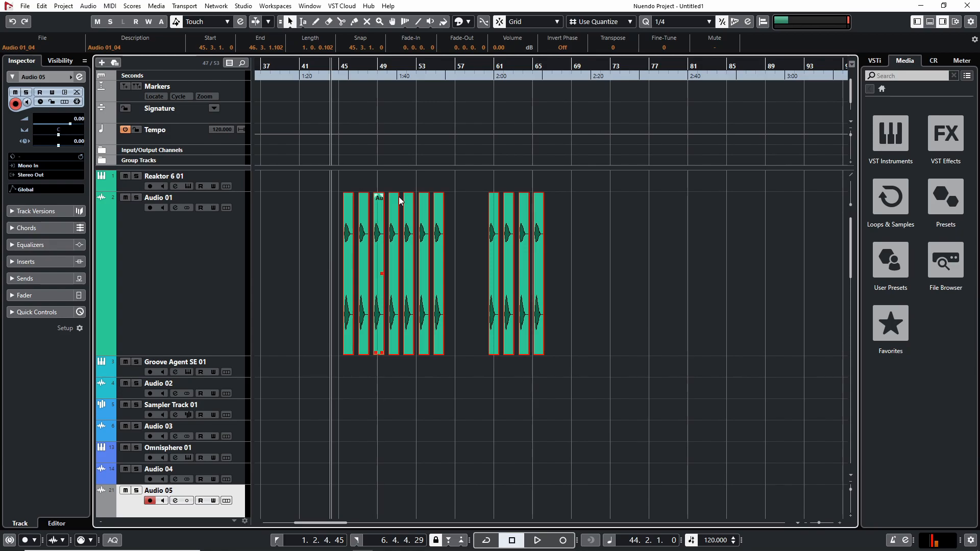
pyautogui.click(600, 351)
pyautogui.scroll(-6, 480, 397)
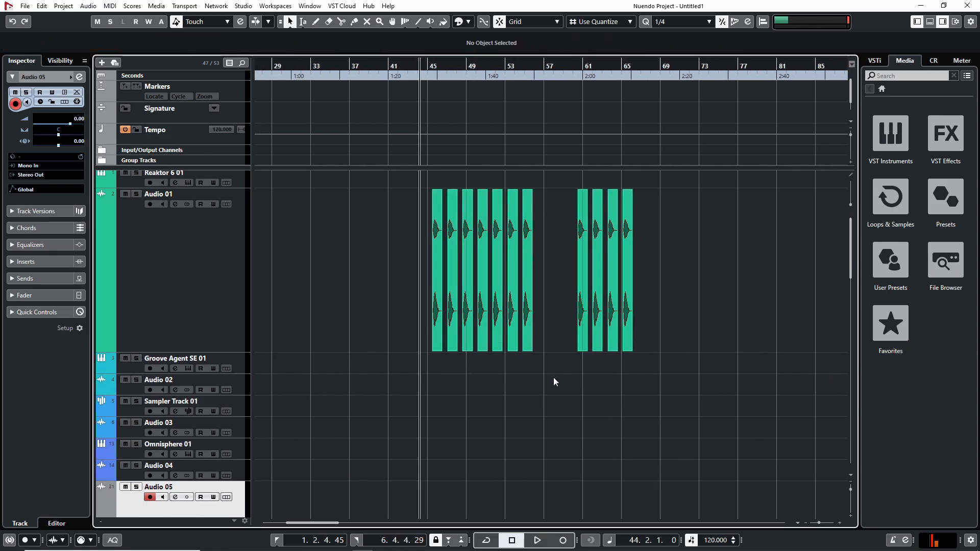
pyautogui.scroll(2, 484, 297)
pyautogui.scroll(-2, 559, 246)
pyautogui.scroll(-1, 460, 243)
pyautogui.scroll(3, 451, 240)
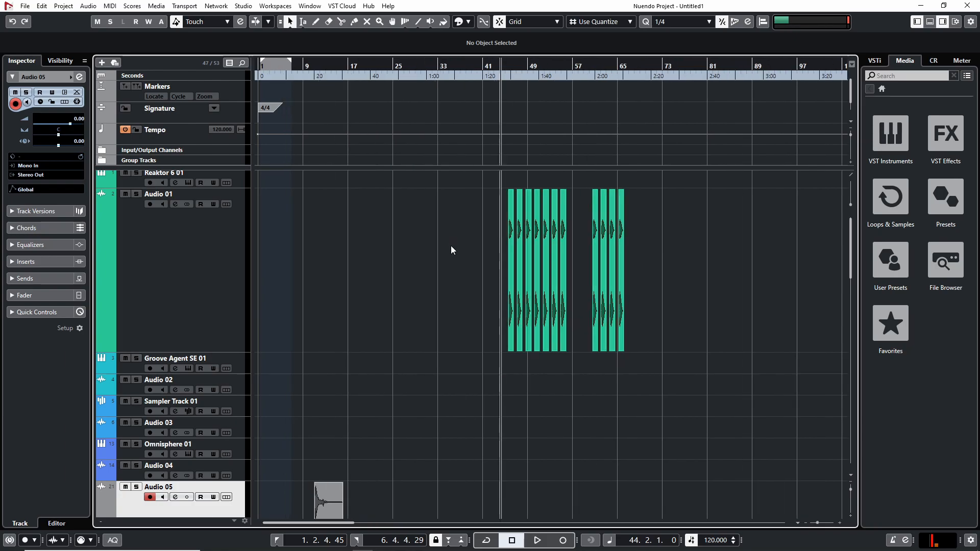
# - Place the Audio 05 clip and the eleven Audio 01 clips at the project start, handling one selected track at a time
pyautogui.scroll(-1, 490, 245)
pyautogui.moveTo(437, 234); pyautogui.dragTo(665, 282)
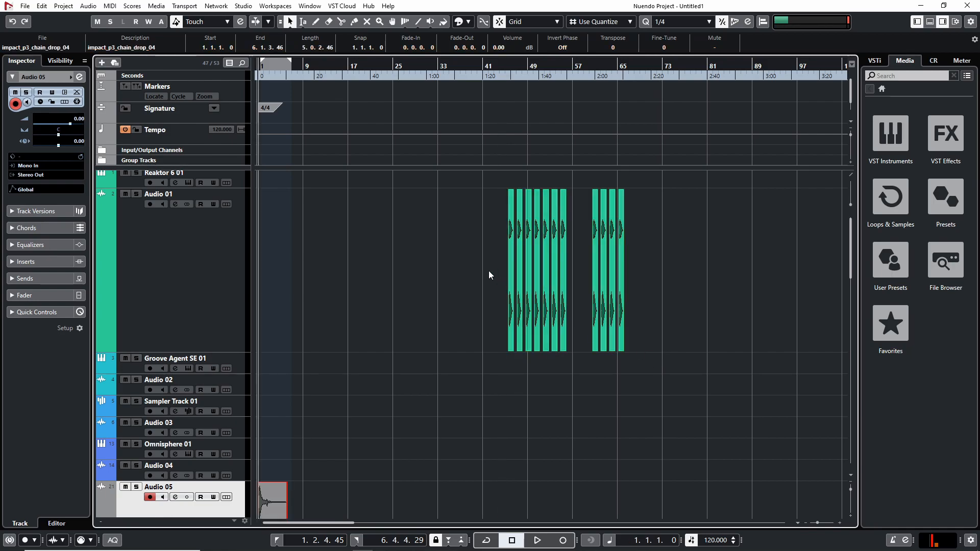
pyautogui.moveTo(446, 223); pyautogui.dragTo(752, 299)
pyautogui.click(151, 285)
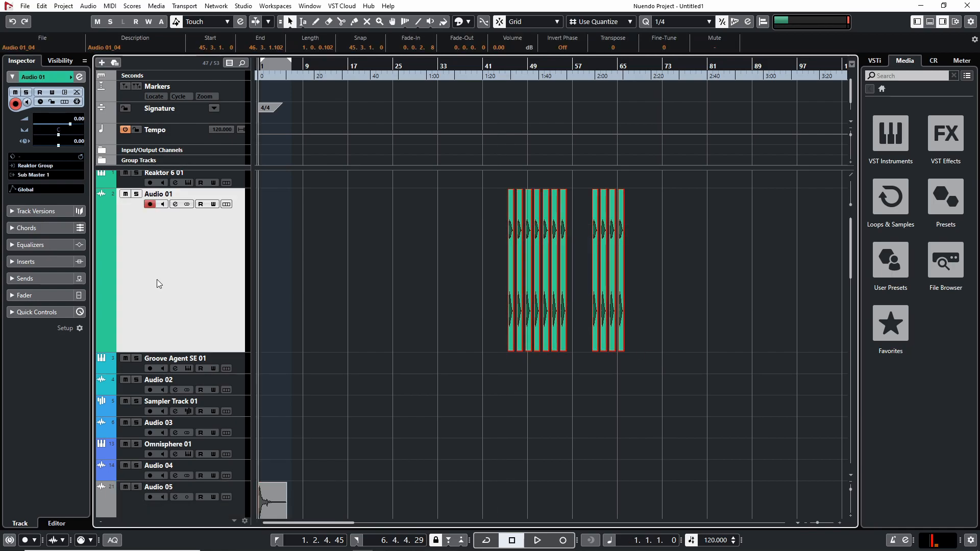
pyautogui.hotkey('ctrl', 'l')
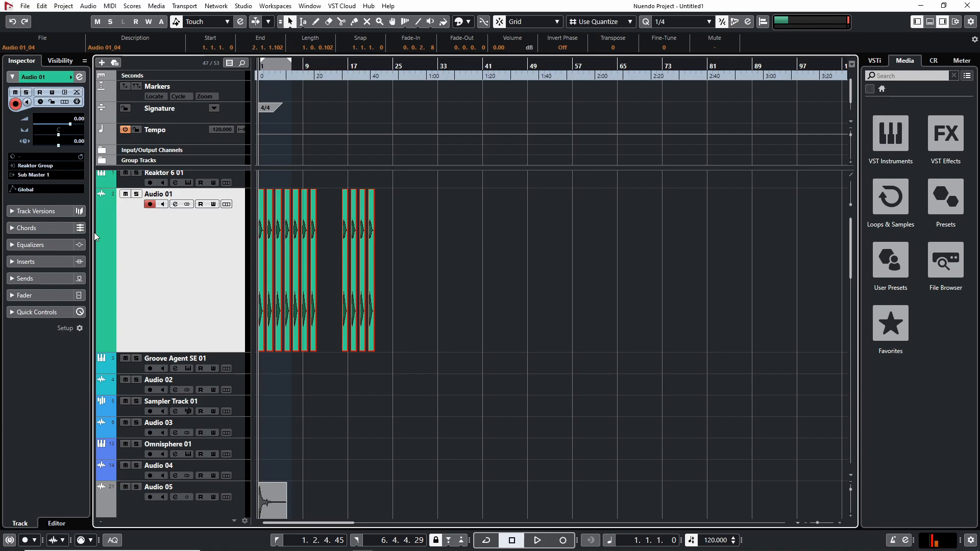
# - Undo the placement on Audio 01, reselect its eleven clips and place them at the project start again
pyautogui.hotkey('ctrl', 'z')
pyautogui.moveTo(730, 221); pyautogui.dragTo(397, 272)
pyautogui.hotkey('ctrl', 'l')
pyautogui.click(446, 246)
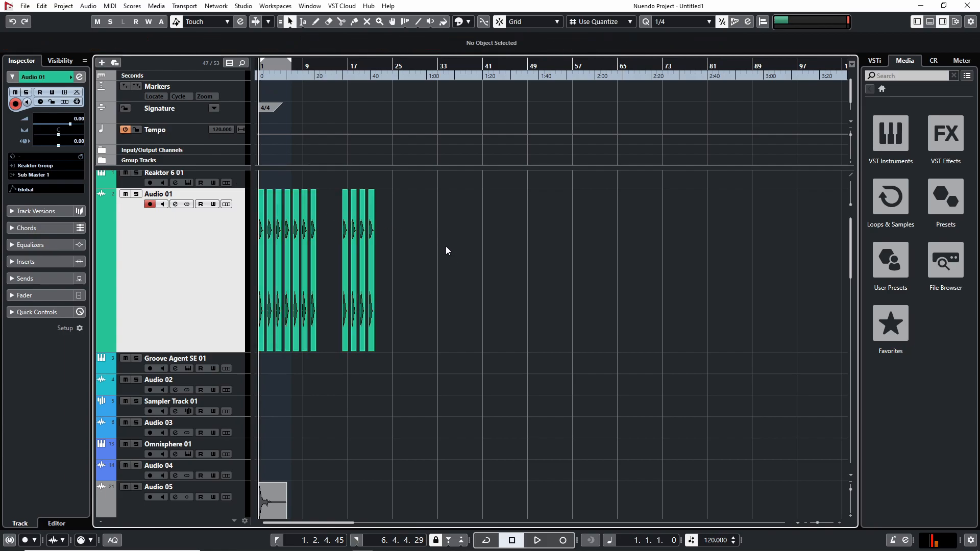
# - Select all eleven clips on Audio 01 and remove the spaces between them
pyautogui.press('h')
pyautogui.press('h')
pyautogui.press('h')
pyautogui.press('h')
pyautogui.press('h')
pyautogui.press('h')
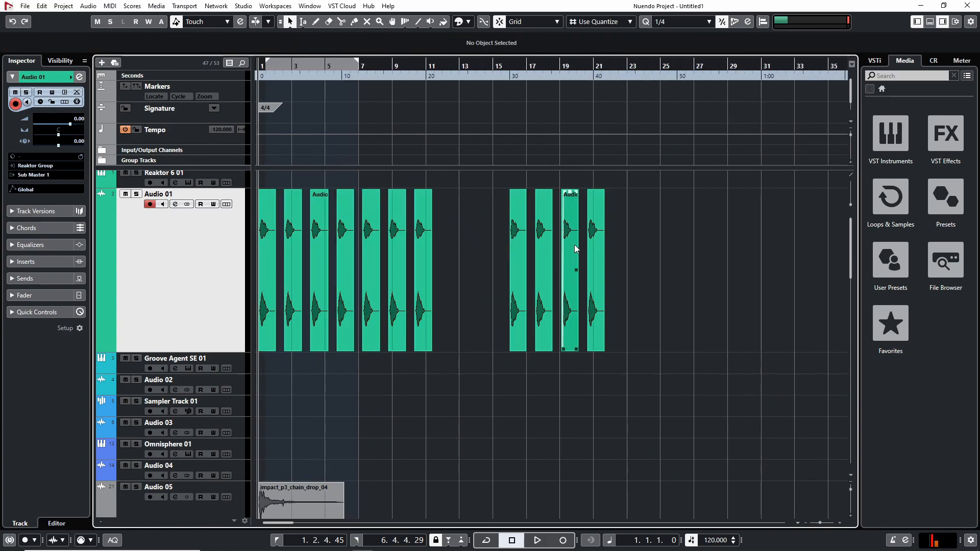
pyautogui.moveTo(664, 210); pyautogui.dragTo(189, 253)
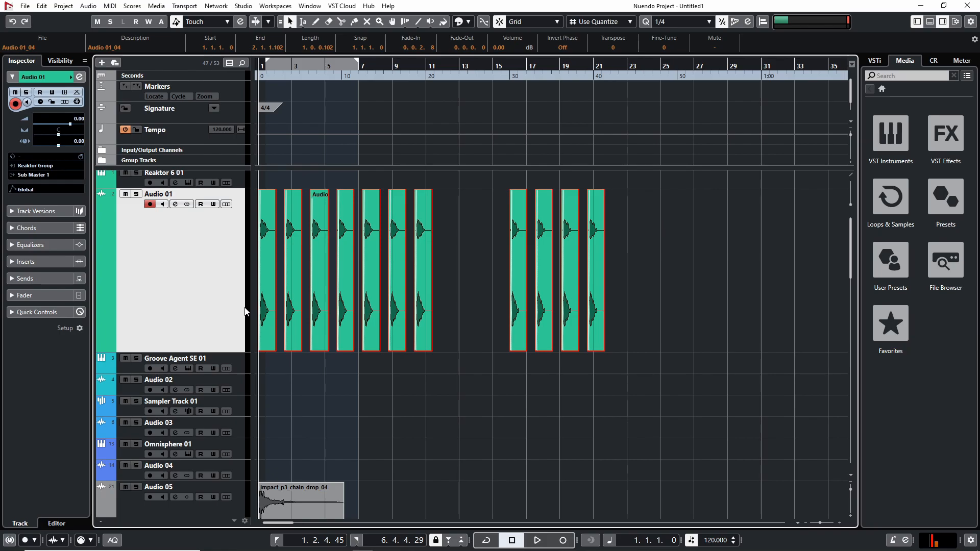
pyautogui.hotkey('ctrl', 'shift', 'g')
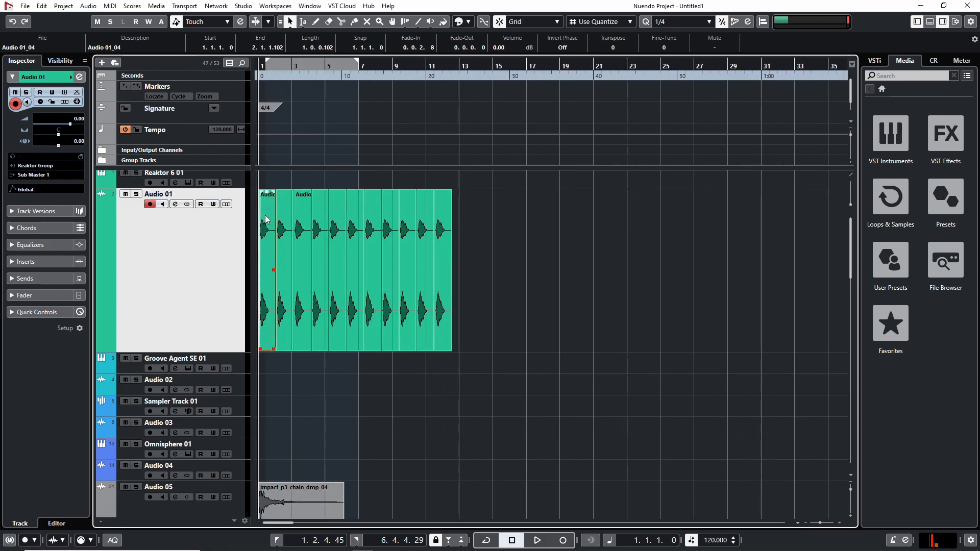
# - Select the eleven joined clips on Audio 01 and move them to a new audio track at the project start
pyautogui.moveTo(265, 219); pyautogui.dragTo(300, 228)
pyautogui.moveTo(459, 212); pyautogui.dragTo(200, 247)
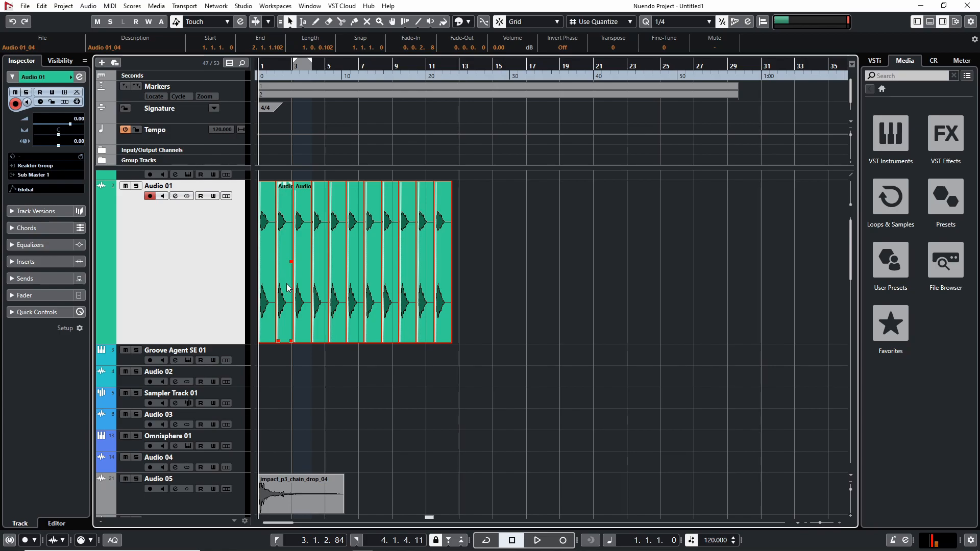
pyautogui.press('Delete')
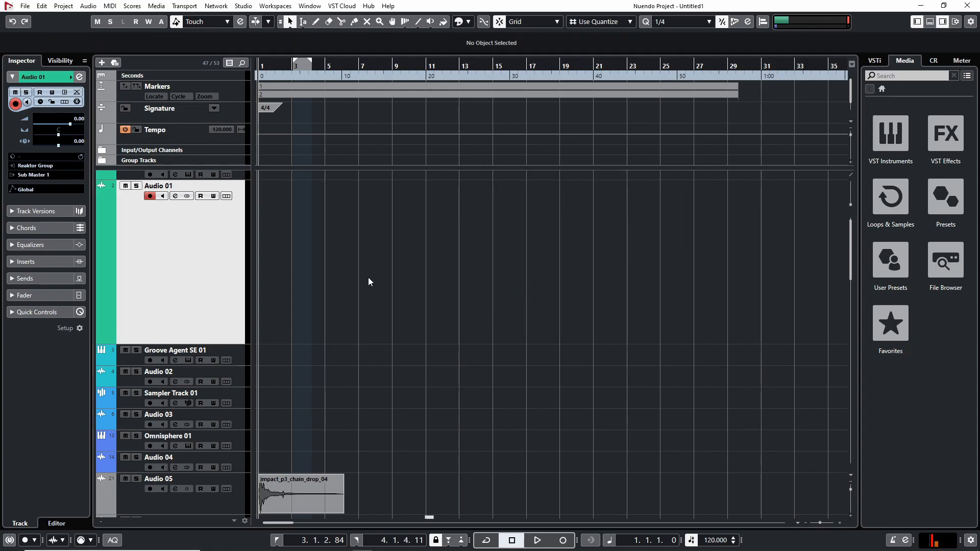
pyautogui.hotkey('ctrl', 'v')
pyautogui.scroll(-1, 376, 271)
pyautogui.click(268, 478)
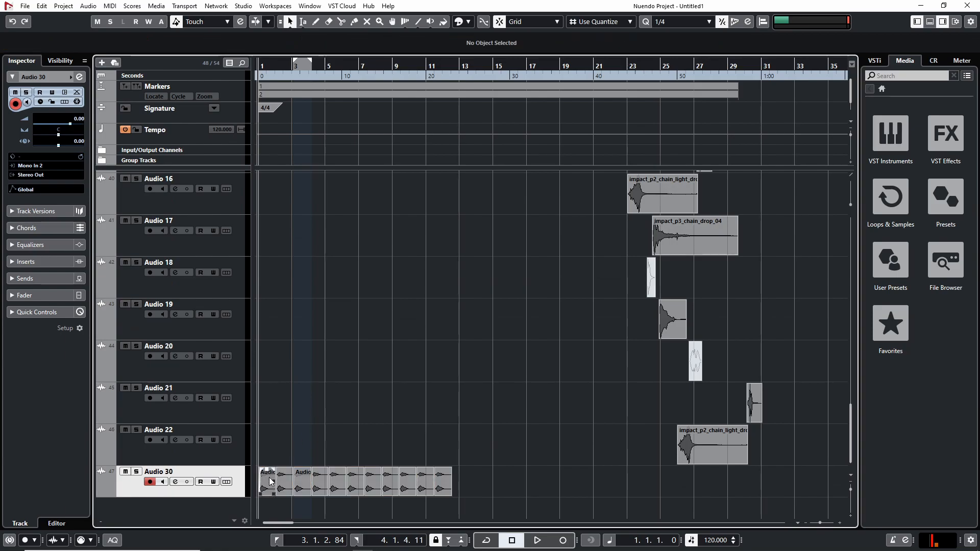
# - Create a separate cycle marker for each of the joined clips on Audio 30, working from the first clip to the last
pyautogui.hotkey('alt', 'm')
pyautogui.hotkey('alt', 'm')
pyautogui.hotkey('alt', 'm')
pyautogui.hotkey('alt', 'm')
pyautogui.hotkey('alt', 'm')
pyautogui.hotkey('alt', 'm')
pyautogui.hotkey('alt', 'm')
pyautogui.hotkey('alt', 'm')
pyautogui.hotkey('alt', 'm')
pyautogui.hotkey('alt', 'm')
pyautogui.hotkey('alt', 'm')
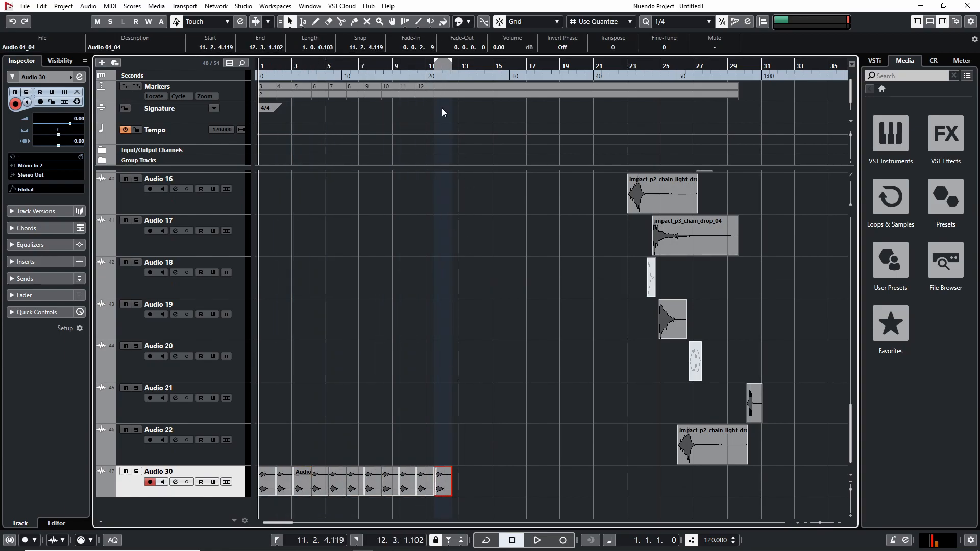
# - Delete the long cycle markers and check the per-clip markers as export ranges in Export Audio Mixdown, without exporting
pyautogui.click(654, 84)
pyautogui.press('Delete')
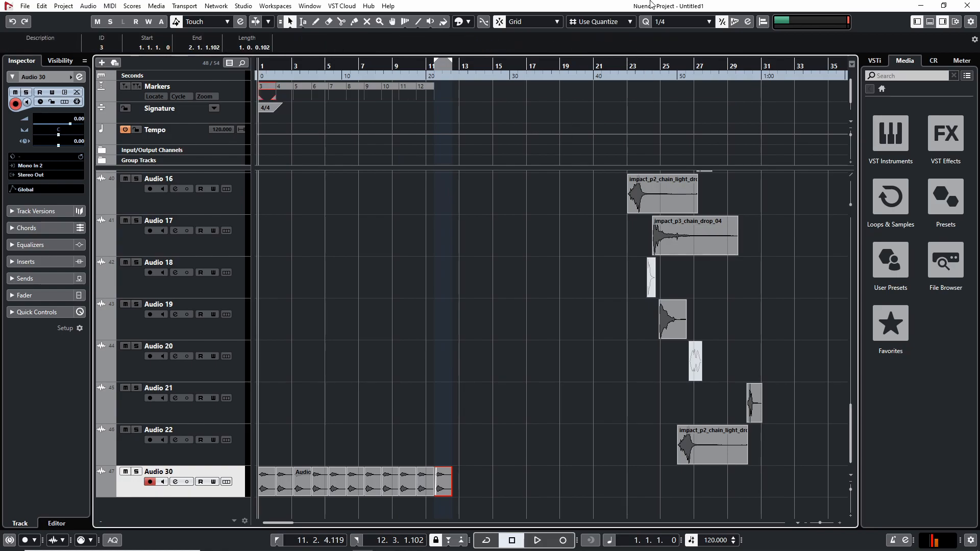
pyautogui.hotkey('ctrl', 'shift', 'e')
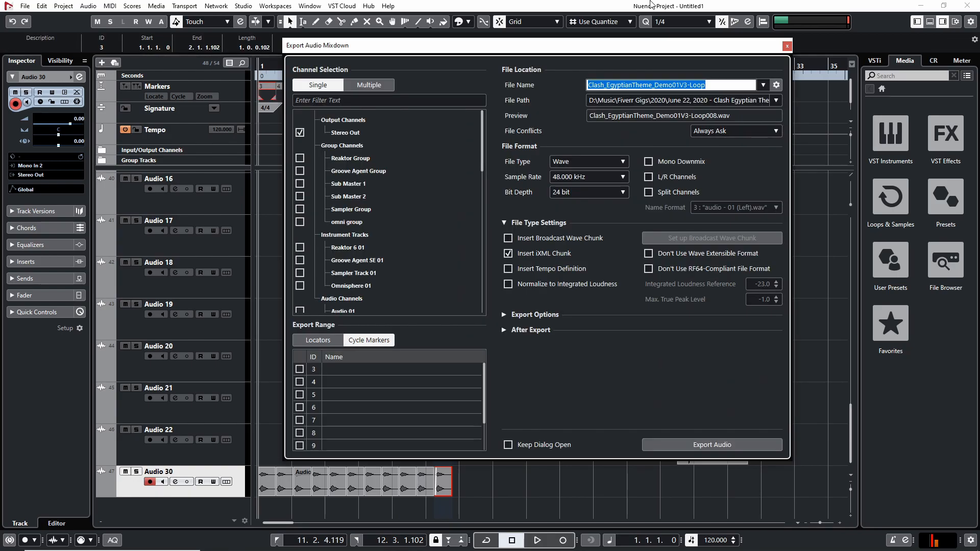
pyautogui.click(787, 46)
# - Select the clips on Audio 30, then undo the cycle markers and the move to the new track
pyautogui.click(457, 399)
pyautogui.moveTo(548, 458); pyautogui.dragTo(248, 531)
pyautogui.hotkey('ctrl', 'z')
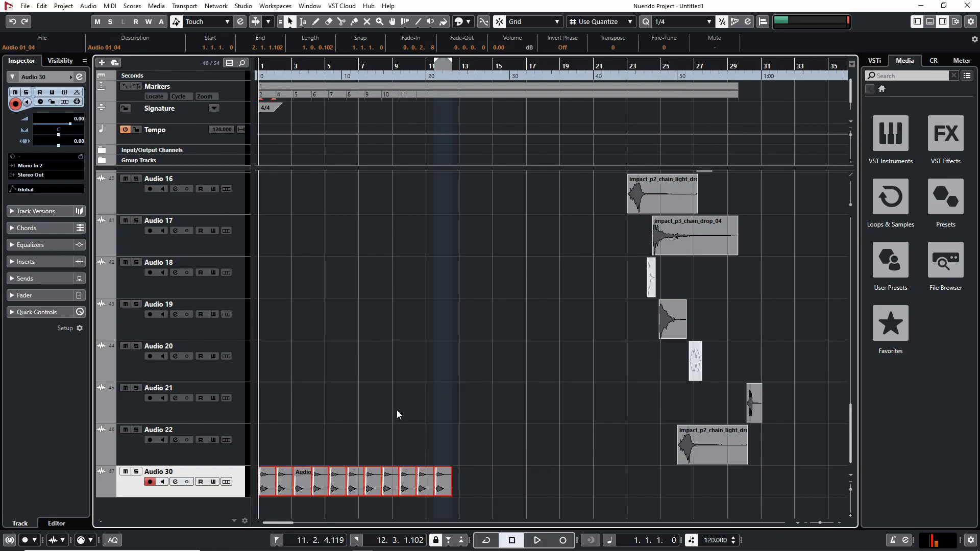
pyautogui.hotkey('ctrl', 'z')
pyautogui.hotkey('ctrl', 'z')
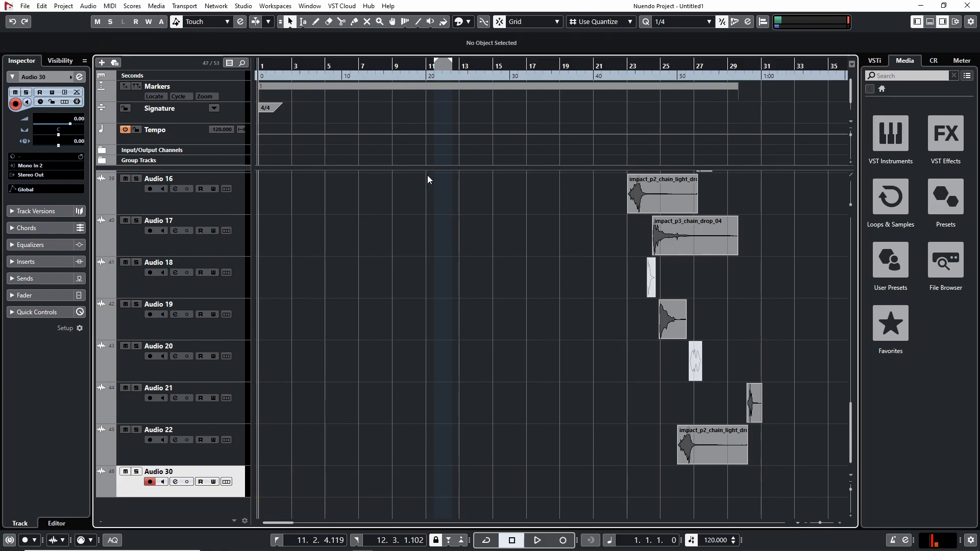
# - Undo the gap removal on Audio 01 to restore the original spacing between its eleven clips
pyautogui.scroll(4, 446, 289)
pyautogui.scroll(10, 446, 289)
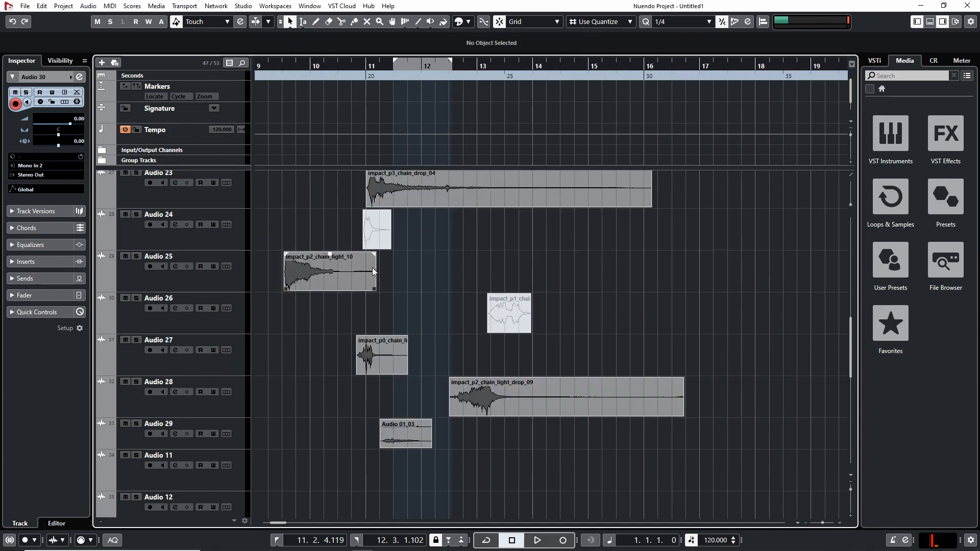
pyautogui.scroll(-5, 348, 261)
pyautogui.scroll(-1, 391, 234)
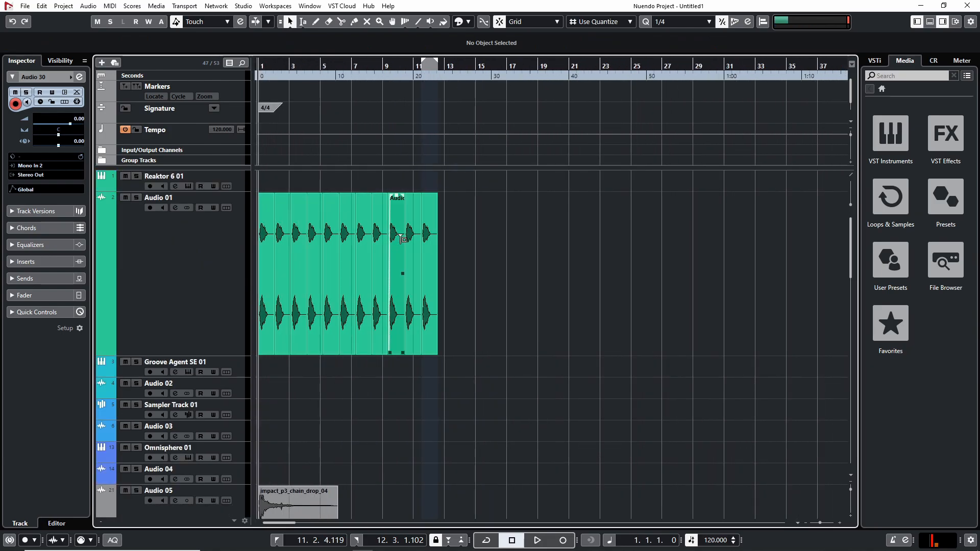
pyautogui.hotkey('ctrl', 'z')
pyautogui.hotkey('ctrl', 'z')
pyautogui.hotkey('ctrl', 'z')
pyautogui.hotkey('ctrl', 'z')
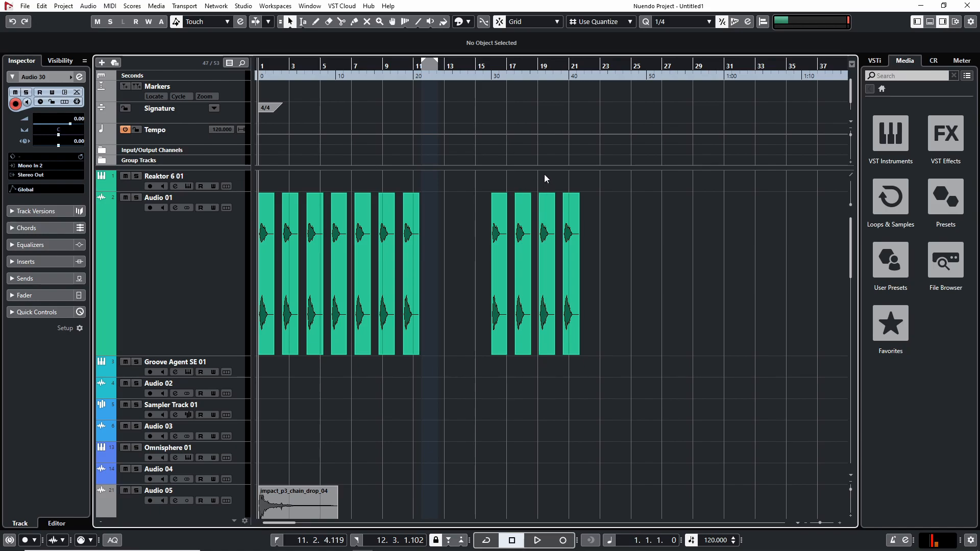
# - Select the eleven clips on Audio 01 and examine the commands inside the Place All Events At Project Start macro in Key Commands
pyautogui.scroll(-5, 593, 263)
pyautogui.moveTo(468, 243); pyautogui.dragTo(710, 276)
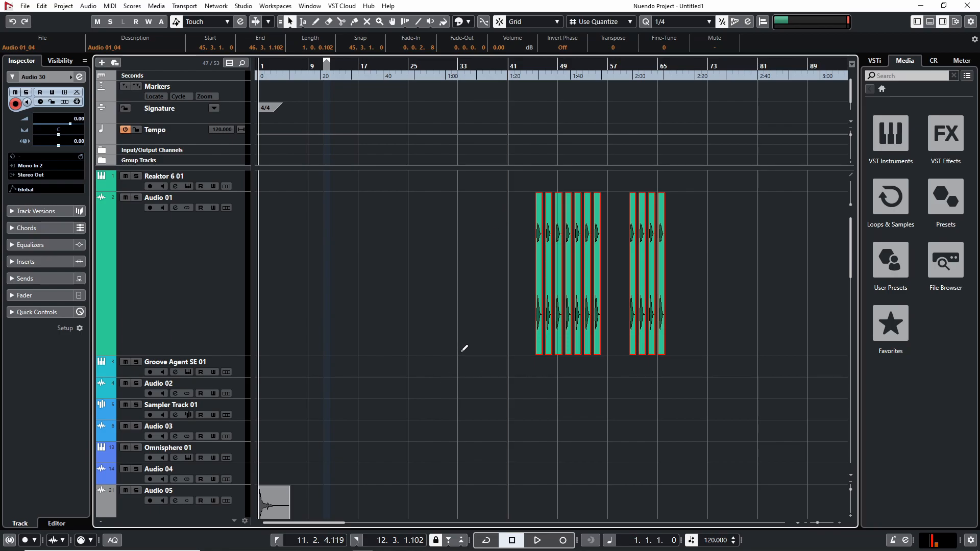
pyautogui.hotkey('ctrl', 'k')
pyautogui.moveTo(741, 54); pyautogui.dragTo(466, 52)
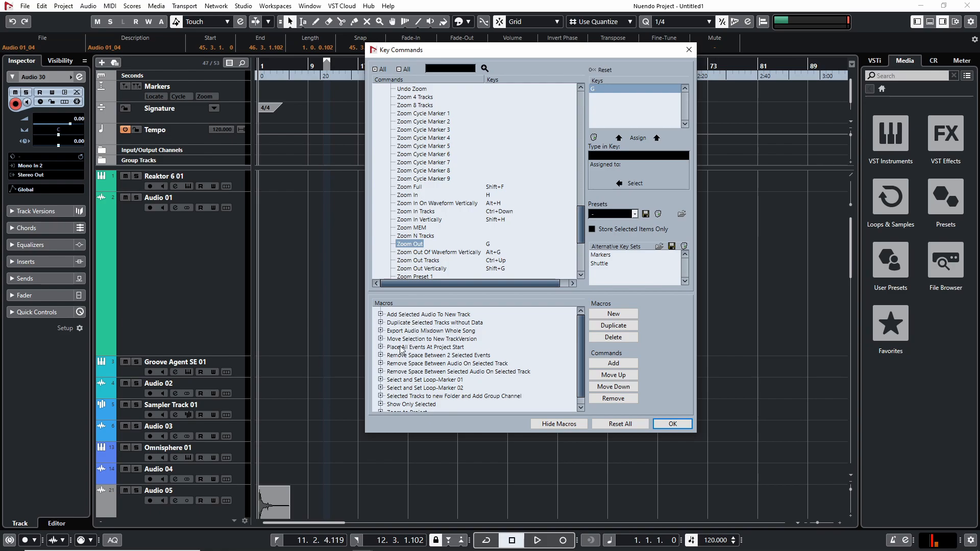
pyautogui.click(381, 347)
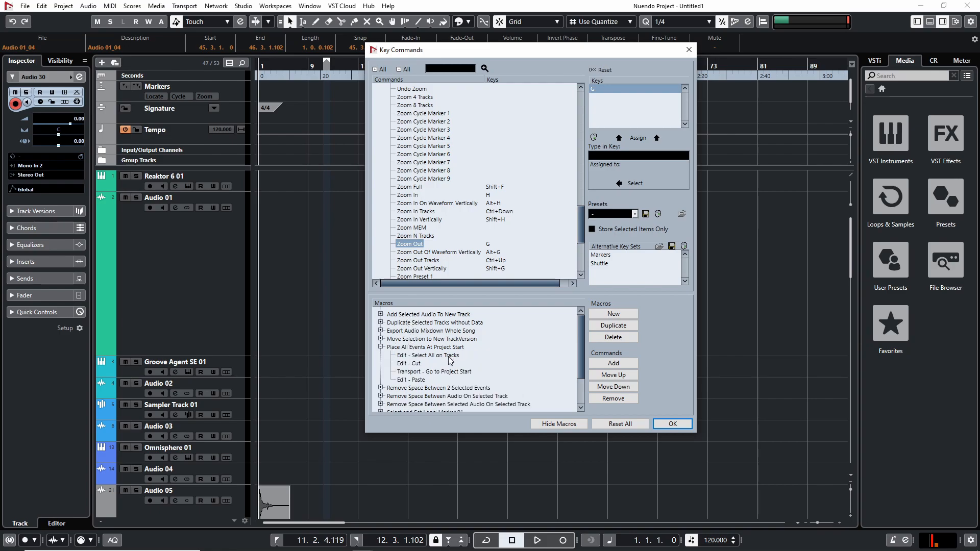
pyautogui.moveTo(509, 56); pyautogui.dragTo(733, 58)
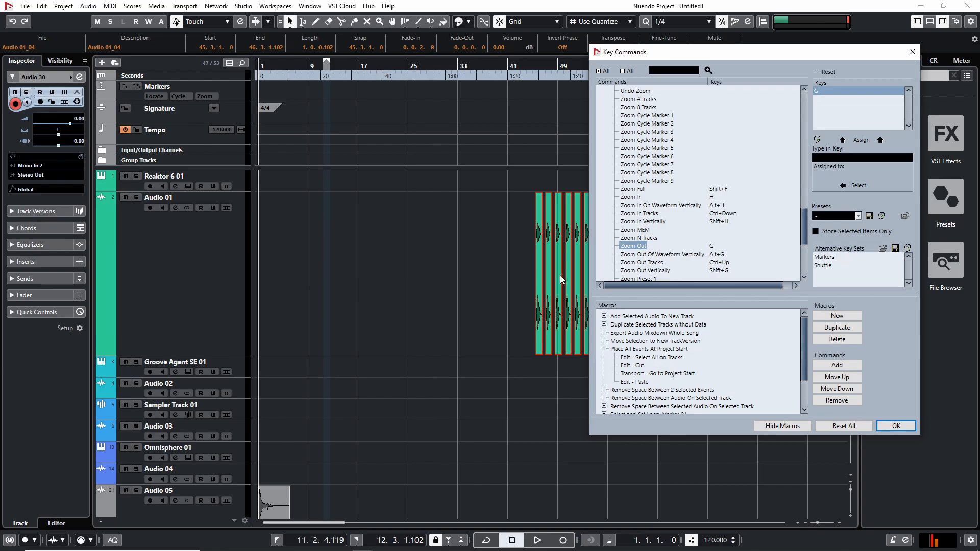
pyautogui.click(376, 118)
pyautogui.click(913, 53)
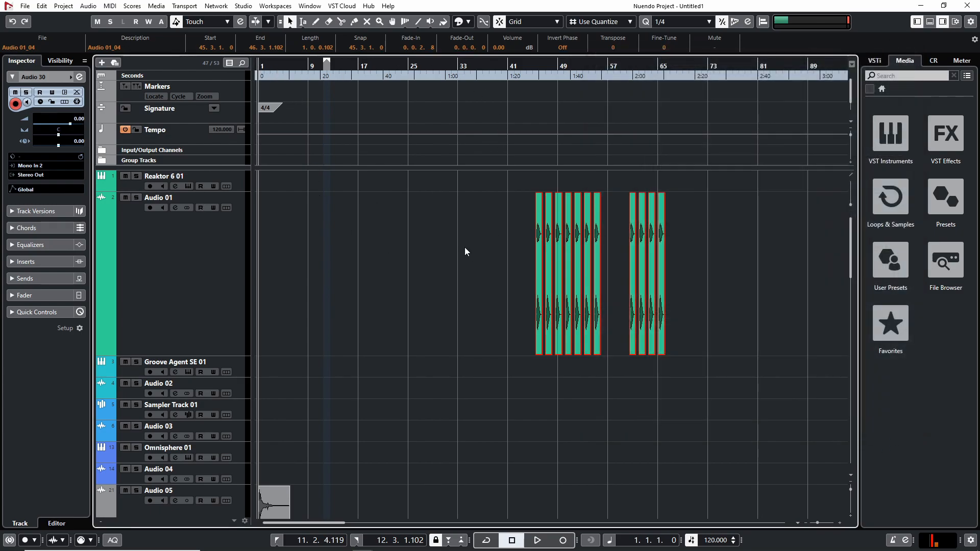
# - Cut the eleven clips on Audio 01 manually and paste them back on the same track at the project start
pyautogui.click(505, 65)
pyautogui.moveTo(435, 255); pyautogui.dragTo(721, 246)
pyautogui.press('Delete')
pyautogui.click(473, 66)
pyautogui.press('Home')
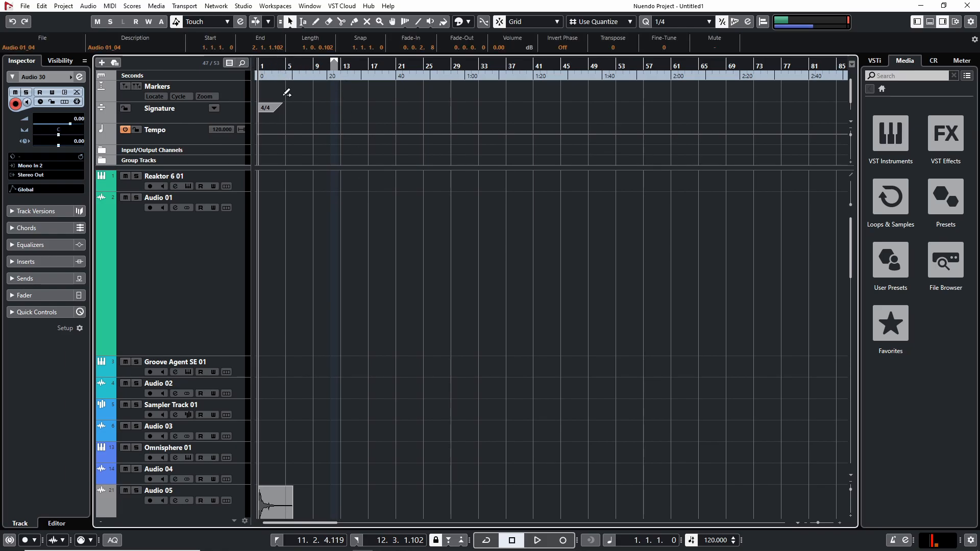
pyautogui.click(221, 234)
pyautogui.hotkey('ctrl', 'v')
pyautogui.click(504, 252)
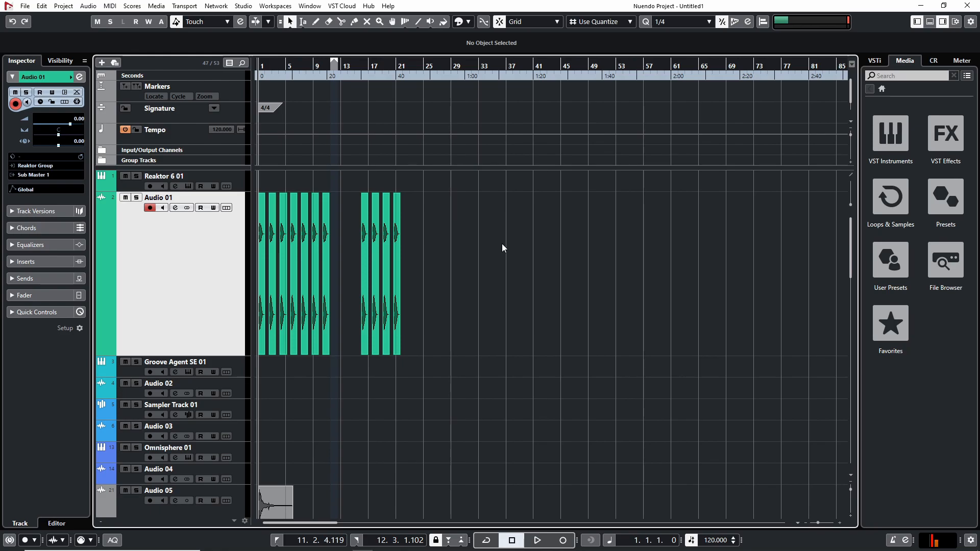
pyautogui.press('h')
pyautogui.press('h')
pyautogui.press('h')
pyautogui.press('h')
pyautogui.press('g')
pyautogui.press('g')
pyautogui.press('h')
pyautogui.press('h')
pyautogui.press('g')
pyautogui.press('g')
pyautogui.press('g')
pyautogui.press('h')
pyautogui.press('g')
pyautogui.press('h')
pyautogui.press('h')
pyautogui.press('g')
pyautogui.press('h')
pyautogui.press('g')
pyautogui.press('h')
pyautogui.press('h')
pyautogui.press('h')
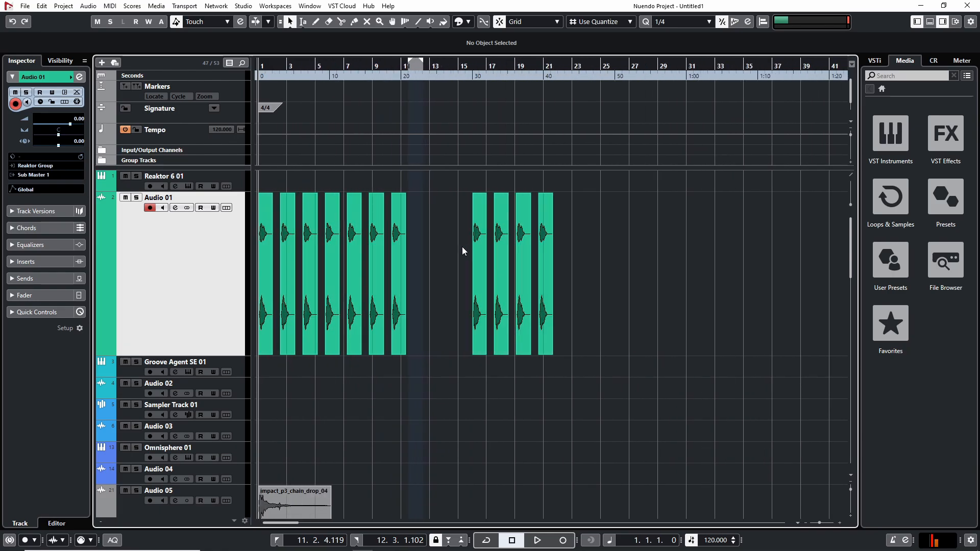
# - Select all eleven clips on Audio 01 and move them so the first one starts at bar 17
pyautogui.moveTo(691, 251); pyautogui.dragTo(255, 280)
pyautogui.click(576, 292)
pyautogui.moveTo(614, 260); pyautogui.dragTo(189, 247)
pyautogui.moveTo(264, 249); pyautogui.dragTo(494, 263)
pyautogui.press('g')
pyautogui.press('g')
pyautogui.click(586, 257)
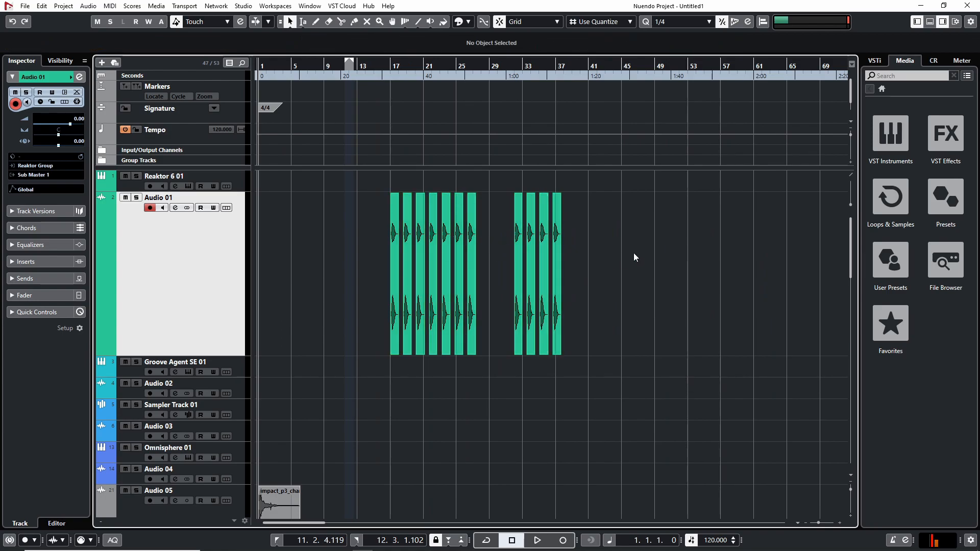
# - Remove the spaces between the eleven clips on Audio 01 and place the joined clips at the project start
pyautogui.moveTo(632, 258); pyautogui.dragTo(303, 260)
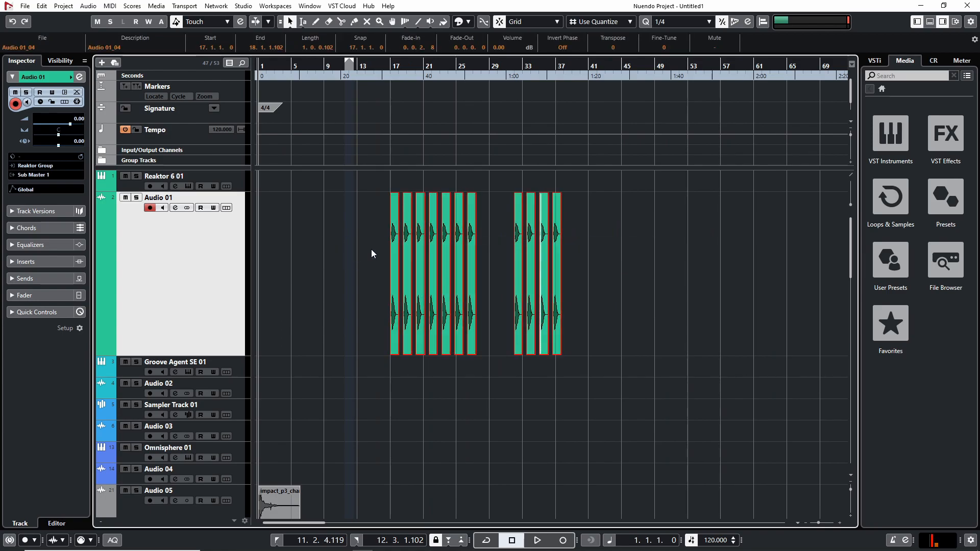
pyautogui.moveTo(645, 253); pyautogui.dragTo(375, 260)
pyautogui.press('l')
pyautogui.moveTo(575, 262); pyautogui.dragTo(241, 293)
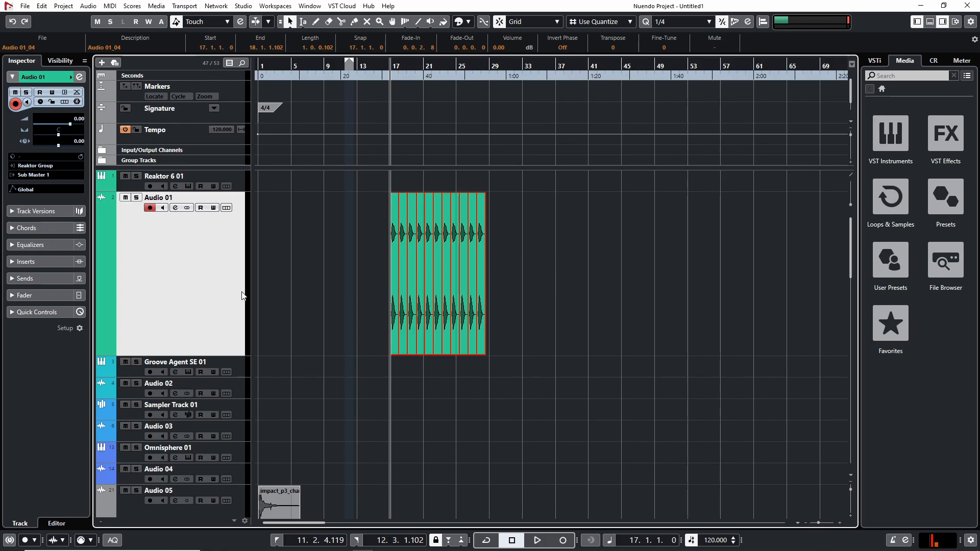
pyautogui.hotkey('ctrl', 'l')
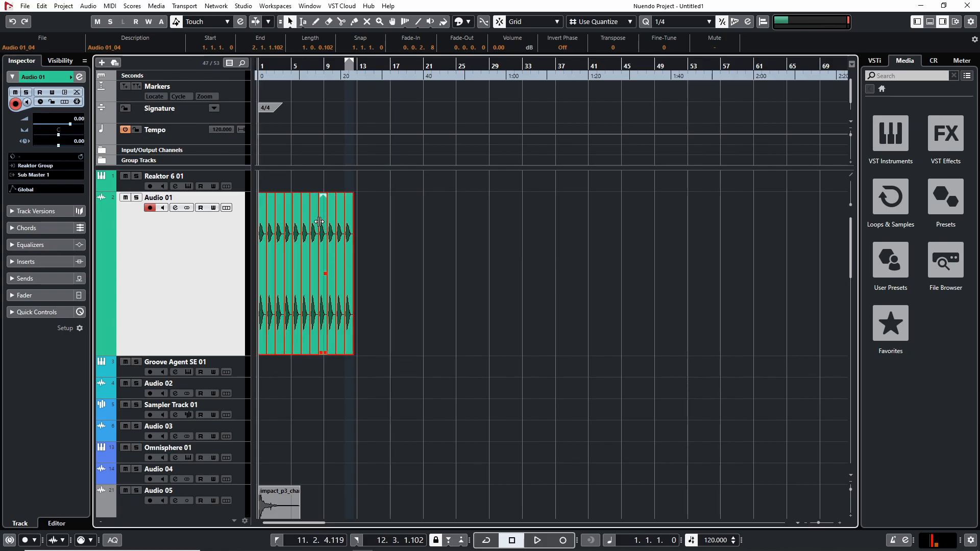
# - Move the eleven joined clips from Audio 01 to Audio 30, and from there onto a new track directly below
pyautogui.hotkey('ctrl', 'x')
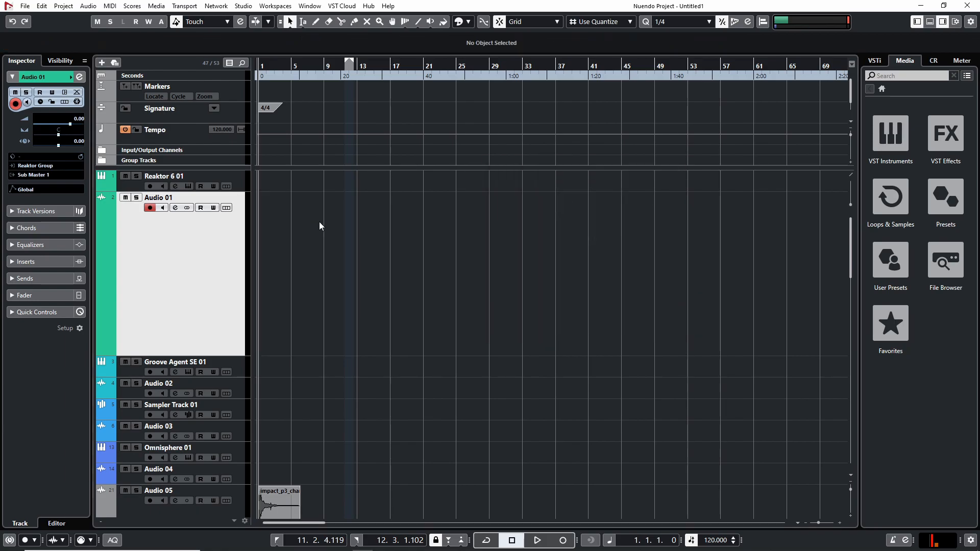
pyautogui.scroll(-1, 383, 271)
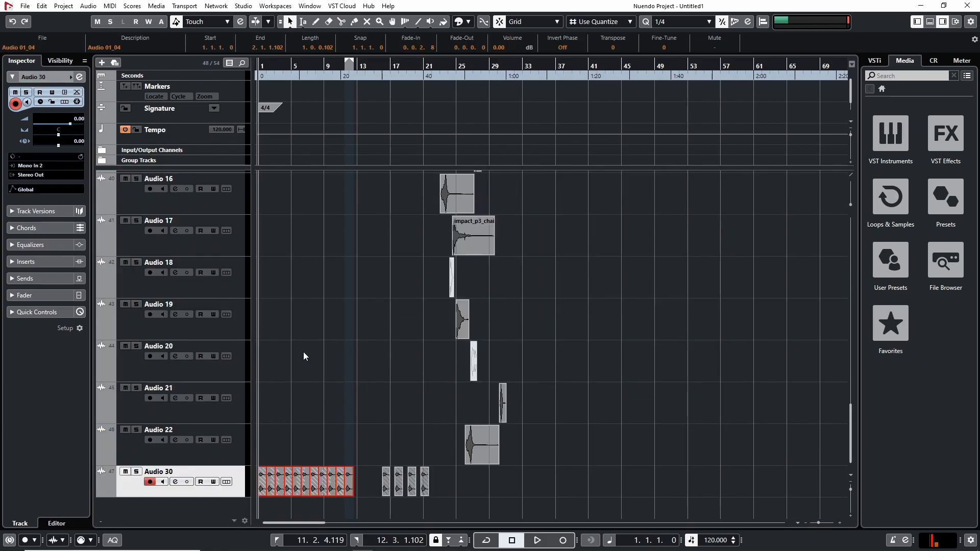
pyautogui.press('Delete')
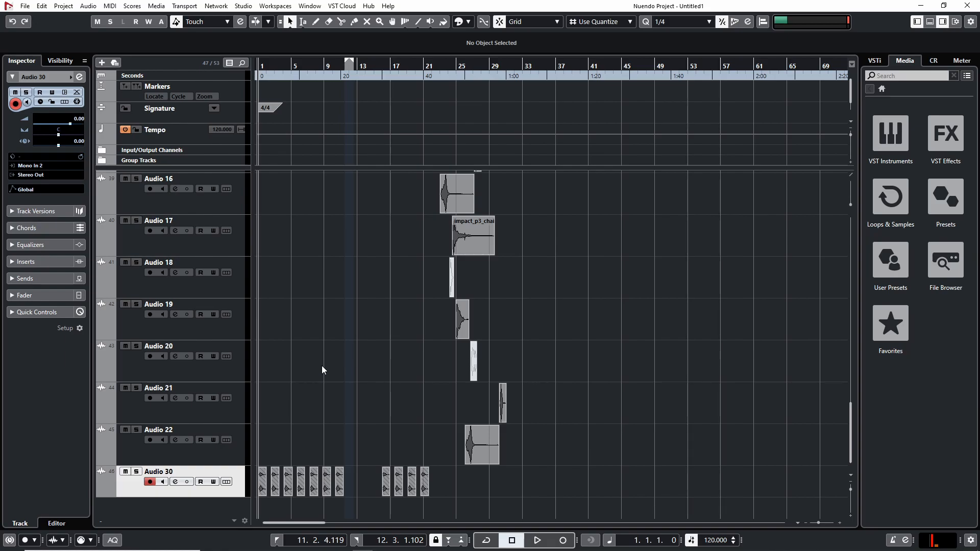
pyautogui.scroll(5, 321, 365)
pyautogui.scroll(8, 322, 361)
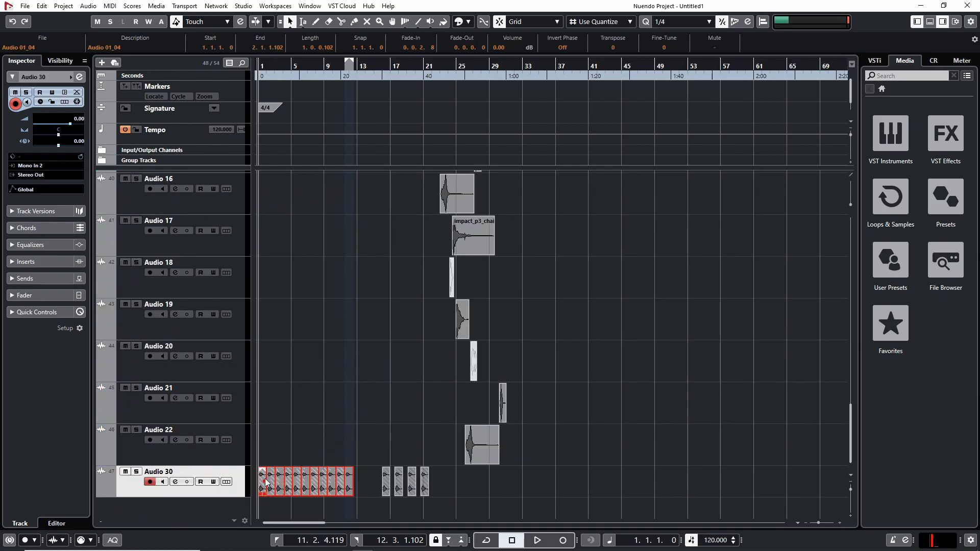
pyautogui.moveTo(264, 482); pyautogui.dragTo(265, 508)
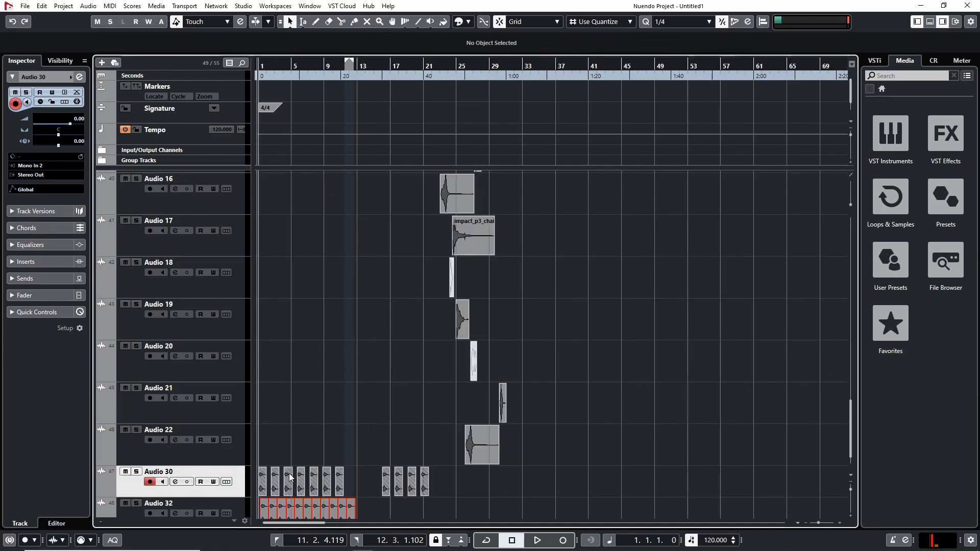
# - Create a cycle marker for each of the eleven clips on Audio 32 and check the markers in the Export Audio Mixdown range list
pyautogui.click(263, 484)
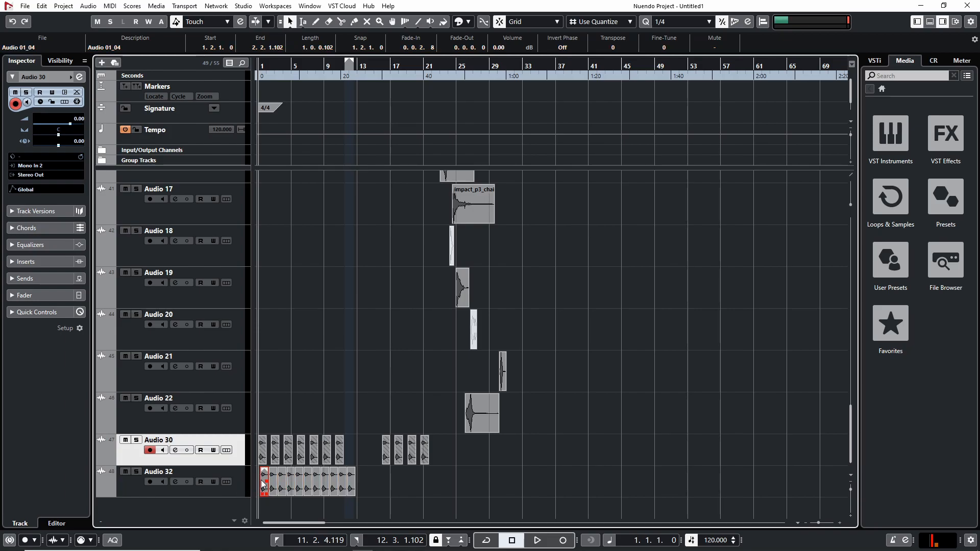
pyautogui.hotkey('alt', 'm')
pyautogui.hotkey('alt', 'm')
pyautogui.hotkey('alt', 'm')
pyautogui.hotkey('alt', 'm')
pyautogui.hotkey('alt', 'm')
pyautogui.hotkey('alt', 'm')
pyautogui.hotkey('alt', 'm')
pyautogui.hotkey('alt', 'm')
pyautogui.hotkey('alt', 'm')
pyautogui.hotkey('alt', 'm')
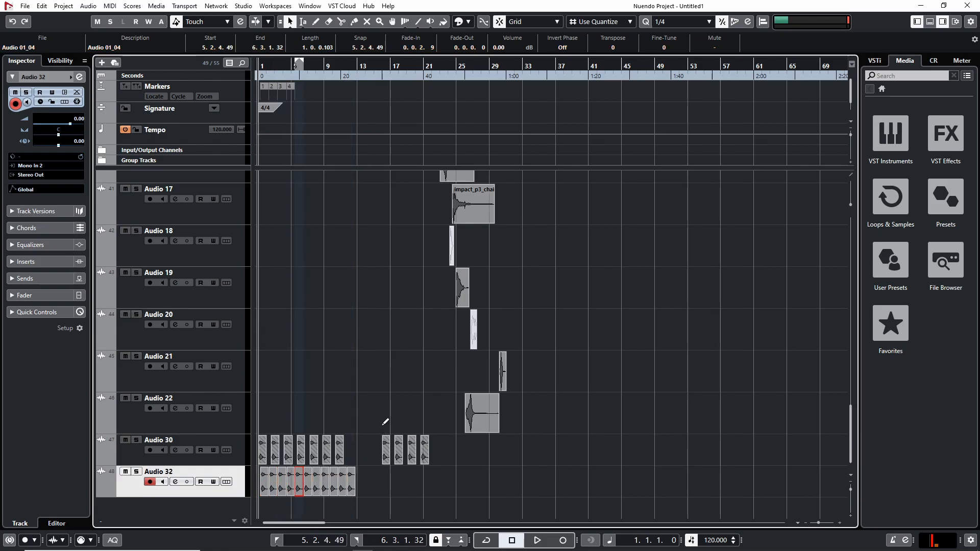
pyautogui.hotkey('alt', 'm')
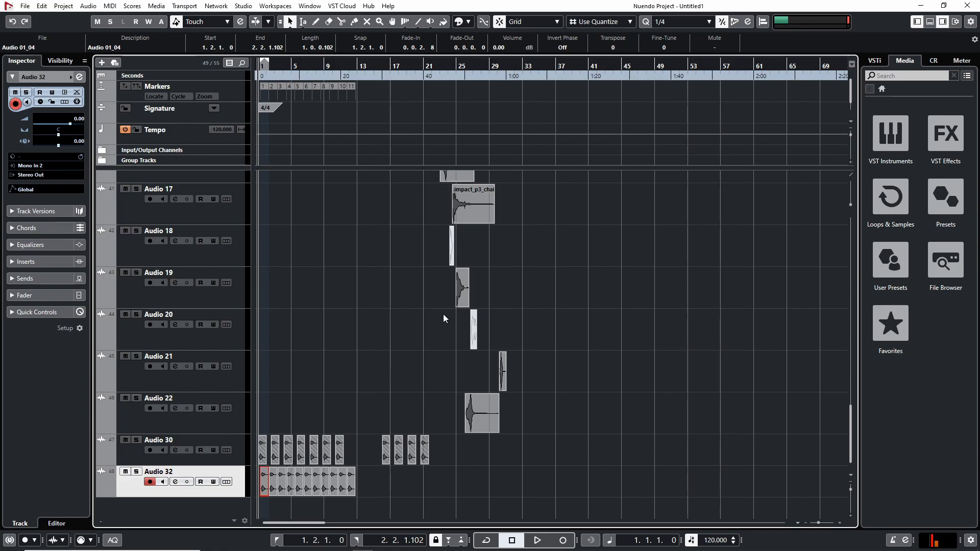
pyautogui.hotkey('ctrl', 'shift', 'e')
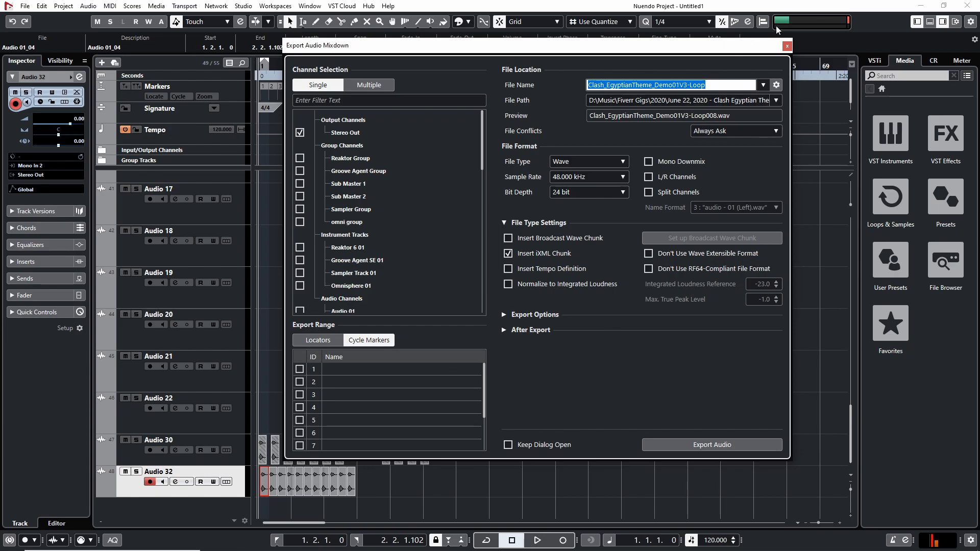
pyautogui.click(787, 46)
# - Select all the cycle markers on the marker track and delete them
pyautogui.scroll(15, 464, 357)
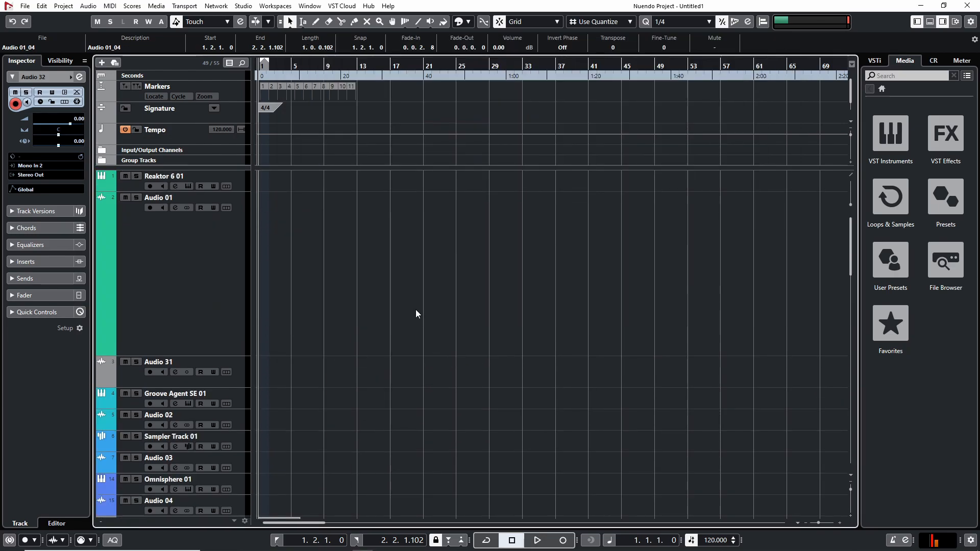
pyautogui.moveTo(405, 94); pyautogui.dragTo(230, 74)
pyautogui.press('Delete')
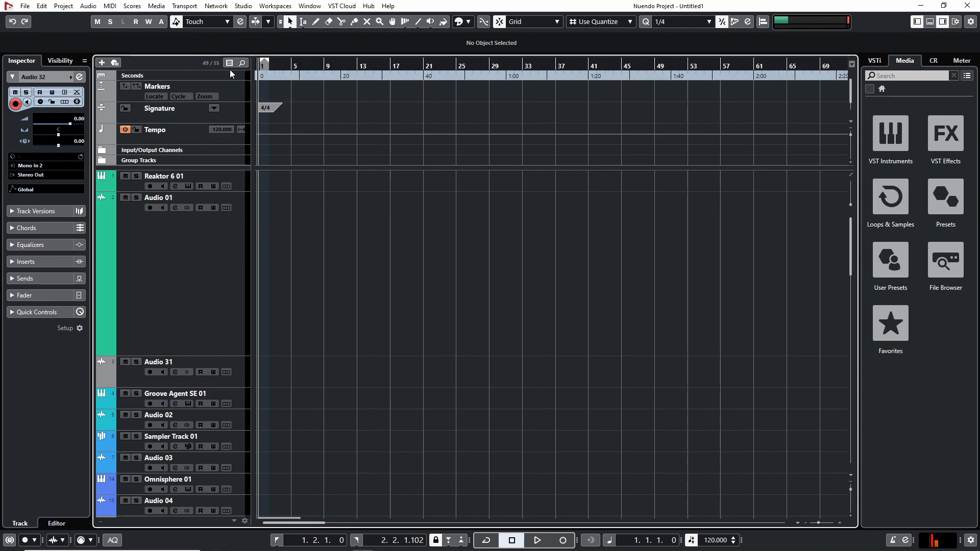